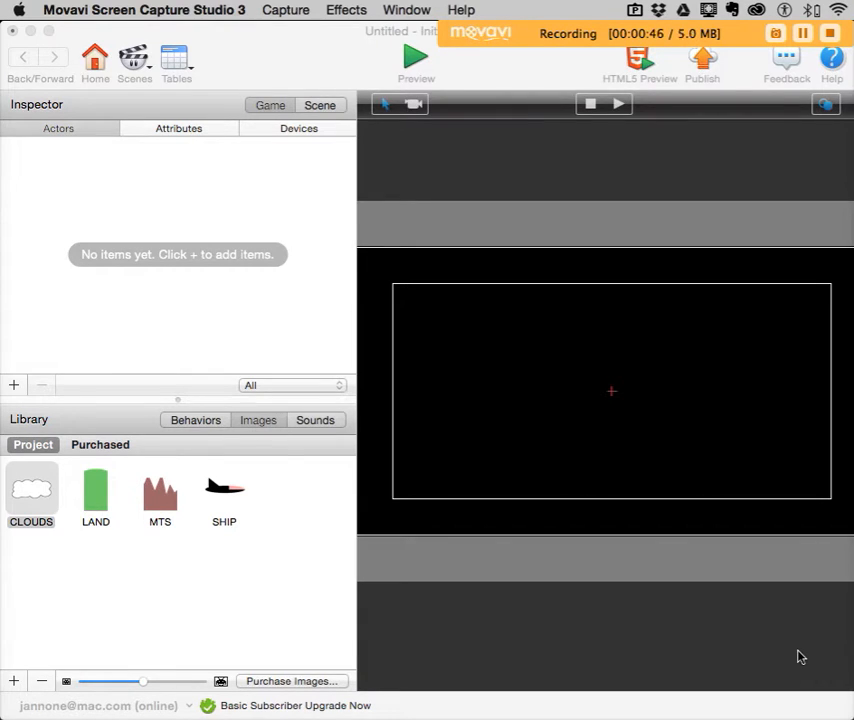
# Create a new actor and name it SKY.
pyautogui.click(14, 385)
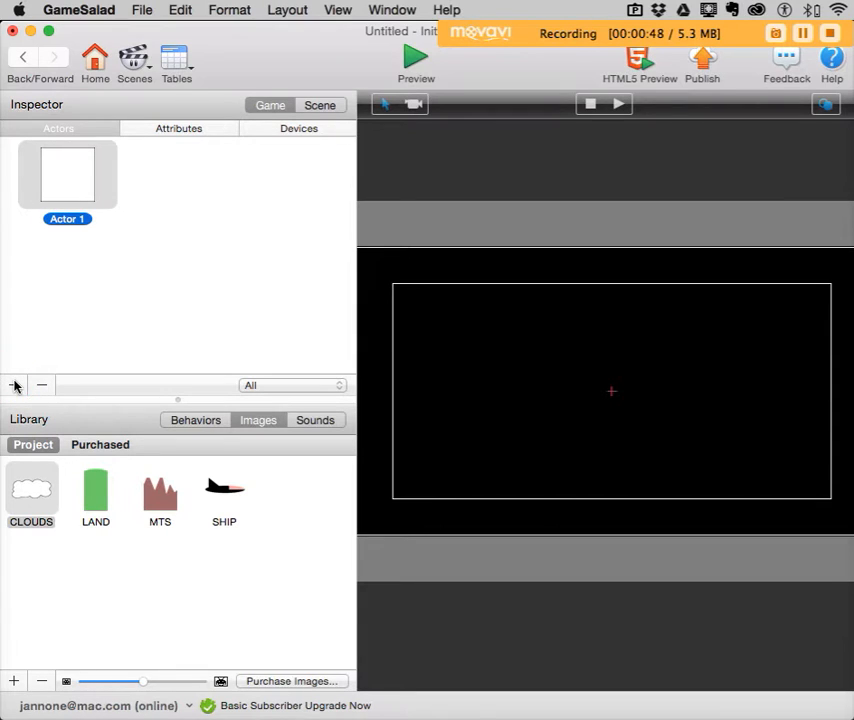
pyautogui.doubleClick(78, 218)
pyautogui.write('SKY')
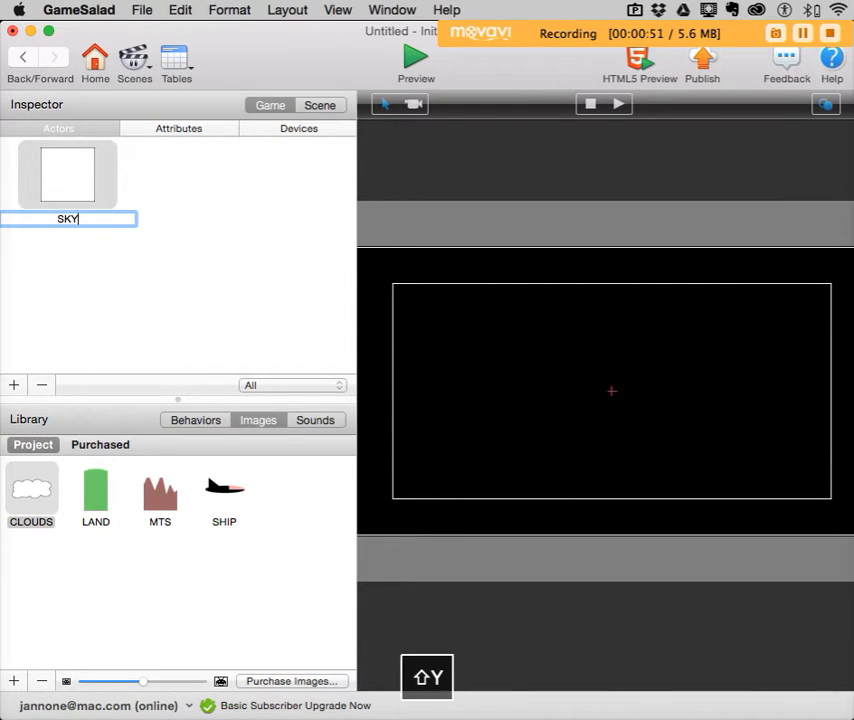
pyautogui.click(89, 268)
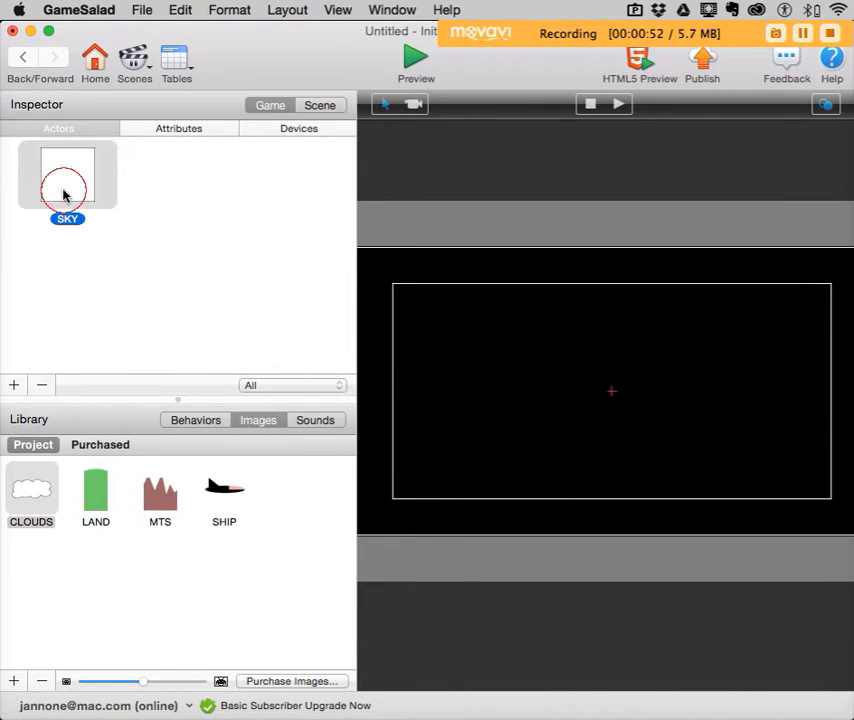
# Set the SKY actor's color to a light sky blue, and return to the scene.
pyautogui.doubleClick(65, 192)
pyautogui.click(162, 373)
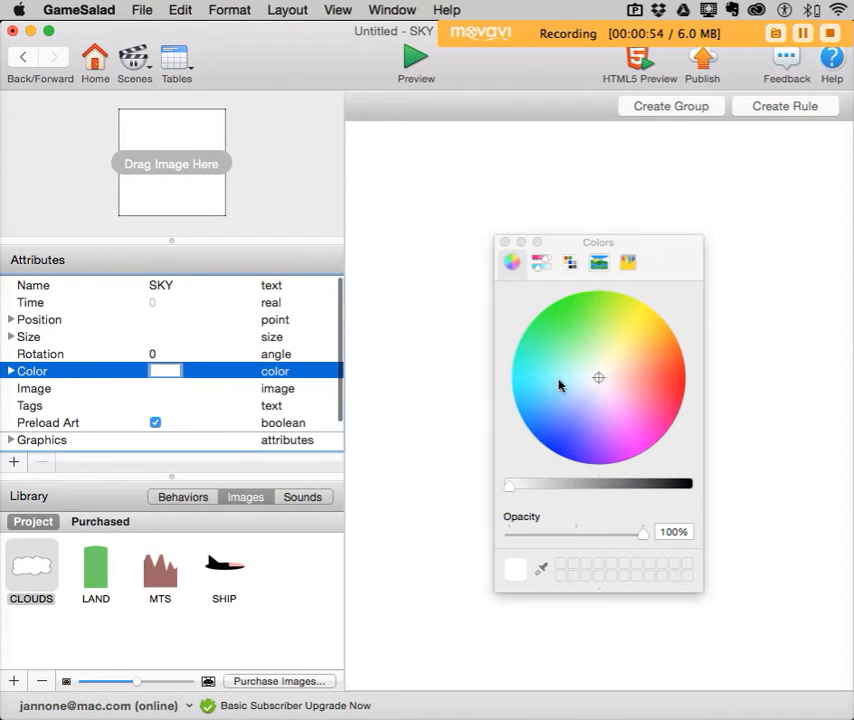
pyautogui.moveTo(520, 418); pyautogui.dragTo(545, 408)
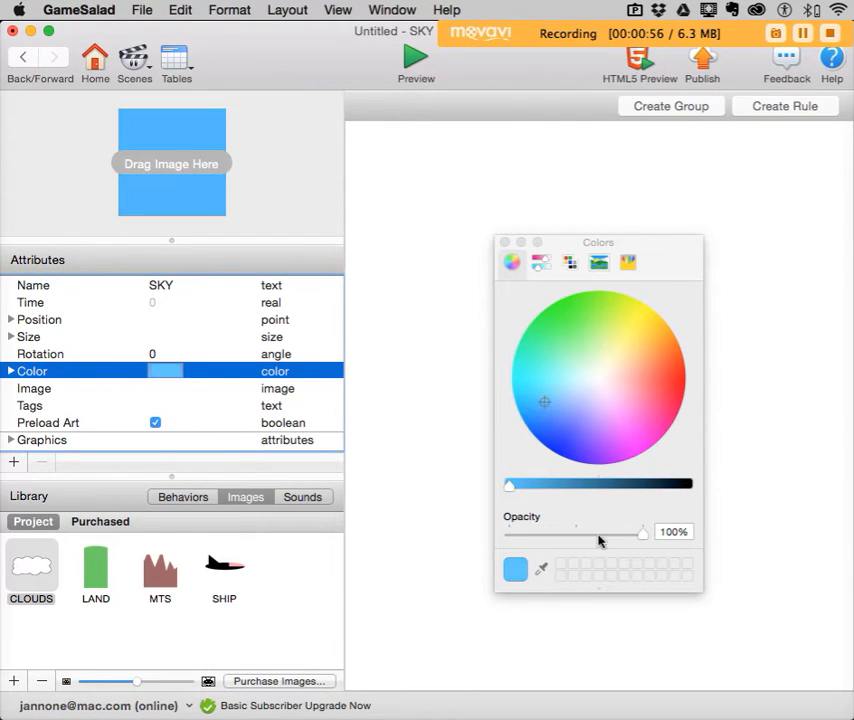
pyautogui.click(505, 242)
pyautogui.click(19, 57)
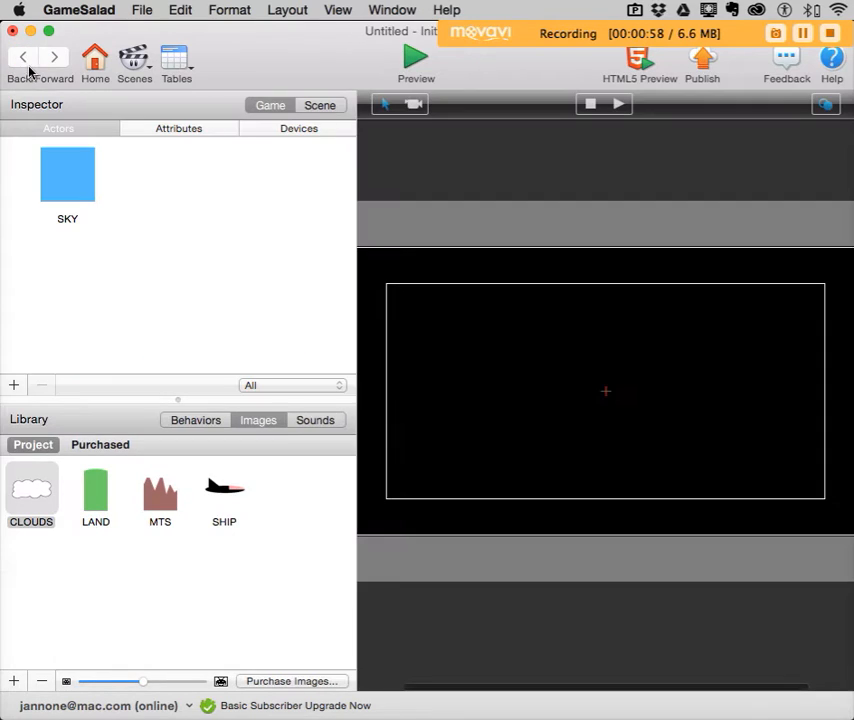
# Place the SKY actor in the scene and stretch it past the camera bounds on all sides.
pyautogui.moveTo(69, 183); pyautogui.dragTo(375, 308)
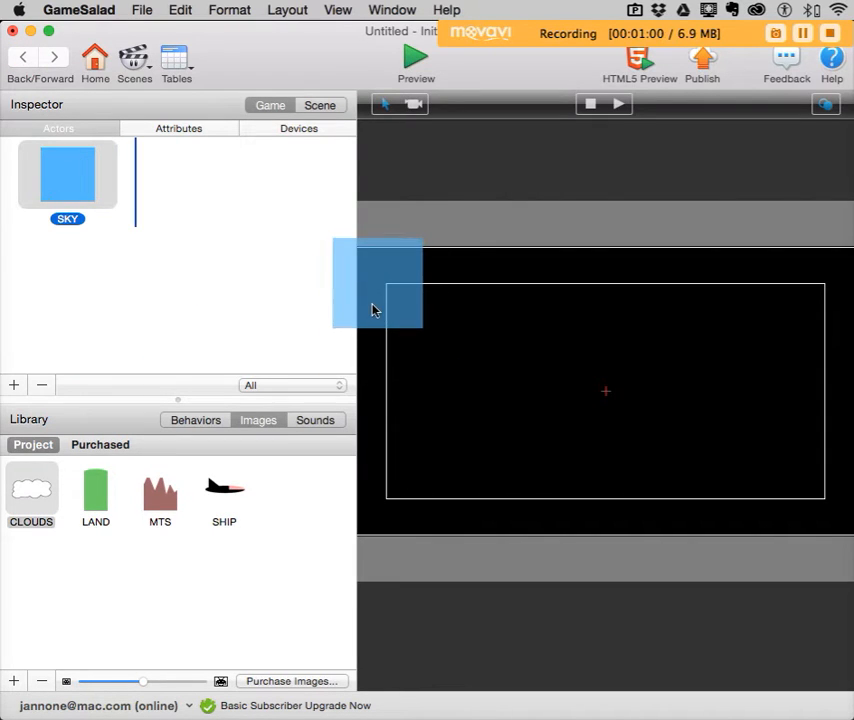
pyautogui.click(420, 329)
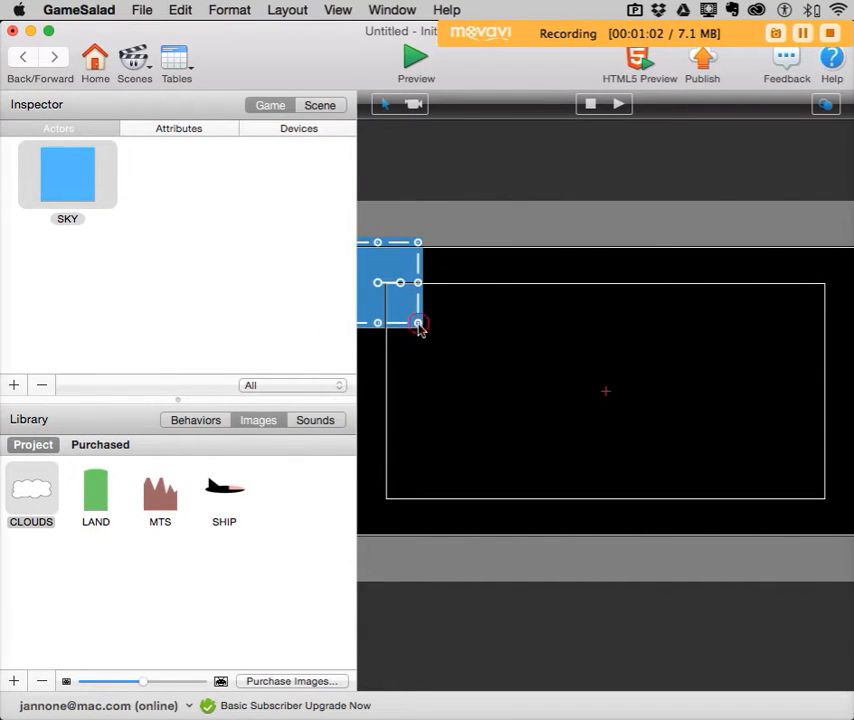
pyautogui.moveTo(420, 330); pyautogui.dragTo(772, 537)
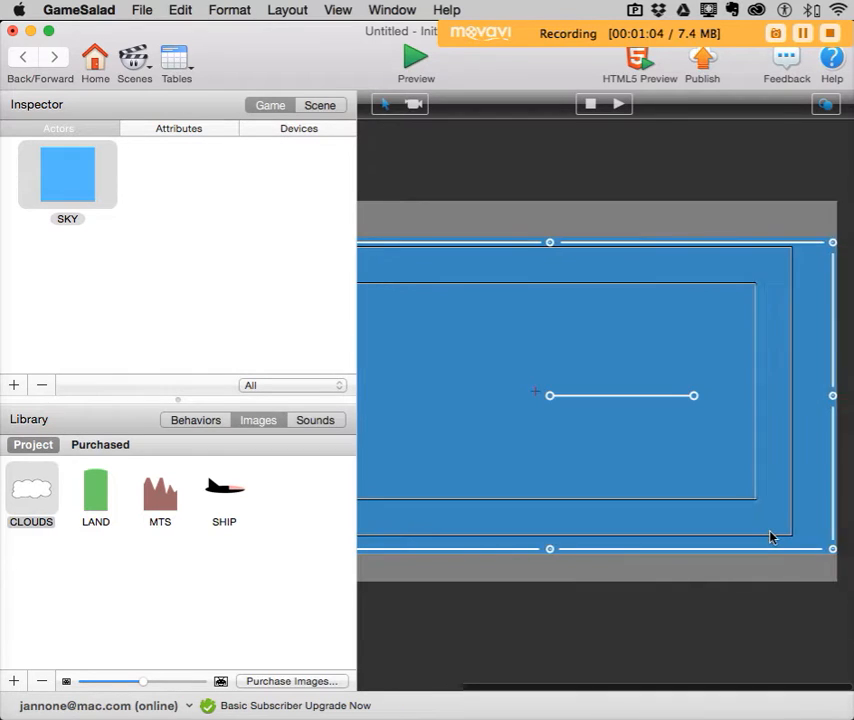
pyautogui.hscroll(-3, 772, 537)
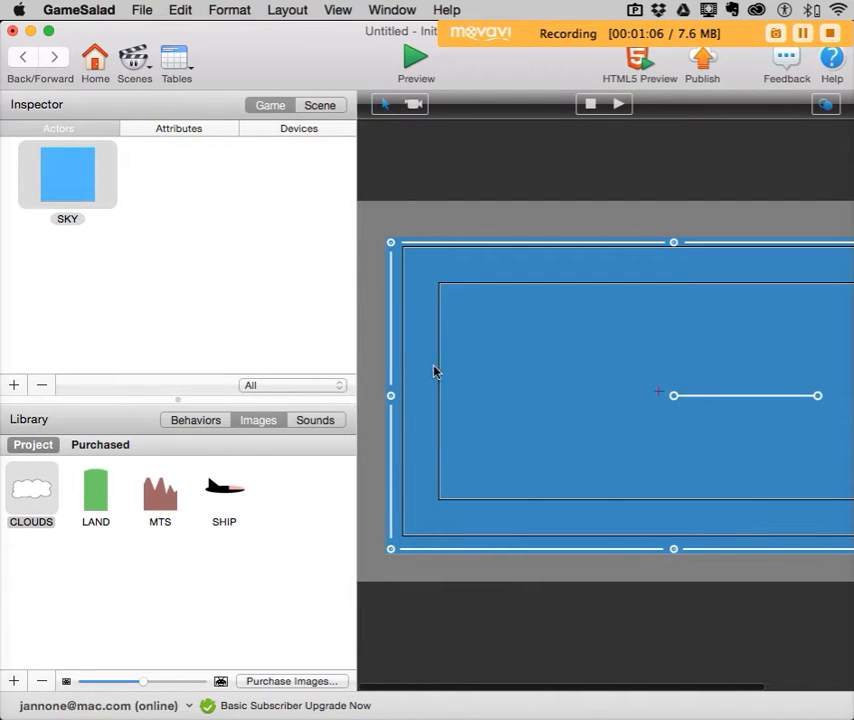
pyautogui.moveTo(391, 397); pyautogui.dragTo(379, 397)
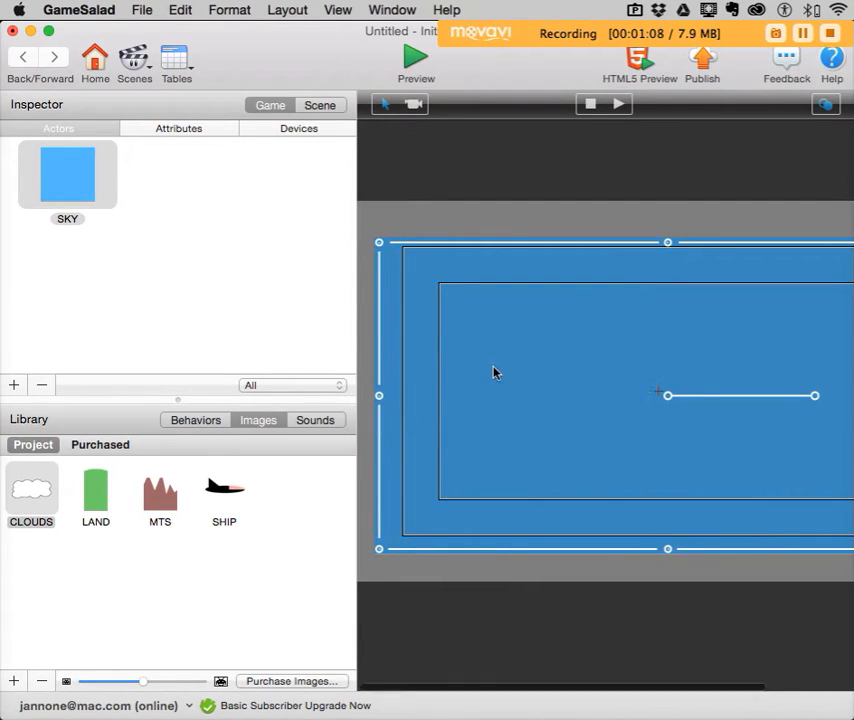
pyautogui.hscroll(3, 490, 372)
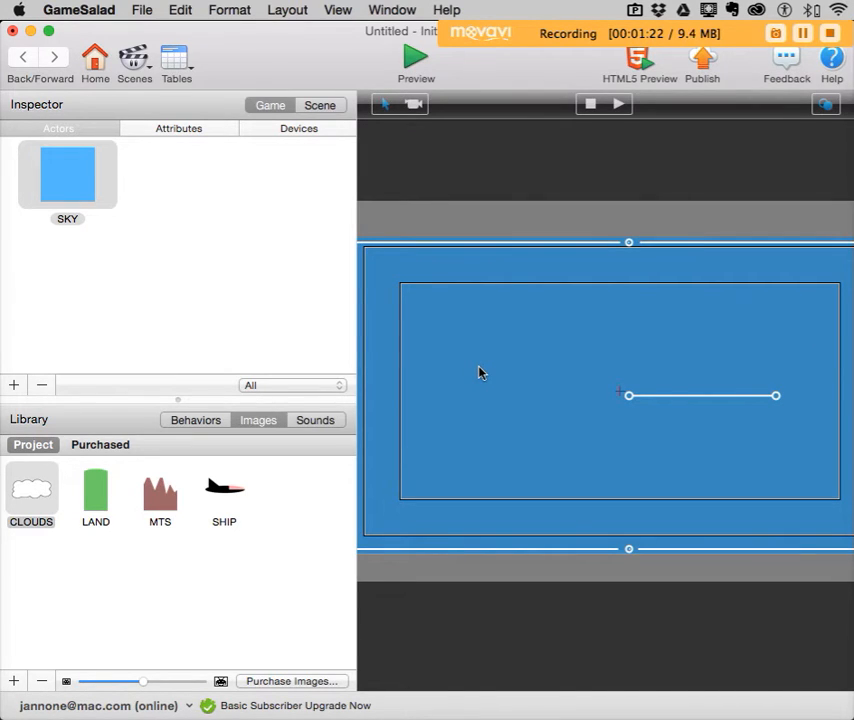
# Create another actor, assign it the CLOUDS image, and name it CLOUD.
pyautogui.click(200, 225)
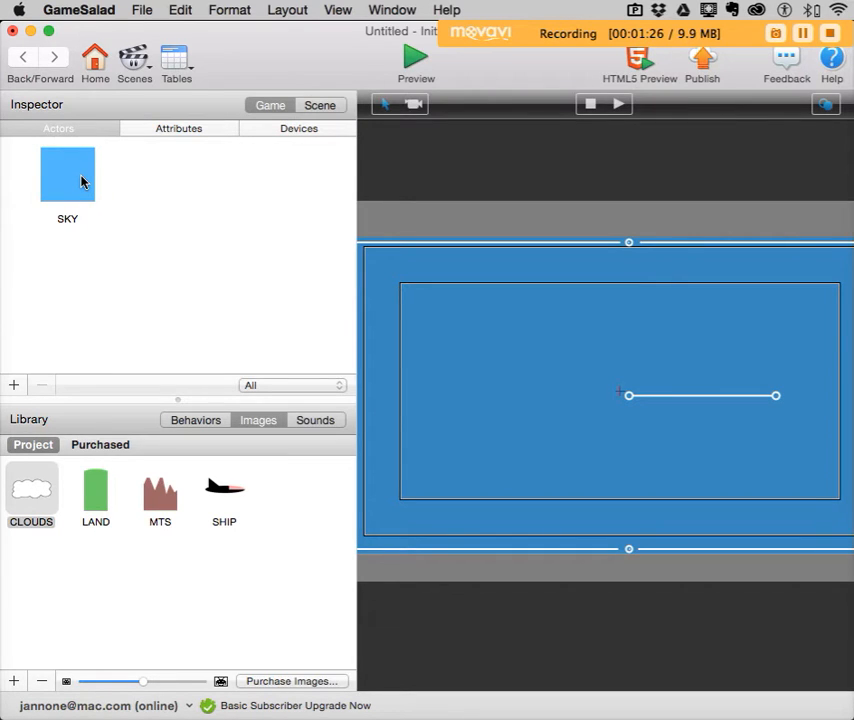
pyautogui.click(15, 384)
pyautogui.moveTo(38, 474); pyautogui.dragTo(191, 175)
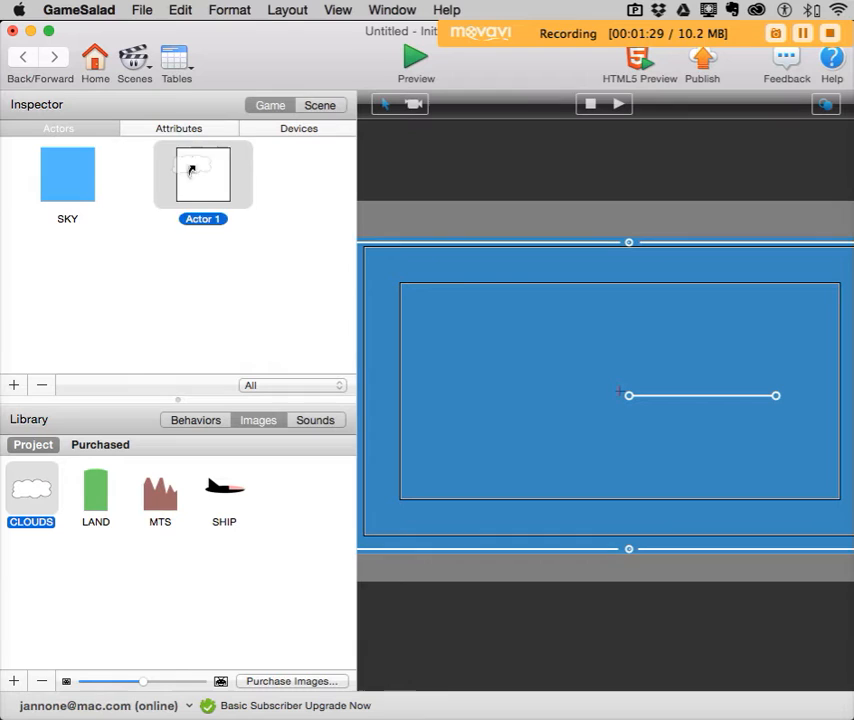
pyautogui.doubleClick(210, 218)
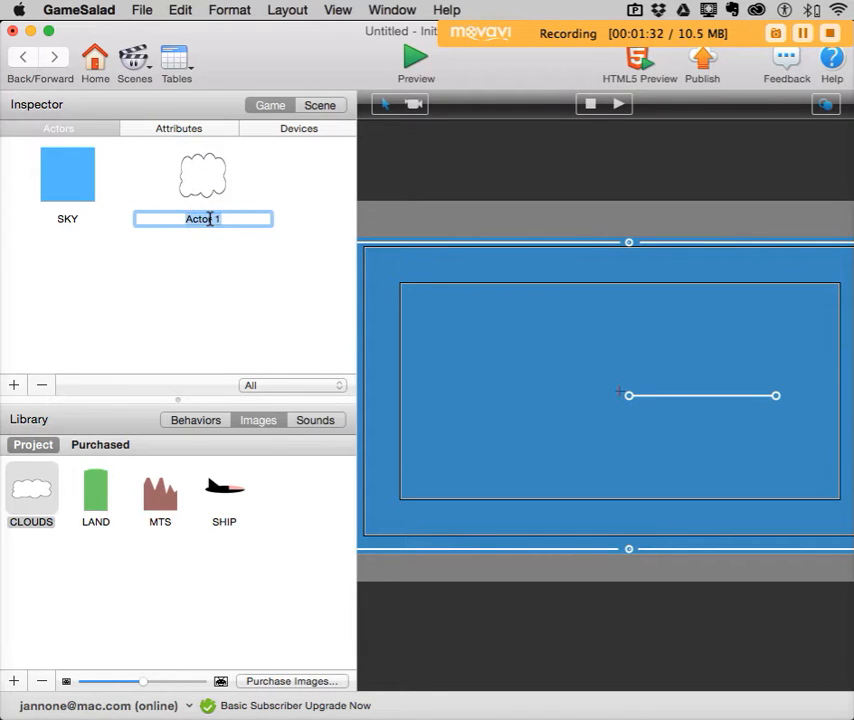
pyautogui.write('CLOUD')
pyautogui.click(238, 252)
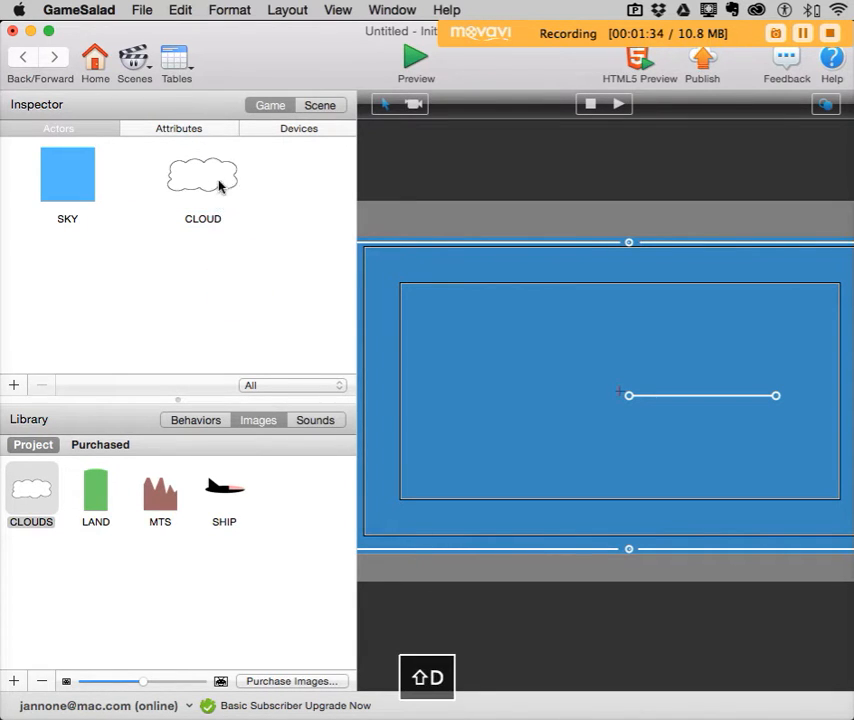
# Add a Move behavior to the CLOUD actor.
pyautogui.doubleClick(206, 178)
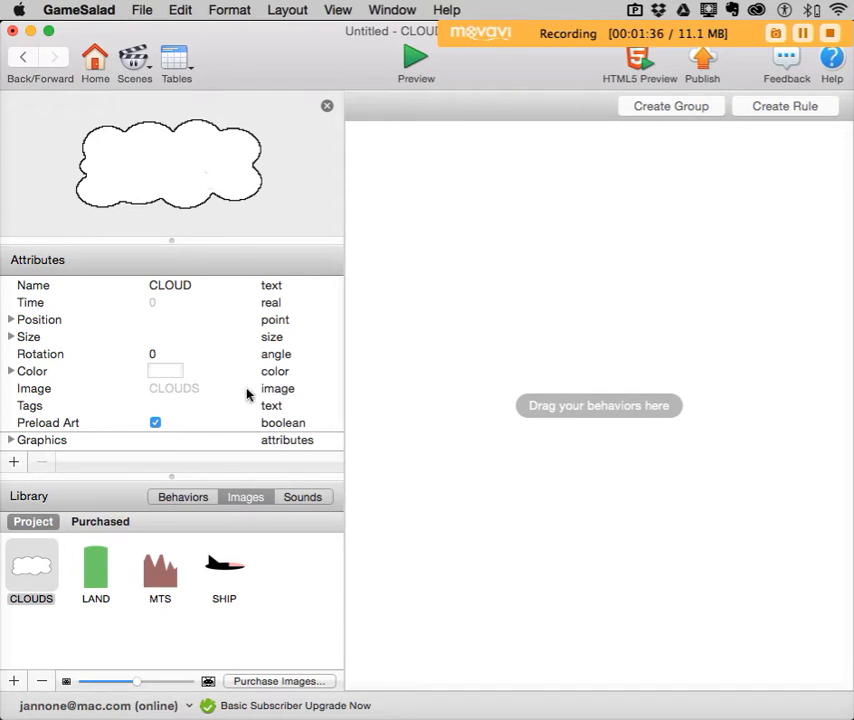
pyautogui.click(181, 497)
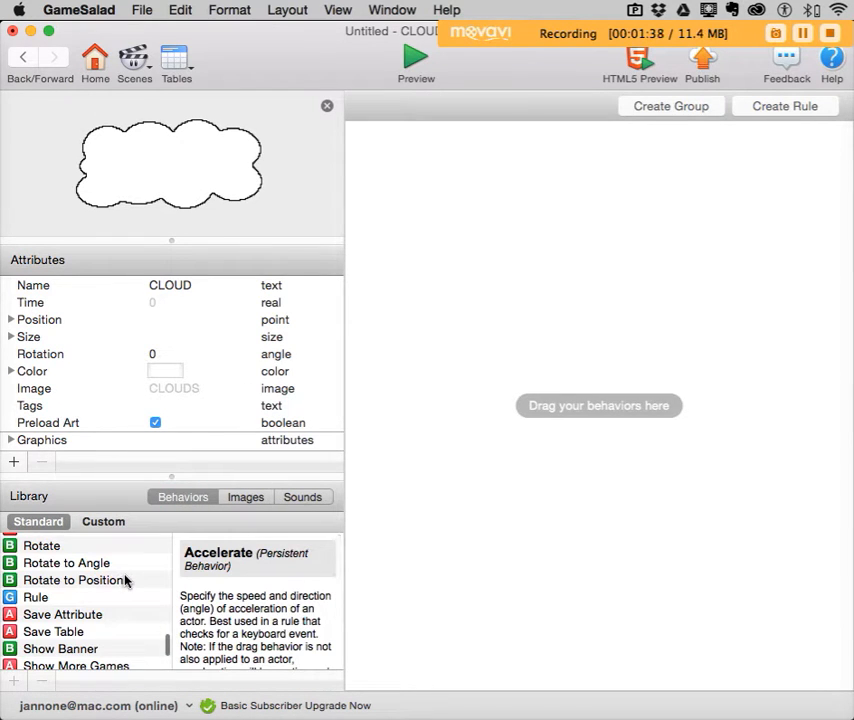
pyautogui.scroll(5, 125, 580)
pyautogui.click(124, 572)
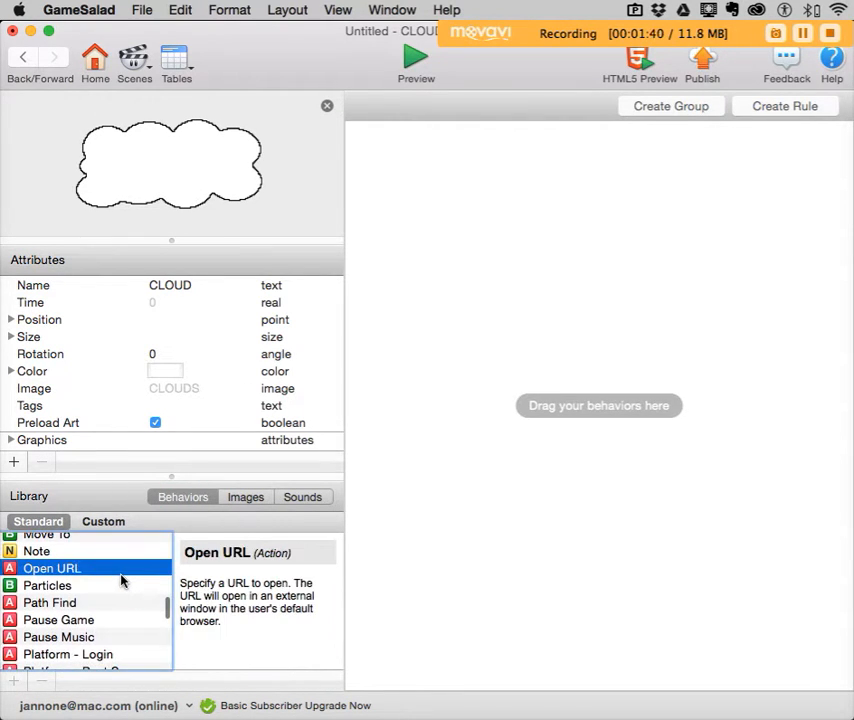
pyautogui.scroll(2, 121, 580)
pyautogui.moveTo(22, 544); pyautogui.dragTo(406, 188)
# Set the CLOUD's Move behavior to direction 180 and speed 100, and return to the scene.
pyautogui.doubleClick(466, 174)
pyautogui.write('180')
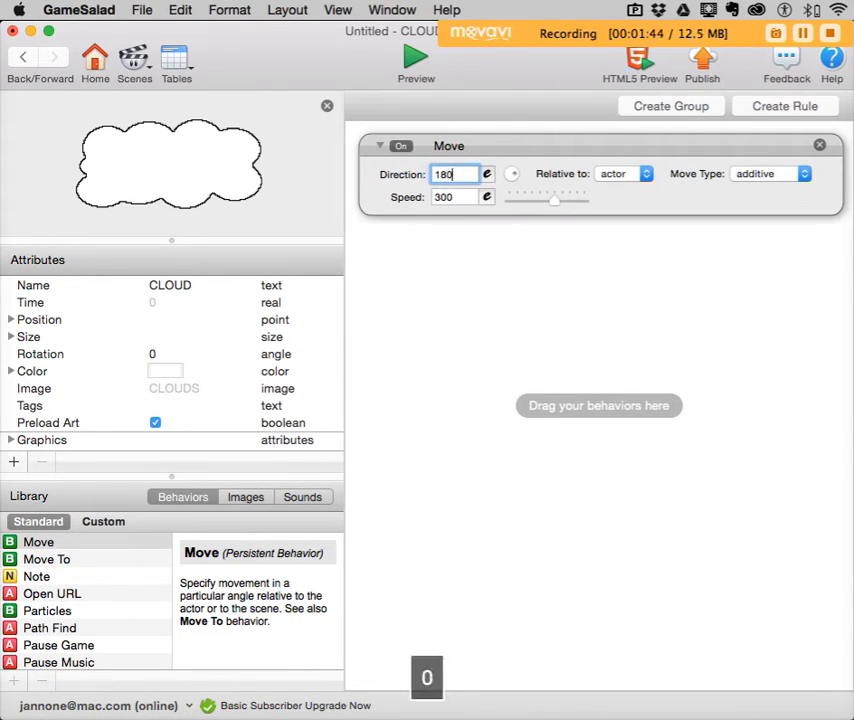
pyautogui.click(465, 196)
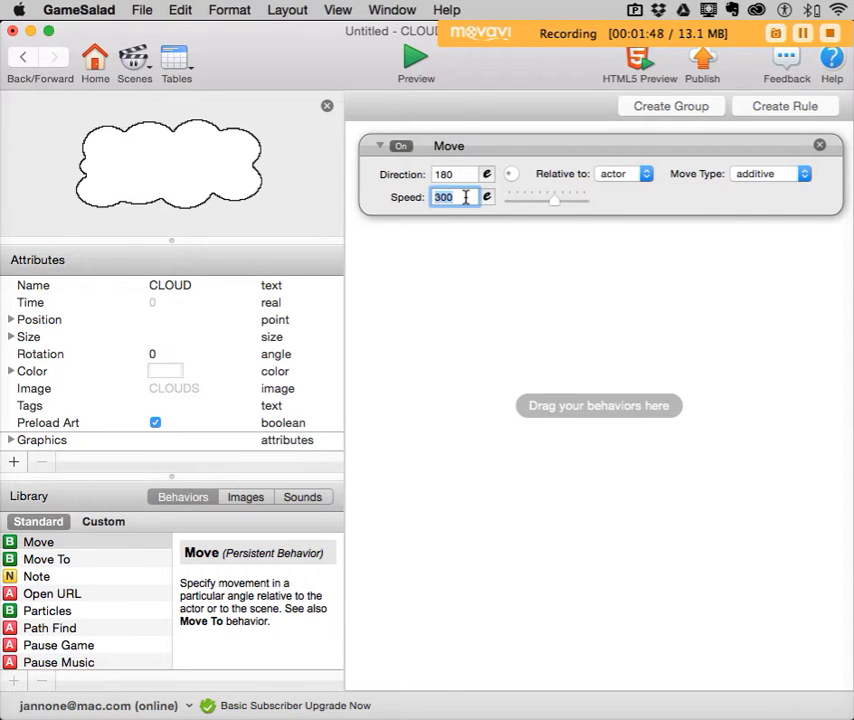
pyautogui.write('100')
pyautogui.click(520, 270)
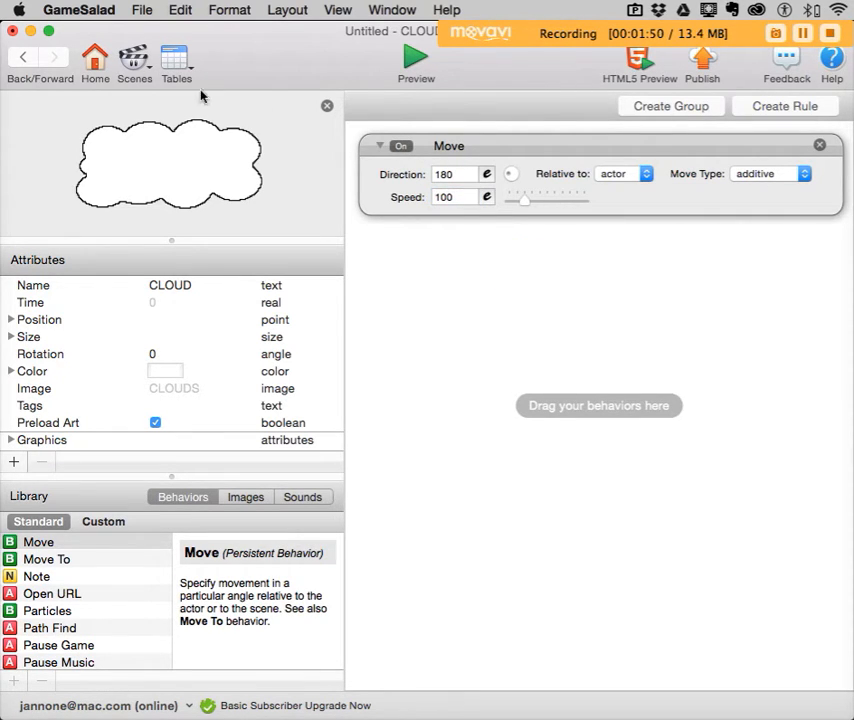
pyautogui.click(22, 58)
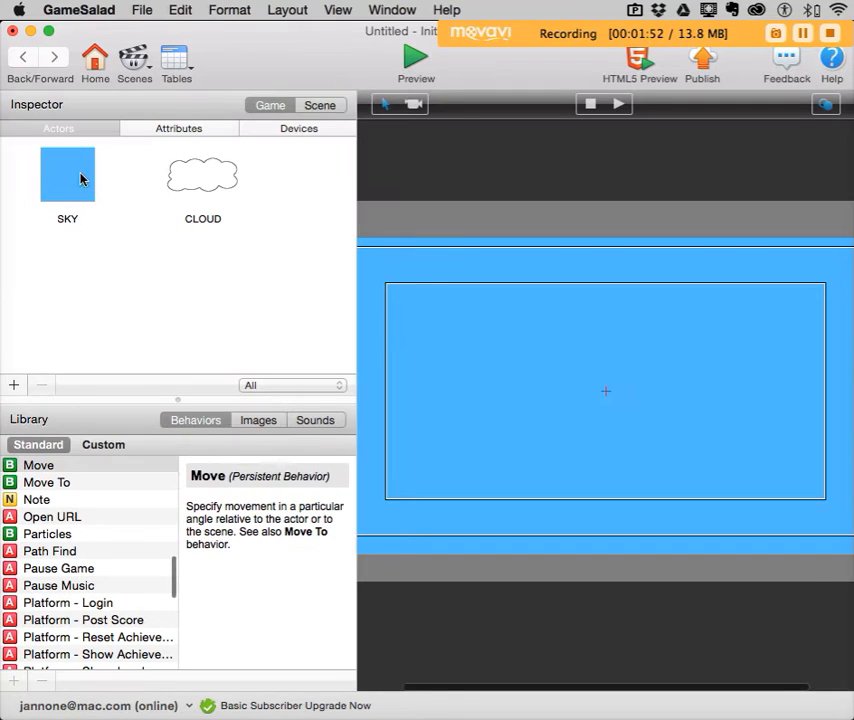
# Add a Timer behavior to the SKY actor and set it to run every 1 second.
pyautogui.click(70, 177)
pyautogui.doubleClick(70, 177)
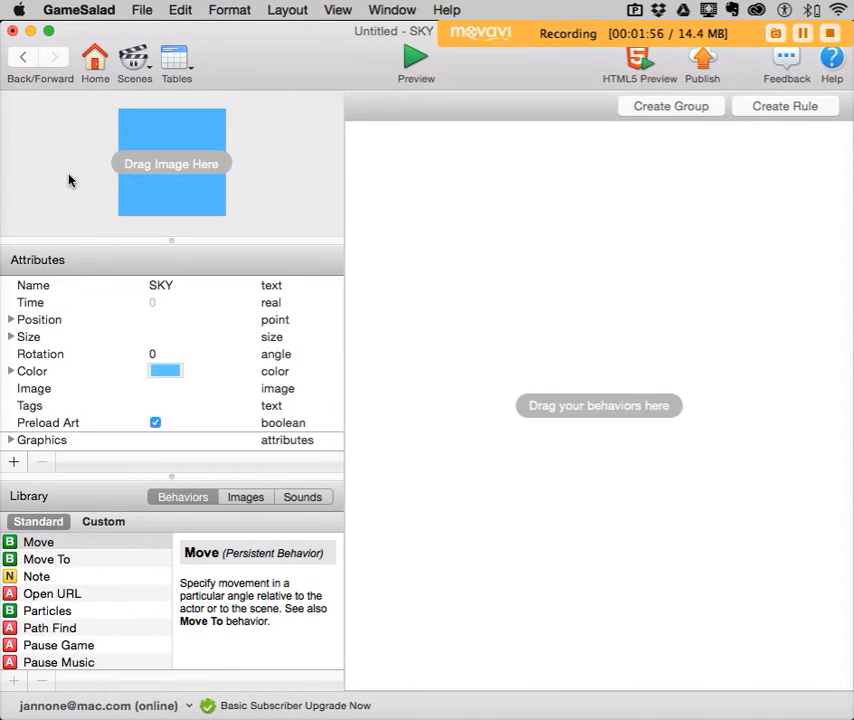
pyautogui.scroll(-10, 107, 575)
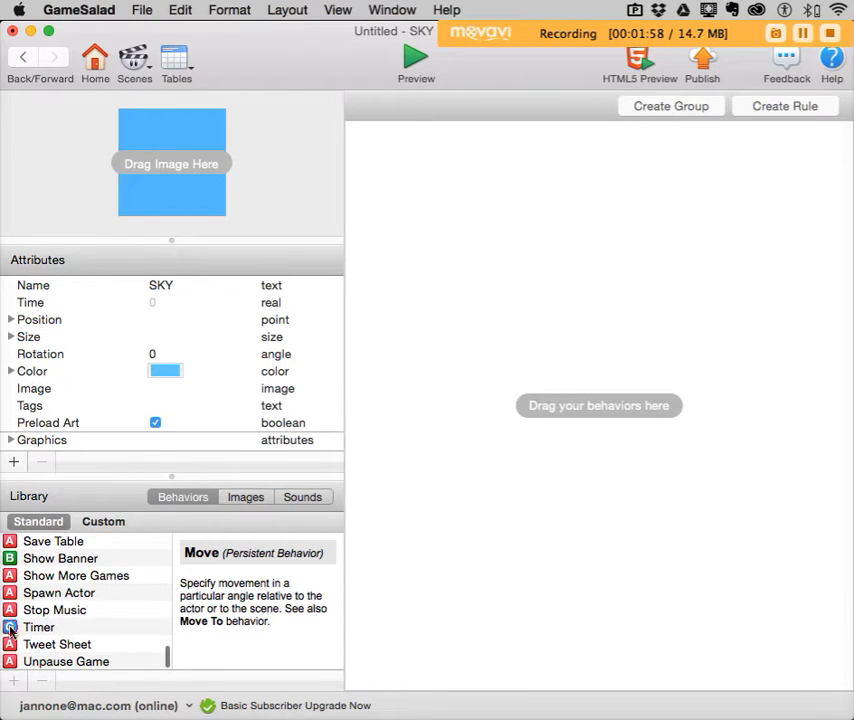
pyautogui.moveTo(10, 630); pyautogui.dragTo(440, 182)
pyautogui.doubleClick(450, 176)
pyautogui.write('1')
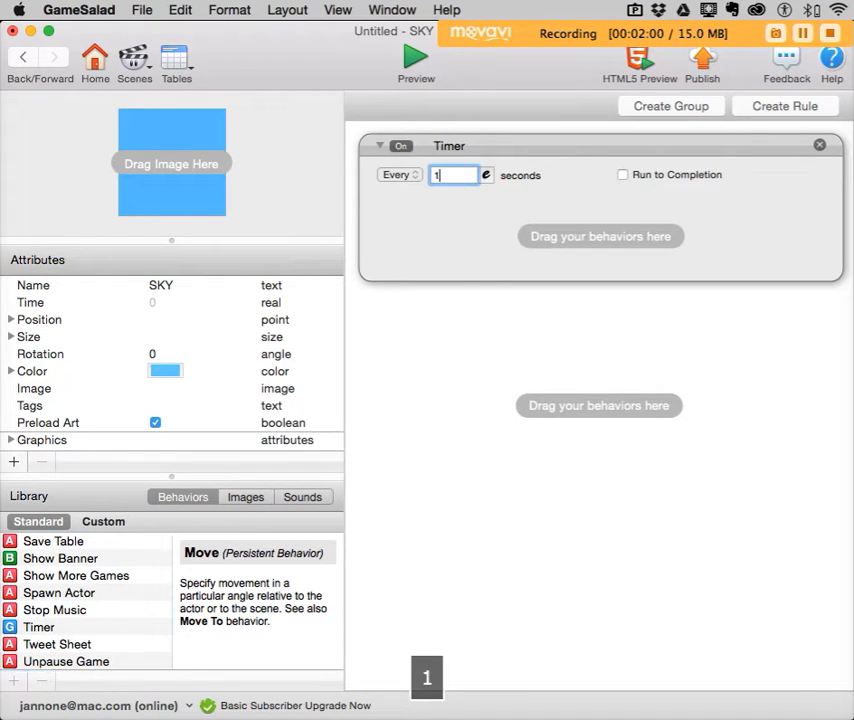
pyautogui.click(467, 253)
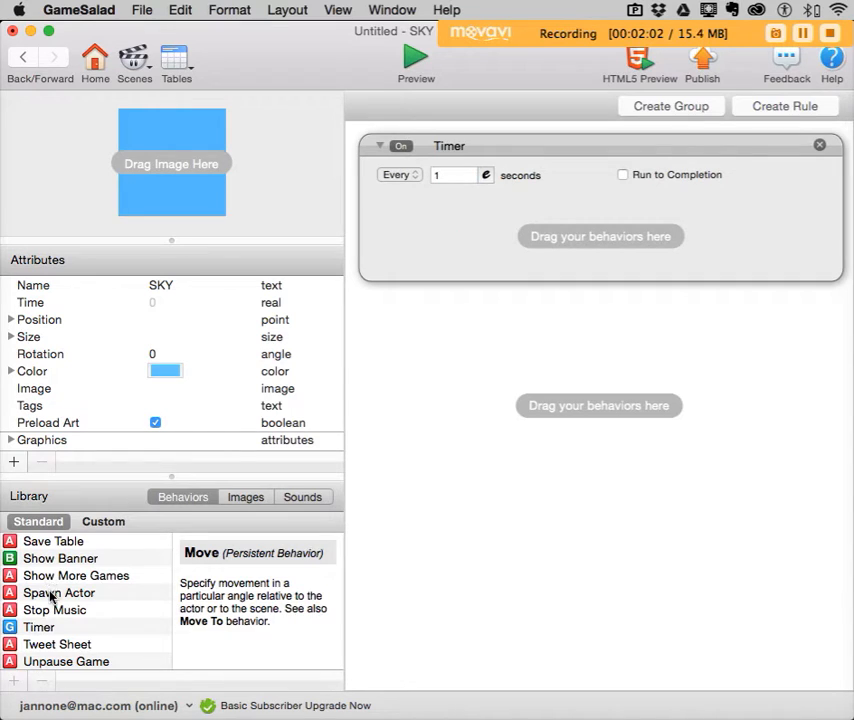
# Put a Spawn Actor behavior inside SKY's Timer and choose CLOUD as the actor to spawn.
pyautogui.moveTo(50, 597); pyautogui.dragTo(420, 250)
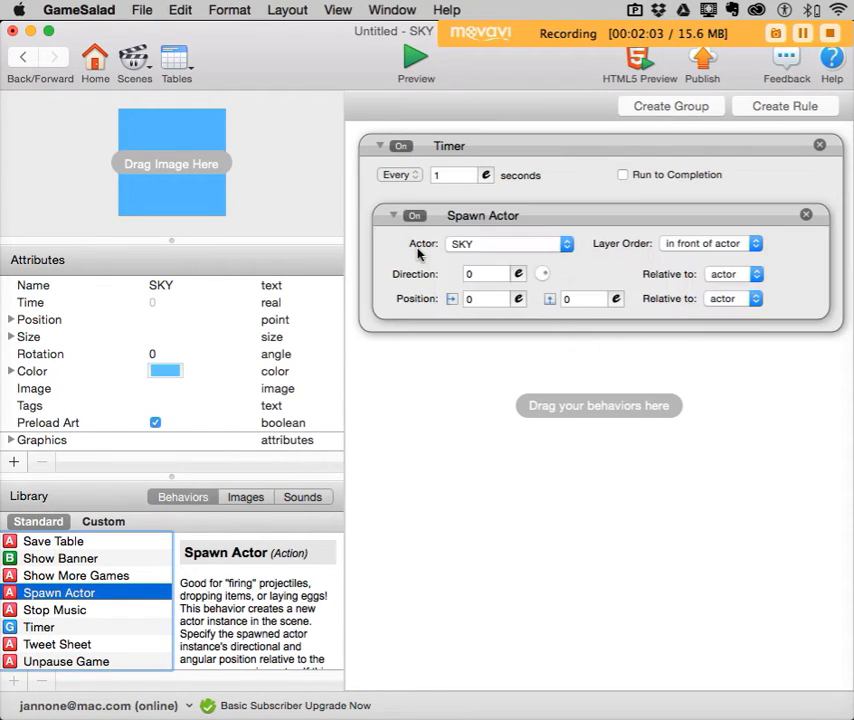
pyautogui.click(485, 249)
pyautogui.click(500, 260)
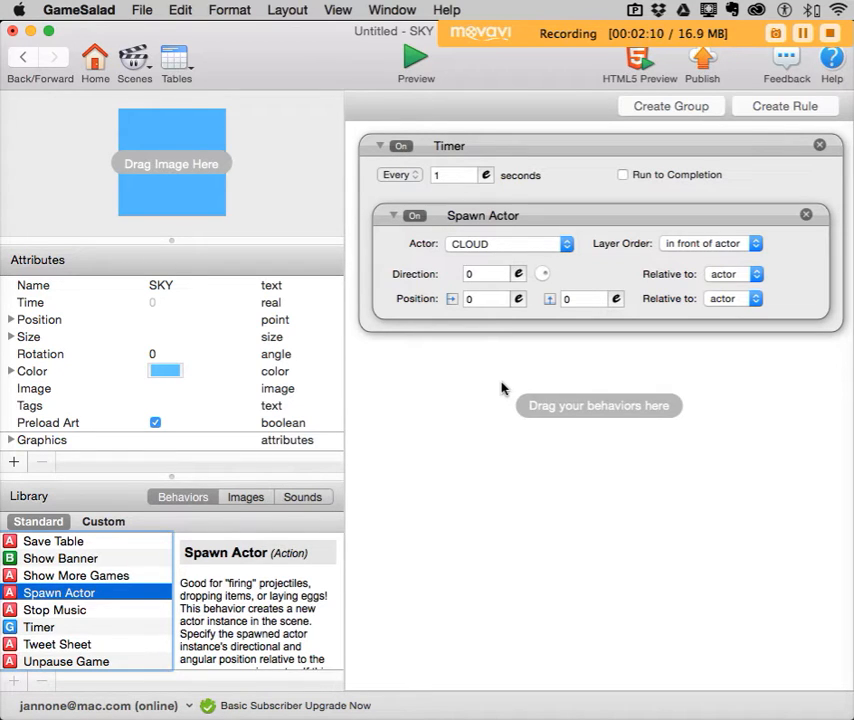
# Check the width and height in the CLOUD actor's Size attributes.
pyautogui.click(24, 57)
pyautogui.click(212, 212)
pyautogui.doubleClick(213, 214)
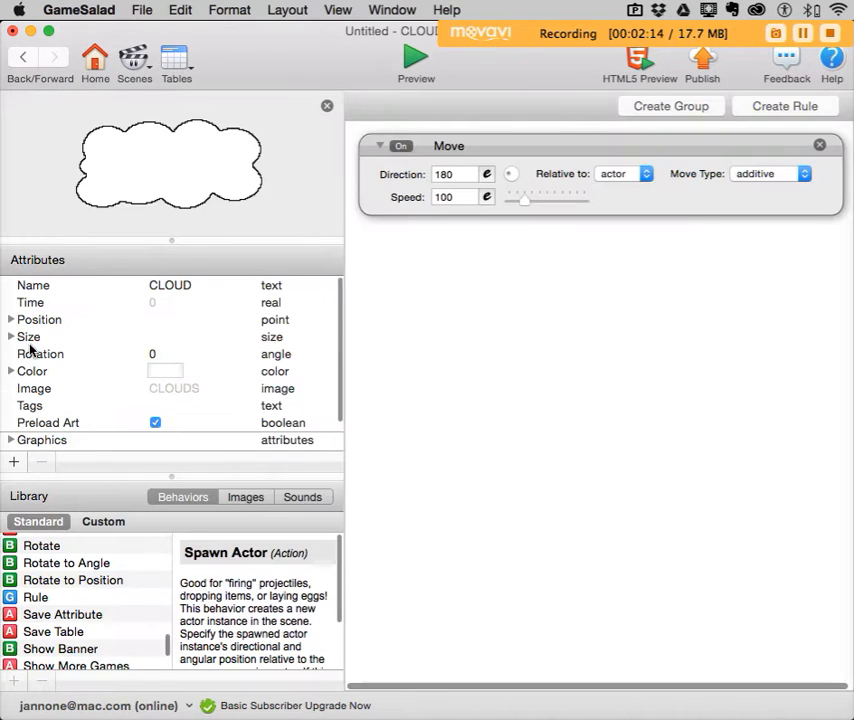
pyautogui.click(12, 336)
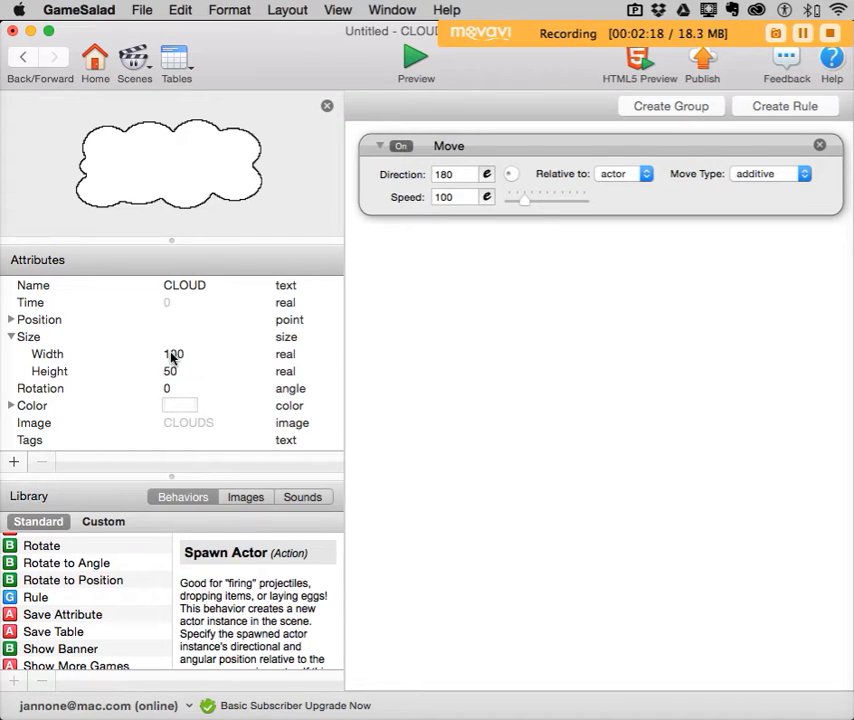
pyautogui.click(23, 52)
# In the SKY actor's Spawn Actor behavior, insert game.Display Size.Width into the horizontal position expression.
pyautogui.doubleClick(82, 170)
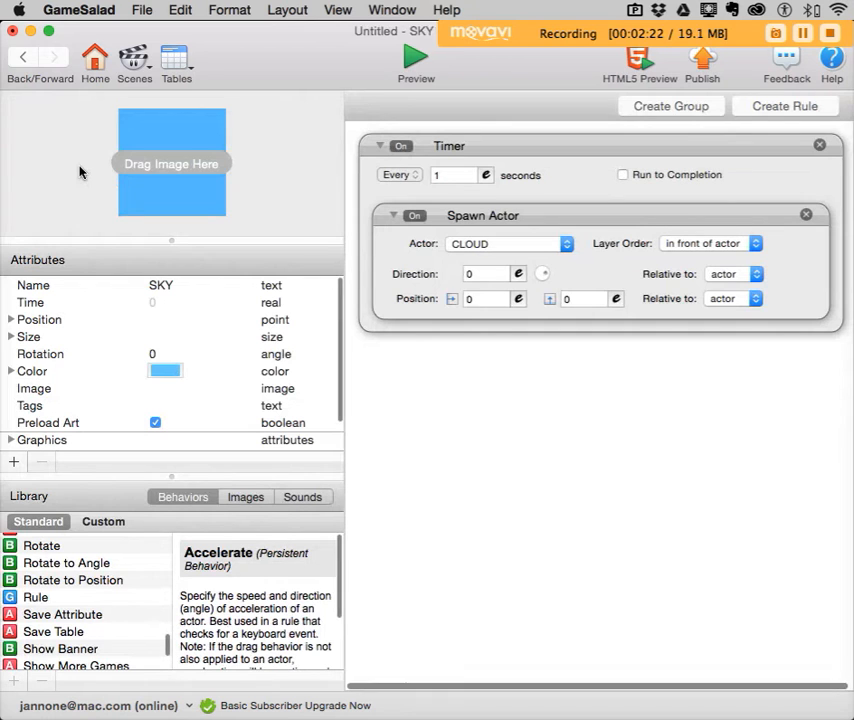
pyautogui.click(486, 300)
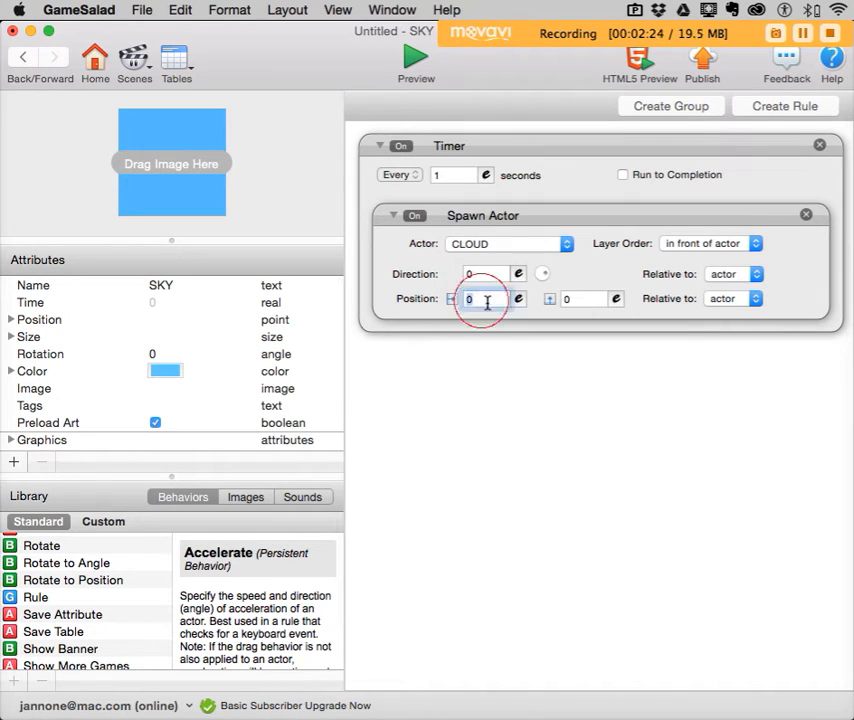
pyautogui.click(517, 300)
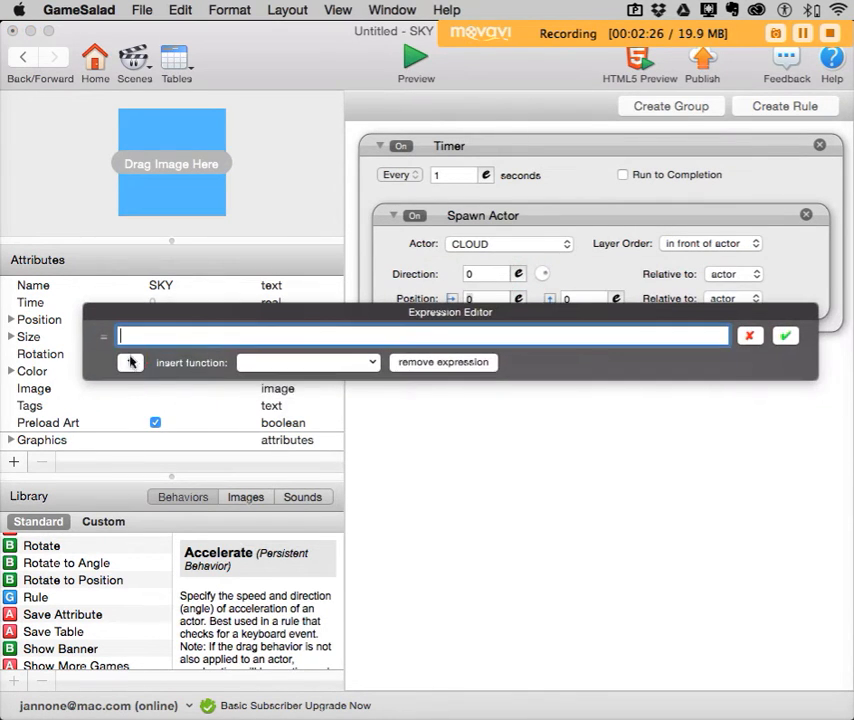
pyautogui.click(130, 363)
pyautogui.click(129, 388)
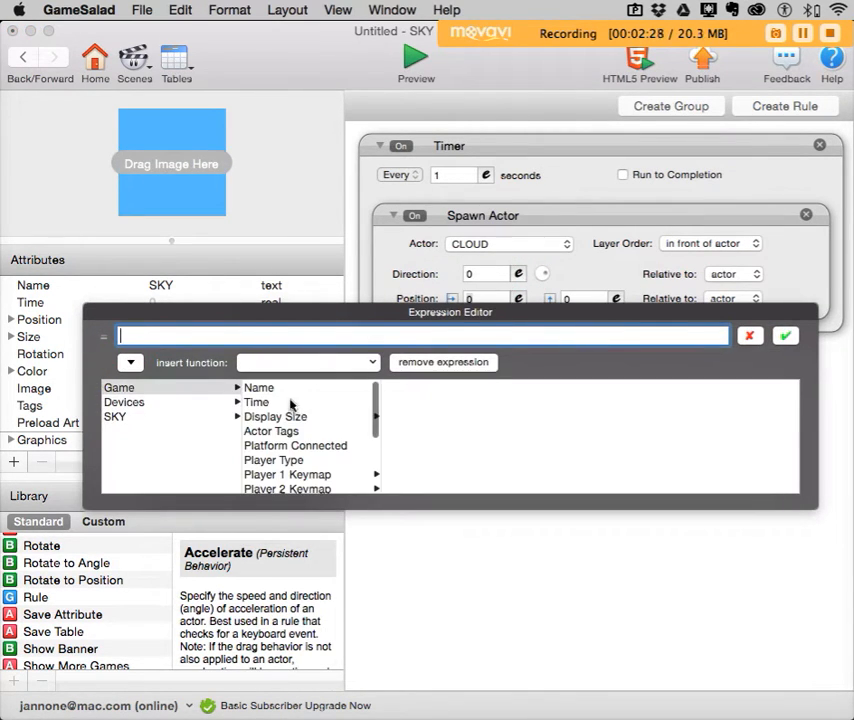
pyautogui.click(285, 415)
pyautogui.click(402, 389)
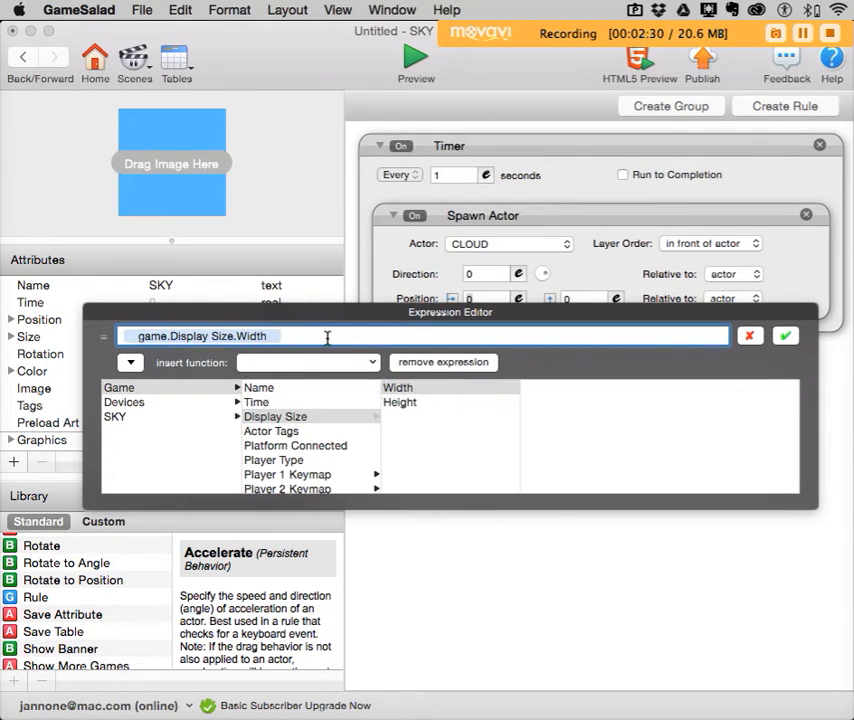
# Add +50 after the display width in the horizontal position expression and apply it.
pyautogui.write('+50')
pyautogui.press('BackSpace')
pyautogui.press('BackSpace')
pyautogui.write('100')
pyautogui.press('BackSpace')
pyautogui.press('BackSpace')
pyautogui.press('BackSpace')
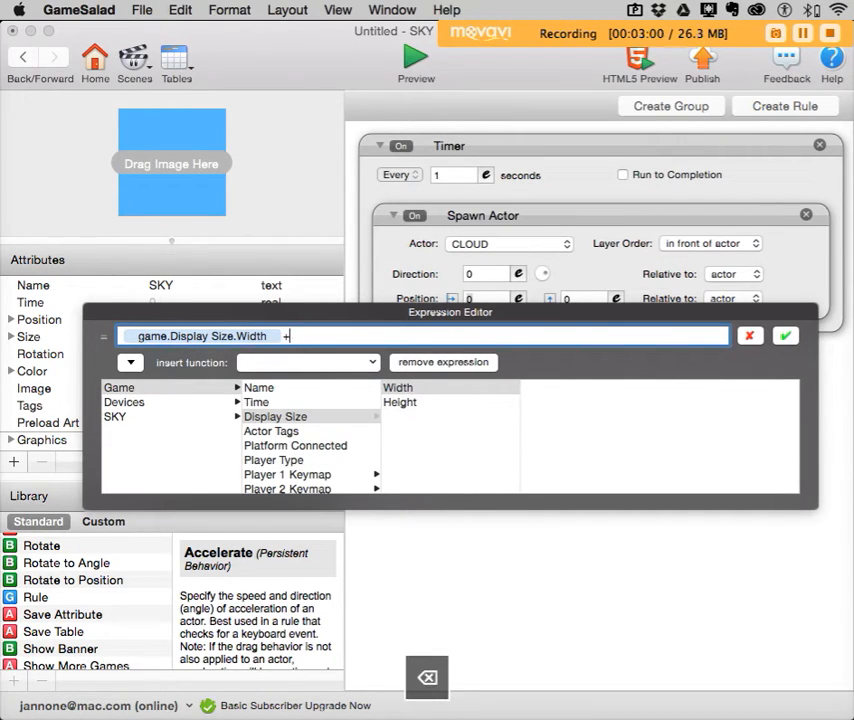
pyautogui.write('50')
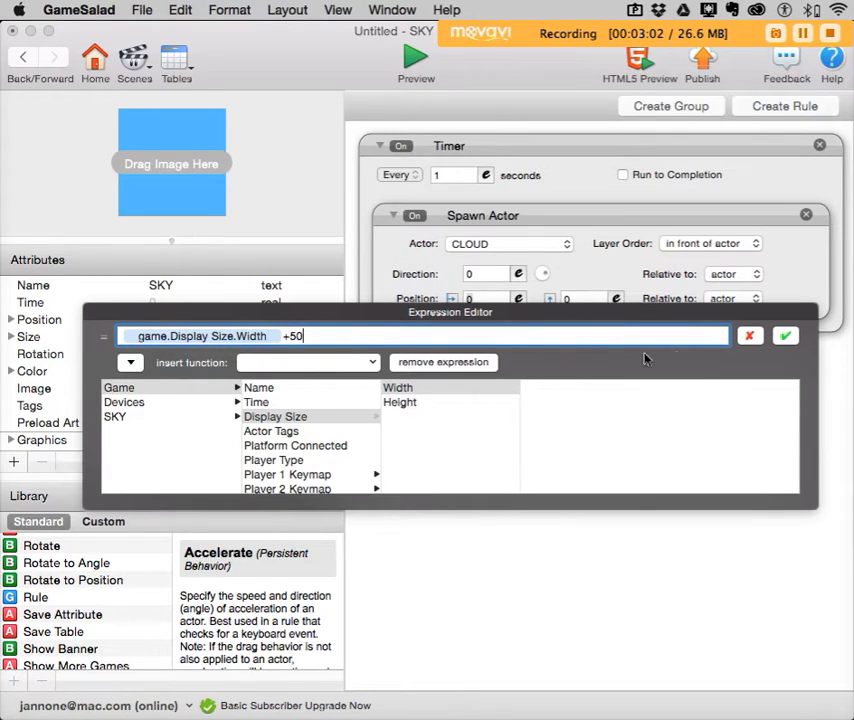
pyautogui.click(785, 335)
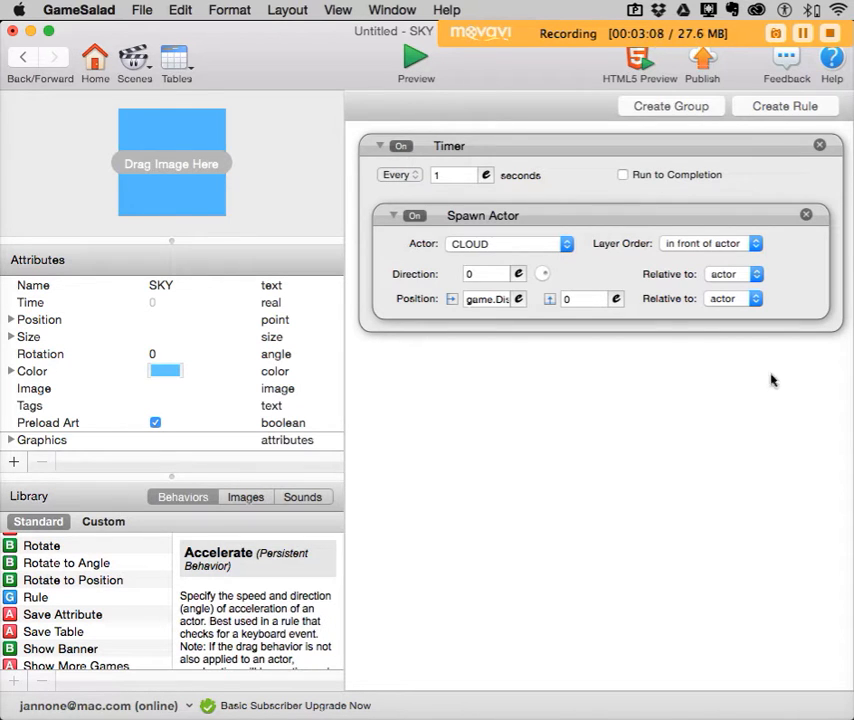
# Insert the random(min,max) function as the expression for the Spawn Actor's vertical position.
pyautogui.click(616, 300)
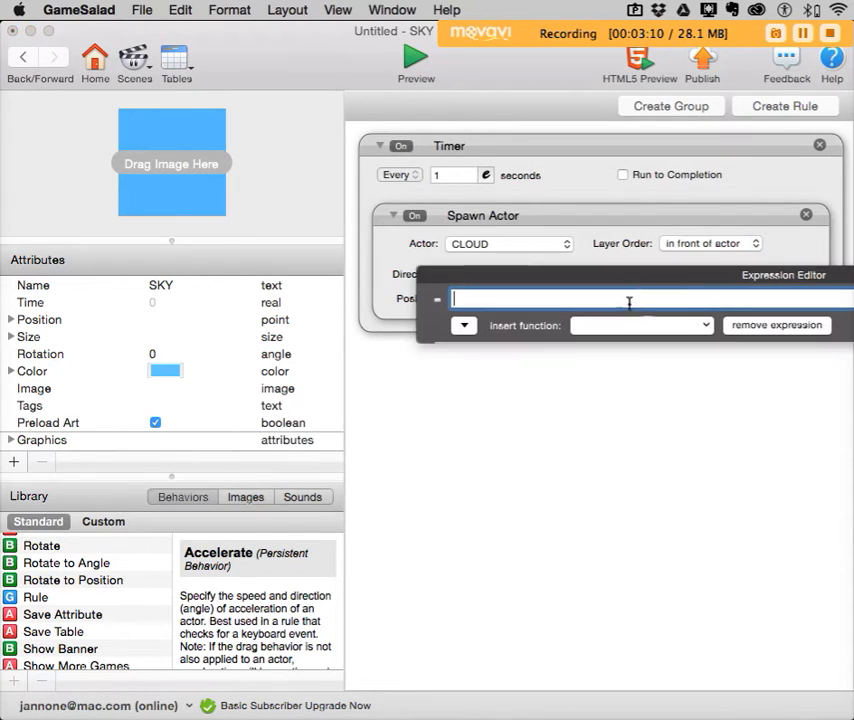
pyautogui.moveTo(572, 280); pyautogui.dragTo(243, 293)
pyautogui.click(310, 342)
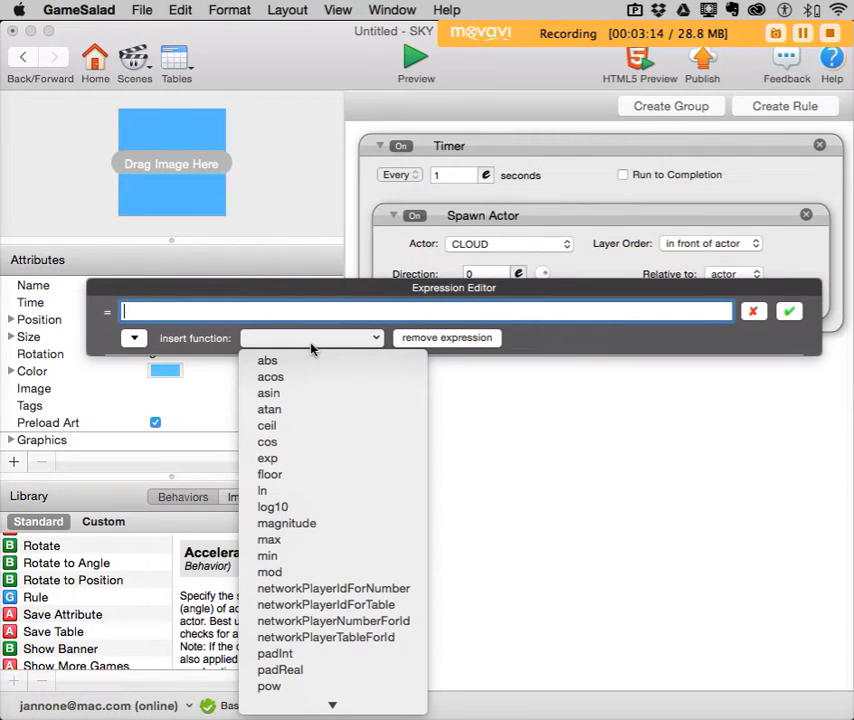
pyautogui.scroll(-5, 324, 520)
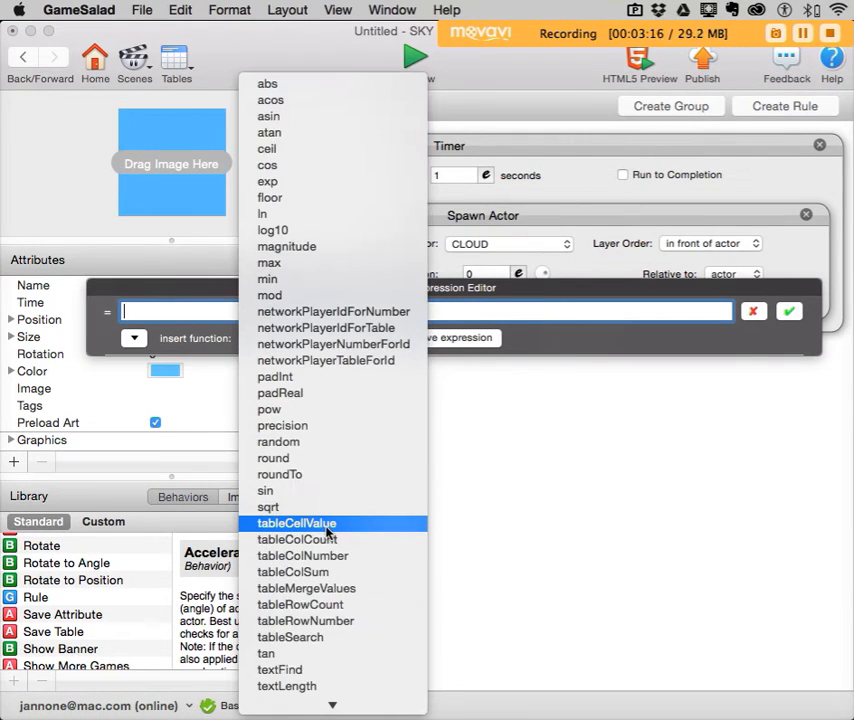
pyautogui.press('r')
pyautogui.press('n')
pyautogui.click(304, 447)
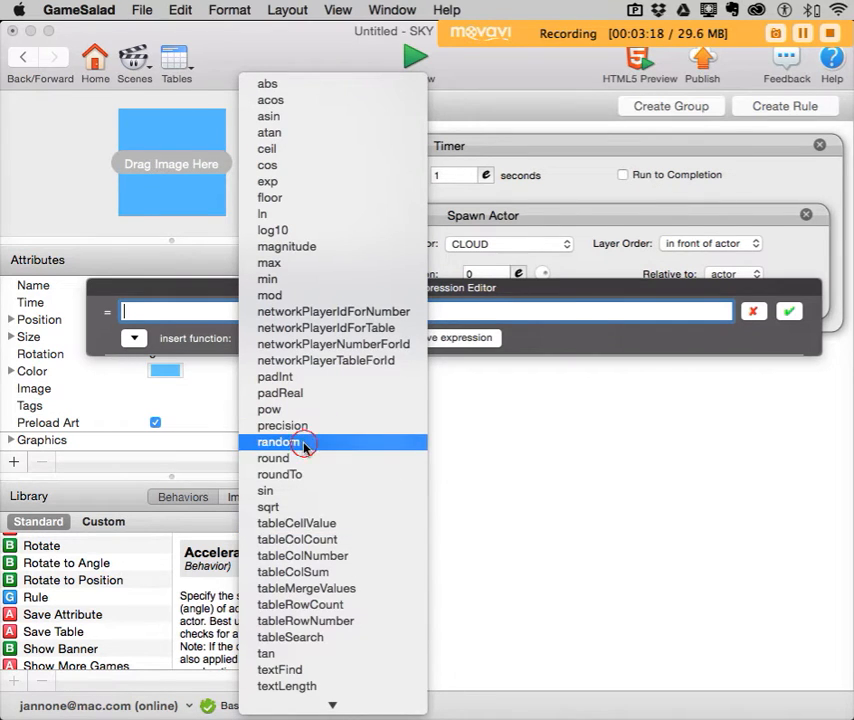
# Replace the random function's max argument with game.Display Size.Height.
pyautogui.doubleClick(174, 311)
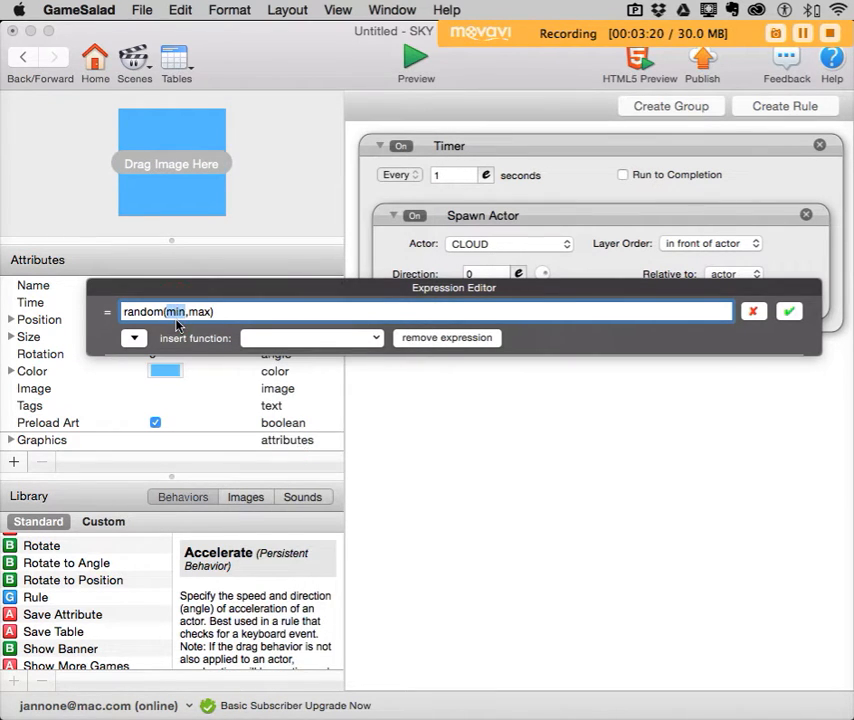
pyautogui.doubleClick(200, 312)
pyautogui.click(134, 338)
pyautogui.click(128, 363)
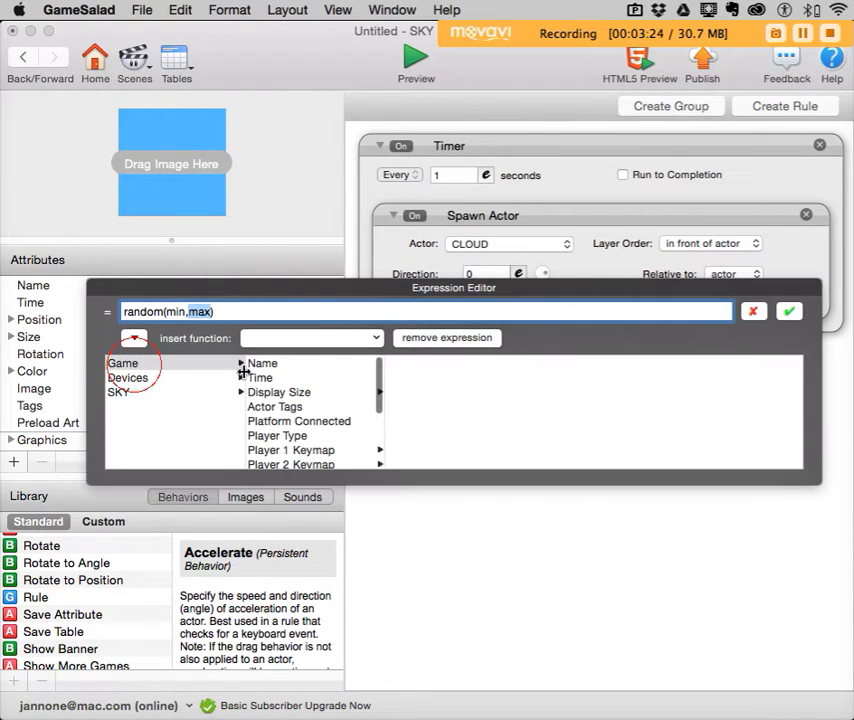
pyautogui.click(278, 392)
pyautogui.click(404, 378)
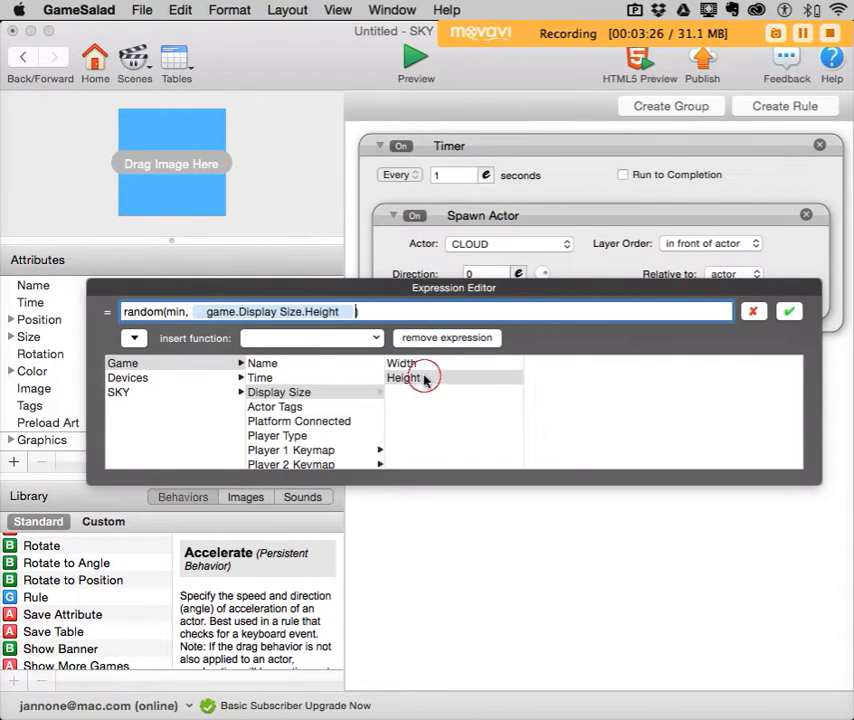
# Replace the random function's min argument with game.Display Size.Height/2 and apply the expression.
pyautogui.doubleClick(174, 311)
pyautogui.click(407, 379)
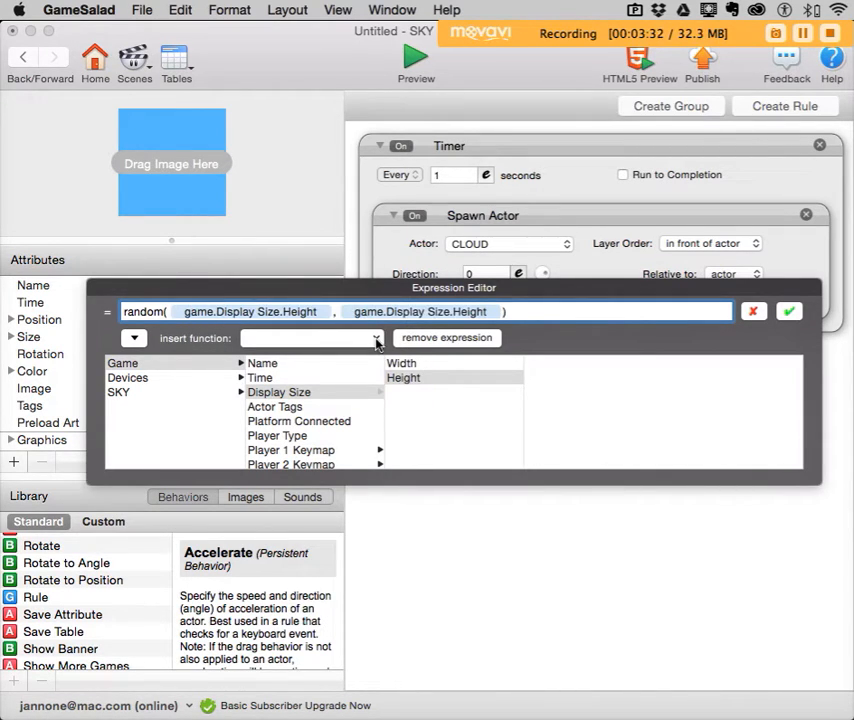
pyautogui.write('/2')
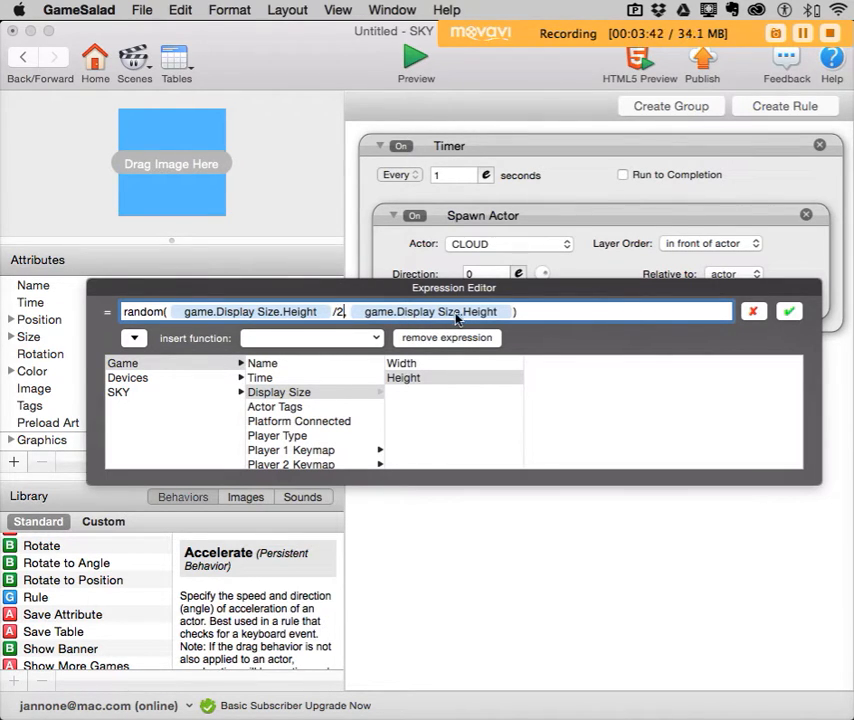
pyautogui.click(789, 312)
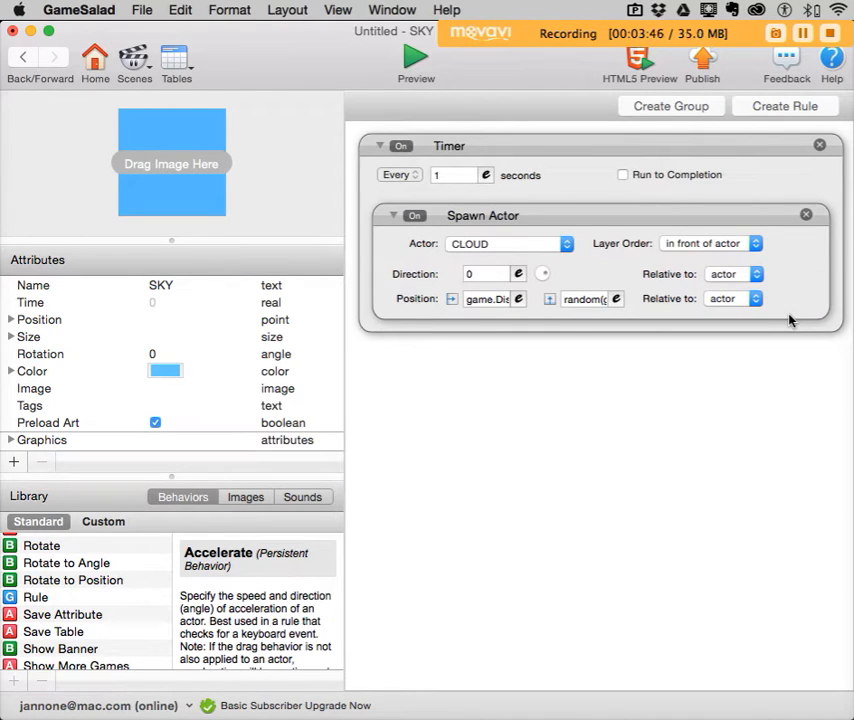
# Make the Spawn Actor's position relative to the scene, and preview the game before returning to SKY.
pyautogui.click(740, 300)
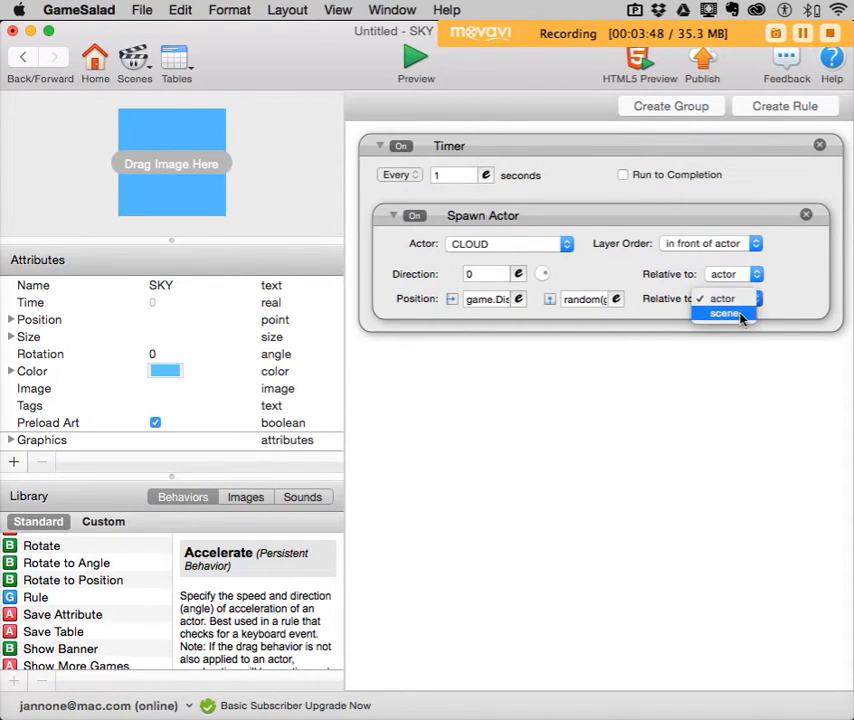
pyautogui.click(728, 314)
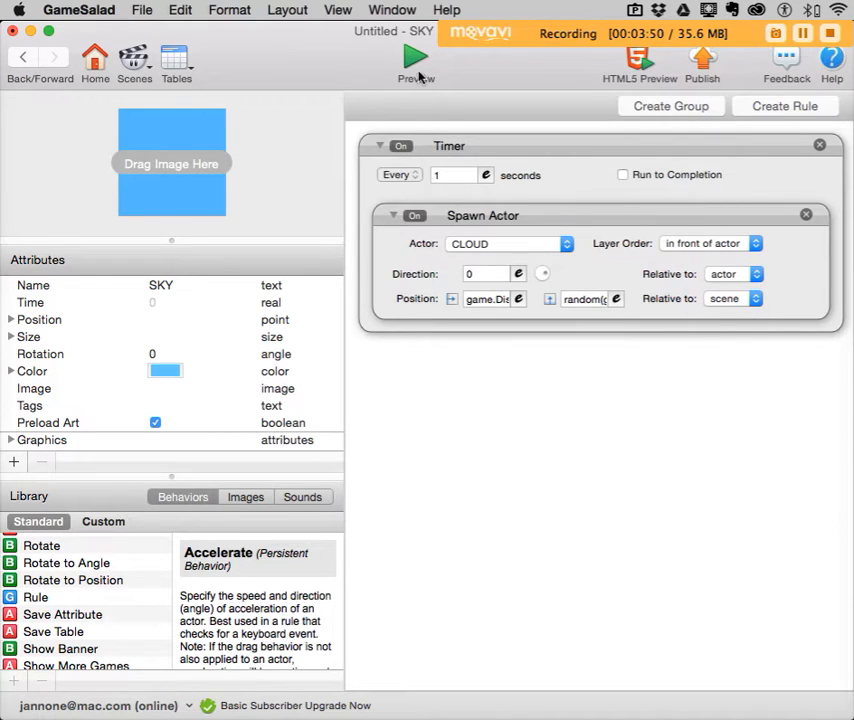
pyautogui.click(415, 64)
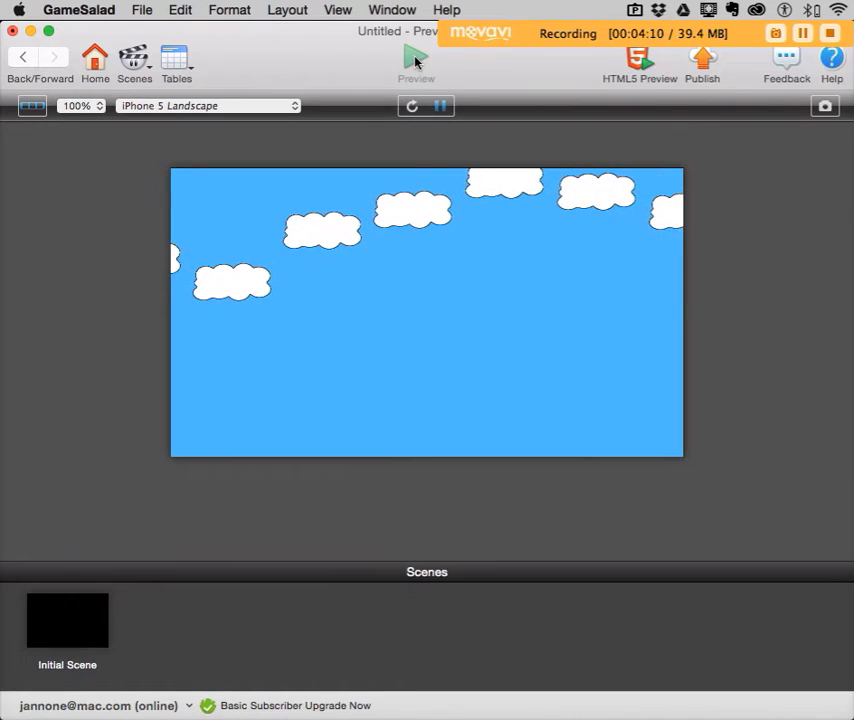
pyautogui.click(27, 60)
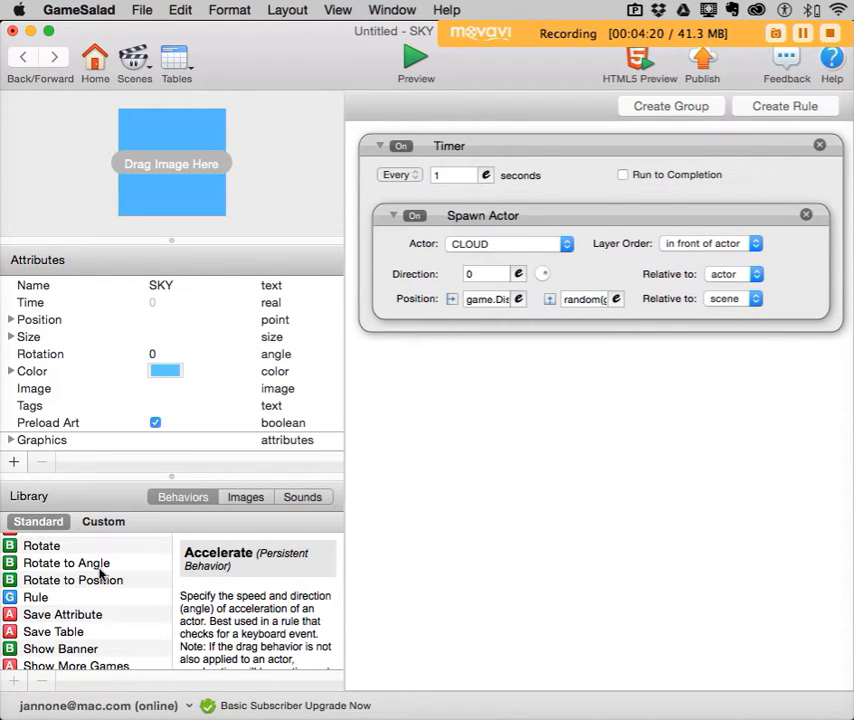
# Add a Change Attribute behavior inside SKY's Timer, above the Spawn Actor behavior.
pyautogui.scroll(10, 95, 580)
pyautogui.scroll(-1, 30, 606)
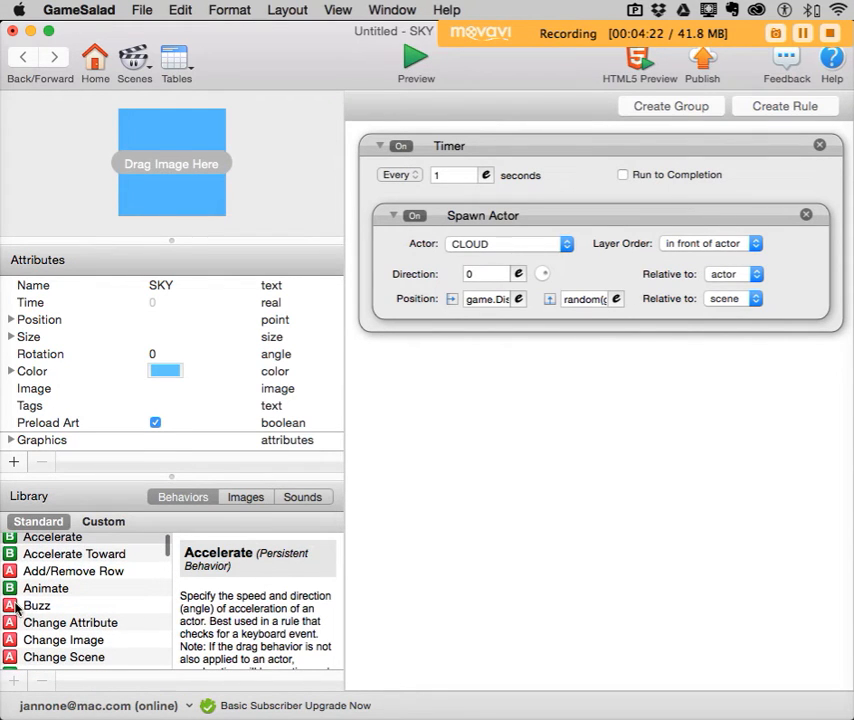
pyautogui.moveTo(22, 618); pyautogui.dragTo(393, 224)
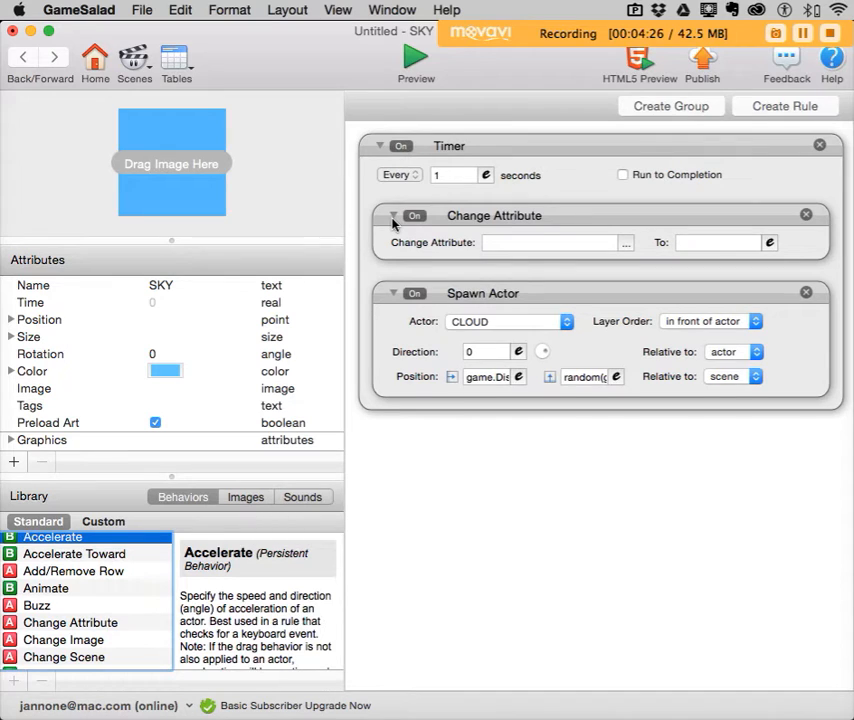
# Create an integer attribute on the SKY actor and name it CHANCE_OF_CLOUD.
pyautogui.click(14, 462)
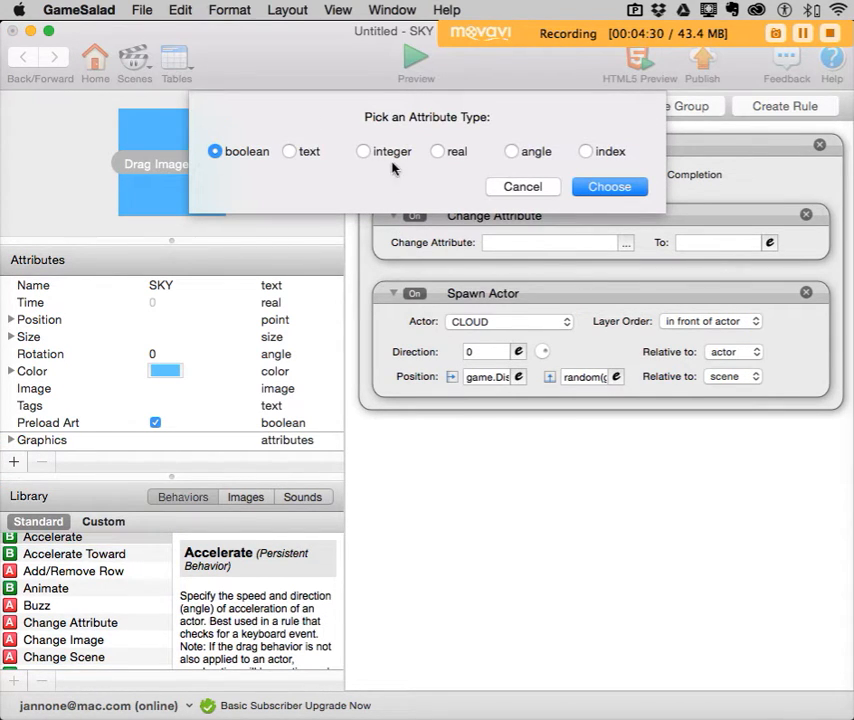
pyautogui.click(363, 151)
pyautogui.click(603, 187)
pyautogui.doubleClick(63, 440)
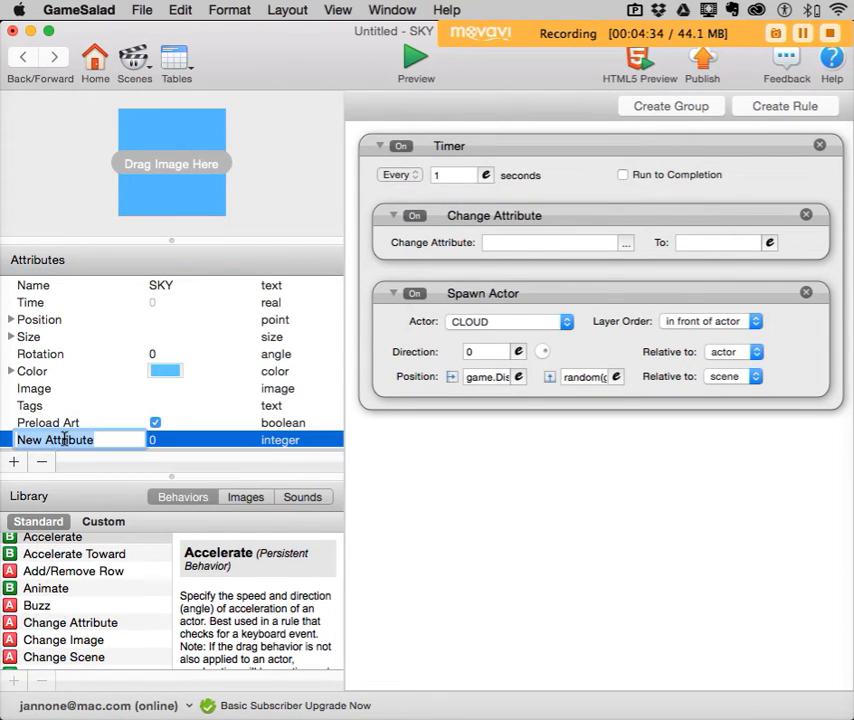
pyautogui.write('CHANCE')
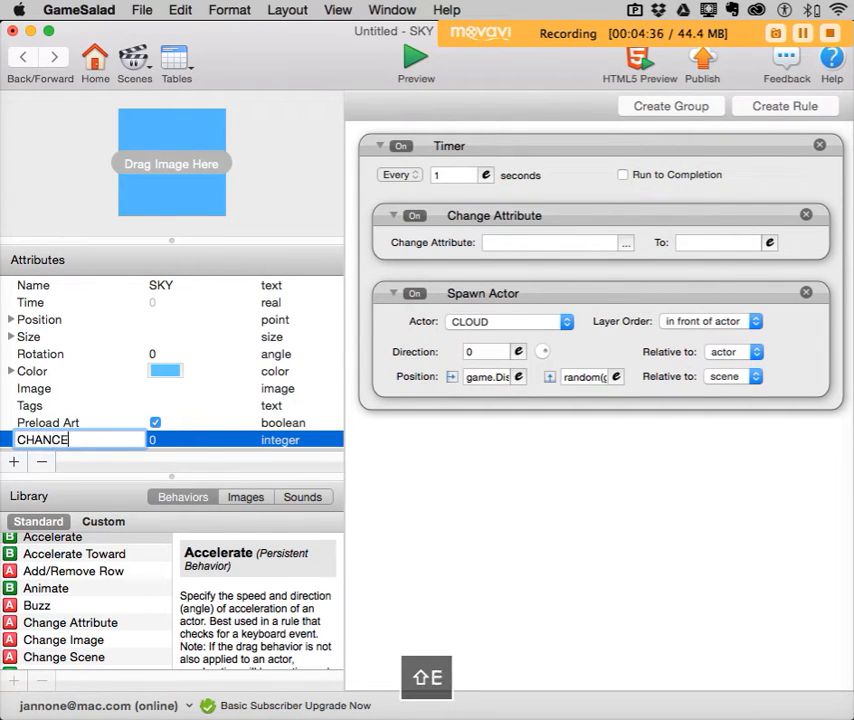
pyautogui.write('_OF_')
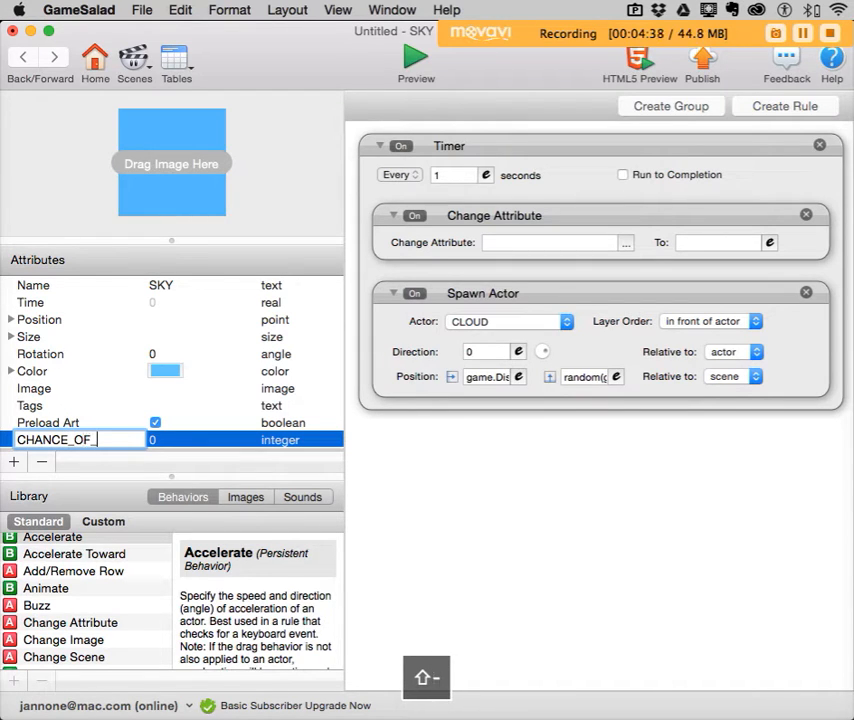
pyautogui.write('CLOUD')
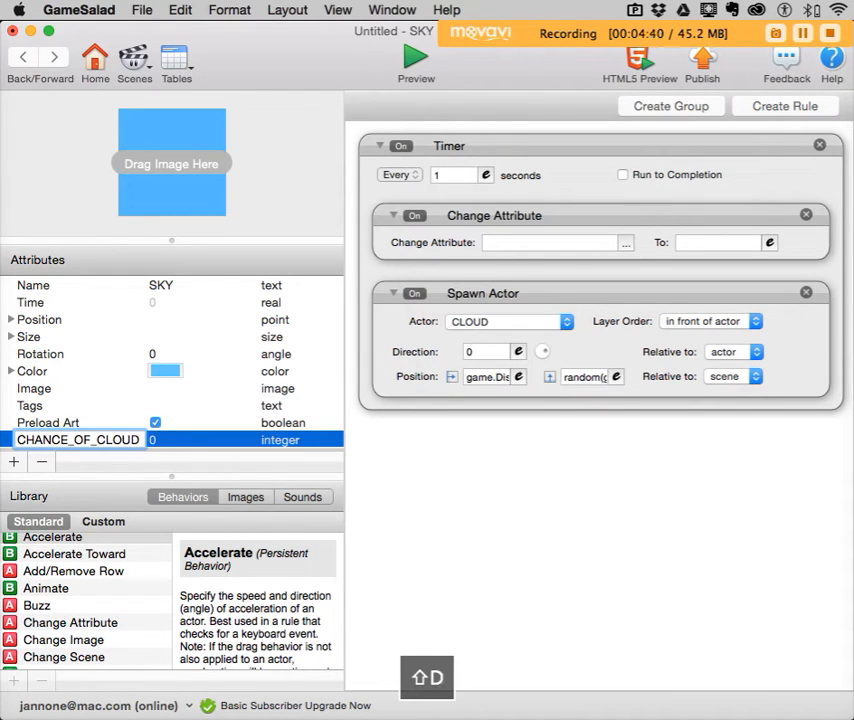
pyautogui.click(80, 424)
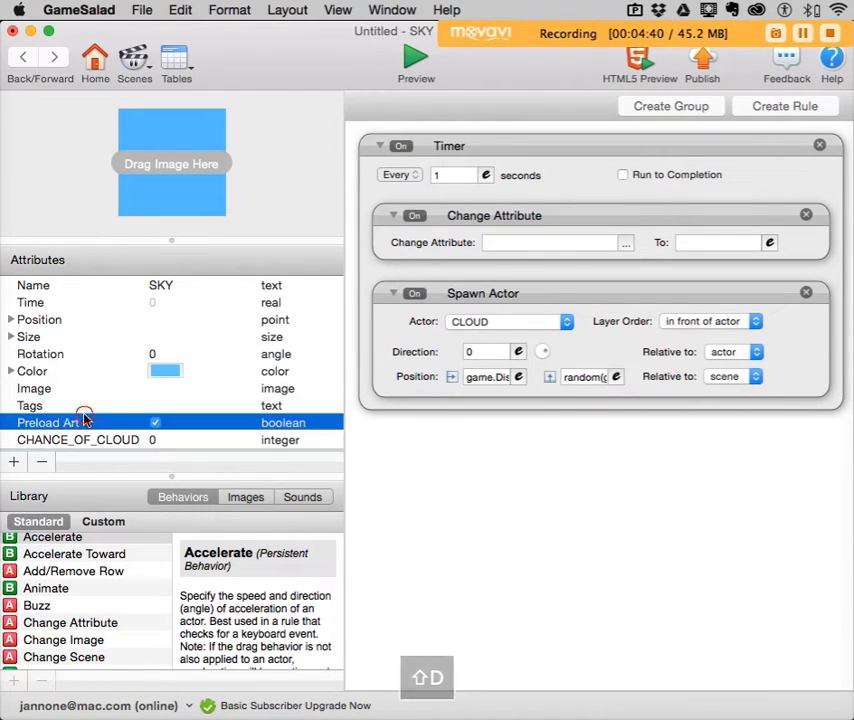
pyautogui.click(150, 437)
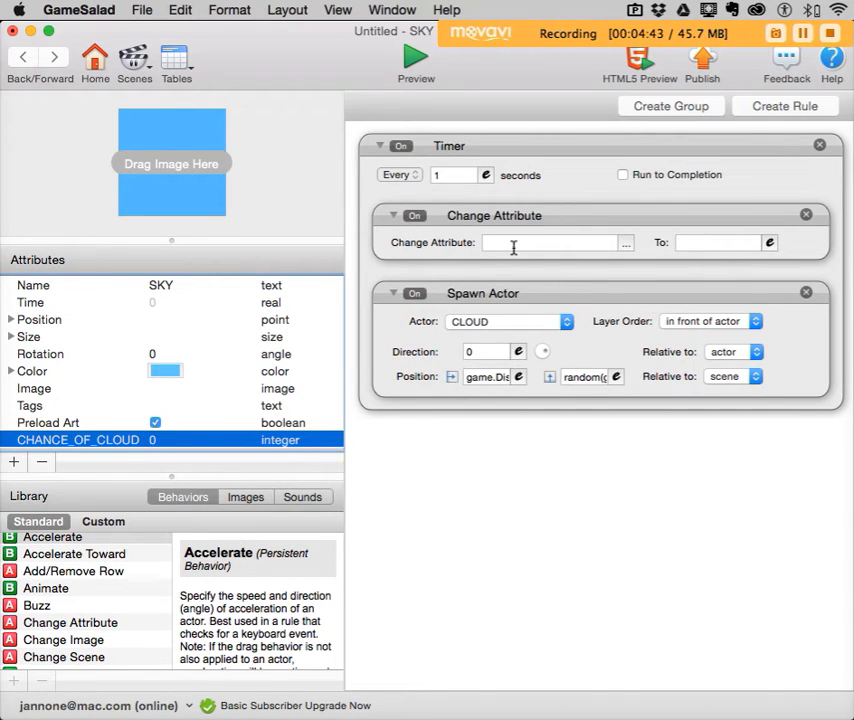
# Choose SKY's CHANCE_OF_CLOUD as the attribute to modify in the Change Attribute behavior.
pyautogui.click(626, 243)
pyautogui.click(640, 290)
pyautogui.moveTo(697, 246); pyautogui.dragTo(428, 251)
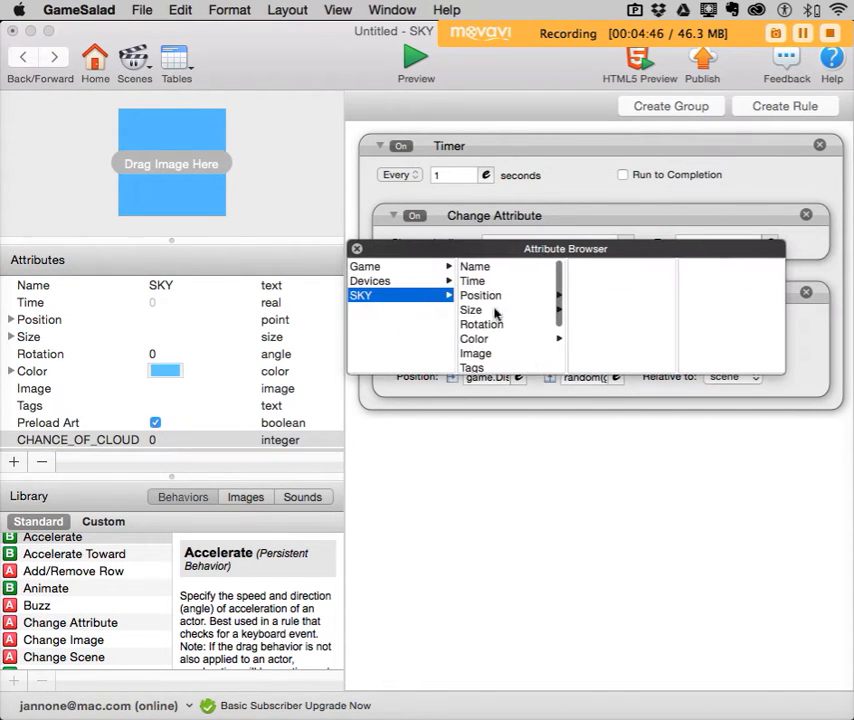
pyautogui.scroll(-3, 522, 326)
pyautogui.click(522, 323)
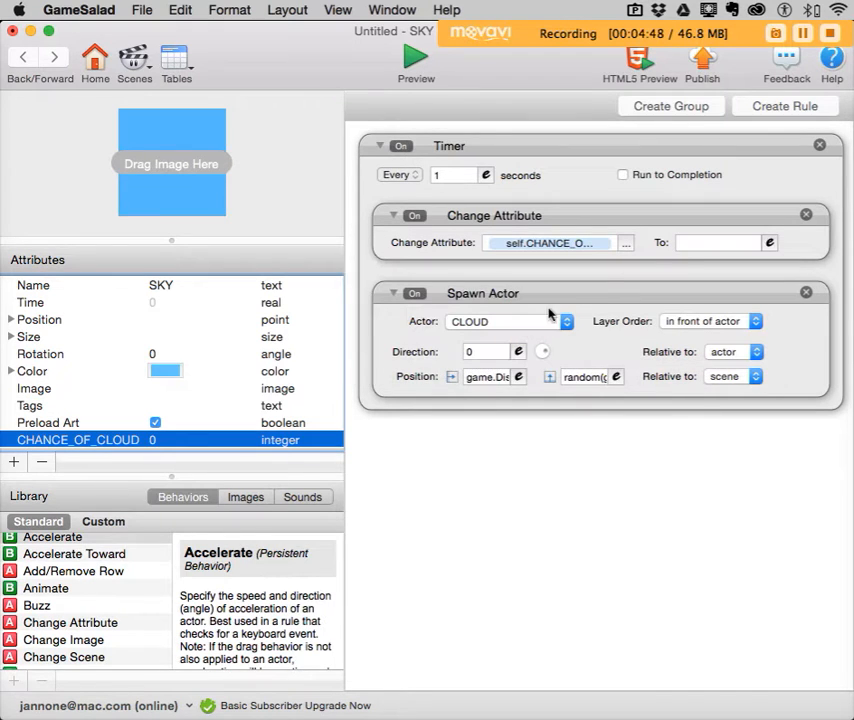
# Set the Change Attribute value to the expression random(1,100).
pyautogui.click(690, 242)
pyautogui.click(772, 245)
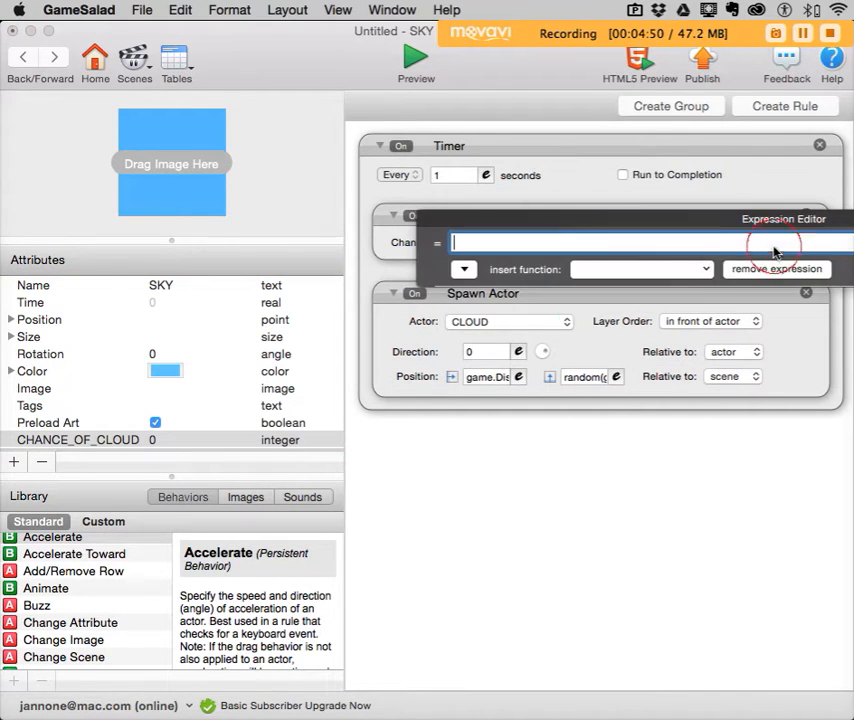
pyautogui.click(377, 308)
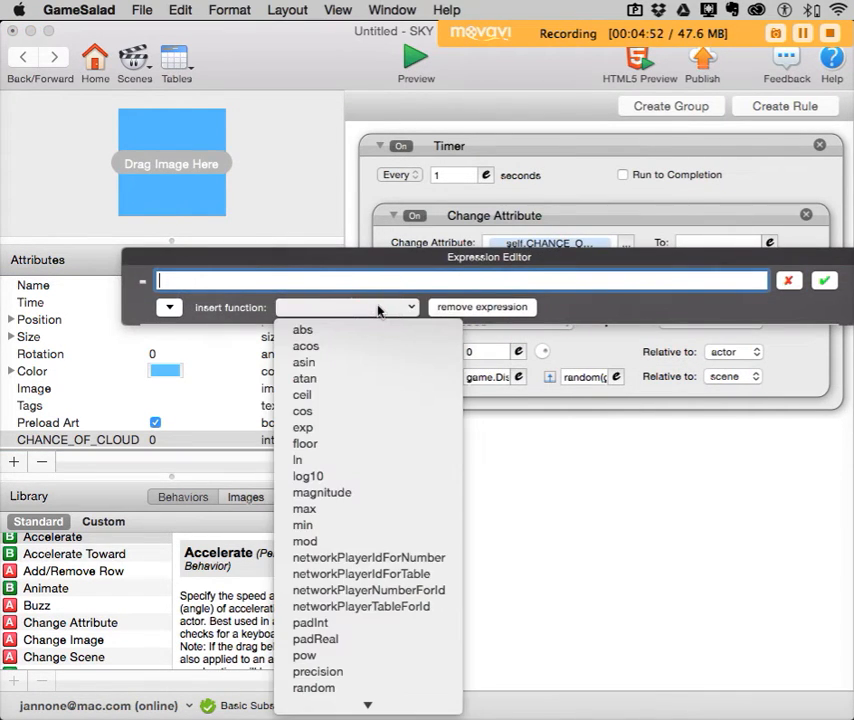
pyautogui.press('r')
pyautogui.press('n')
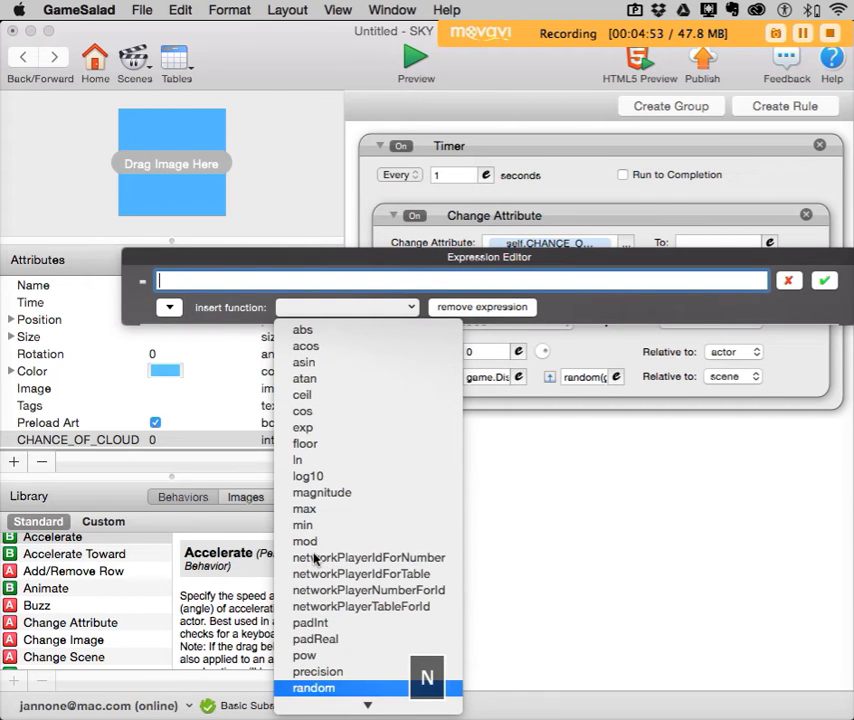
pyautogui.click(318, 690)
pyautogui.doubleClick(214, 281)
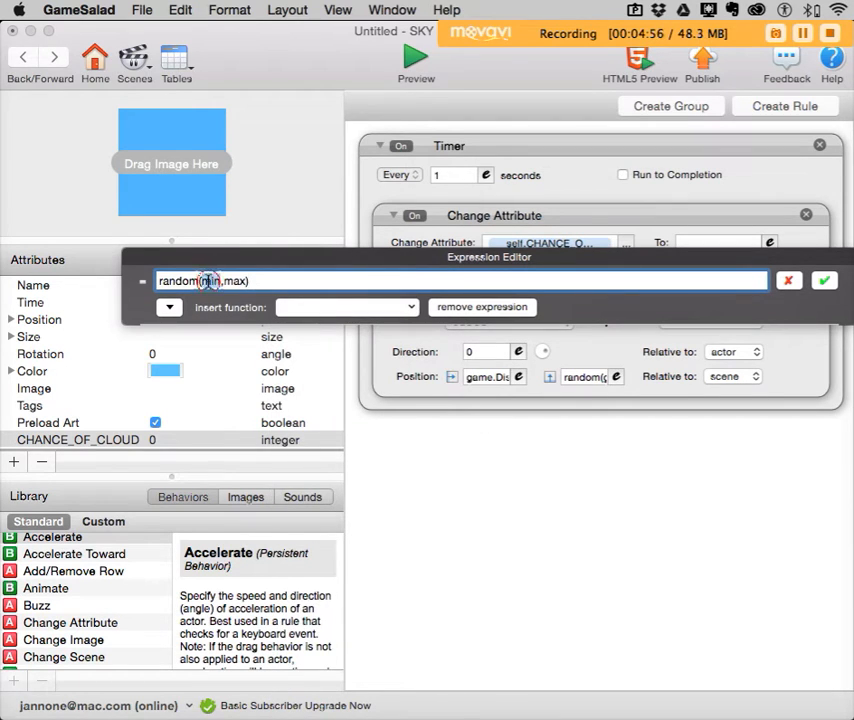
pyautogui.write('1')
pyautogui.doubleClick(228, 281)
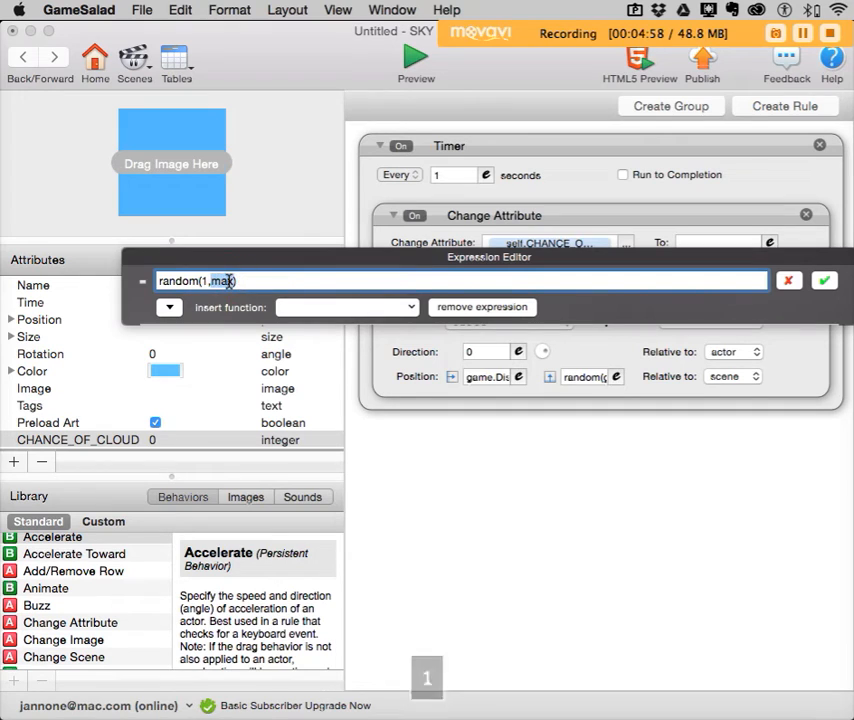
pyautogui.write('100')
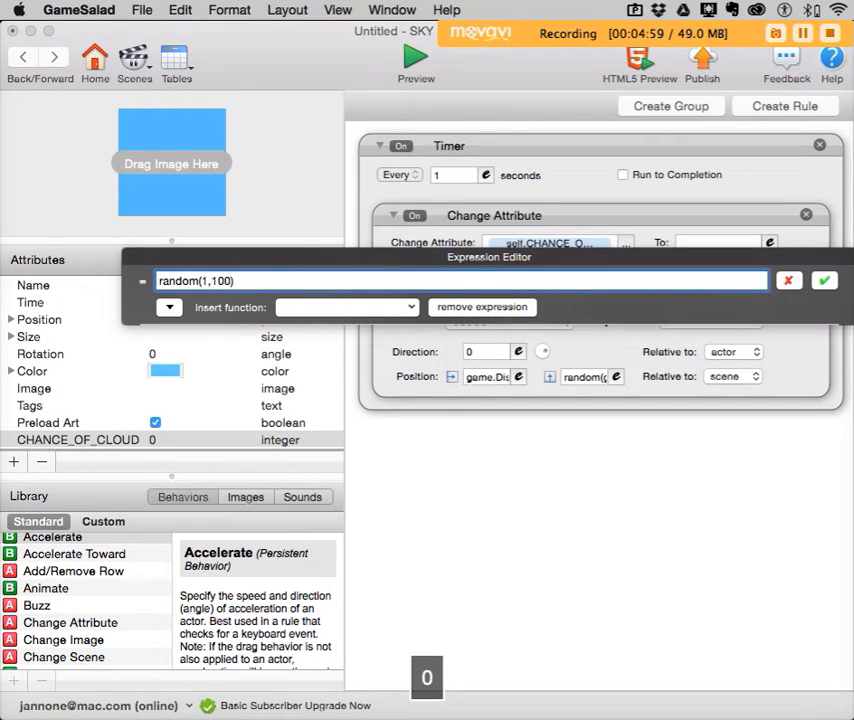
pyautogui.click(824, 281)
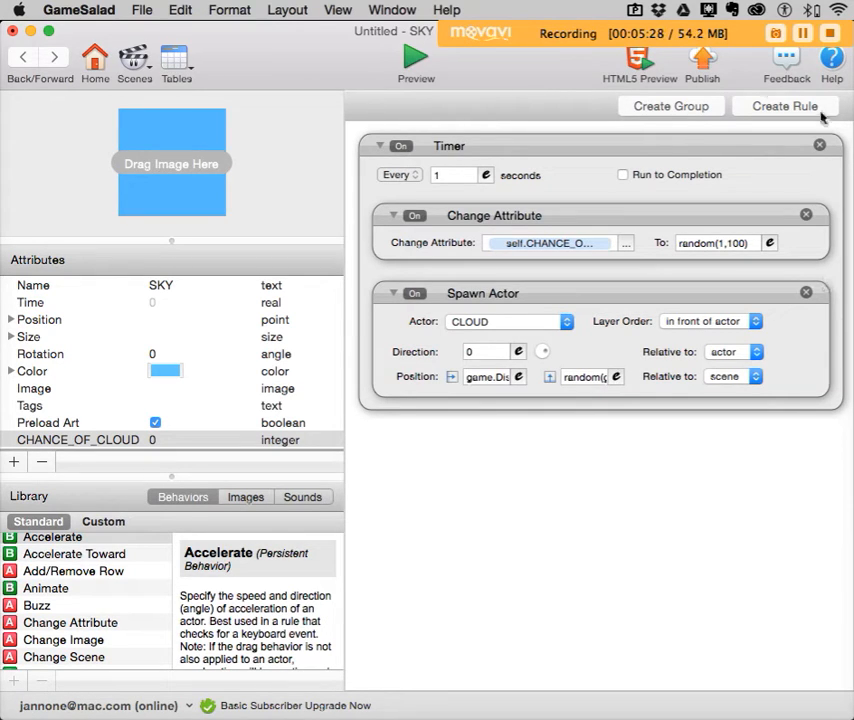
# Create a rule containing the Spawn Actor behavior and nest it inside the Timer below Change Attribute.
pyautogui.click(774, 106)
pyautogui.moveTo(493, 300); pyautogui.dragTo(494, 571)
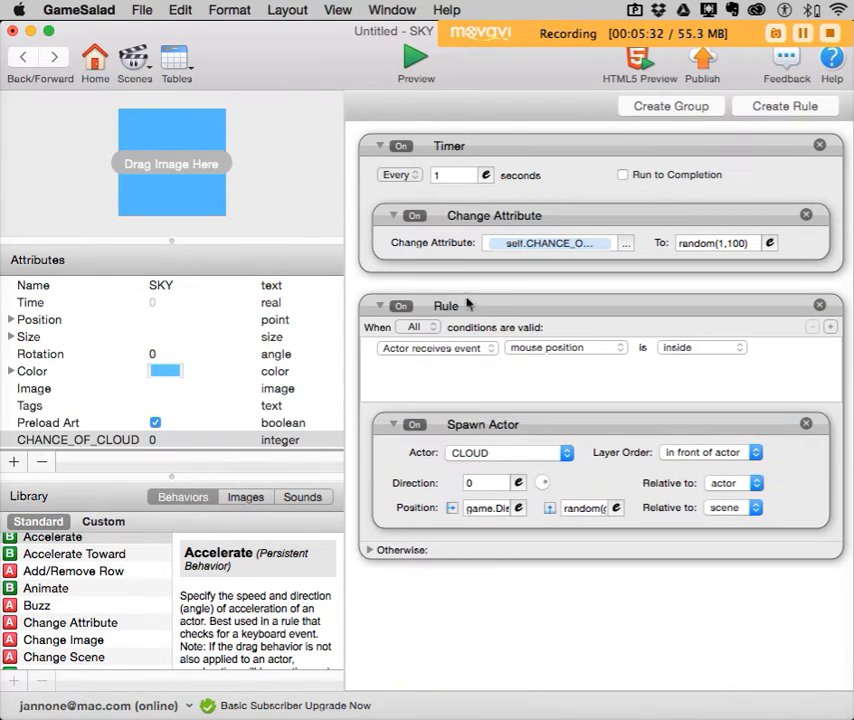
pyautogui.moveTo(477, 313)
pyautogui.mouseDown()
pyautogui.moveTo(431, 278)
pyautogui.moveTo(484, 291)
pyautogui.mouseUp()
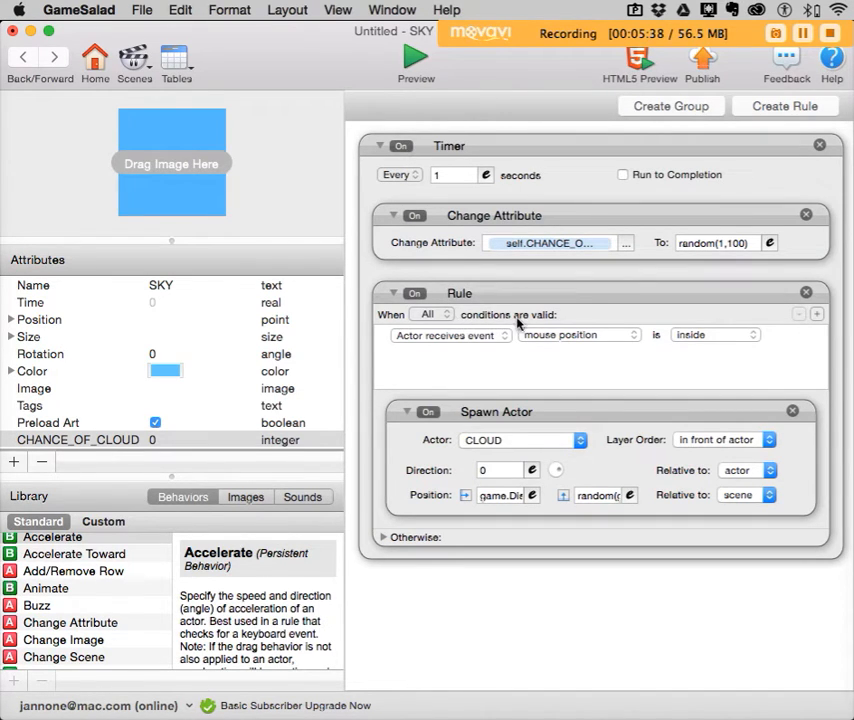
# Make the rule's condition check an attribute and choose SKY's CHANCE_OF_CLOUD for it.
pyautogui.click(468, 337)
pyautogui.click(474, 352)
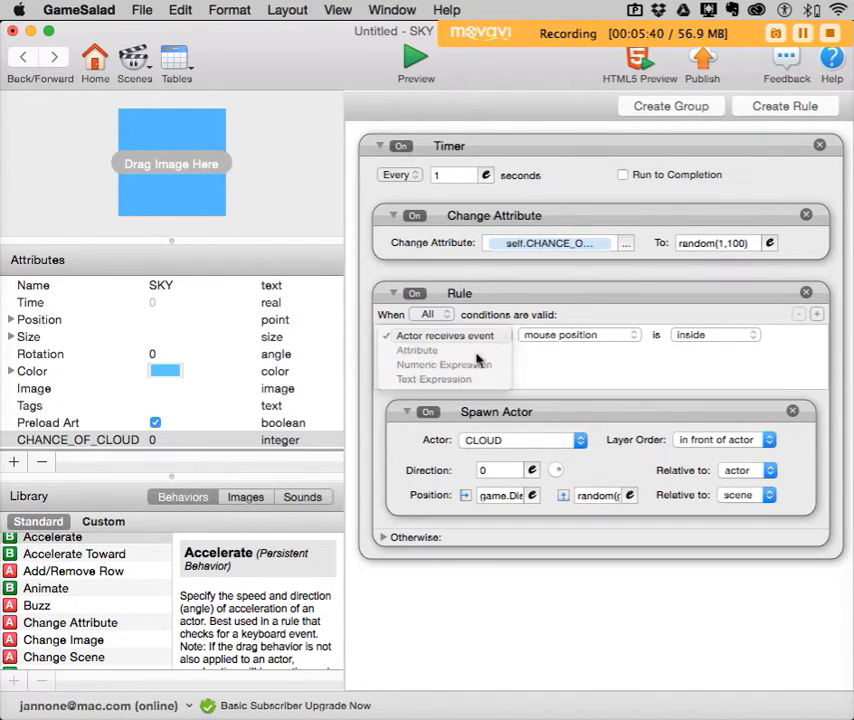
pyautogui.click(632, 336)
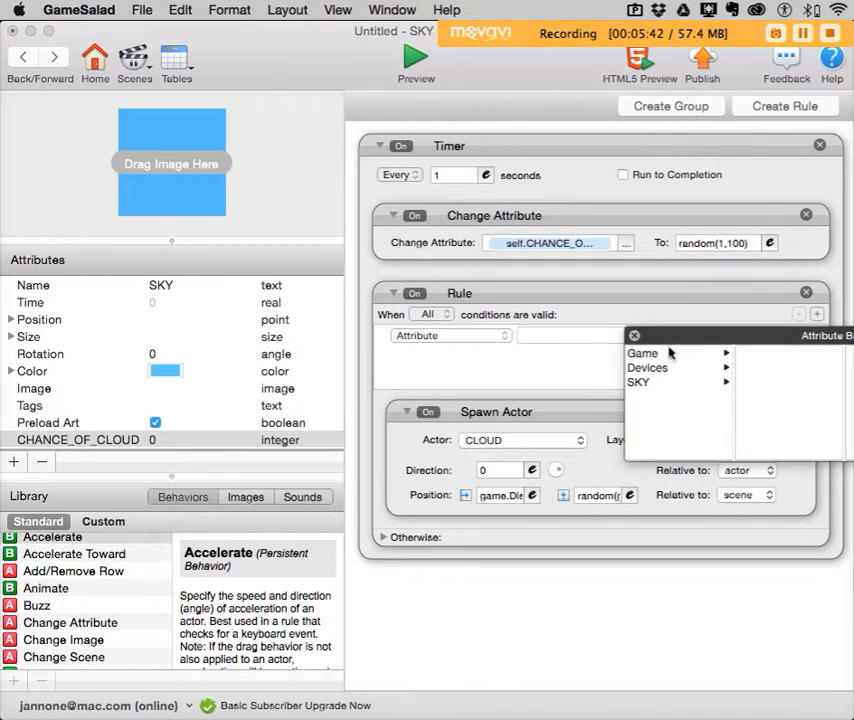
pyautogui.click(386, 417)
pyautogui.scroll(-5, 548, 420)
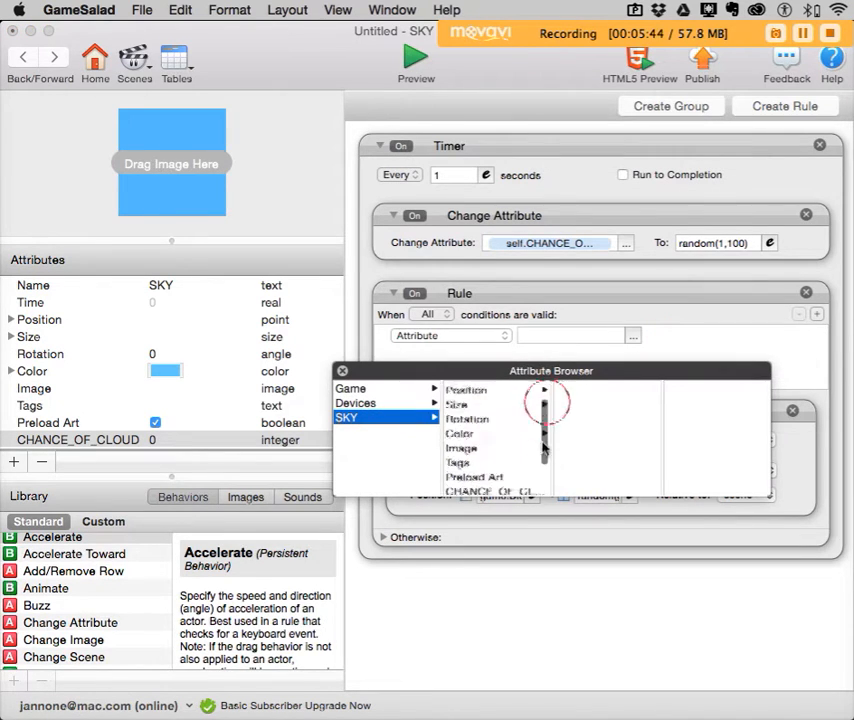
pyautogui.click(515, 446)
# Set the rule's comparison to less than 40.
pyautogui.click(672, 336)
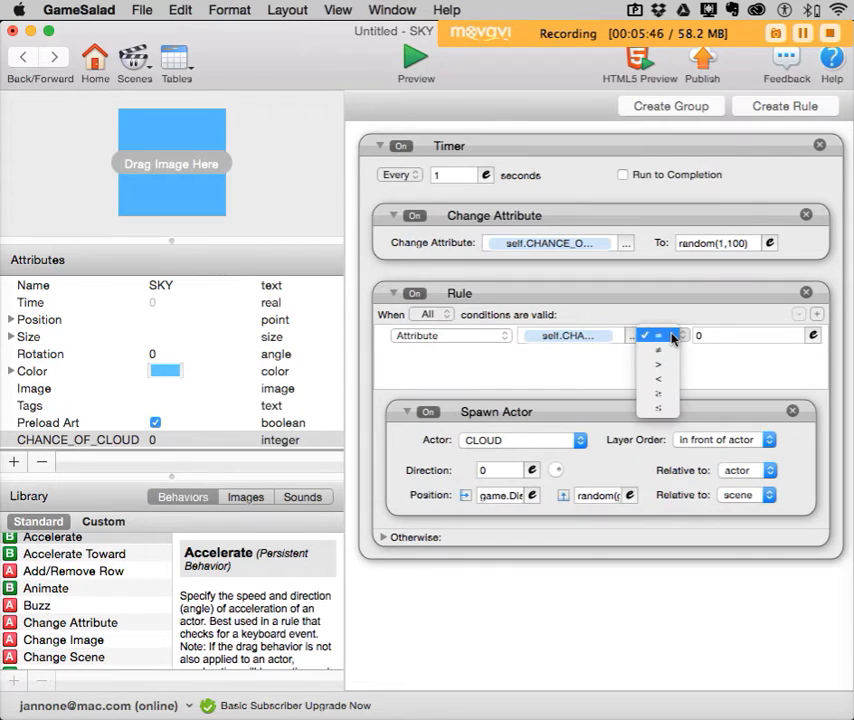
pyautogui.click(658, 378)
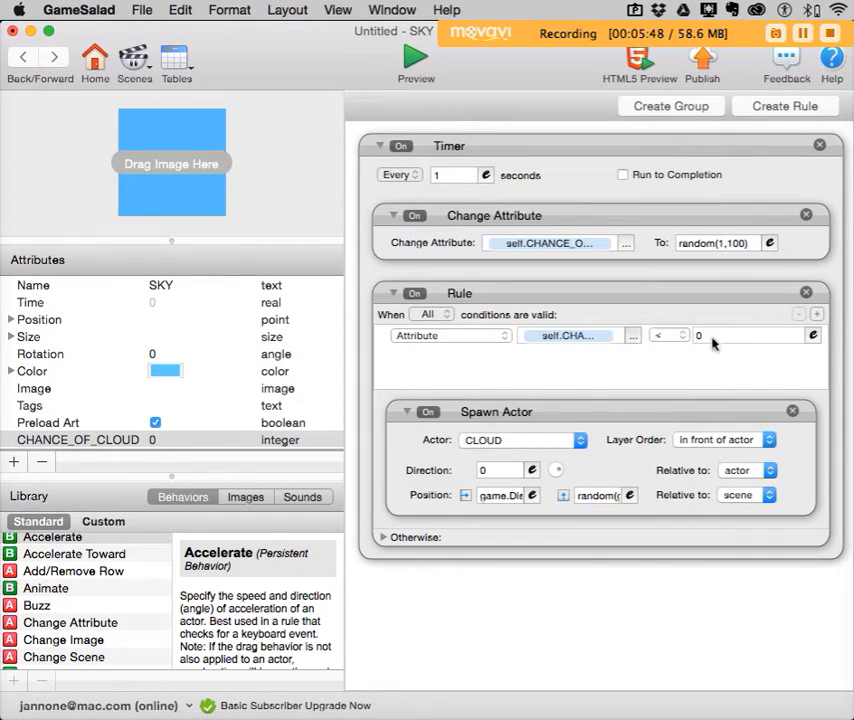
pyautogui.click(711, 336)
pyautogui.write('4')
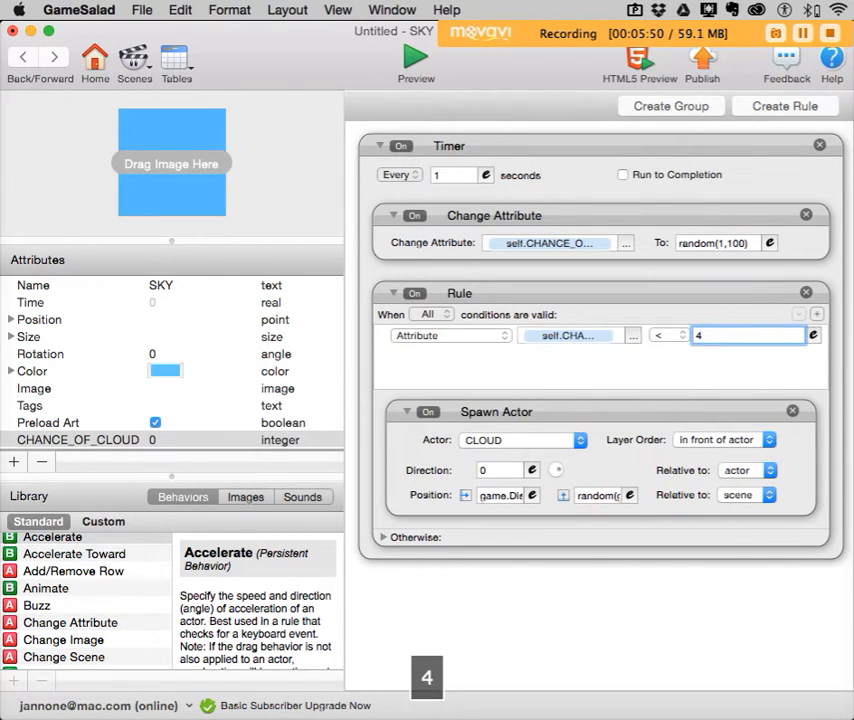
pyautogui.write('0')
pyautogui.click(660, 362)
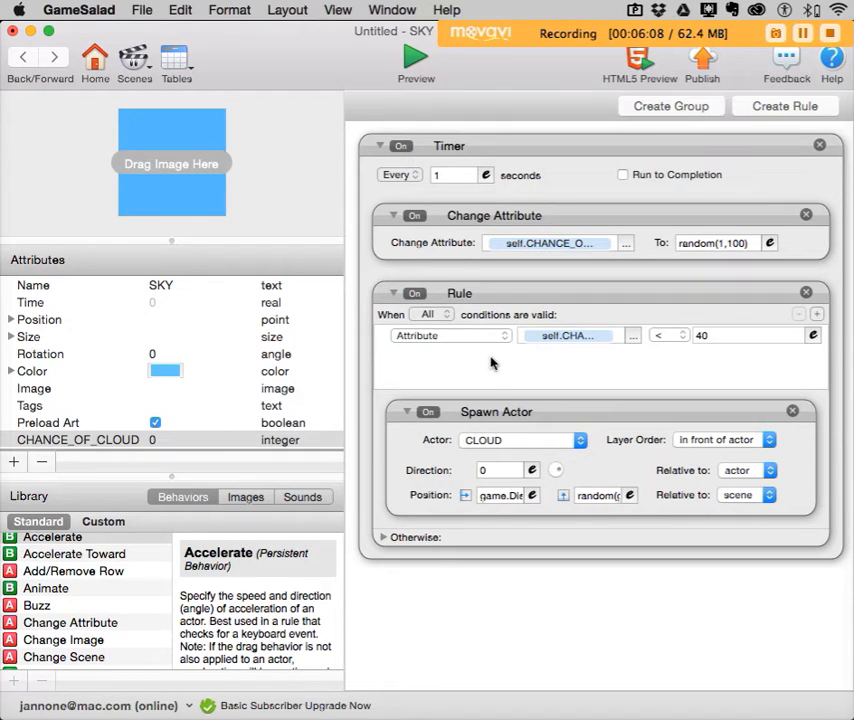
# Preview the chance-based cloud spawning and return to the initial scene's editor.
pyautogui.click(414, 62)
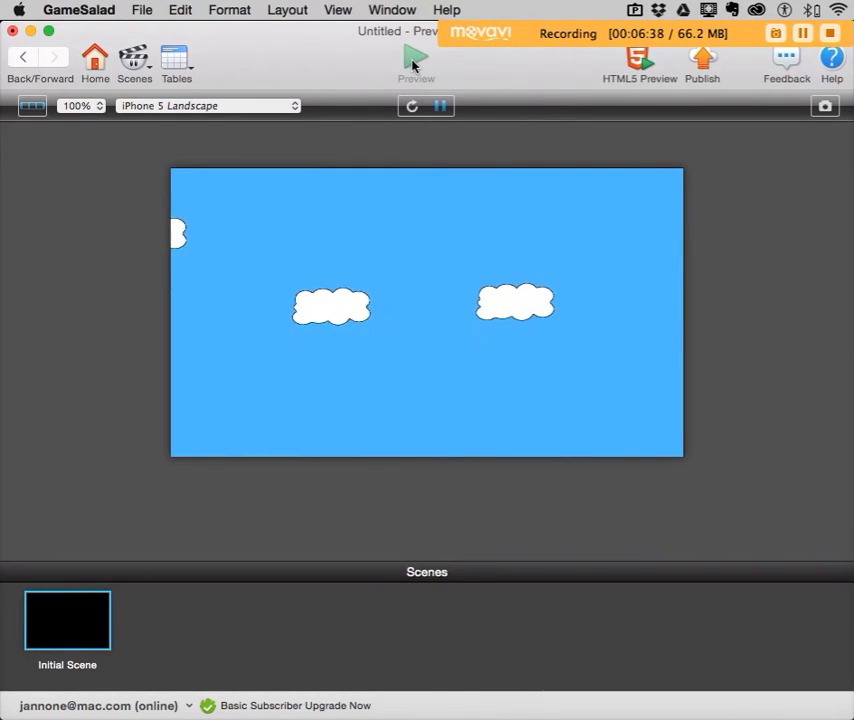
pyautogui.click(24, 59)
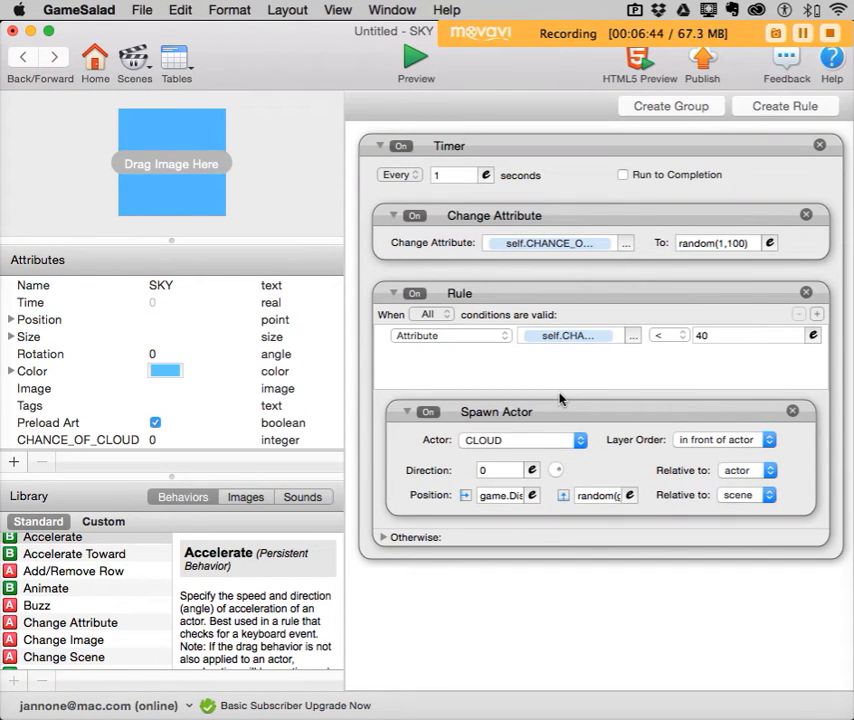
pyautogui.click(24, 59)
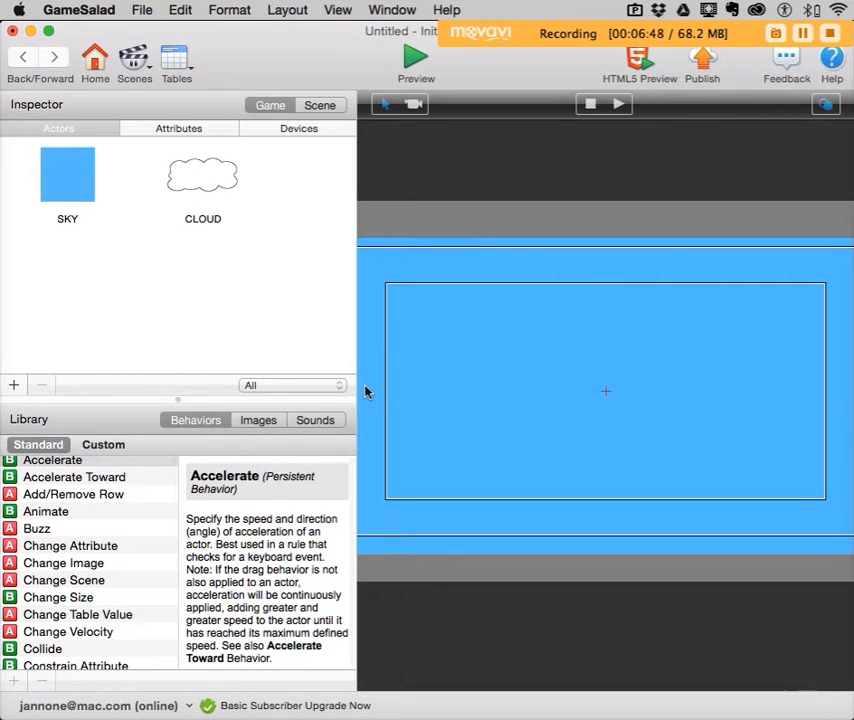
# Show the project images, add one new actor and name it MOUNTAINS, removing any surplus actor.
pyautogui.click(258, 421)
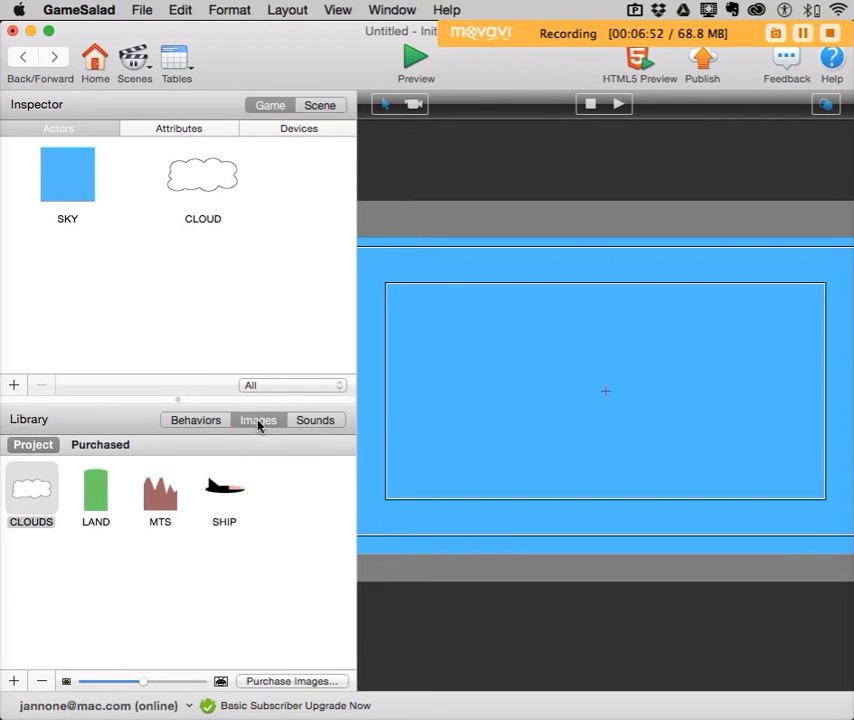
pyautogui.click(13, 386)
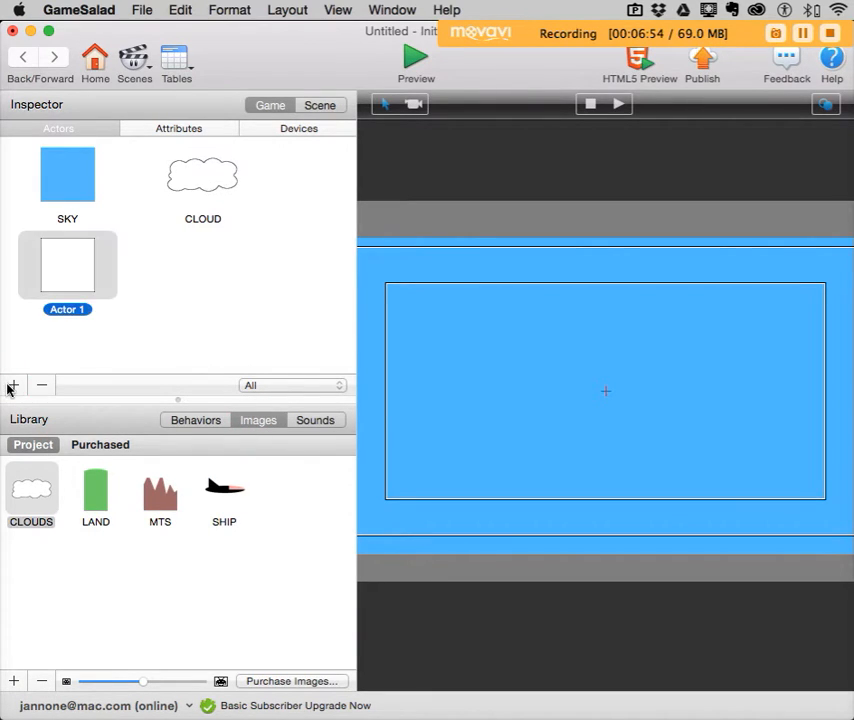
pyautogui.click(13, 386)
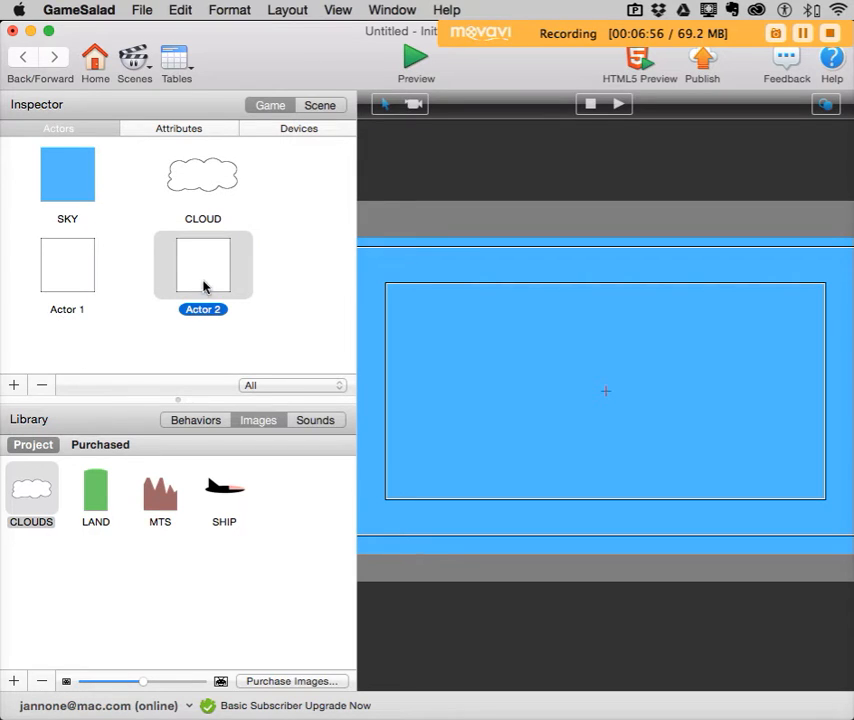
pyautogui.click(41, 385)
pyautogui.click(70, 309)
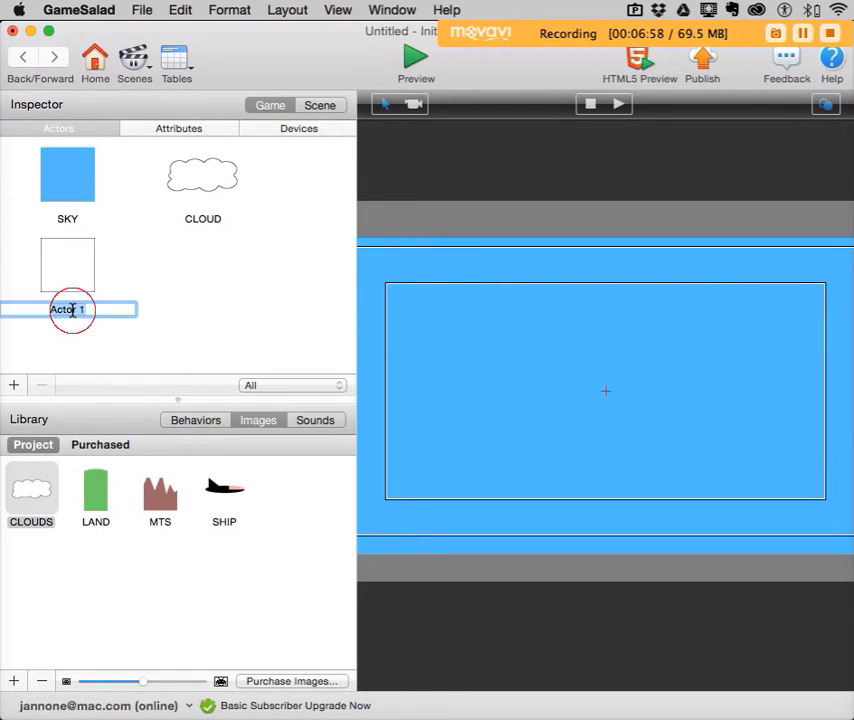
pyautogui.write('MOUNTAINS')
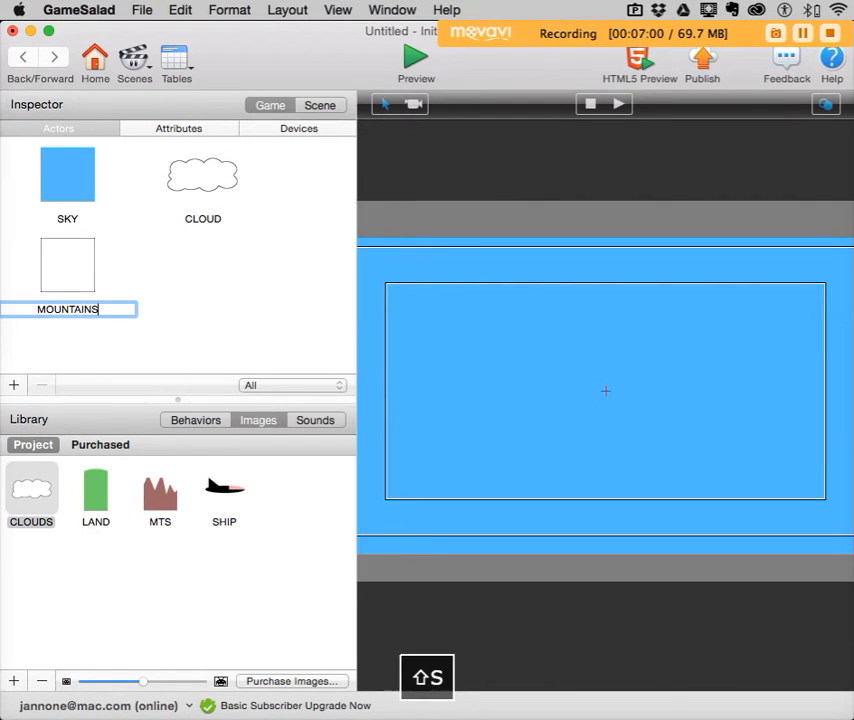
pyautogui.click(130, 388)
# Give the MOUNTAINS actor the MTS image and place an instance of it over the sky in the scene.
pyautogui.moveTo(155, 495); pyautogui.dragTo(482, 501)
pyautogui.hscroll(-2, 513, 448)
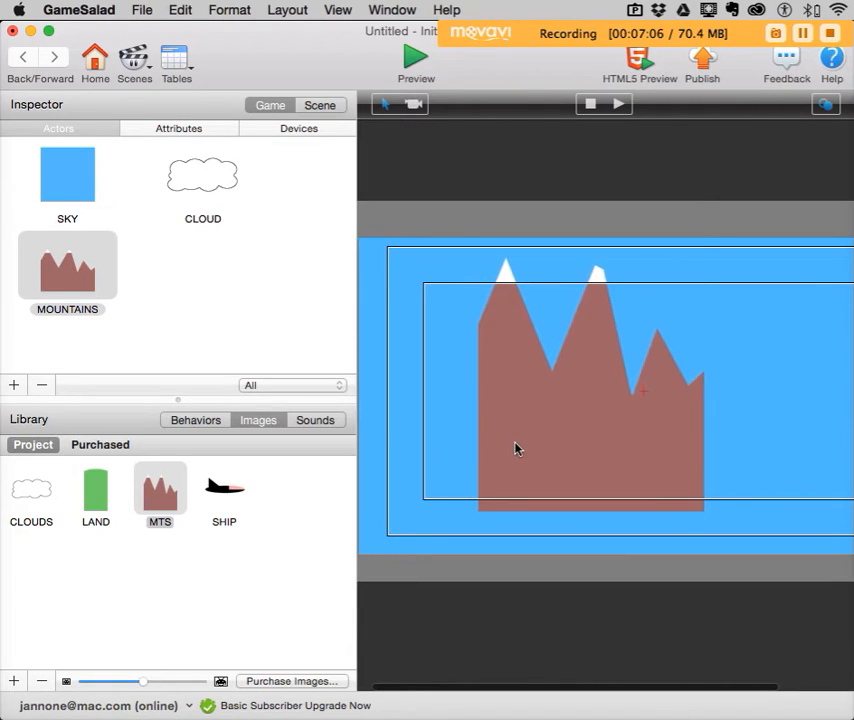
pyautogui.click(513, 448)
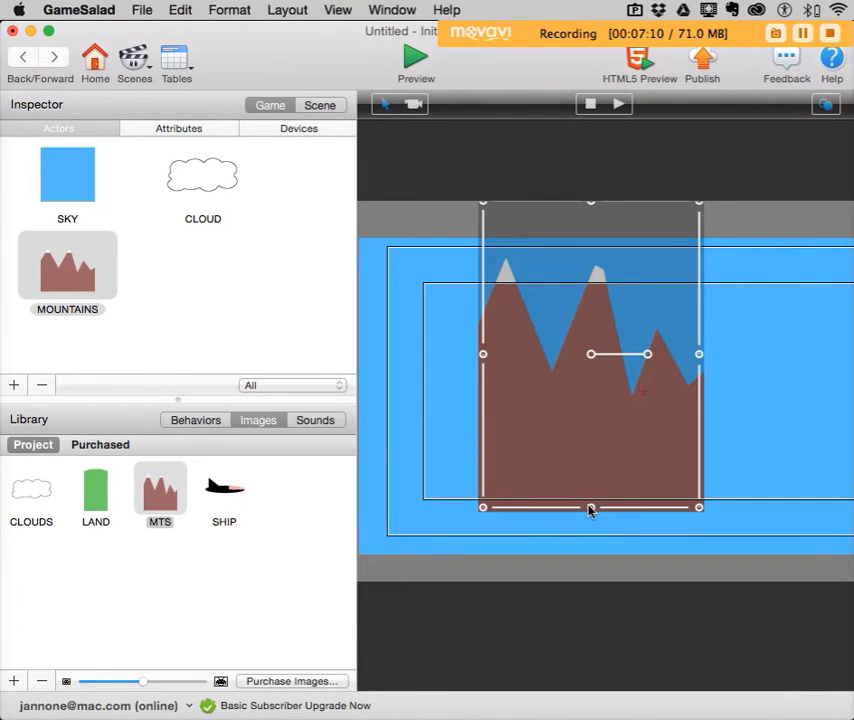
pyautogui.moveTo(564, 452)
pyautogui.mouseDown()
pyautogui.moveTo(564, 488)
pyautogui.moveTo(563, 460)
pyautogui.mouseUp()
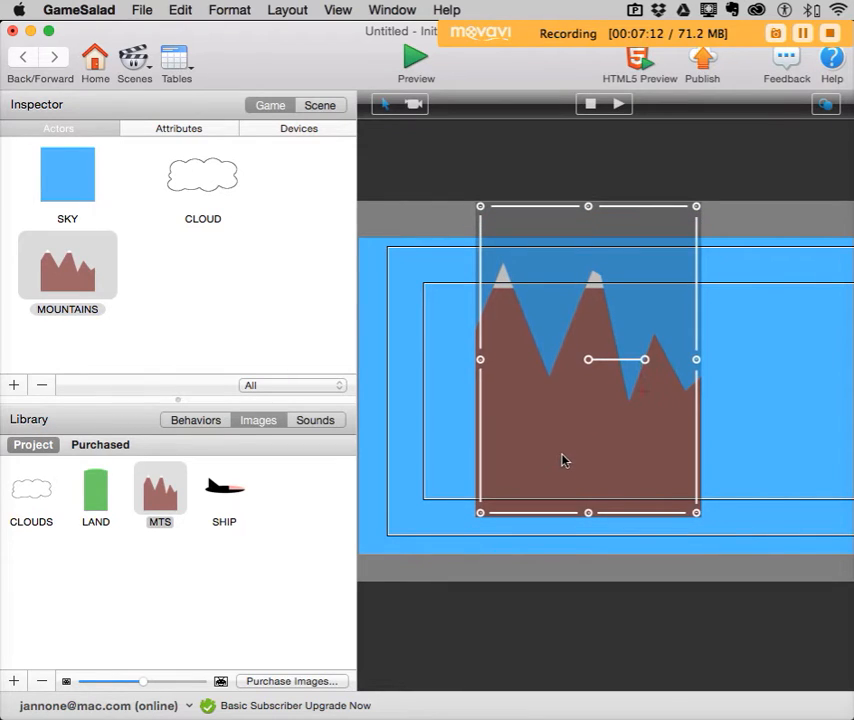
# Stretch the mountains past the scene's lower edge and across its full width, and shift them until their right edge reaches the scene's centre.
pyautogui.moveTo(588, 512); pyautogui.dragTo(588, 572)
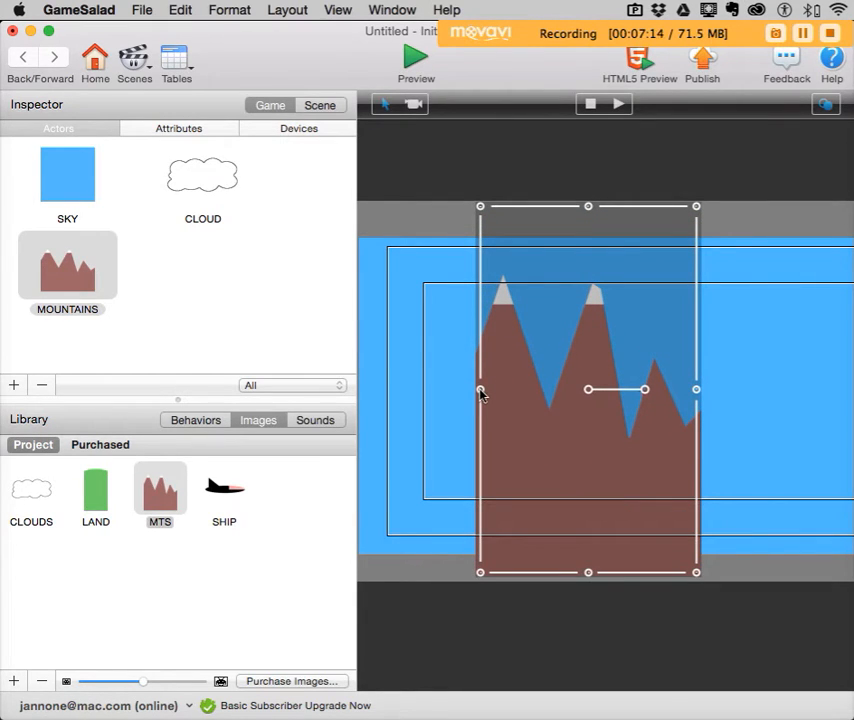
pyautogui.moveTo(480, 392); pyautogui.dragTo(388, 392)
pyautogui.hscroll(5, 670, 468)
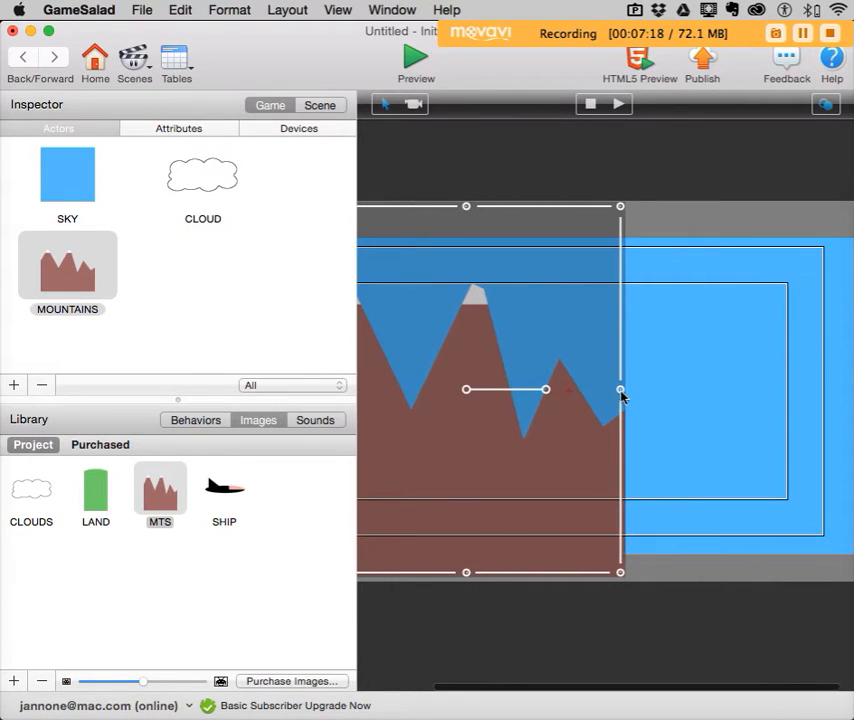
pyautogui.moveTo(620, 393); pyautogui.dragTo(818, 404)
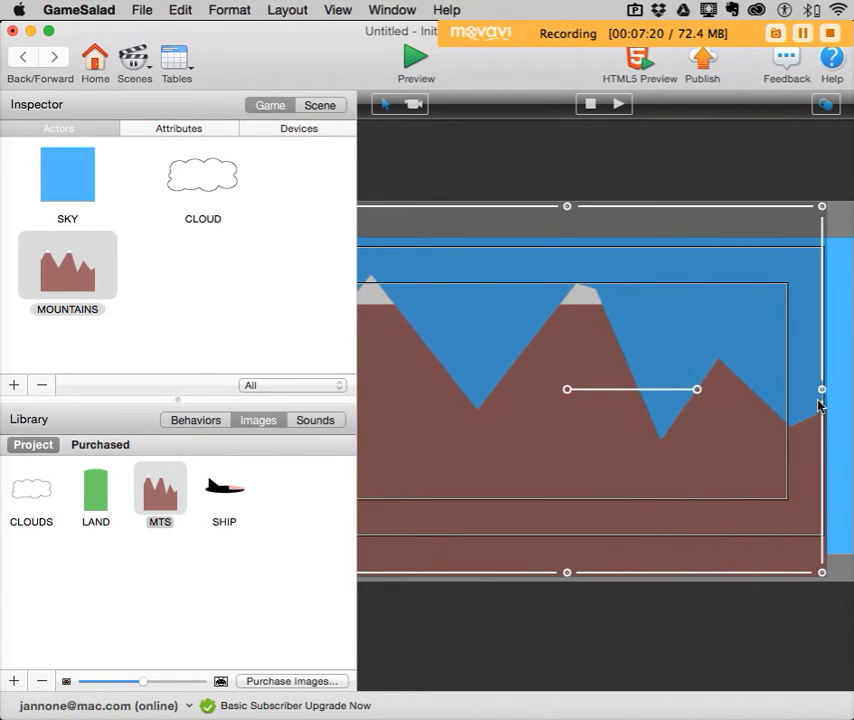
pyautogui.moveTo(635, 448); pyautogui.dragTo(379, 441)
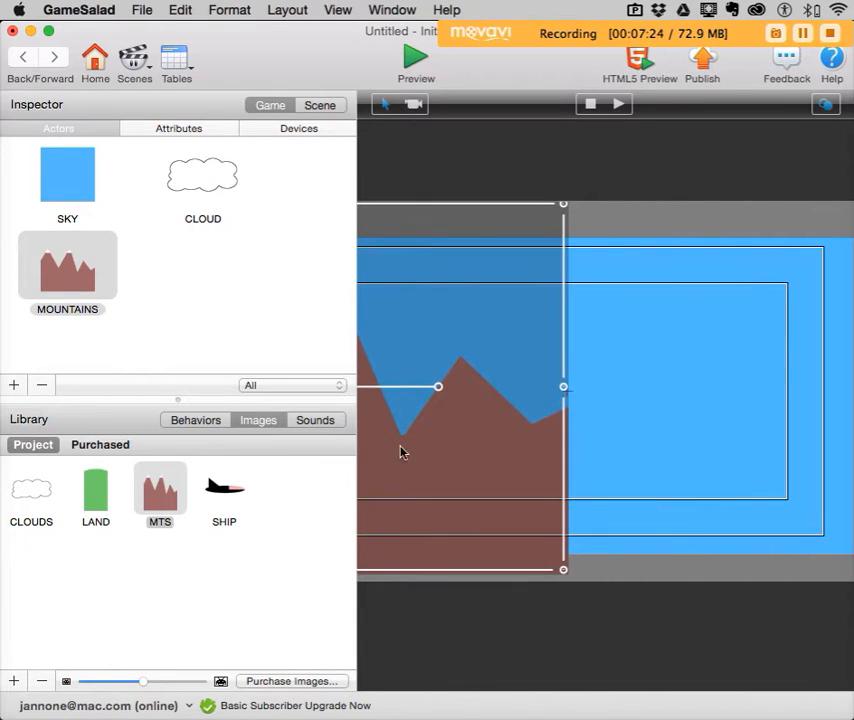
pyautogui.hscroll(-6, 518, 477)
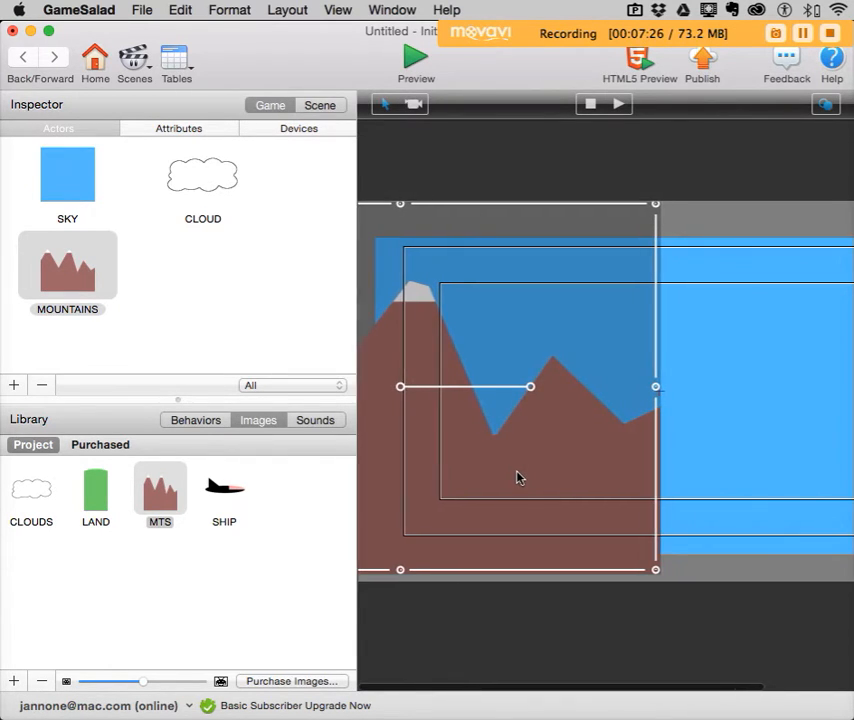
# Open the MOUNTAINS actor for editing and add a Move behavior to it.
pyautogui.click(62, 270)
pyautogui.doubleClick(62, 270)
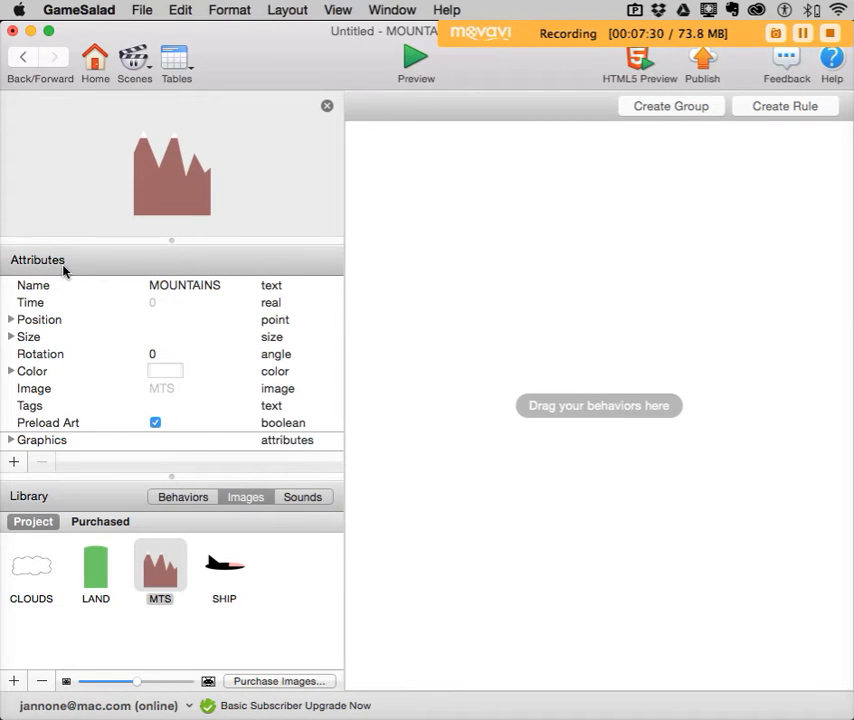
pyautogui.click(184, 498)
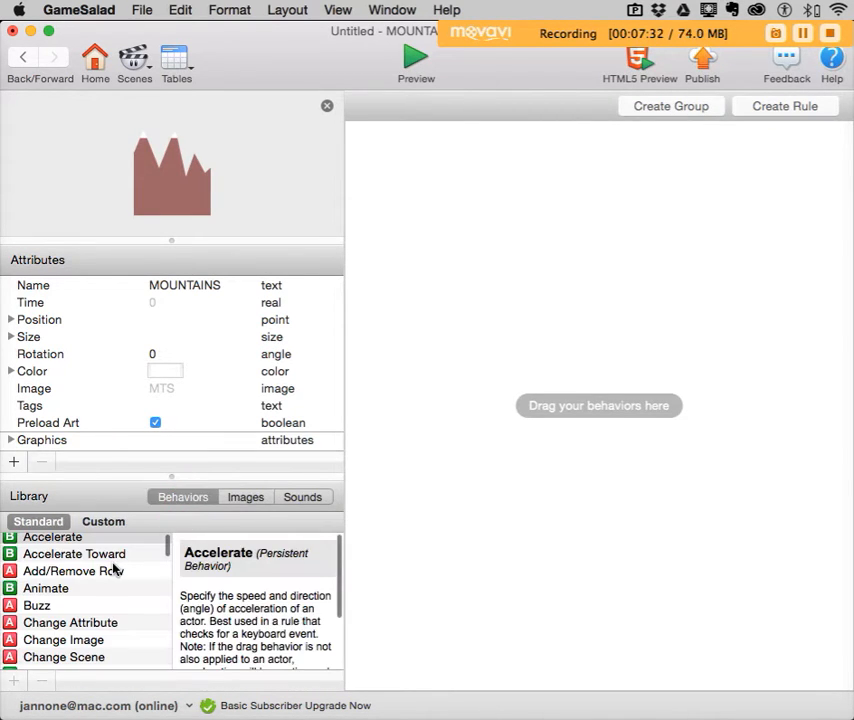
pyautogui.scroll(-1, 112, 570)
pyautogui.click(95, 596)
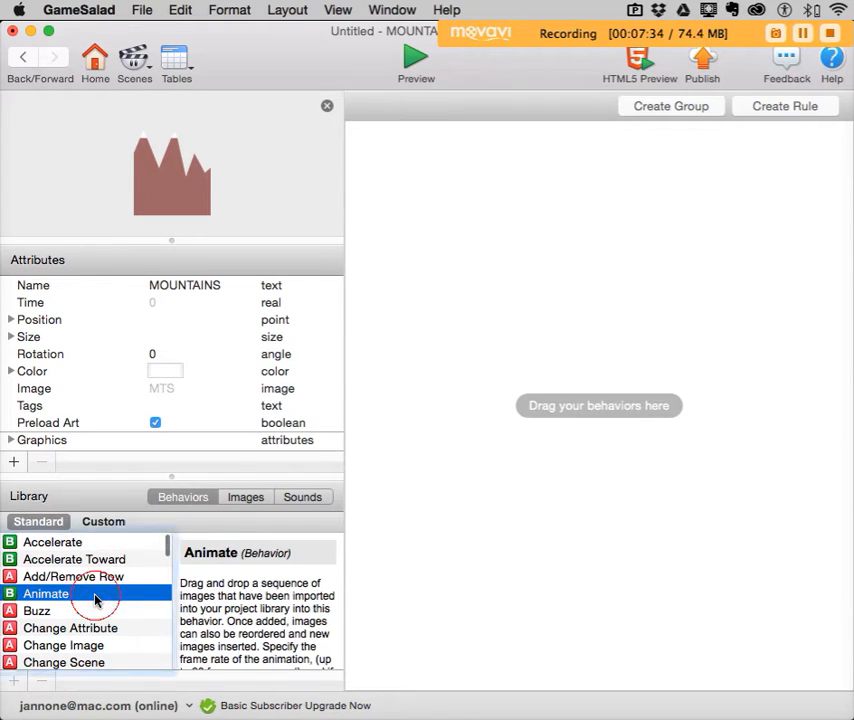
pyautogui.press('m')
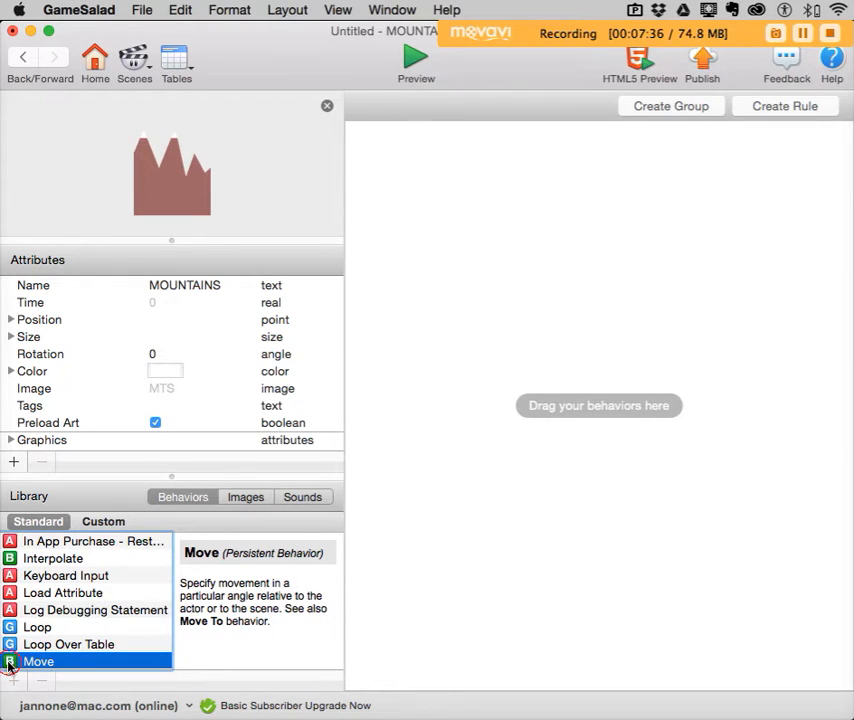
pyautogui.moveTo(15, 663); pyautogui.dragTo(408, 231)
# Set the MOUNTAINS actor's Move behavior to a speed of 120 and a direction of 180.
pyautogui.doubleClick(455, 197)
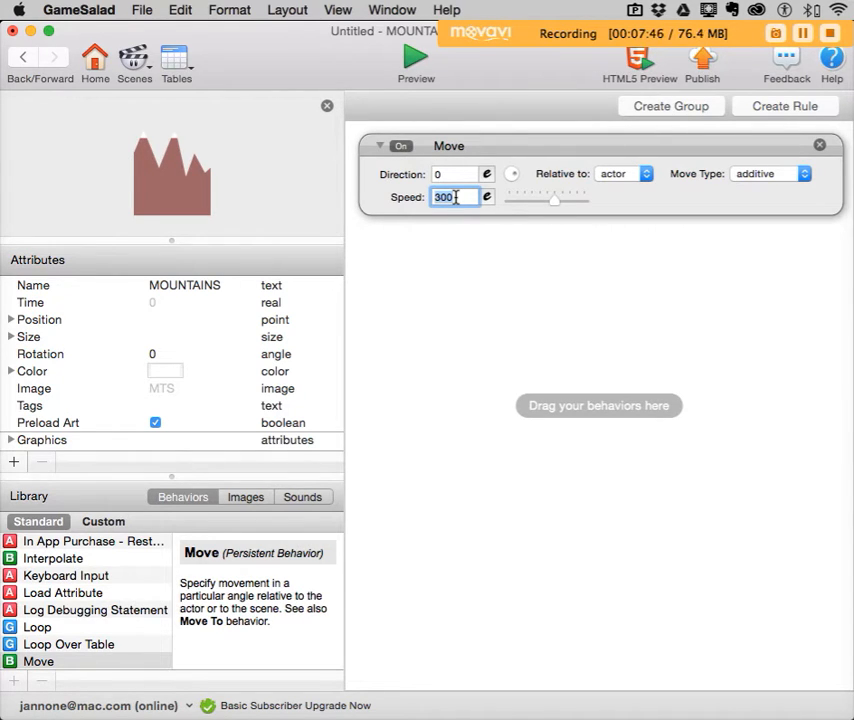
pyautogui.write('120')
pyautogui.click(458, 177)
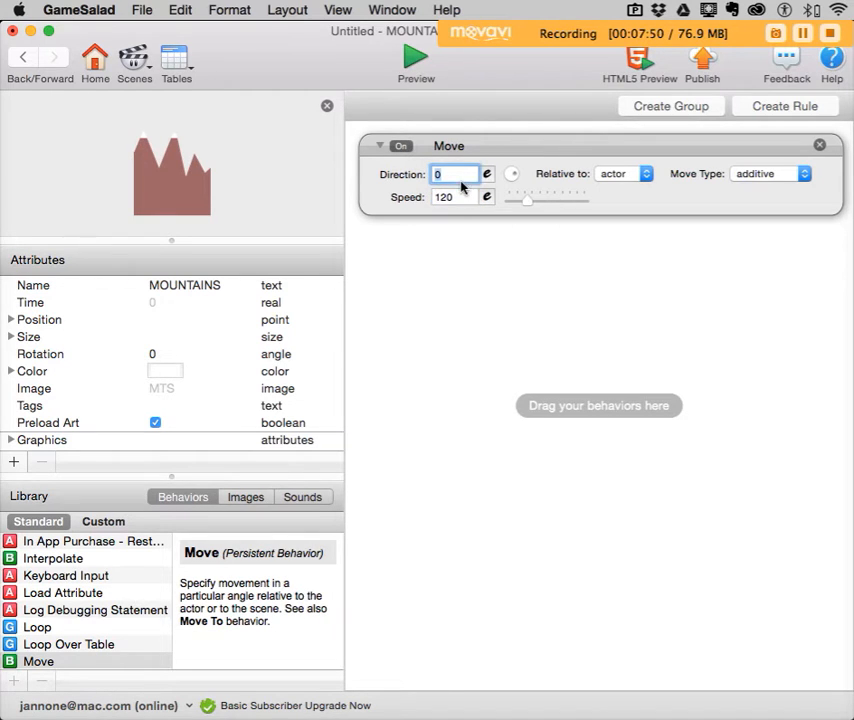
pyautogui.write('180')
pyautogui.click(456, 232)
# Preview the moving mountains and return to the initial scene's editor.
pyautogui.click(413, 58)
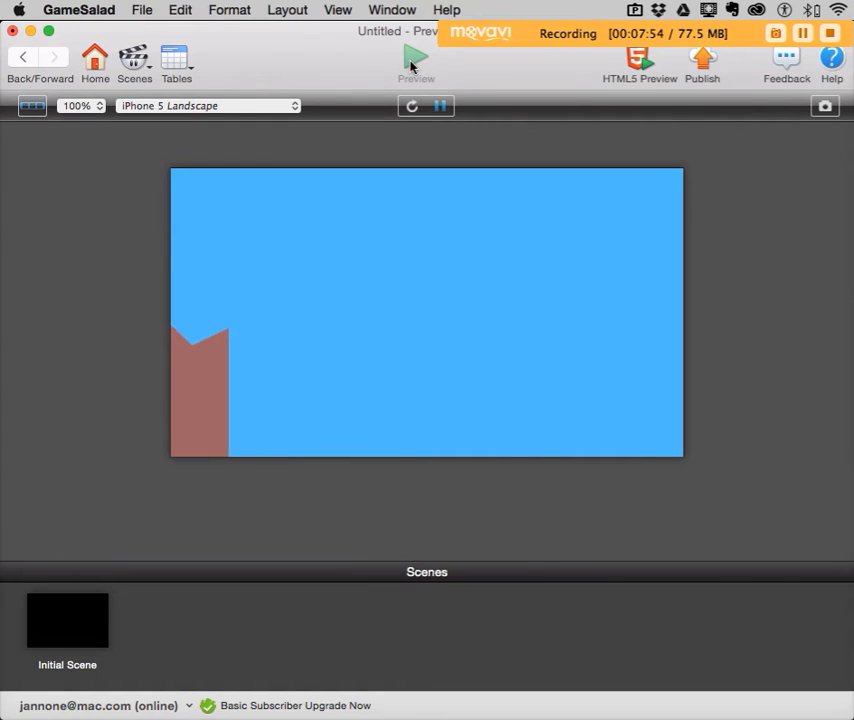
pyautogui.click(20, 59)
pyautogui.click(19, 57)
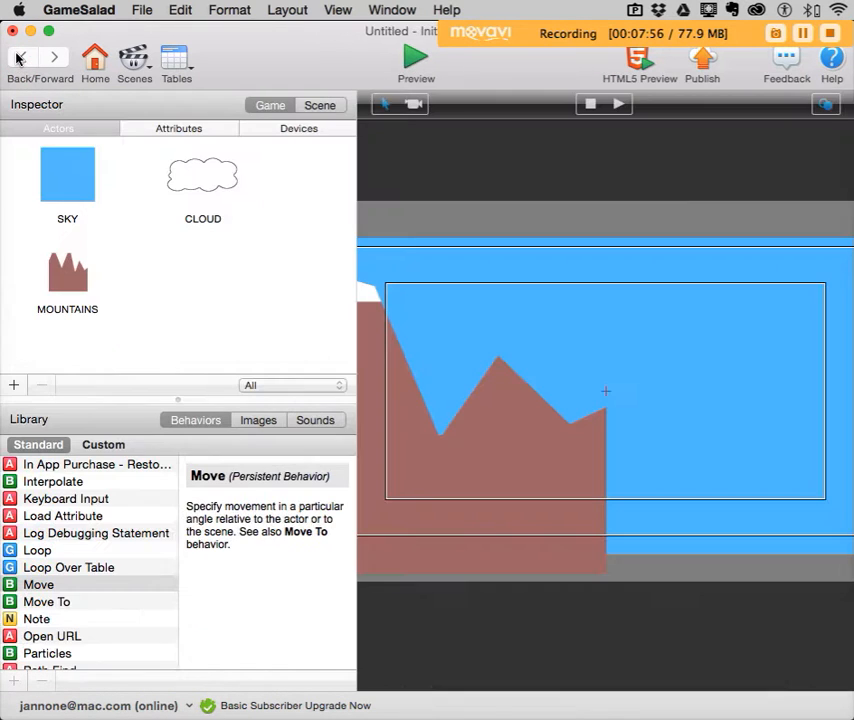
# Set the CLOUD actor's Move speed to 50 and return to the initial scene's editor.
pyautogui.doubleClick(225, 185)
pyautogui.click(452, 197)
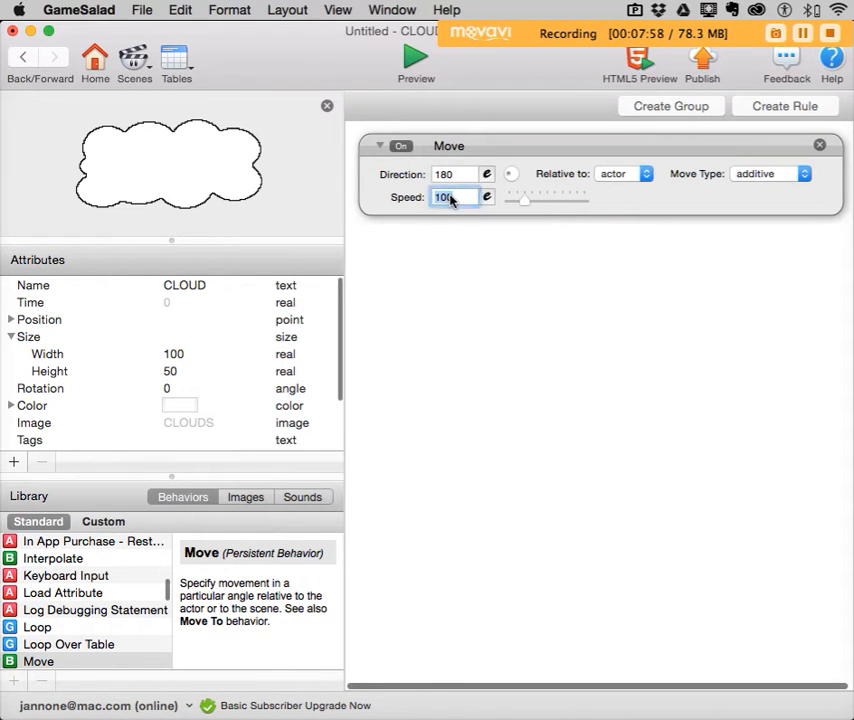
pyautogui.write('50')
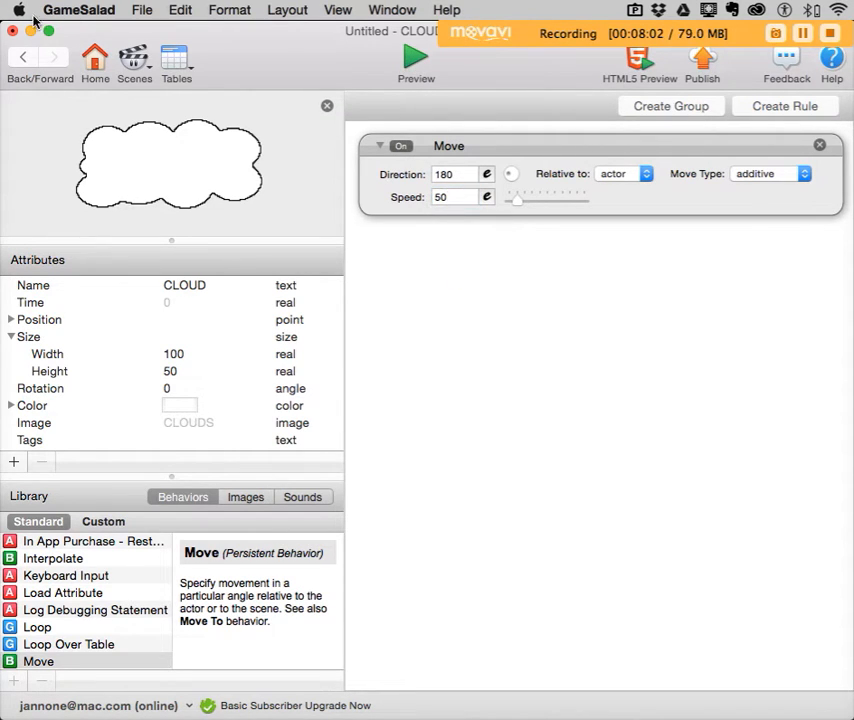
pyautogui.click(25, 62)
# Set the MOUNTAINS actor's Move speed to 60, preview the scene and return to the actor's behaviors.
pyautogui.doubleClick(72, 284)
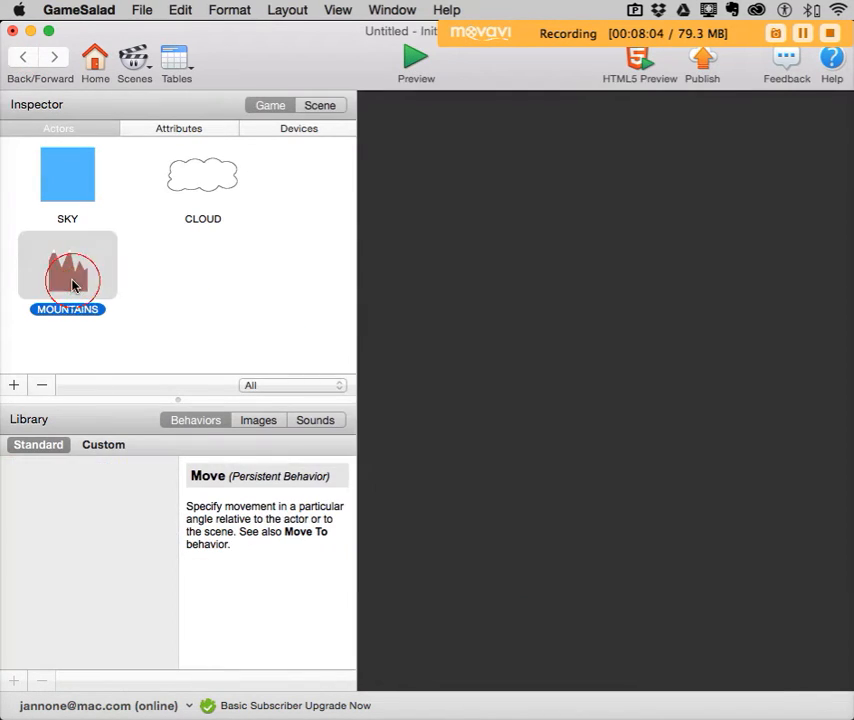
pyautogui.click(446, 200)
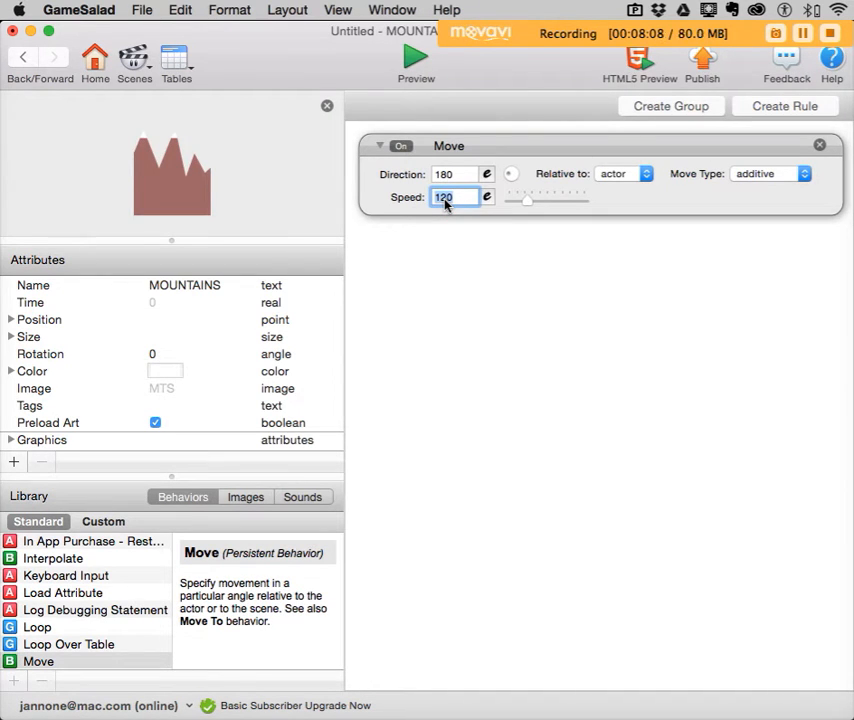
pyautogui.write('50')
pyautogui.press('BackSpace')
pyautogui.write('60')
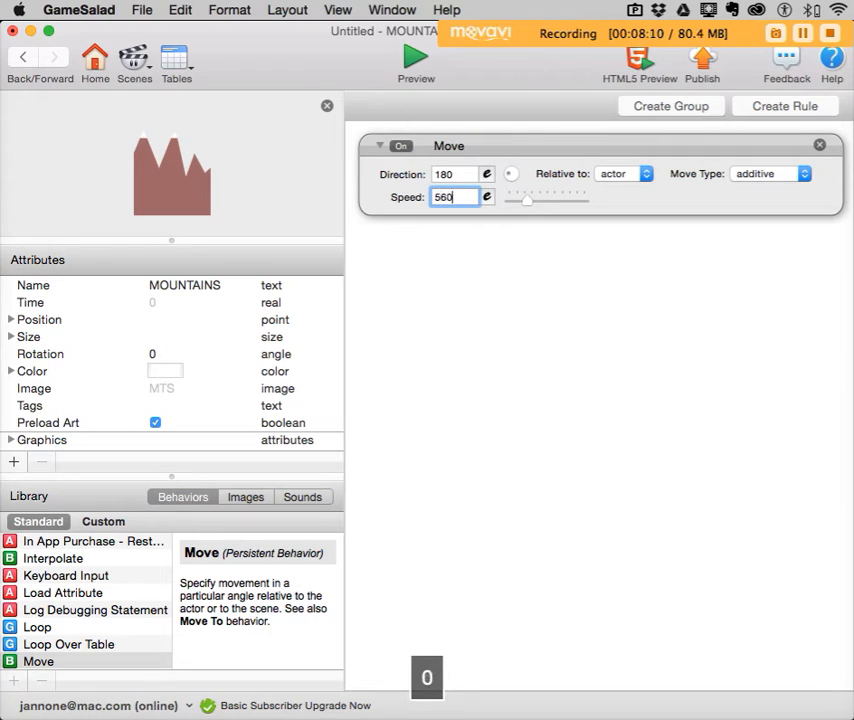
pyautogui.press('BackSpace')
pyautogui.press('BackSpace')
pyautogui.press('BackSpace')
pyautogui.write('60')
pyautogui.click(454, 324)
pyautogui.click(413, 62)
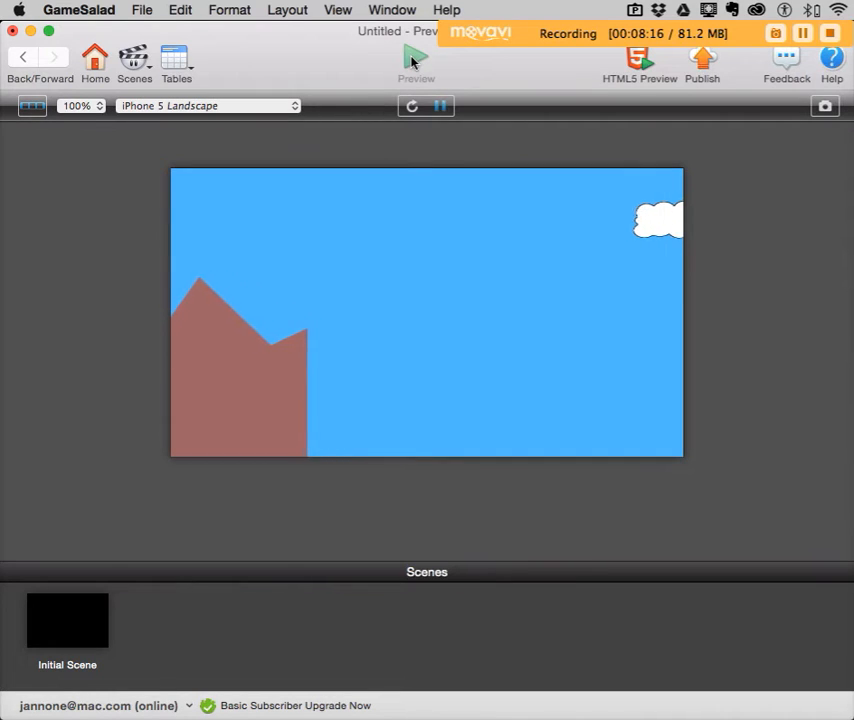
pyautogui.click(30, 58)
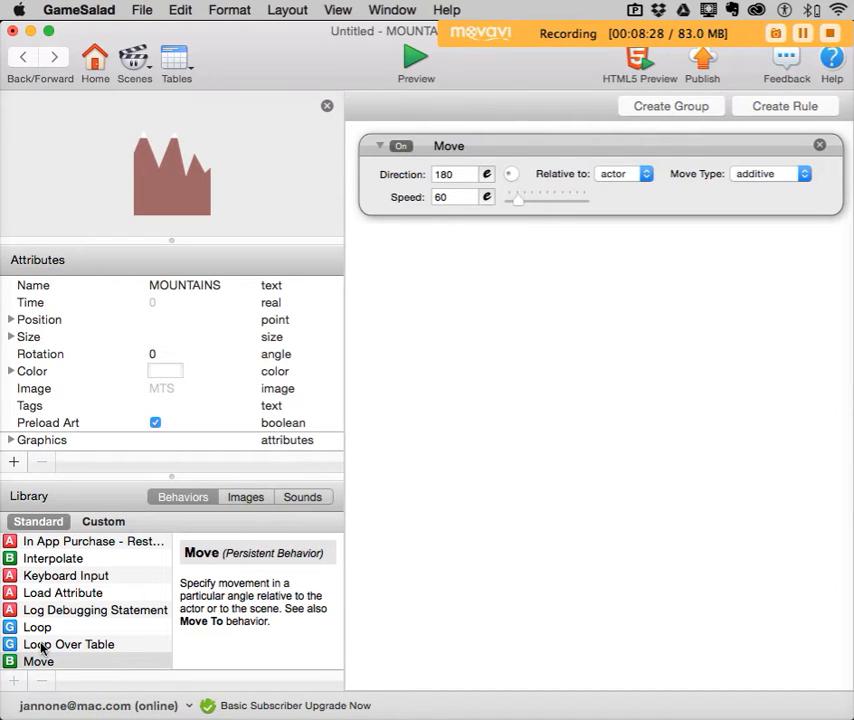
# Add a rule to the MOUNTAINS actor with an attribute condition based on the actor's own X position.
pyautogui.scroll(5, 45, 650)
pyautogui.scroll(3, 96, 581)
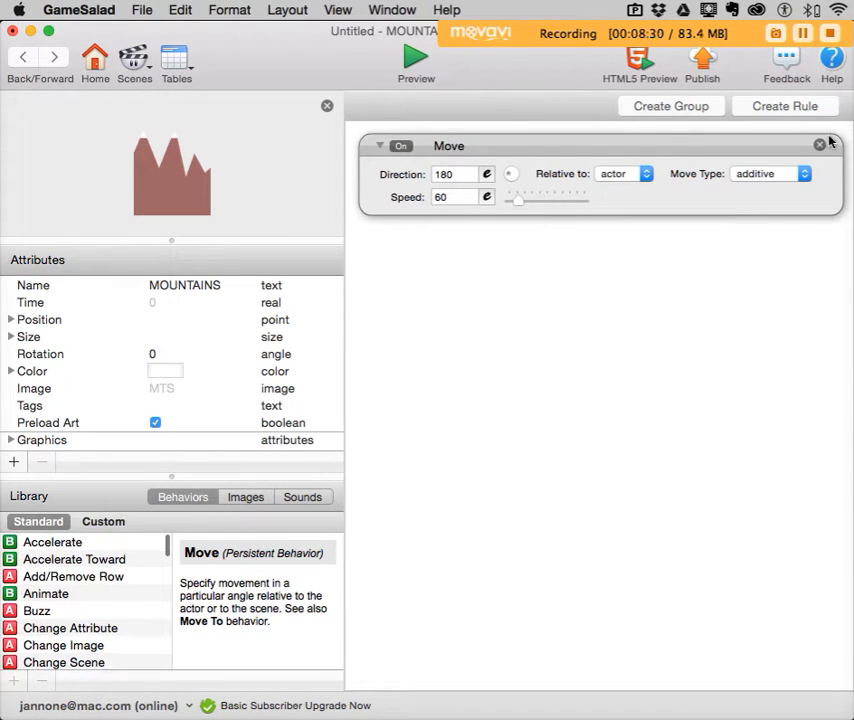
pyautogui.click(810, 107)
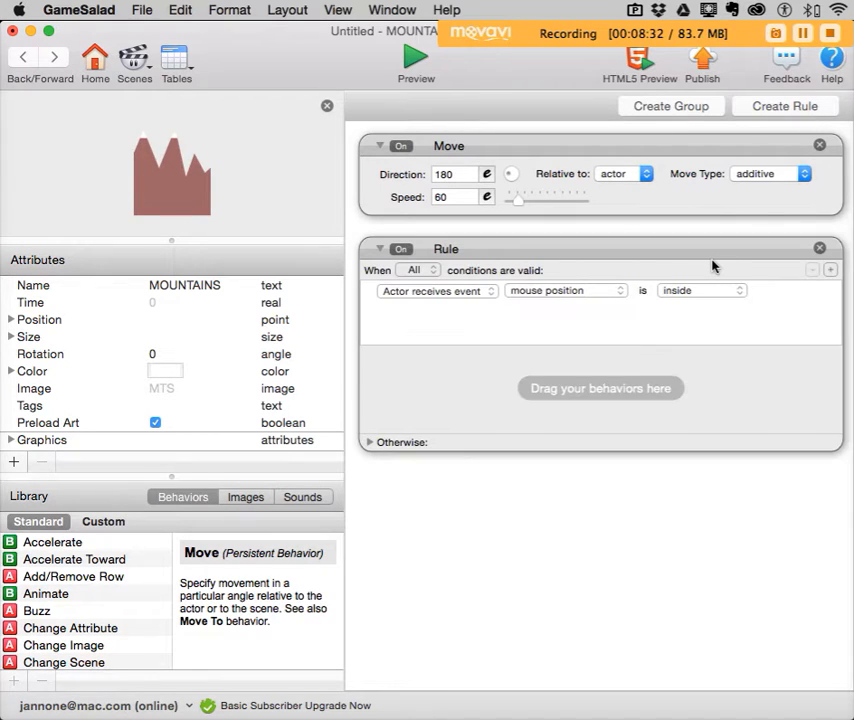
pyautogui.click(469, 299)
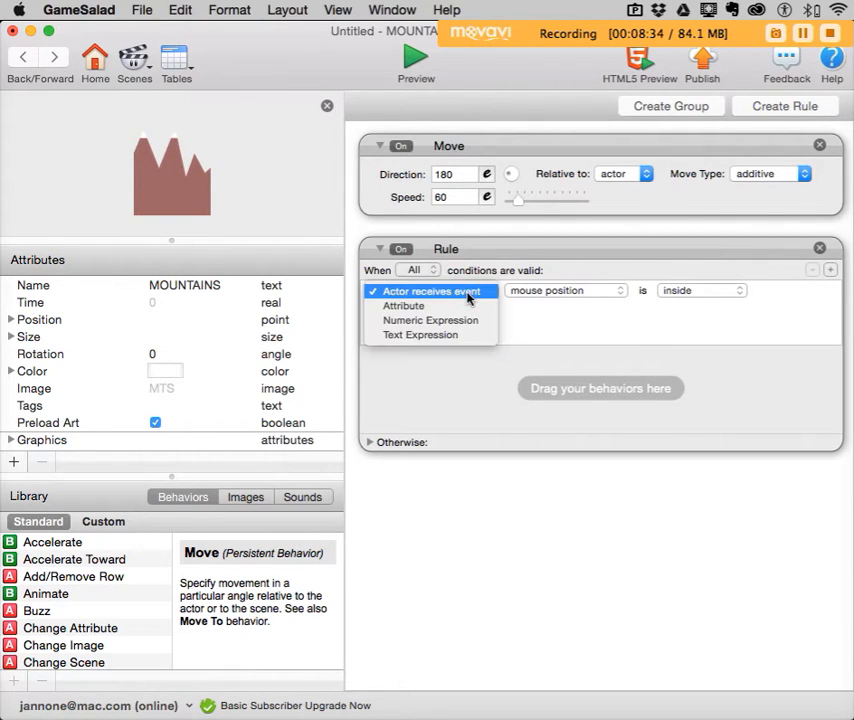
pyautogui.click(462, 306)
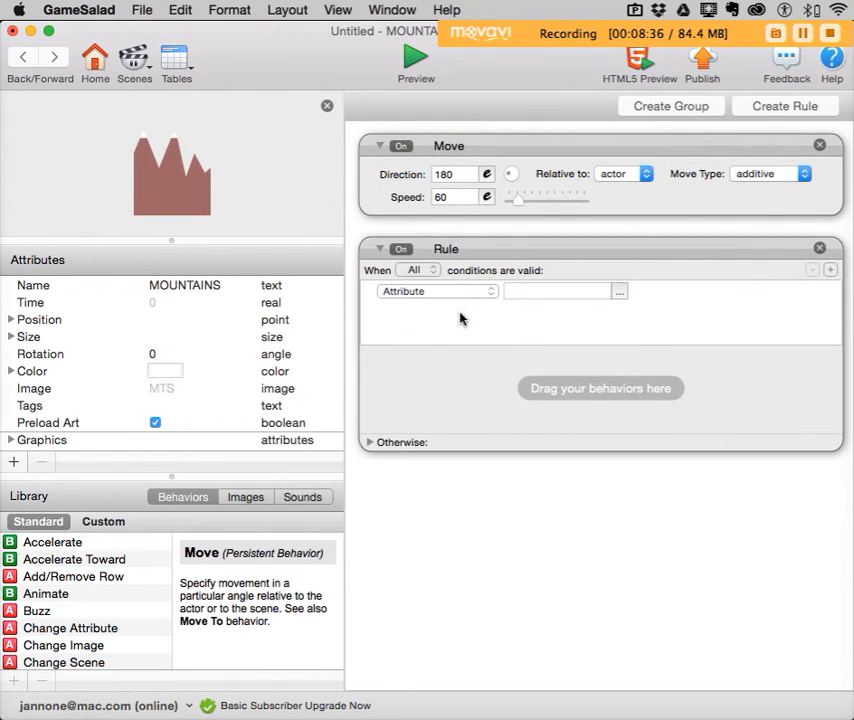
pyautogui.click(619, 291)
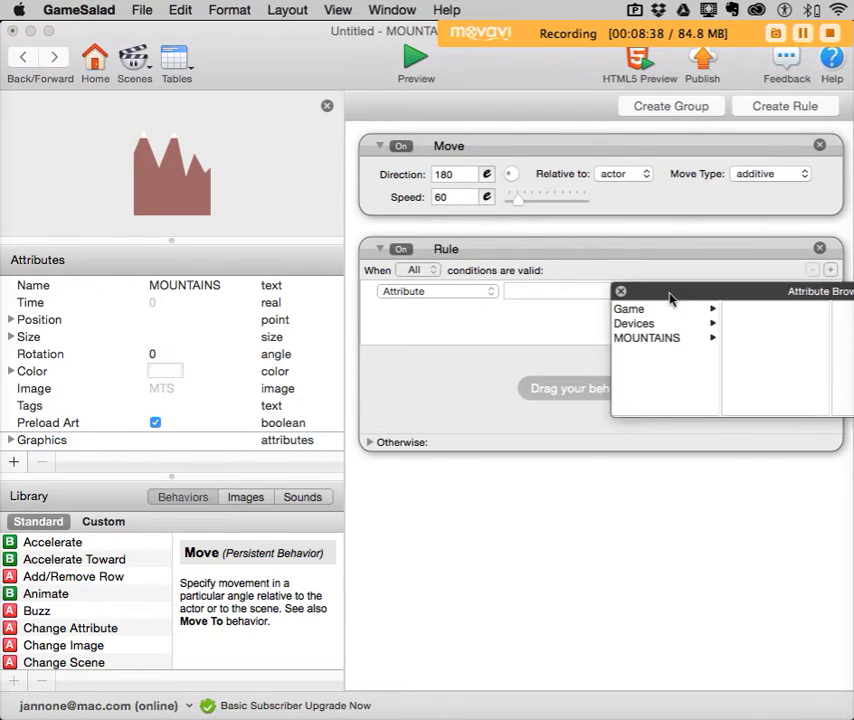
pyautogui.click(338, 376)
pyautogui.click(436, 377)
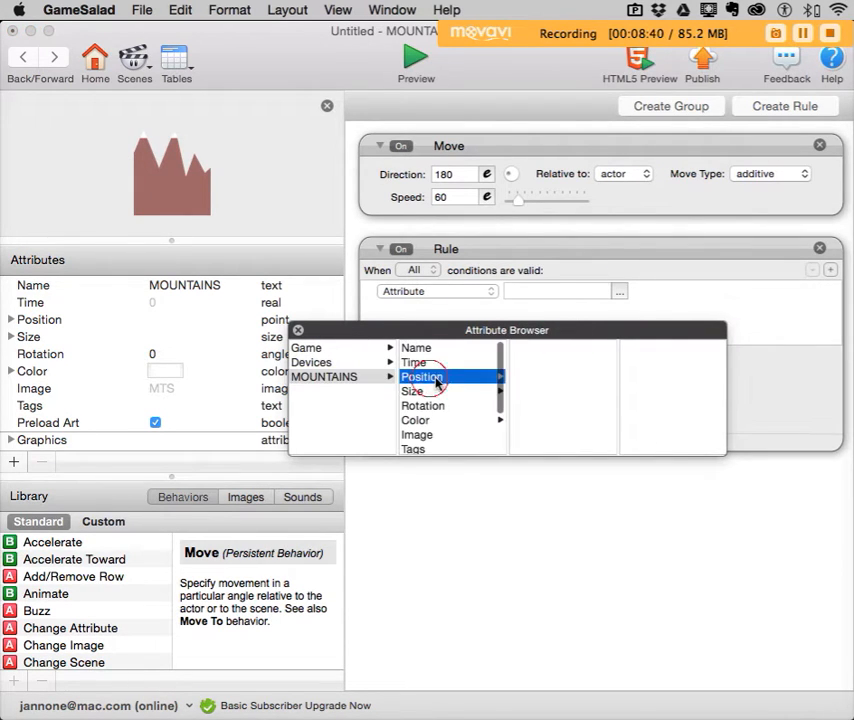
pyautogui.click(533, 349)
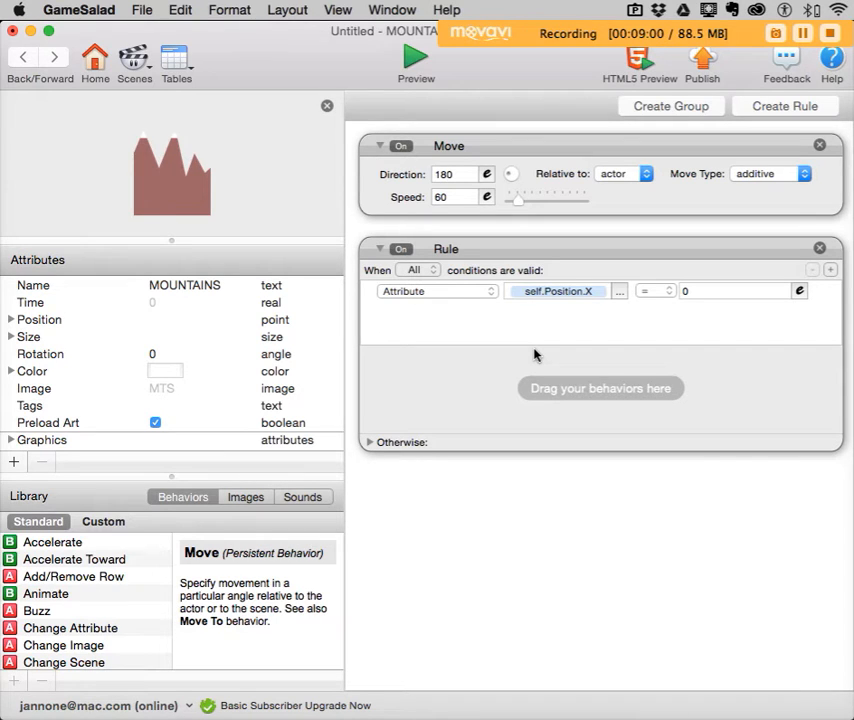
# Make the rule's condition test for less than the expression game.Display Size.Width/2.
pyautogui.click(654, 292)
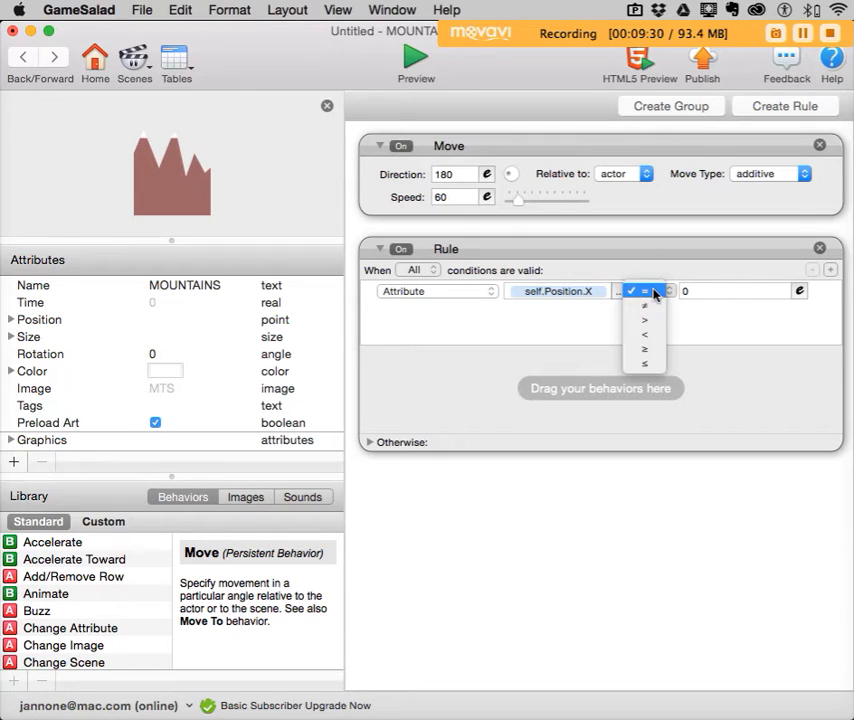
pyautogui.click(649, 330)
pyautogui.click(799, 291)
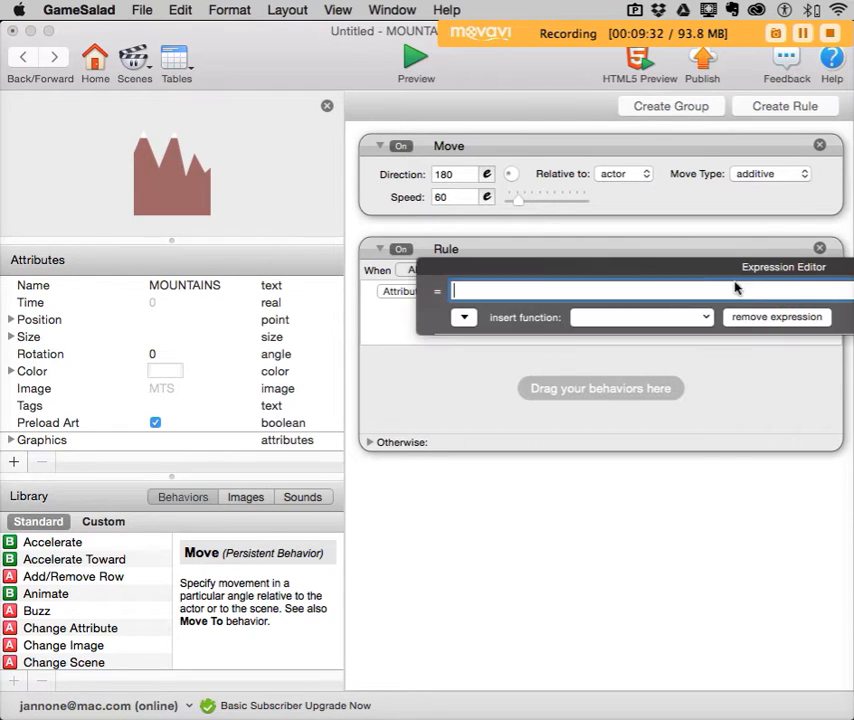
pyautogui.moveTo(736, 268); pyautogui.dragTo(346, 295)
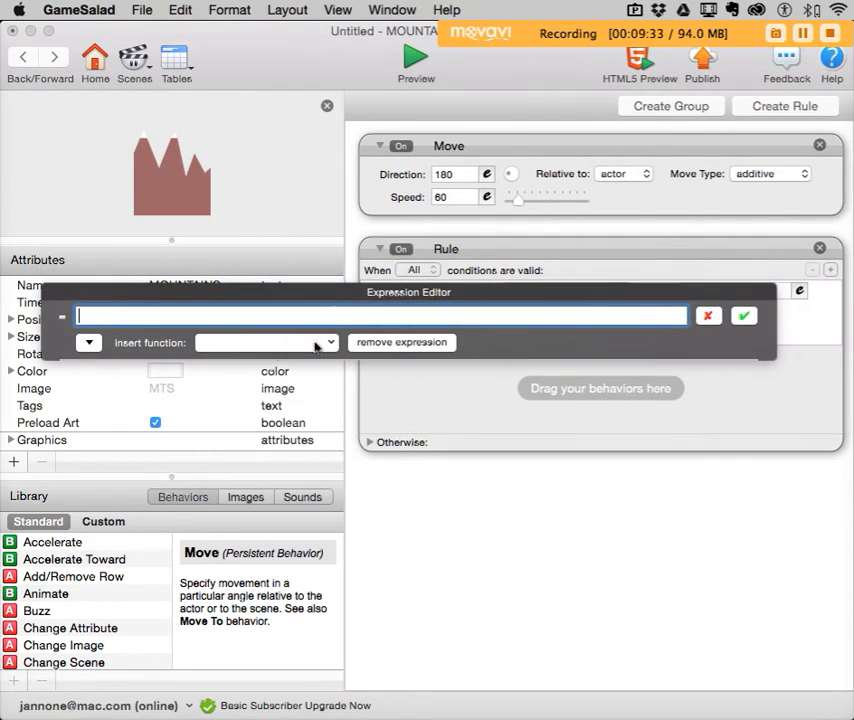
pyautogui.click(88, 343)
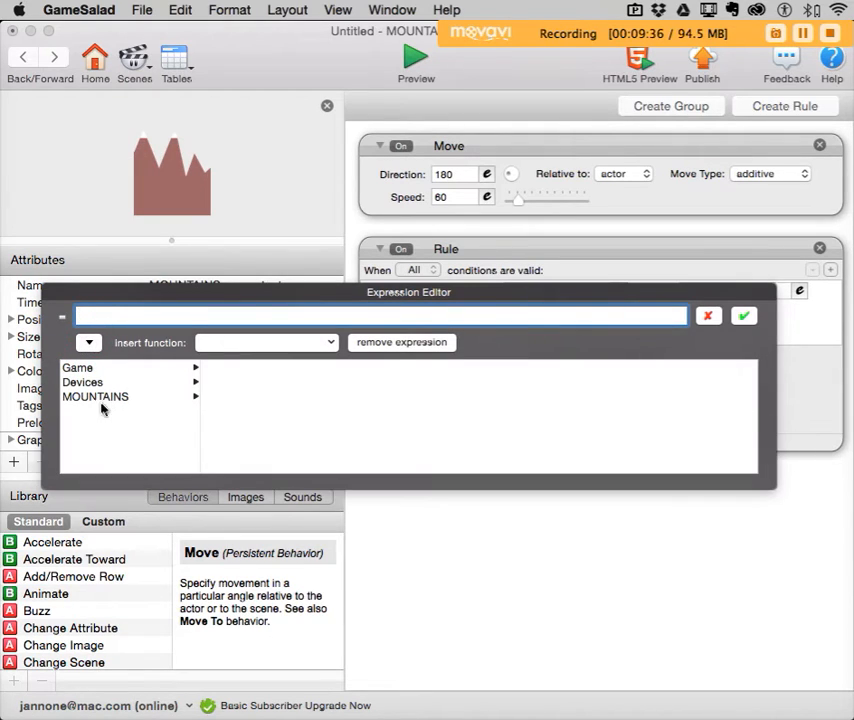
pyautogui.click(166, 399)
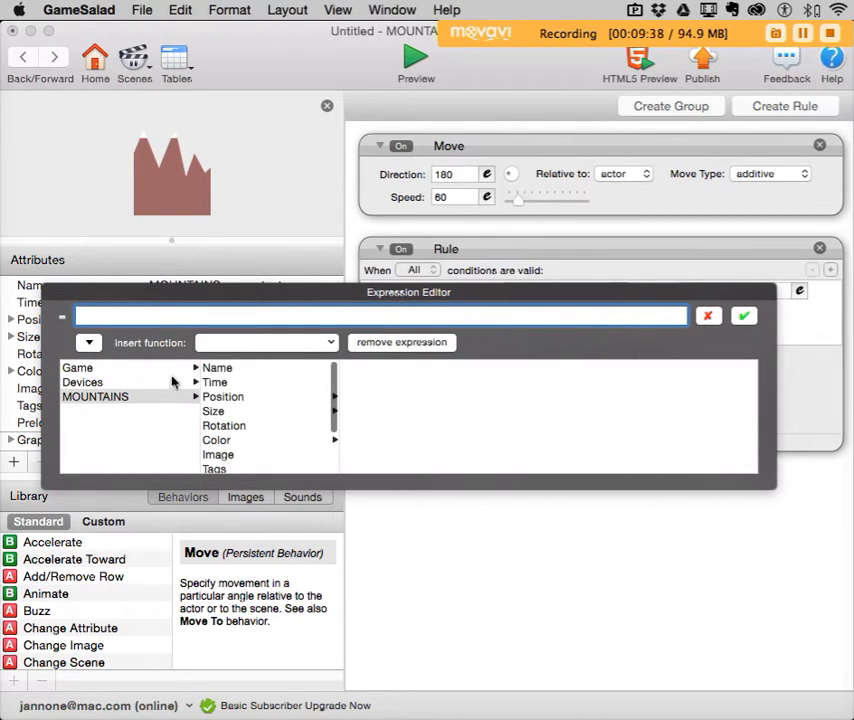
pyautogui.click(110, 368)
pyautogui.click(244, 397)
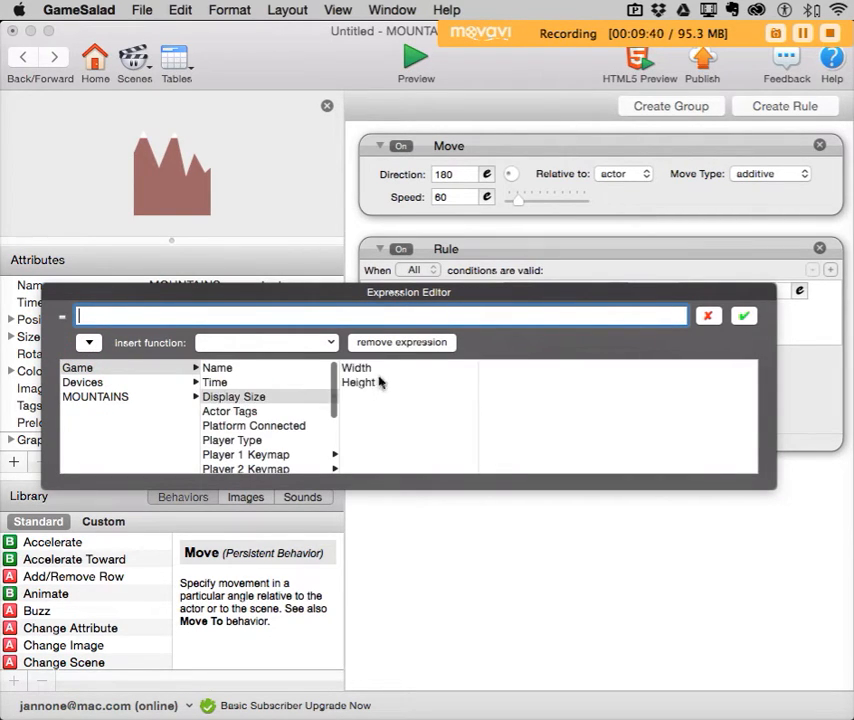
pyautogui.click(372, 370)
pyautogui.write('/2')
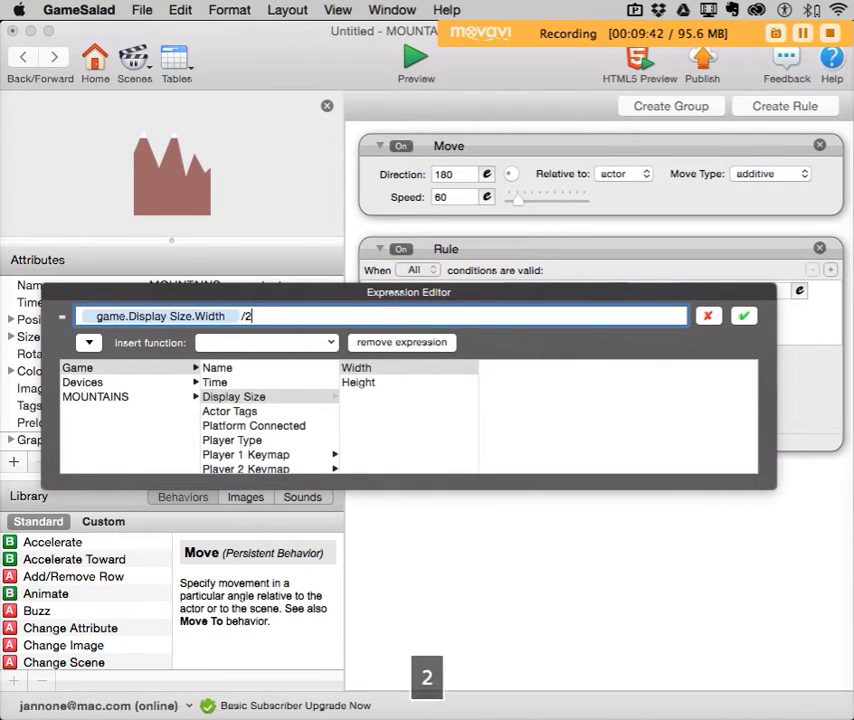
# Negate the condition's expression so it reads -game.Display Size.Width/2 and apply it.
pyautogui.click(84, 317)
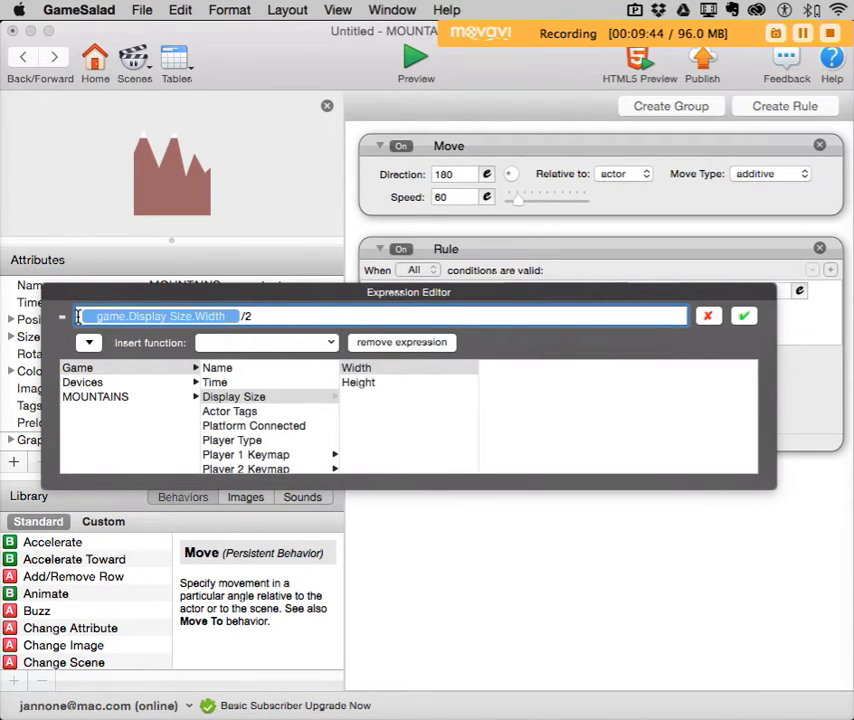
pyautogui.doubleClick(82, 320)
pyautogui.click(78, 316)
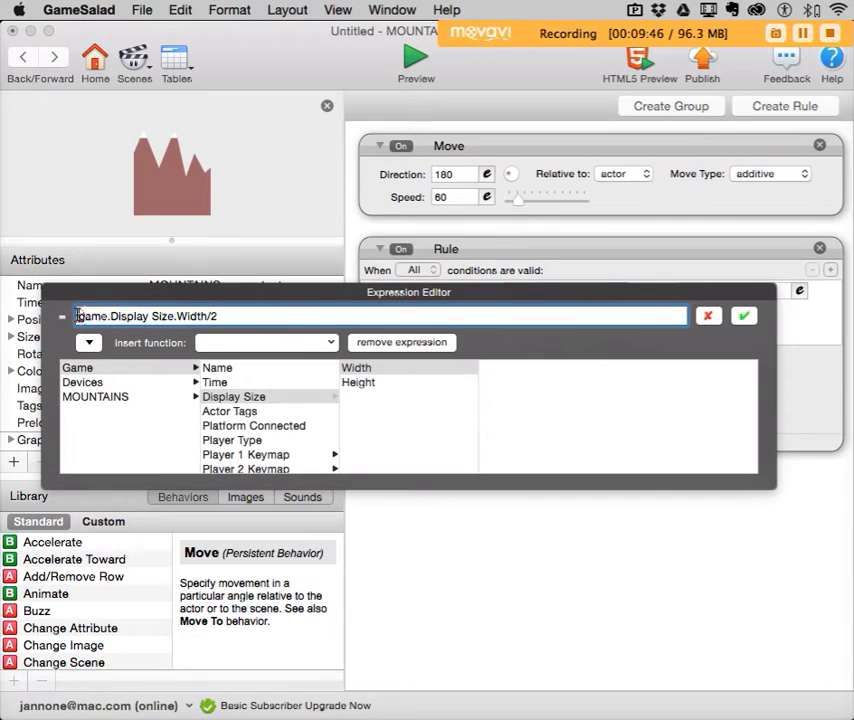
pyautogui.write('-')
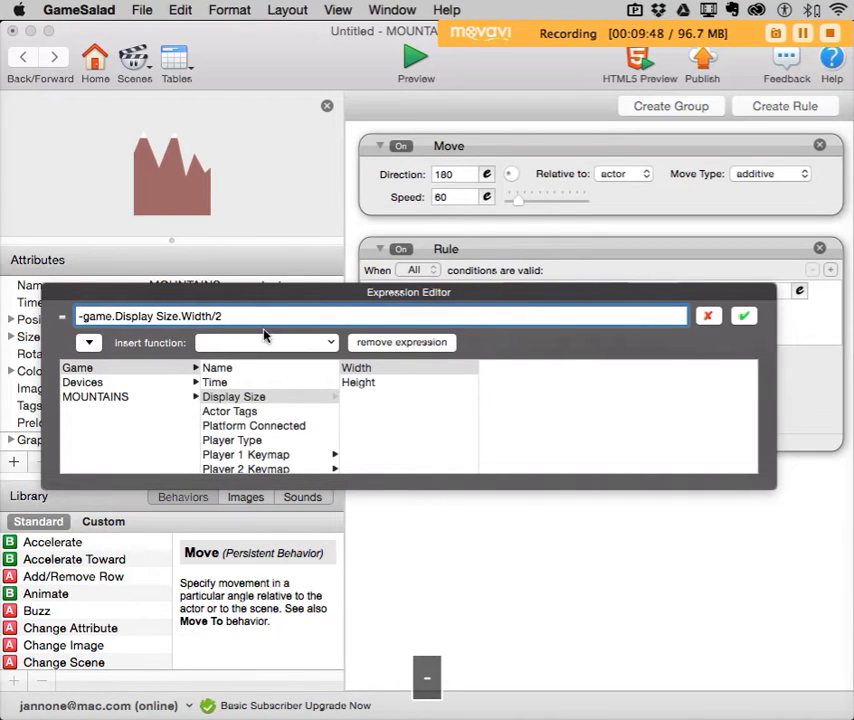
pyautogui.click(743, 316)
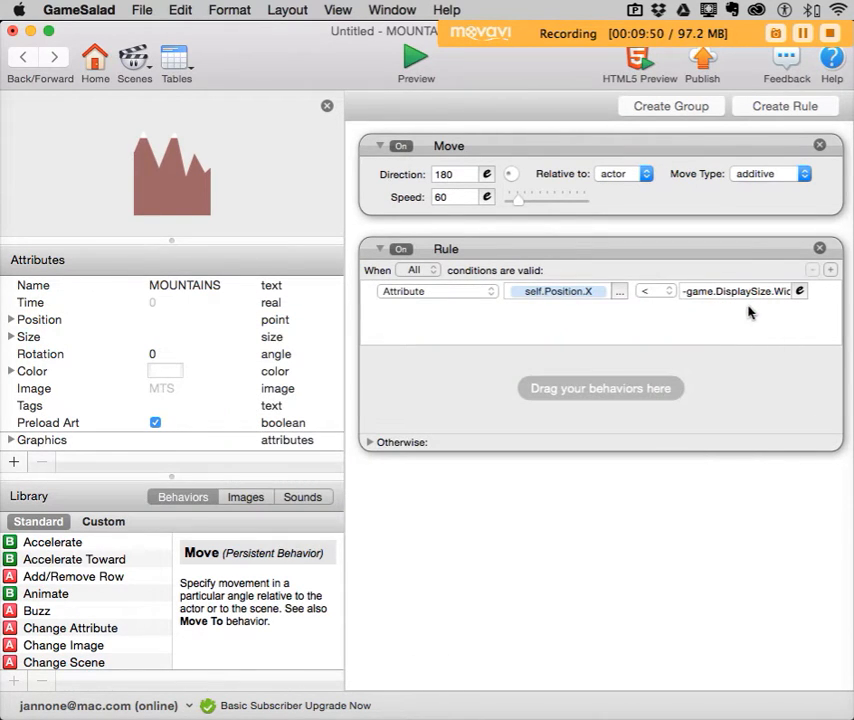
# Rebuild the rule condition's expression after the minus sign with the display width attribute, giving -game.Display Size.Width/2, and apply it.
pyautogui.click(733, 292)
pyautogui.click(458, 291)
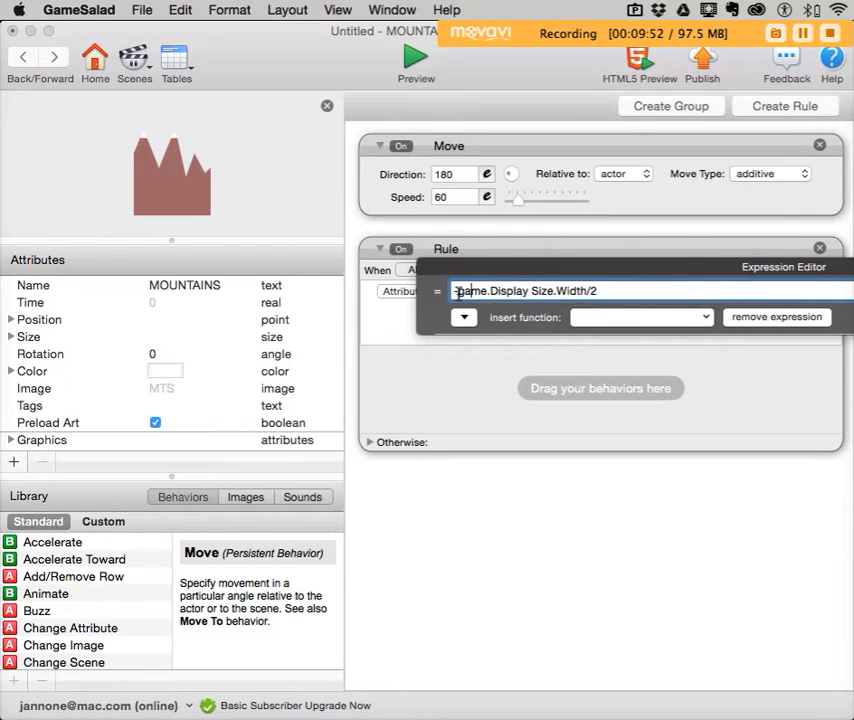
pyautogui.moveTo(458, 291); pyautogui.dragTo(649, 295)
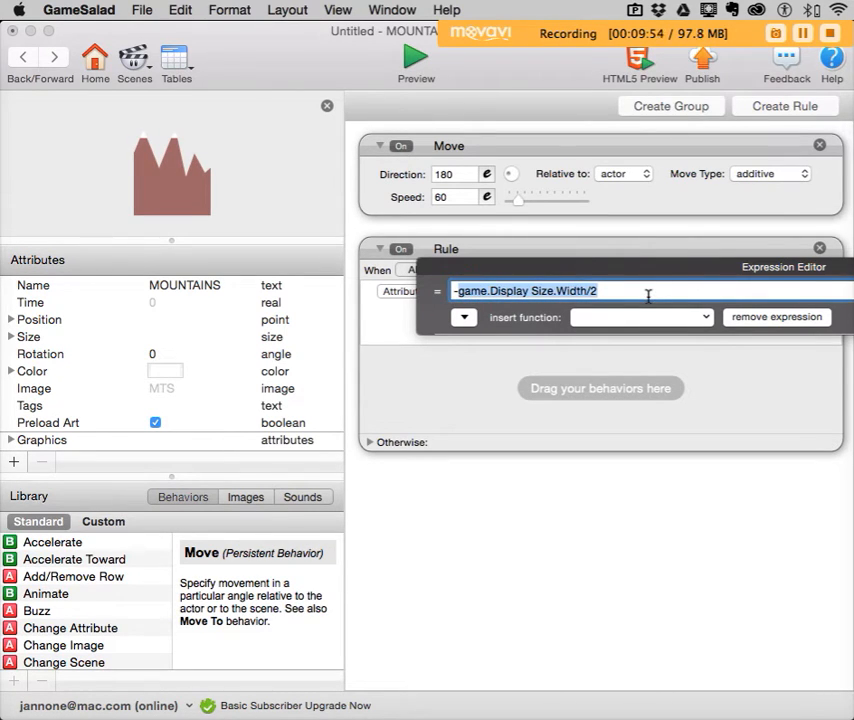
pyautogui.press('BackSpace')
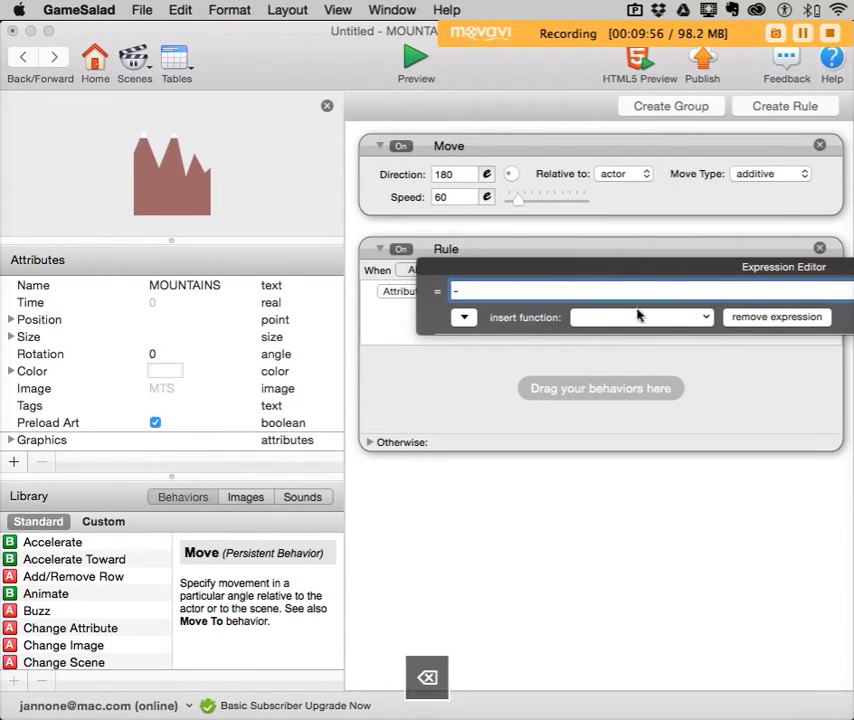
pyautogui.click(462, 318)
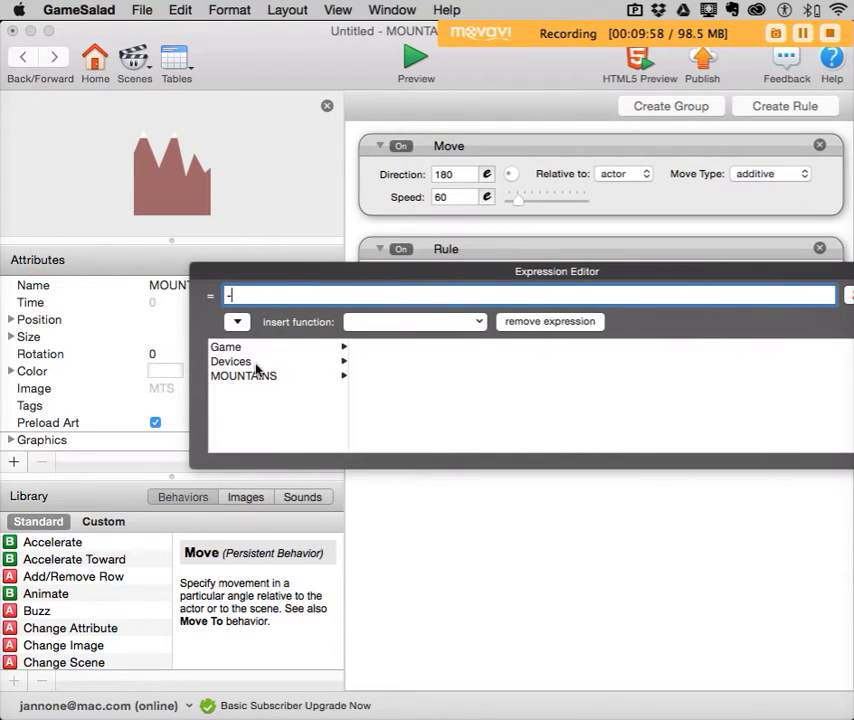
pyautogui.click(249, 348)
pyautogui.click(378, 375)
pyautogui.click(505, 348)
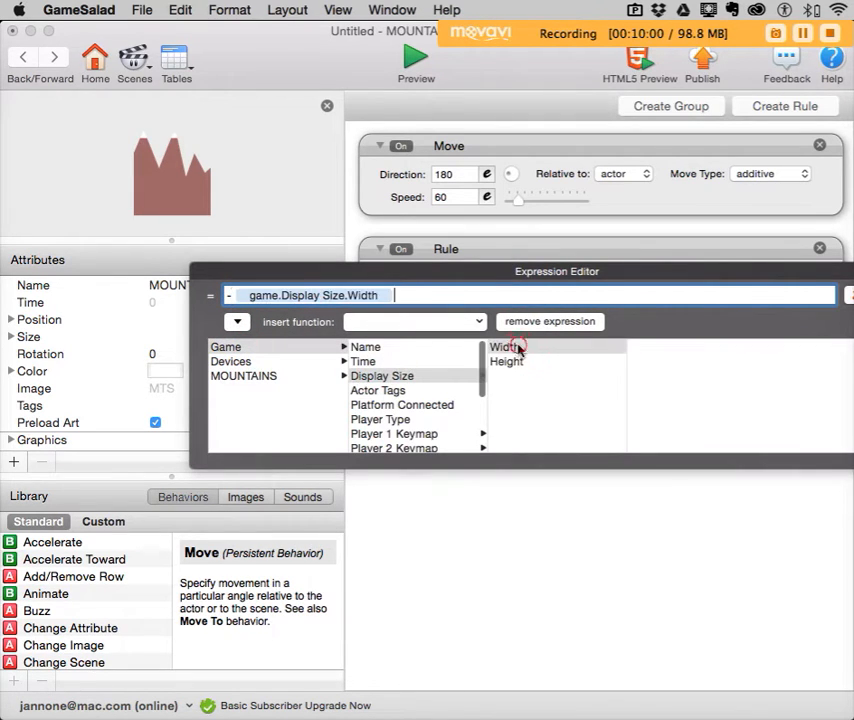
pyautogui.write('/2')
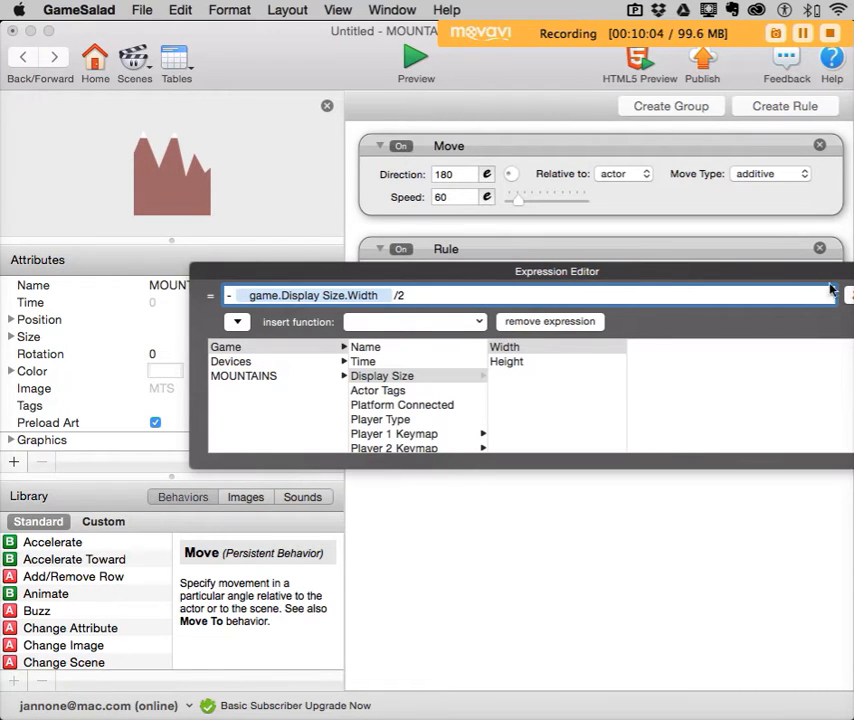
pyautogui.moveTo(807, 278); pyautogui.dragTo(674, 287)
pyautogui.click(759, 302)
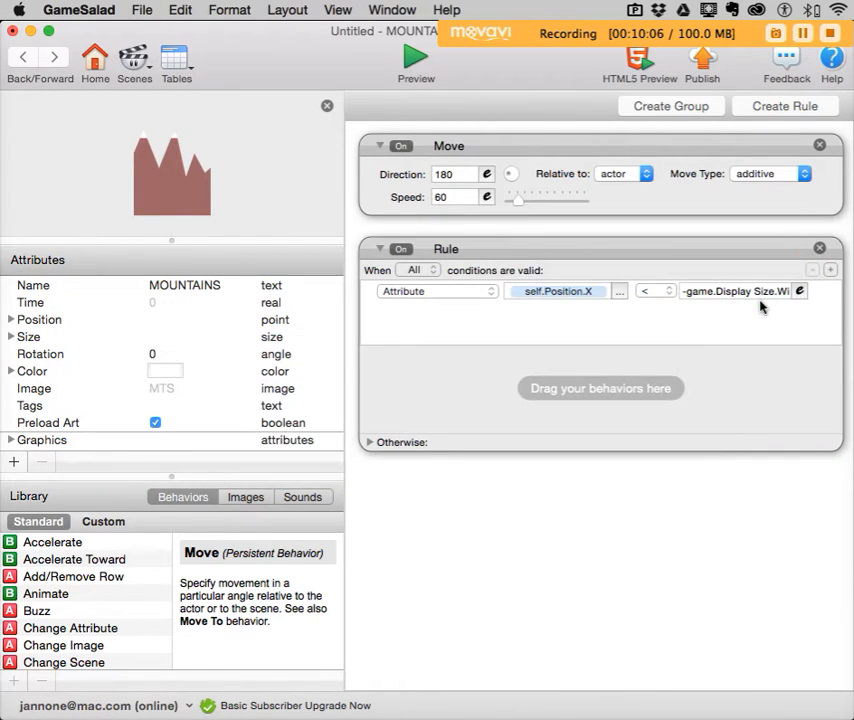
# Reopen the rule condition's expression to check its full contents and accept it.
pyautogui.click(747, 290)
pyautogui.moveTo(743, 272); pyautogui.dragTo(400, 339)
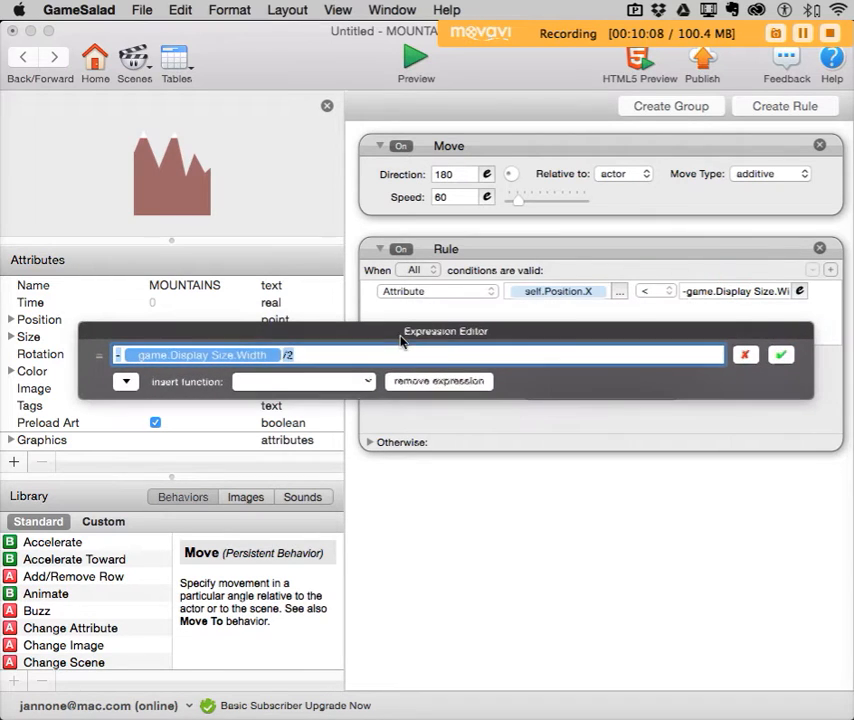
pyautogui.click(781, 355)
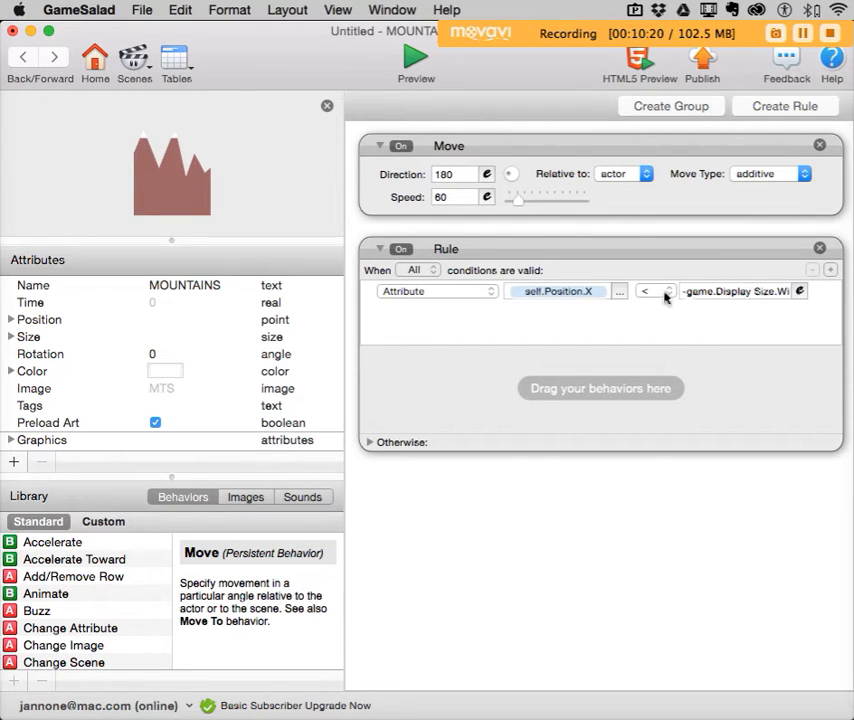
pyautogui.click(743, 293)
# Add a Change Attribute behavior inside the rule, targeting the MOUNTAINS actor's own X position (self.Position.X).
pyautogui.moveTo(22, 637); pyautogui.dragTo(414, 392)
pyautogui.click(627, 394)
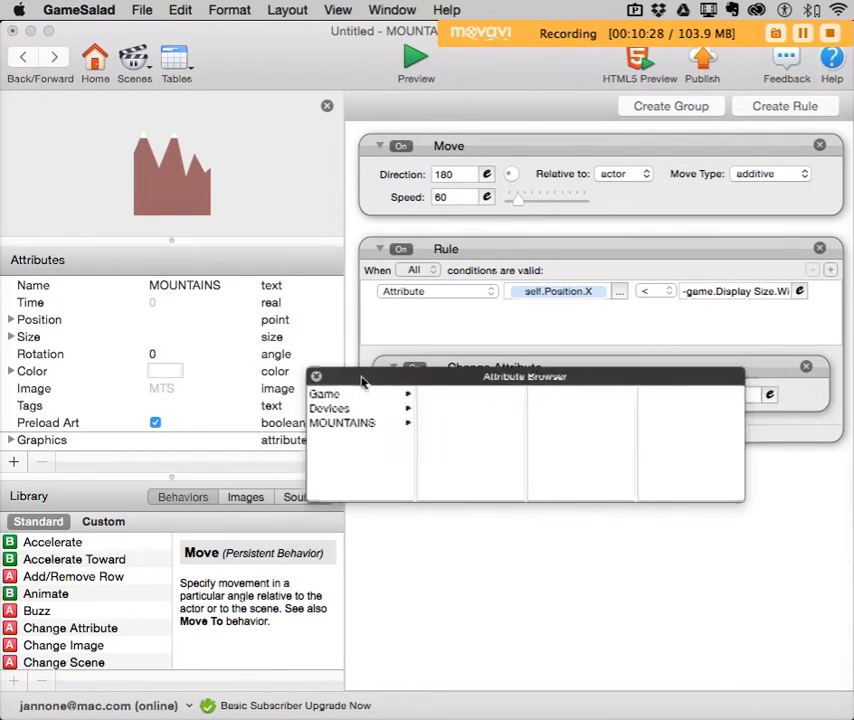
pyautogui.click(362, 423)
pyautogui.click(455, 422)
pyautogui.doubleClick(540, 394)
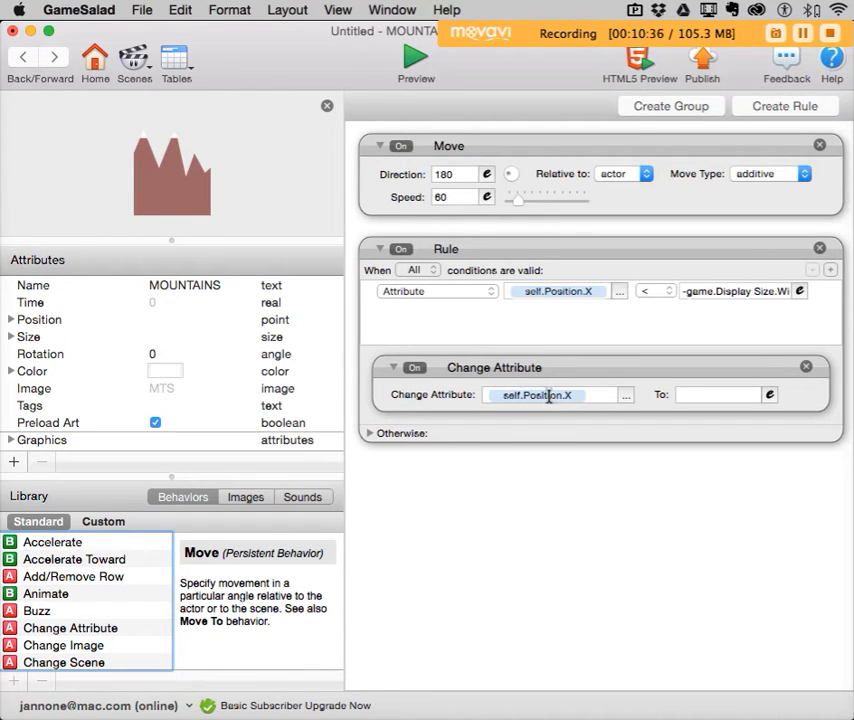
# Build the expression game.Display Size.Width + game.Display Size.Width/2 as the new value of the Change Attribute behavior.
pyautogui.click(717, 396)
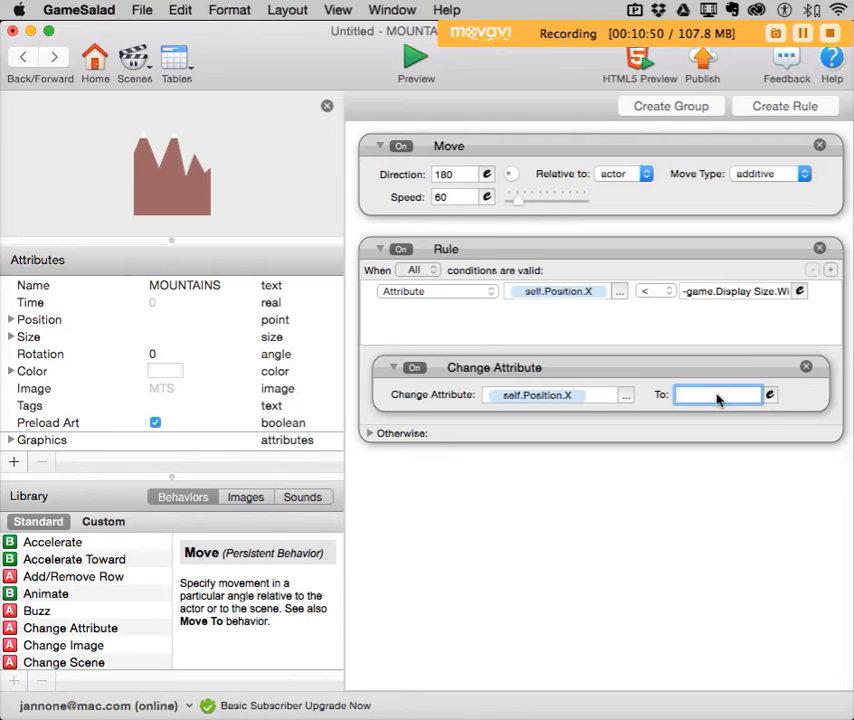
pyautogui.click(771, 396)
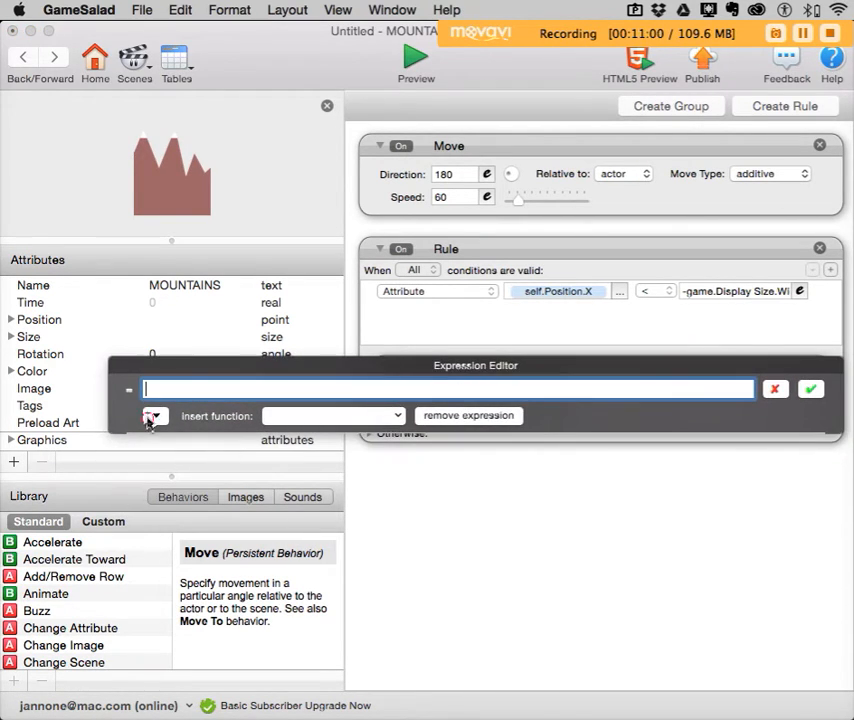
pyautogui.click(153, 416)
pyautogui.click(151, 445)
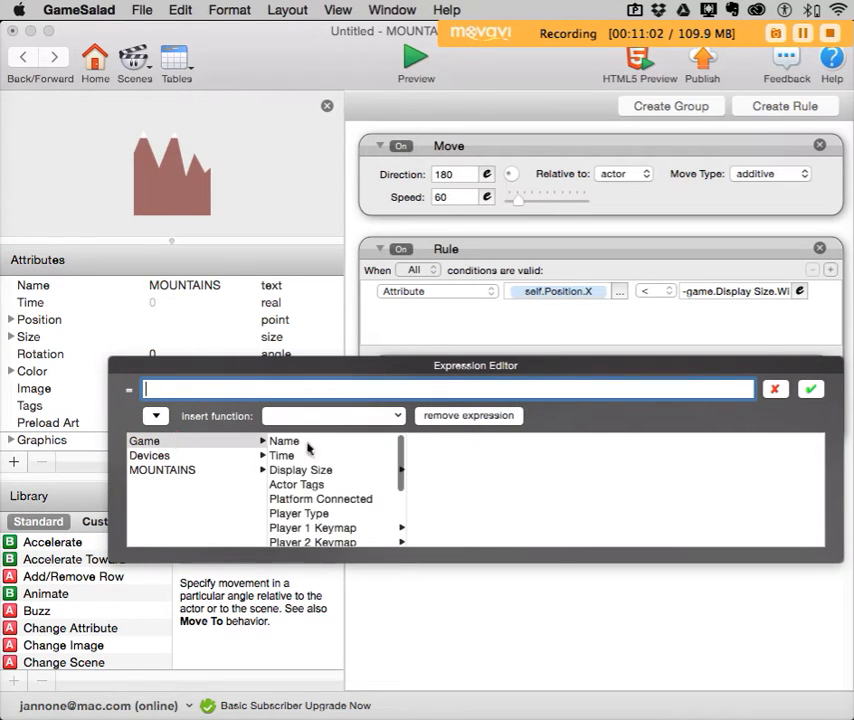
pyautogui.click(311, 471)
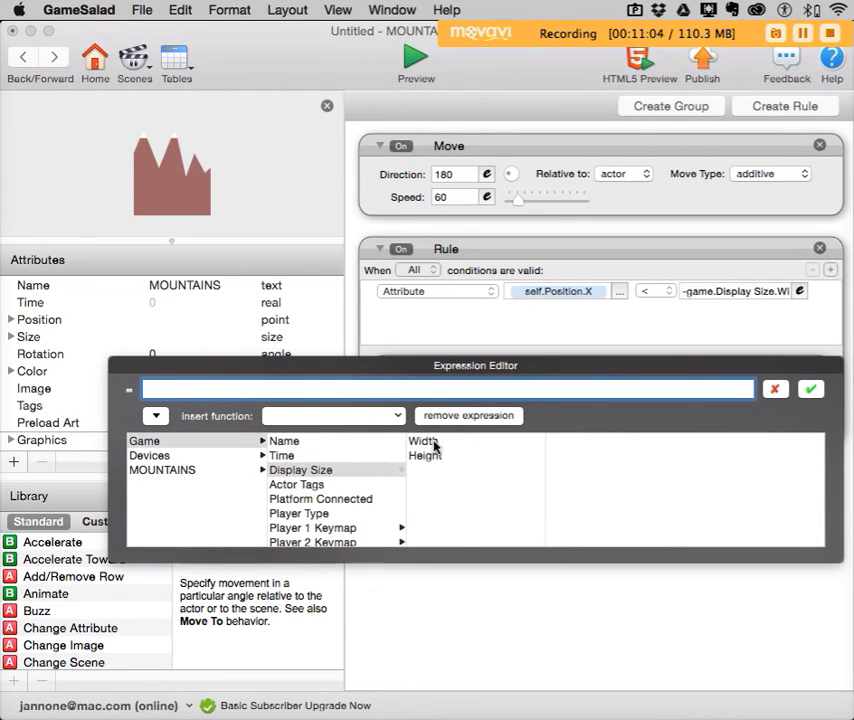
pyautogui.click(434, 446)
pyautogui.write('+')
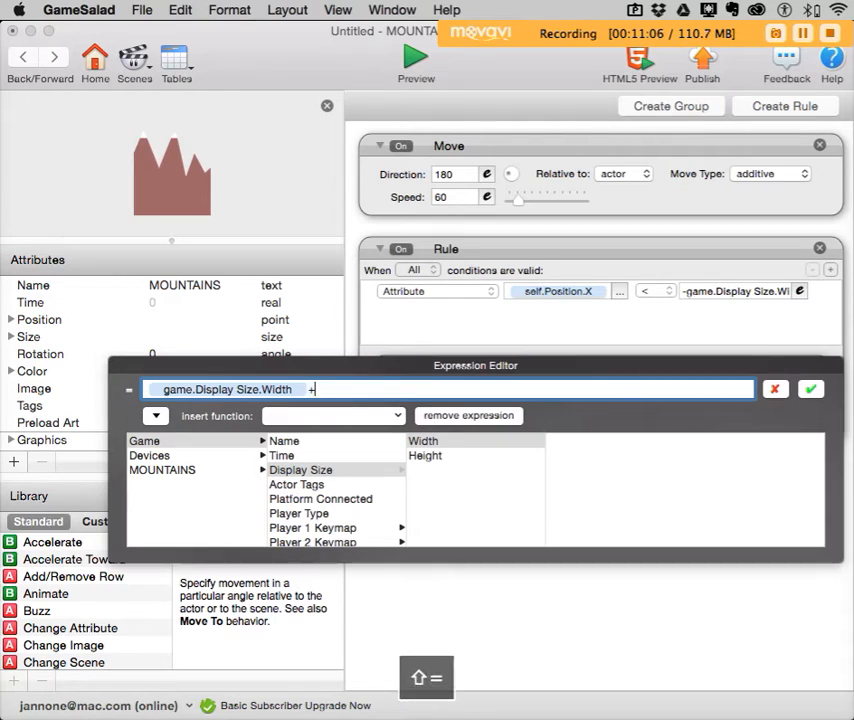
pyautogui.click(423, 441)
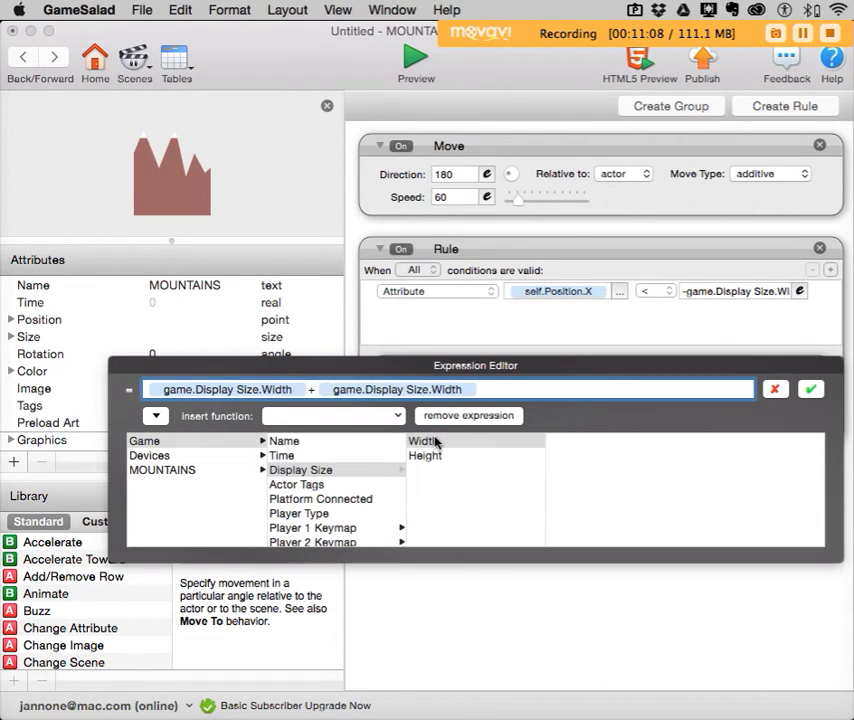
pyautogui.write('/2')
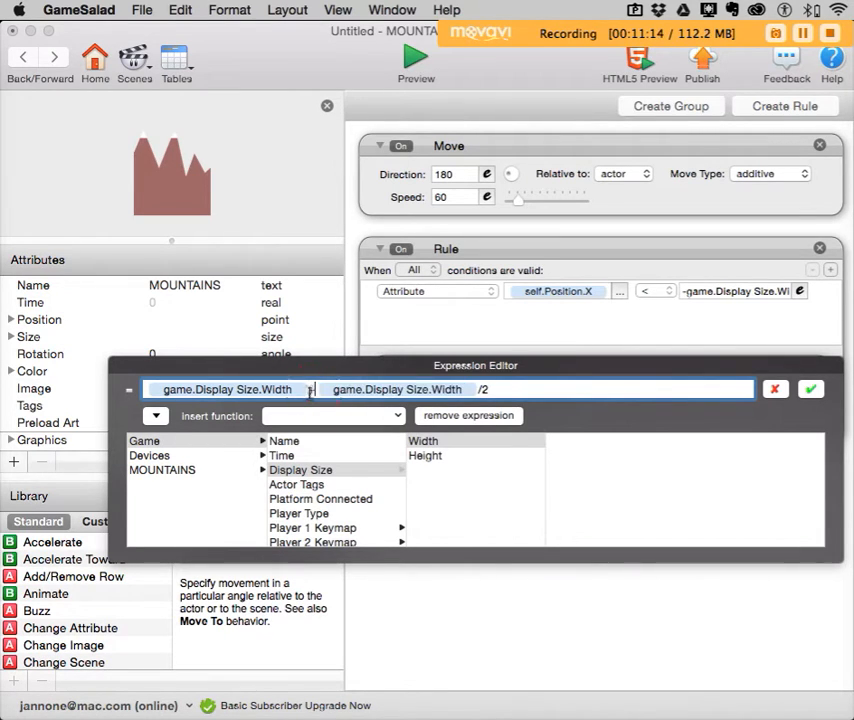
# Shorten the Change Attribute expression to game.Display Size.Width*1.5 and apply it.
pyautogui.moveTo(310, 390); pyautogui.dragTo(546, 393)
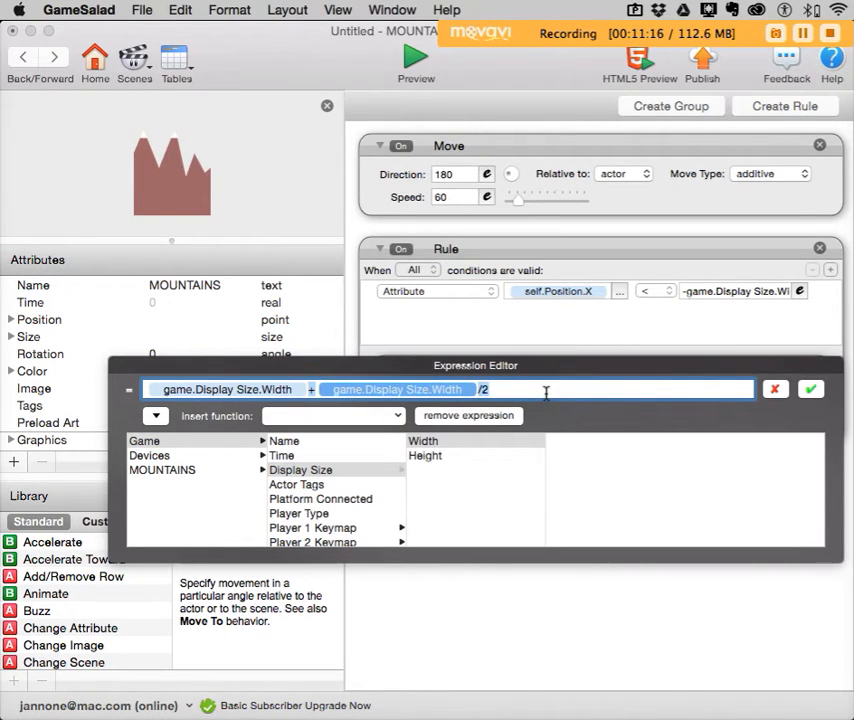
pyautogui.write('*1.5')
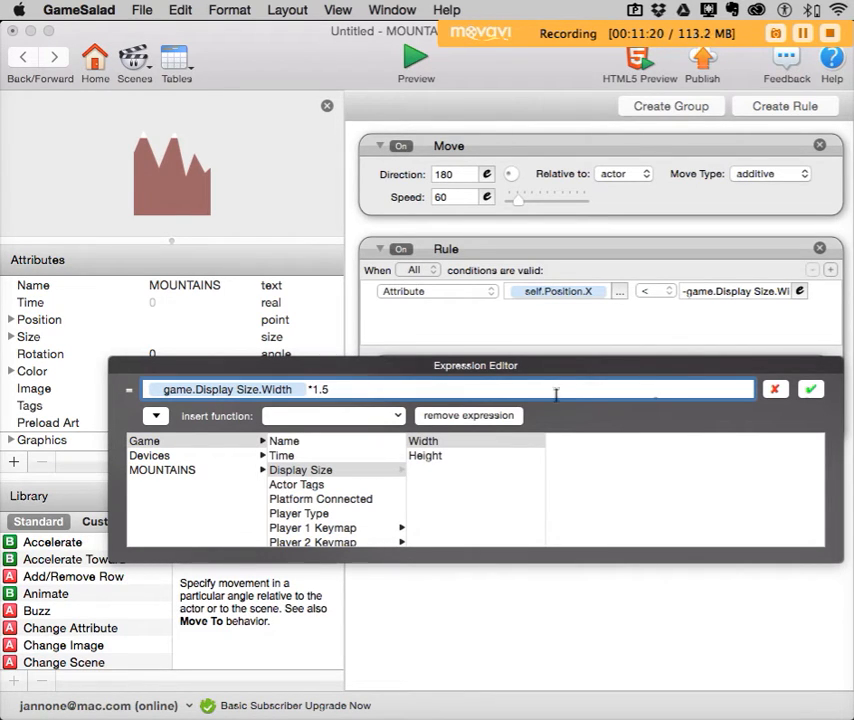
pyautogui.click(812, 390)
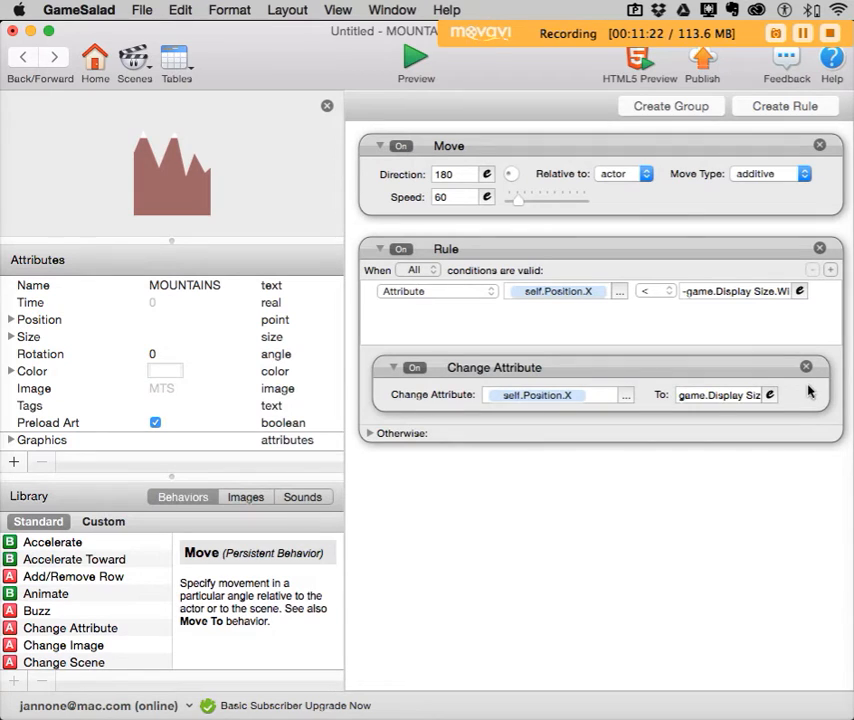
# Preview the mountains' movement and return to the scene editor.
pyautogui.click(418, 63)
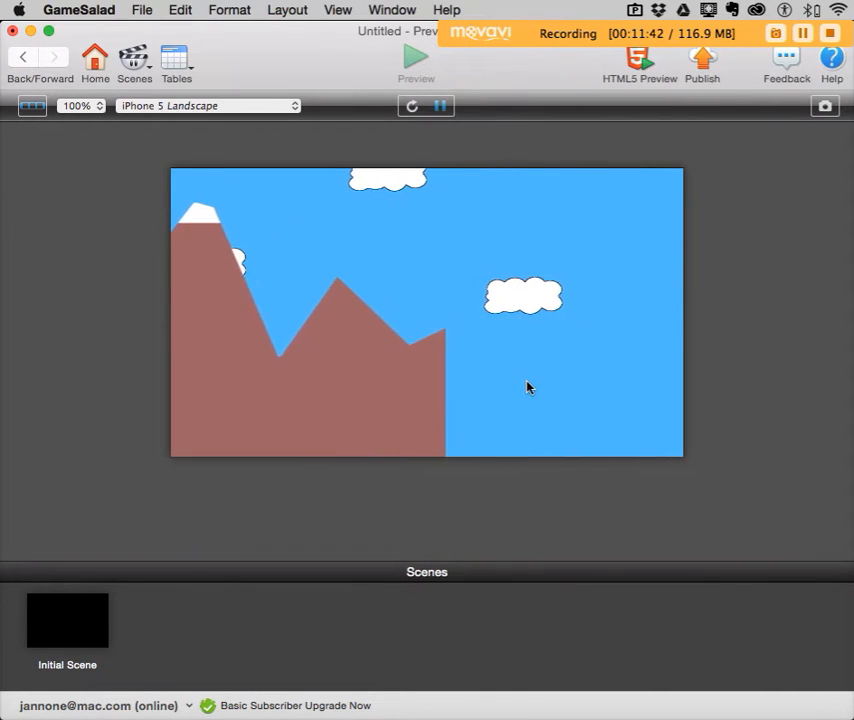
pyautogui.click(24, 57)
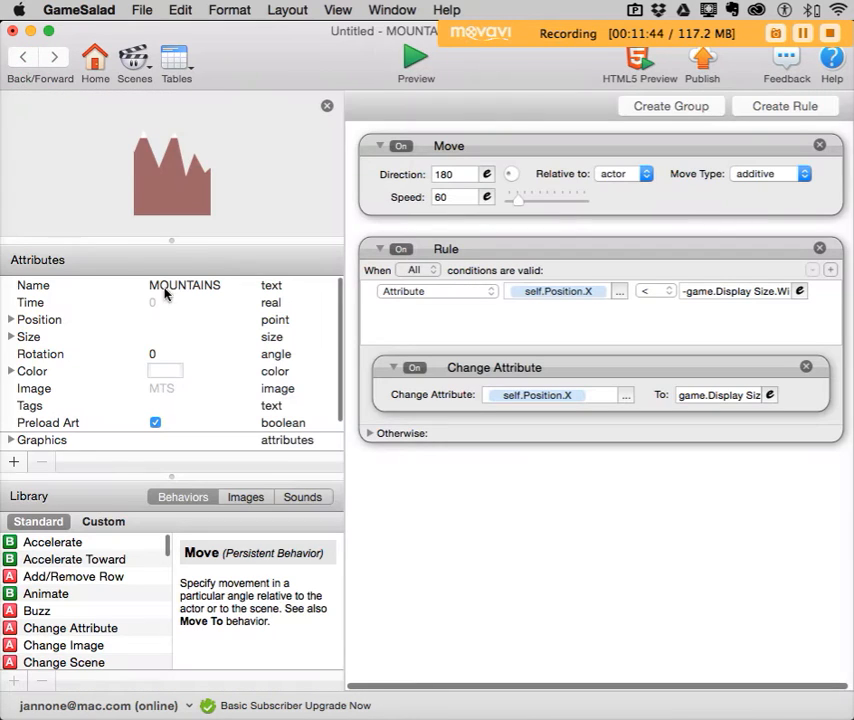
pyautogui.click(23, 60)
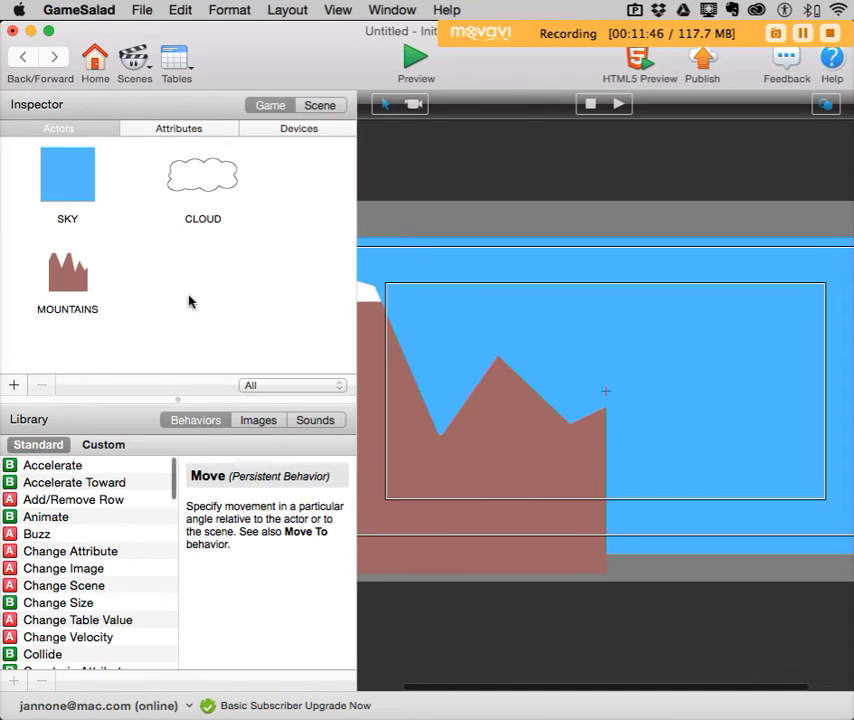
pyautogui.click(257, 421)
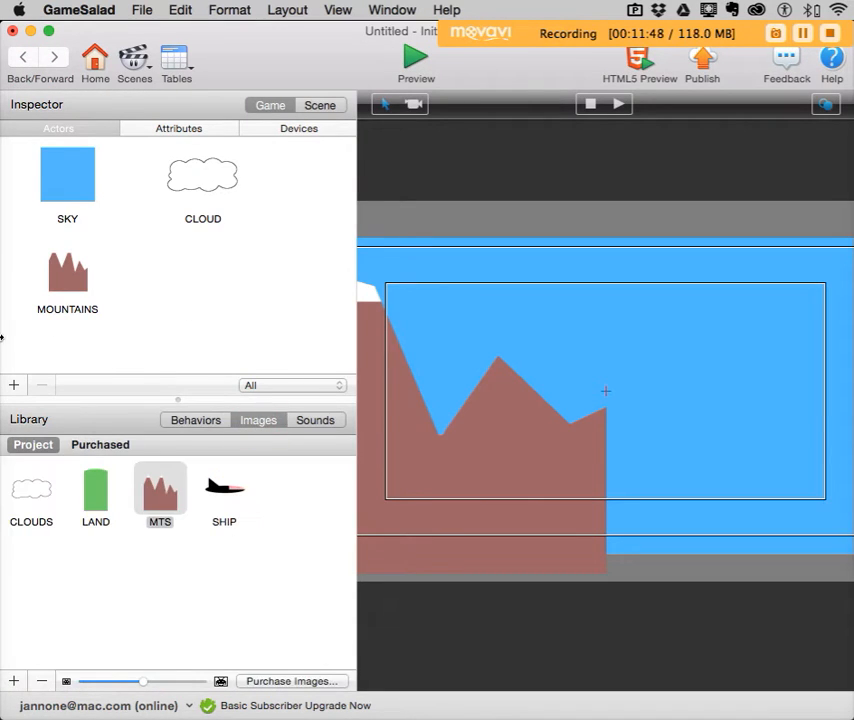
pyautogui.click(15, 386)
pyautogui.click(219, 271)
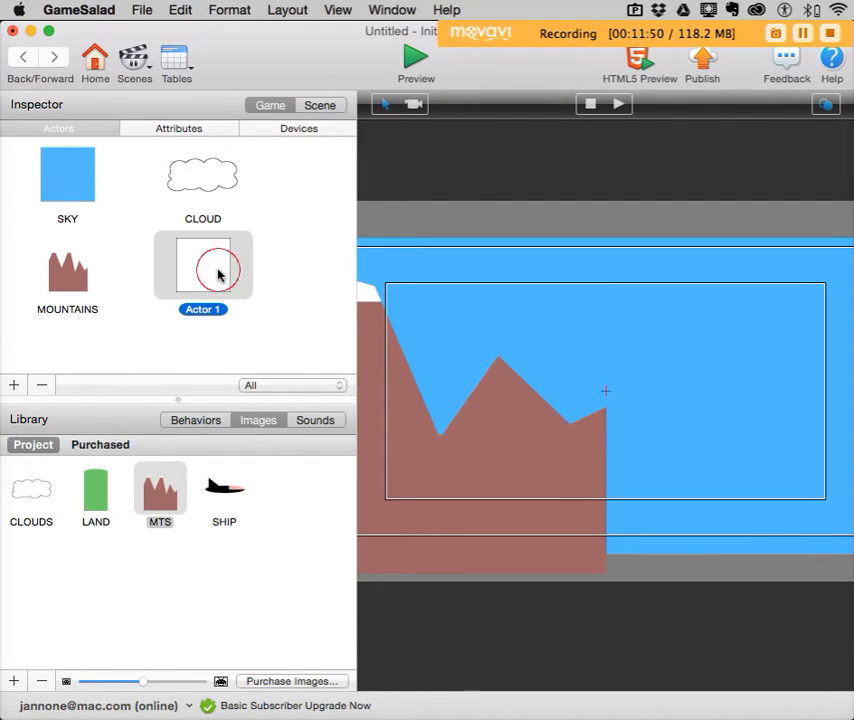
pyautogui.press('BackSpace')
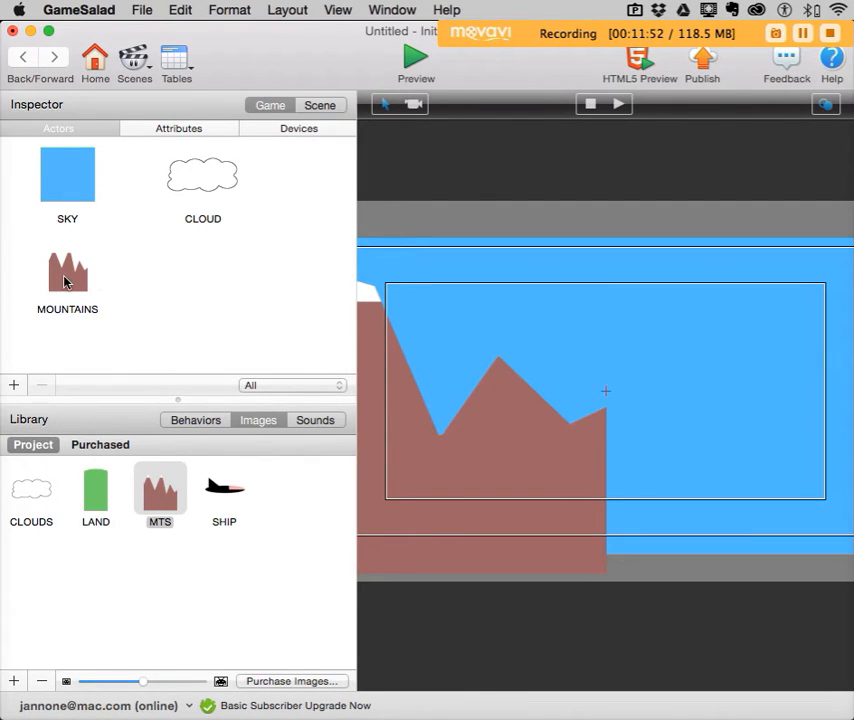
# Duplicate the MOUNTAINS actor and turn on Flip Horizontally in the copy's graphics attributes.
pyautogui.keyDown('alt'); pyautogui.moveTo(64, 281); pyautogui.dragTo(236, 273); pyautogui.keyUp('alt')
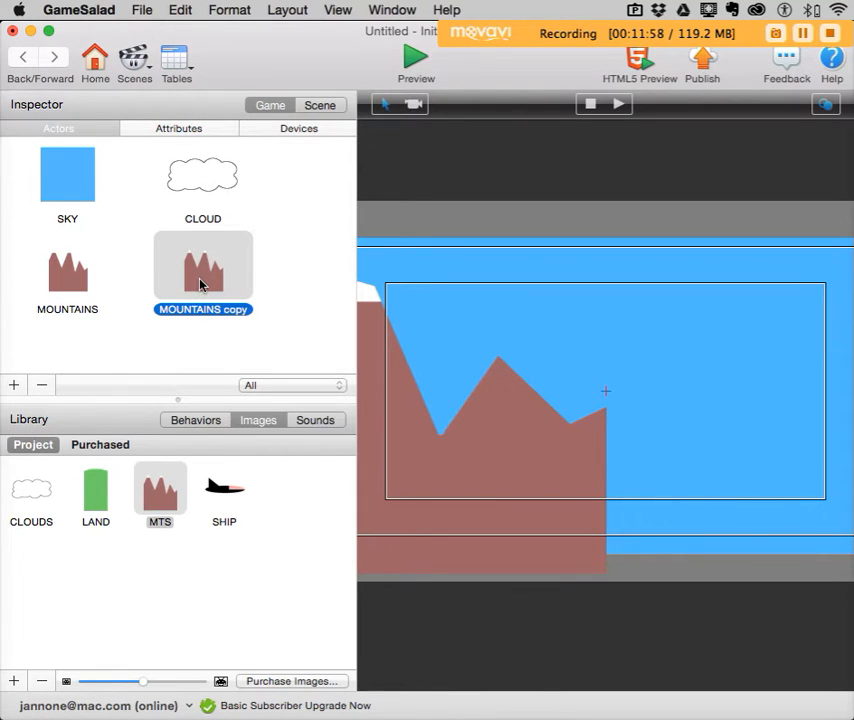
pyautogui.doubleClick(200, 285)
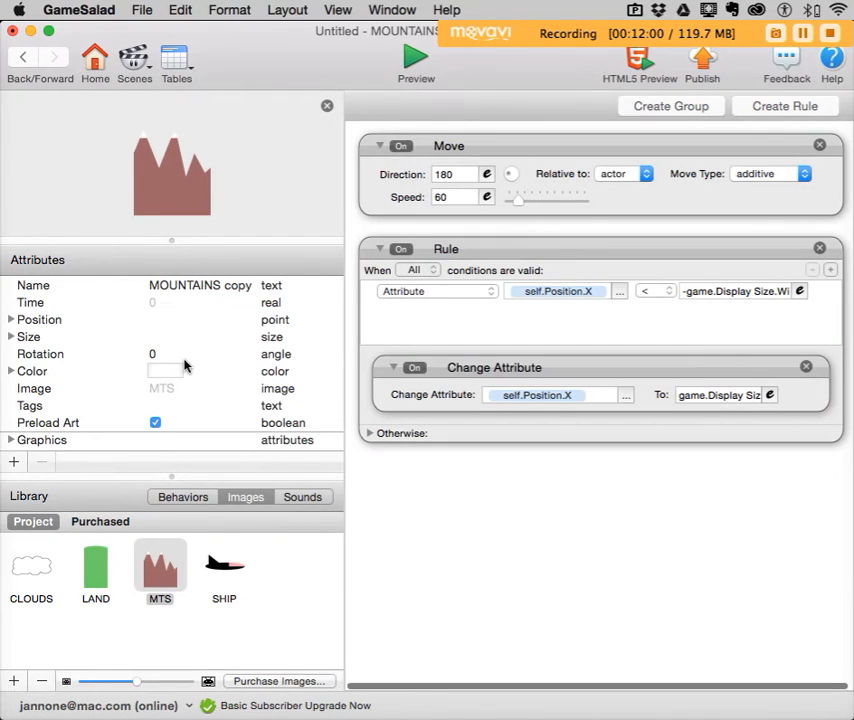
pyautogui.scroll(-2, 185, 366)
pyautogui.click(15, 406)
pyautogui.scroll(-3, 211, 420)
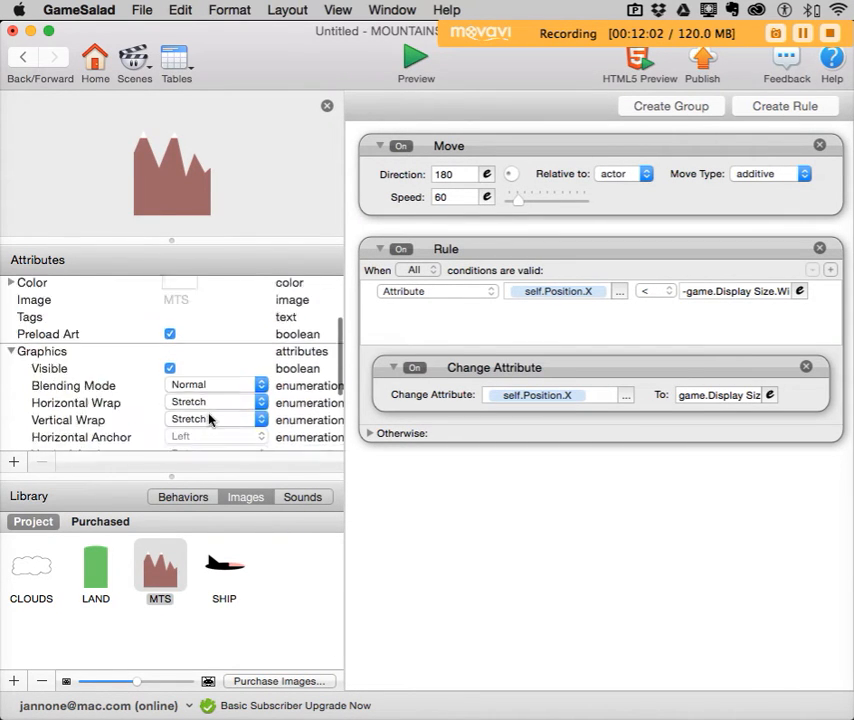
pyautogui.scroll(-2, 210, 420)
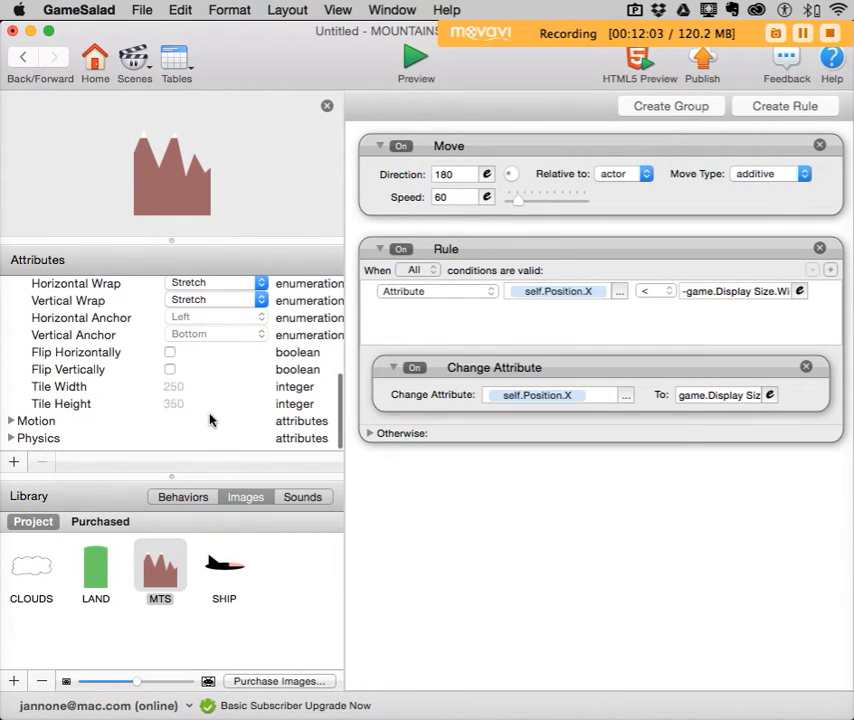
pyautogui.click(169, 361)
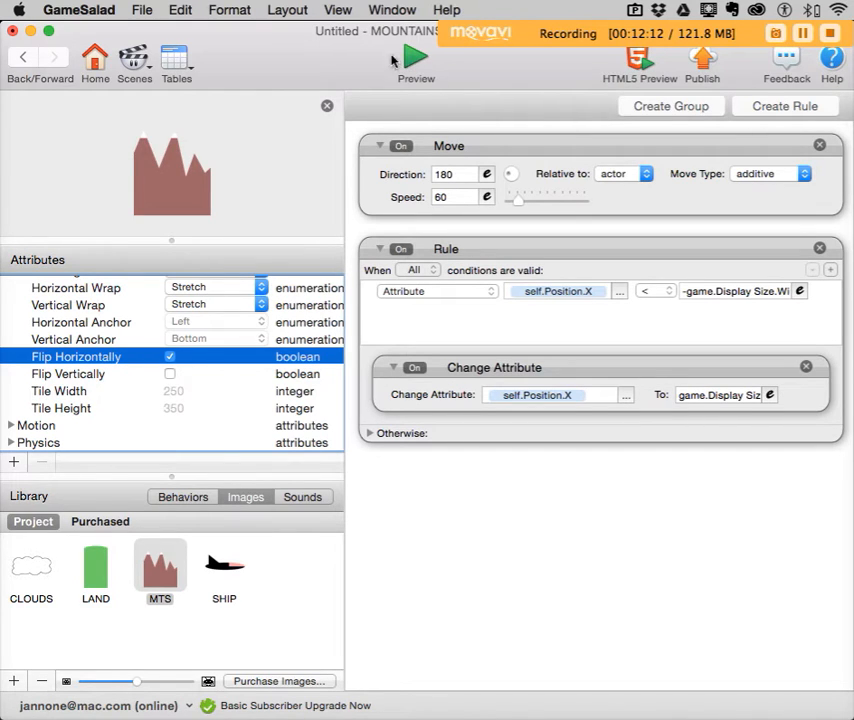
# Place the MOUNTAINS copy in the scene against the right edge of the original mountains and stretch it taller and wider to match.
pyautogui.click(27, 57)
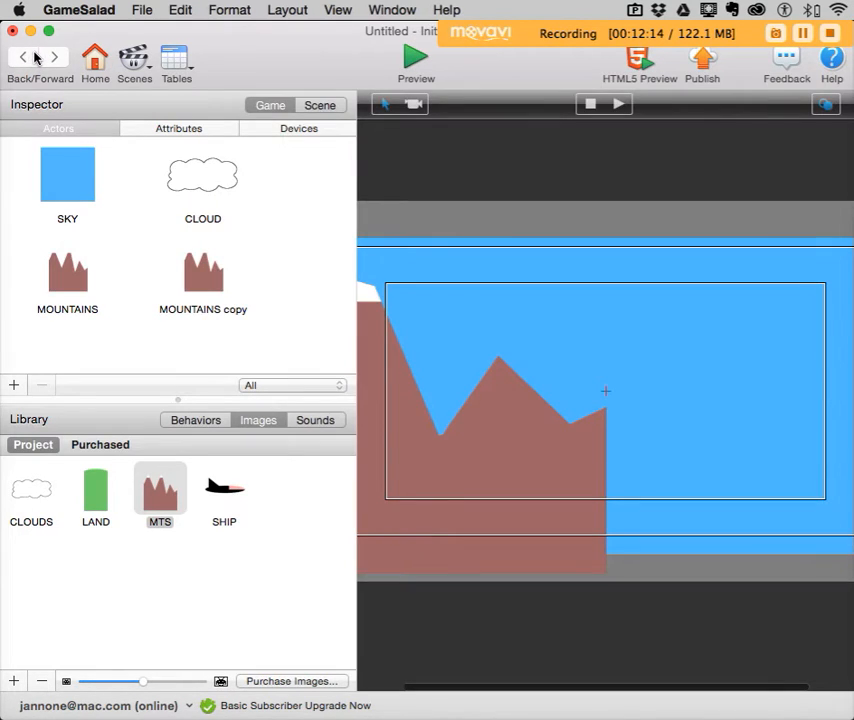
pyautogui.moveTo(210, 284); pyautogui.dragTo(675, 444)
pyautogui.moveTo(673, 377); pyautogui.dragTo(644, 499)
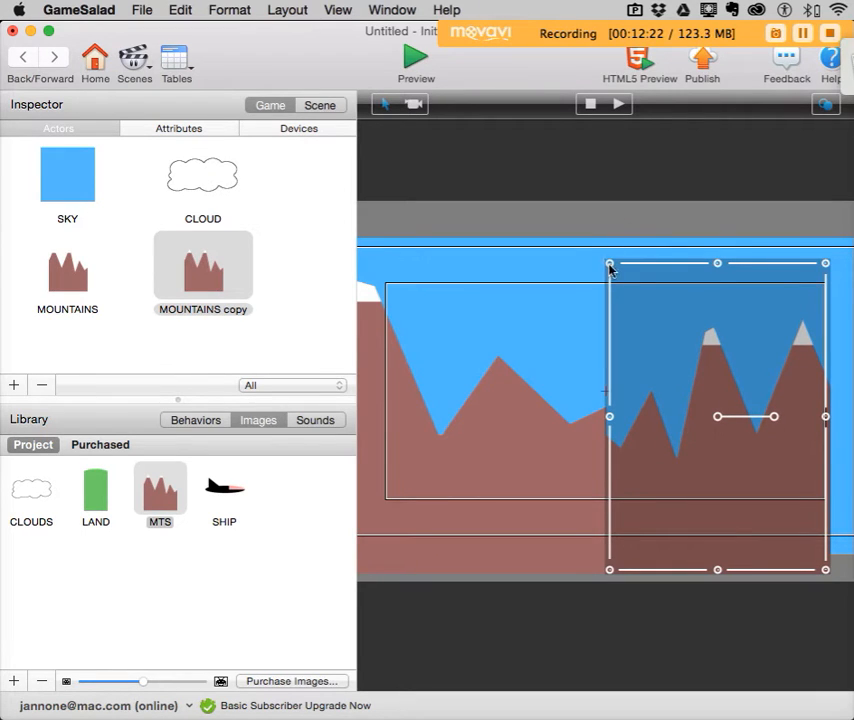
pyautogui.moveTo(612, 268); pyautogui.dragTo(615, 206)
pyautogui.hscroll(5, 810, 375)
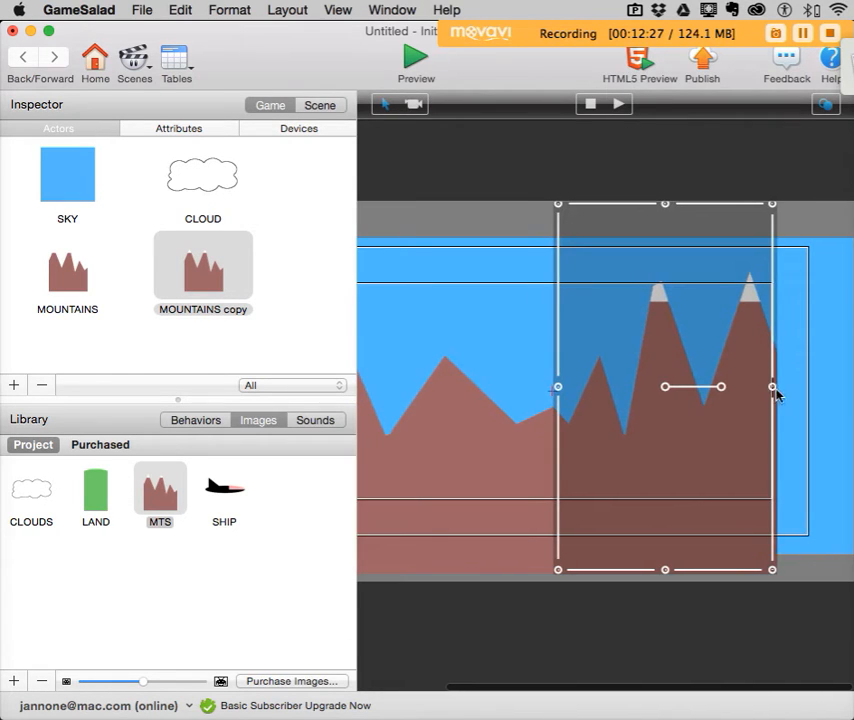
pyautogui.moveTo(778, 396); pyautogui.dragTo(853, 390)
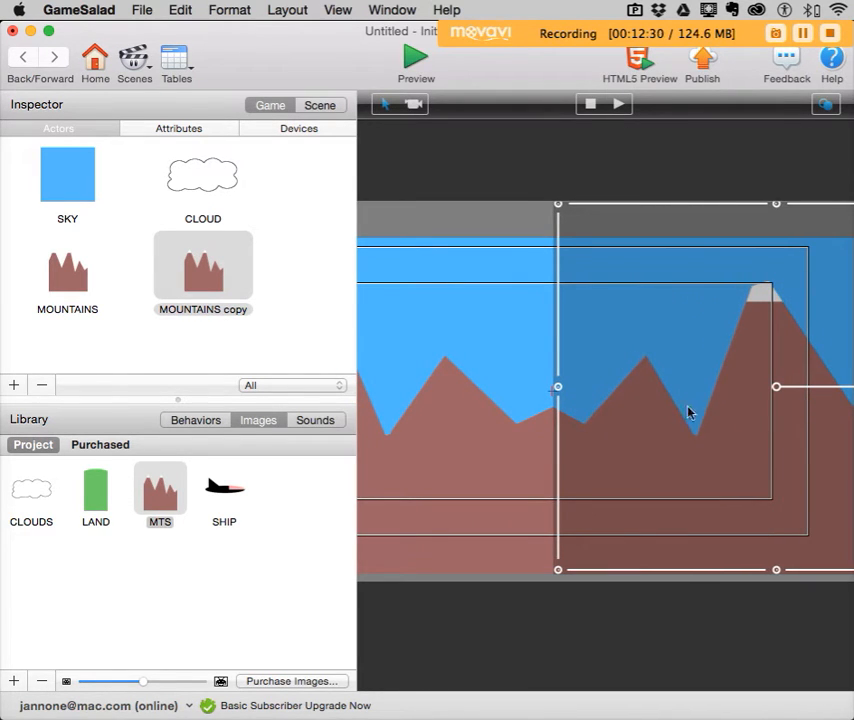
# Overlay the MOUNTAINS copy on the original, widen it slightly to match, and move it back beside the original.
pyautogui.hscroll(-10, 690, 414)
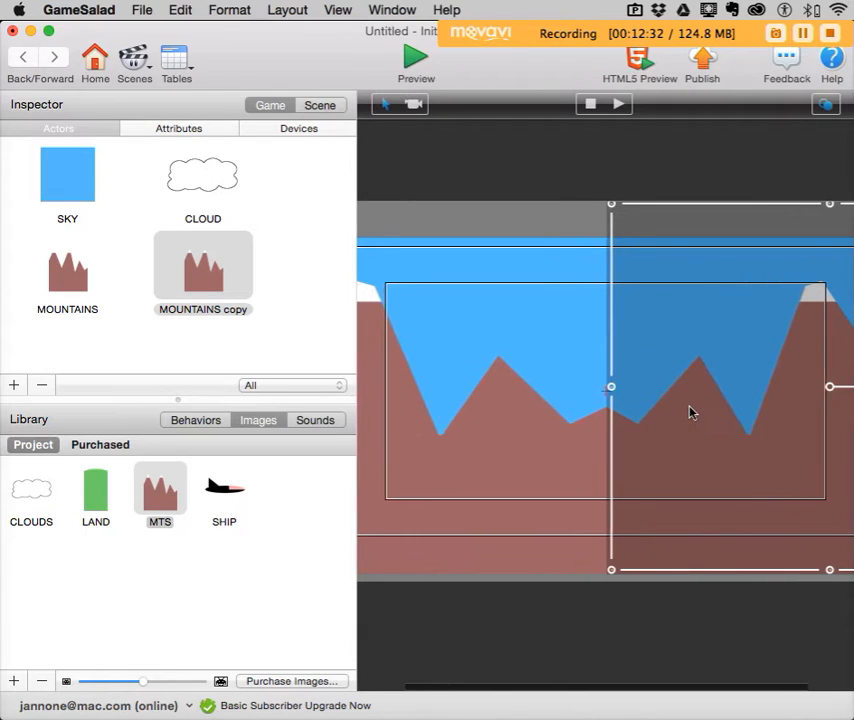
pyautogui.moveTo(741, 418); pyautogui.dragTo(484, 410)
pyautogui.hscroll(8, 519, 412)
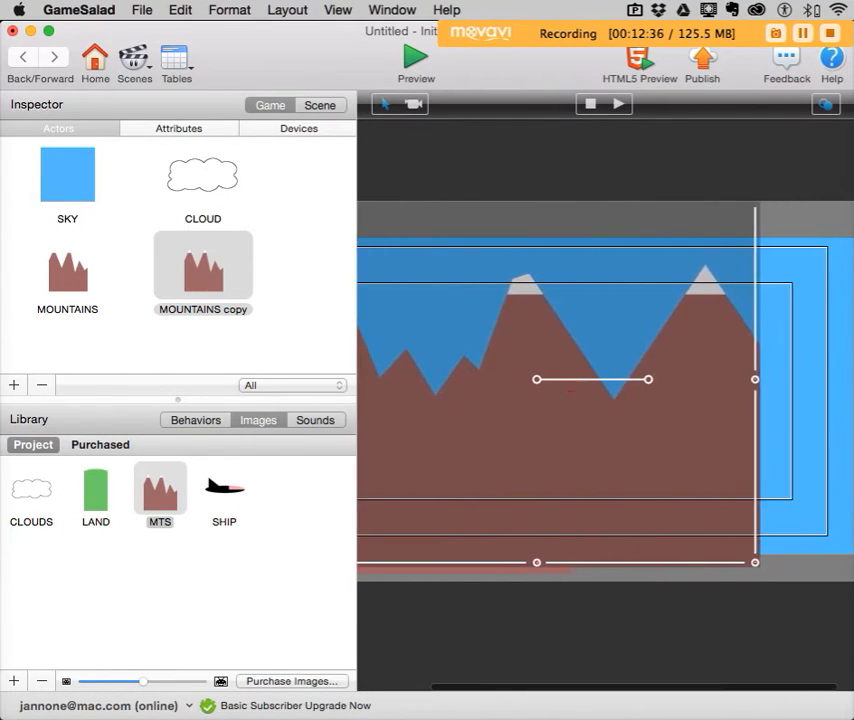
pyautogui.moveTo(754, 381); pyautogui.dragTo(791, 384)
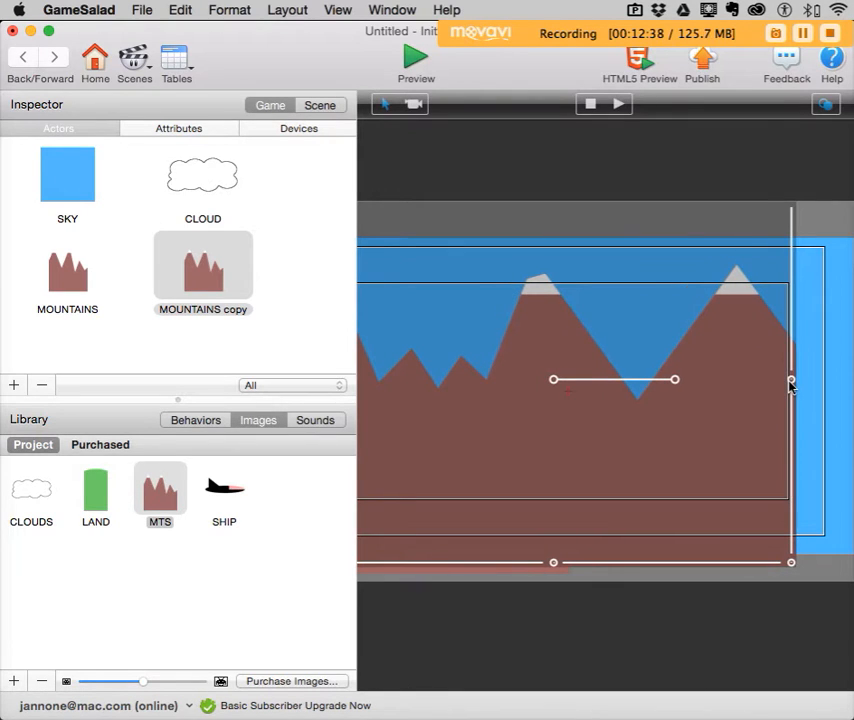
pyautogui.moveTo(486, 414); pyautogui.dragTo(746, 424)
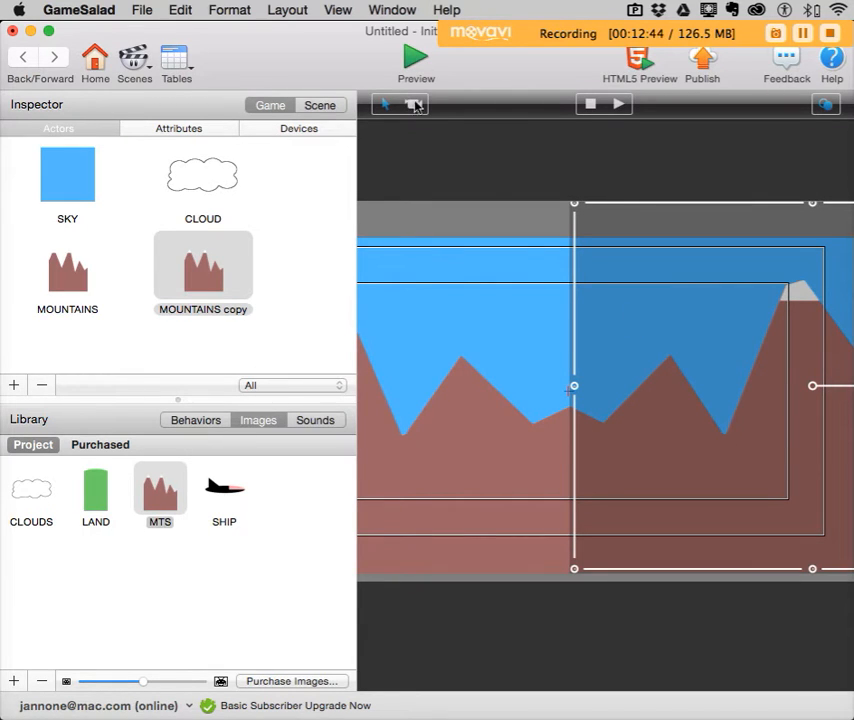
# Preview the scrolling mountains, return to the scene editor and compare how the two mountain actors adjoin.
pyautogui.click(412, 58)
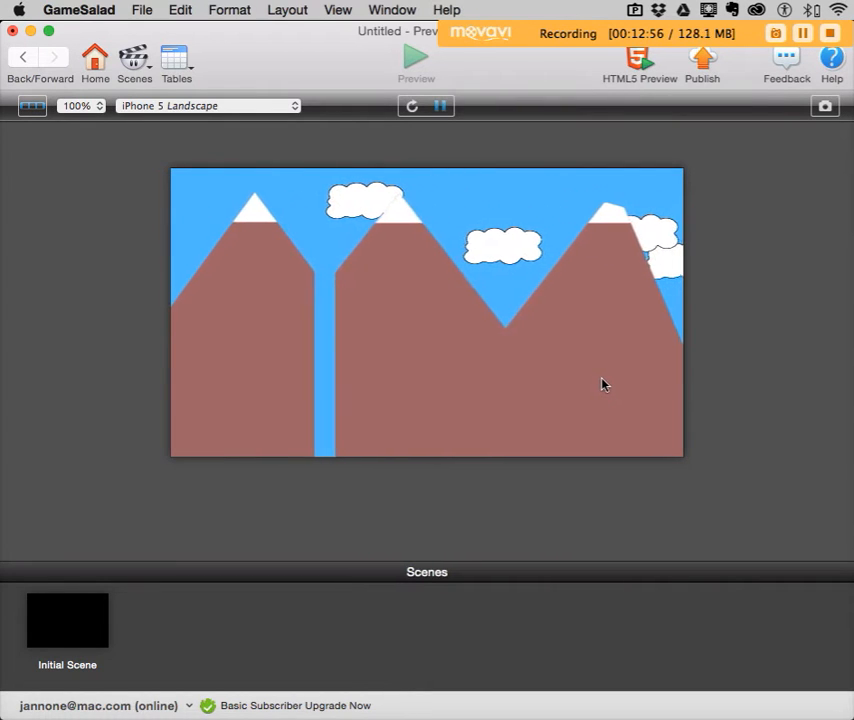
pyautogui.click(23, 57)
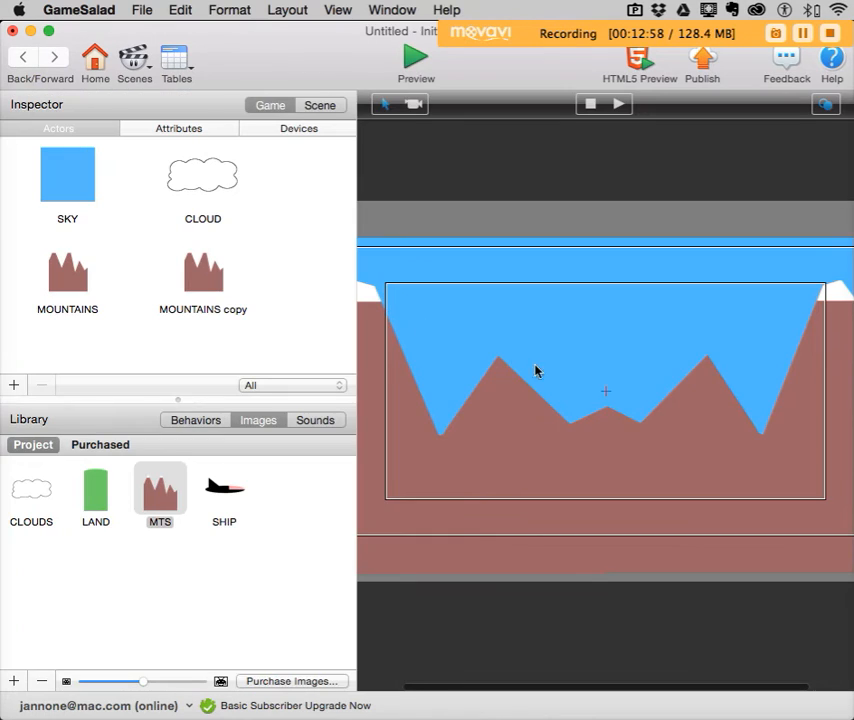
pyautogui.hscroll(5, 674, 382)
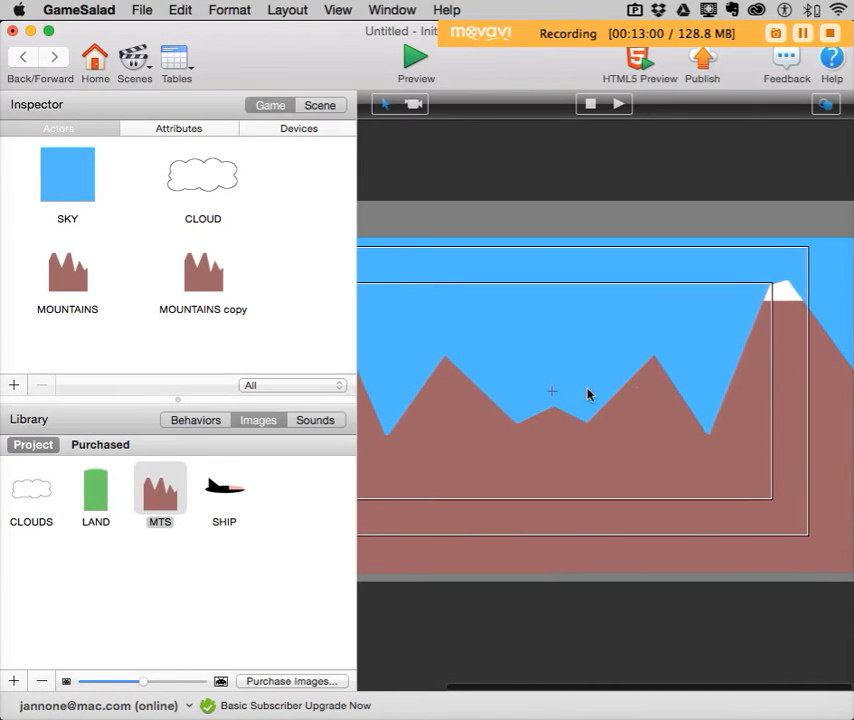
pyautogui.hscroll(-15, 588, 394)
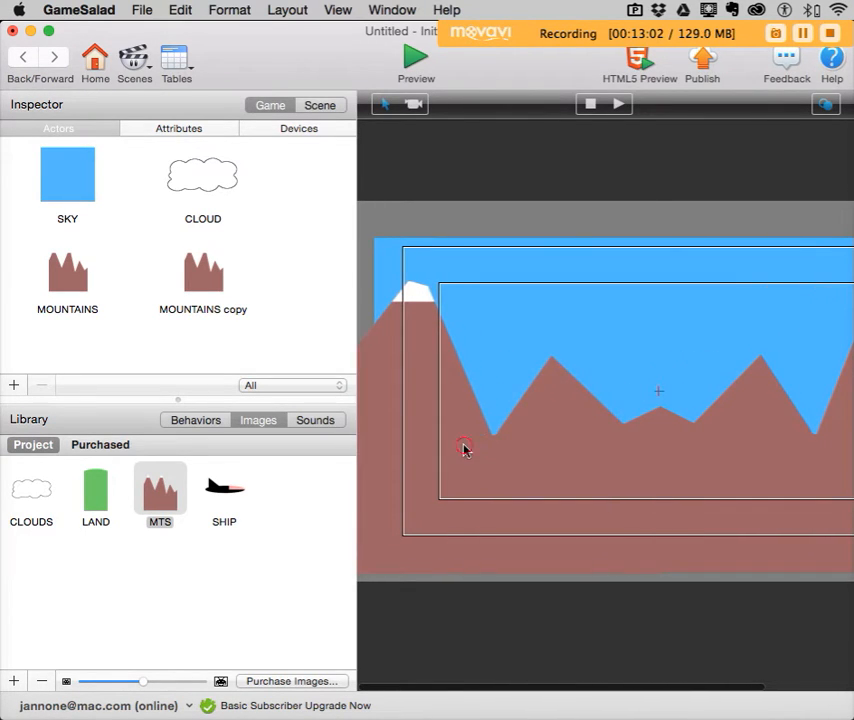
pyautogui.click(464, 449)
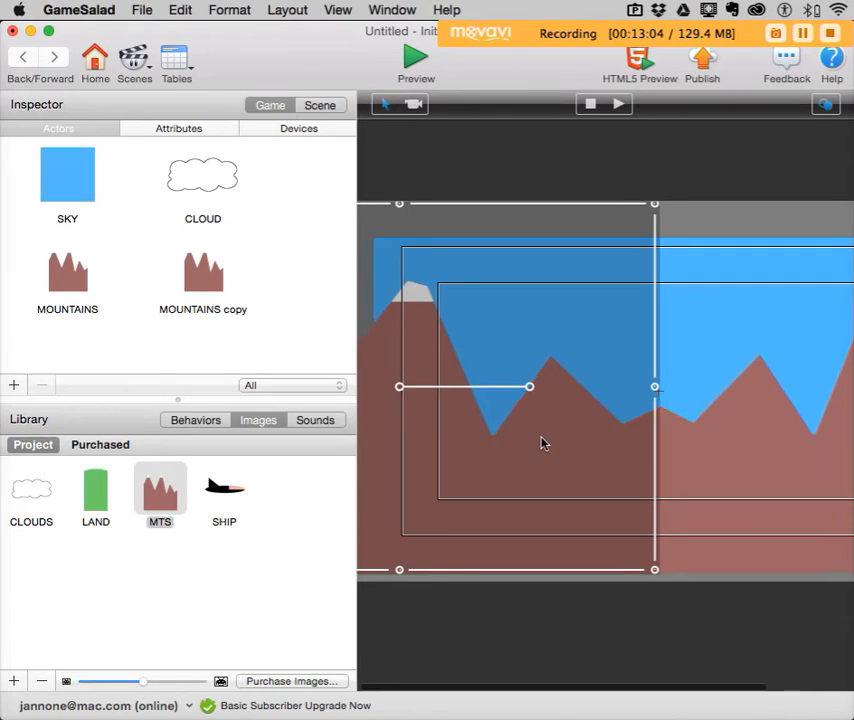
pyautogui.hscroll(5, 590, 440)
# Widen the MOUNTAINS copy further over the original, set it back against the original's right edge and preview the scrolling.
pyautogui.click(670, 431)
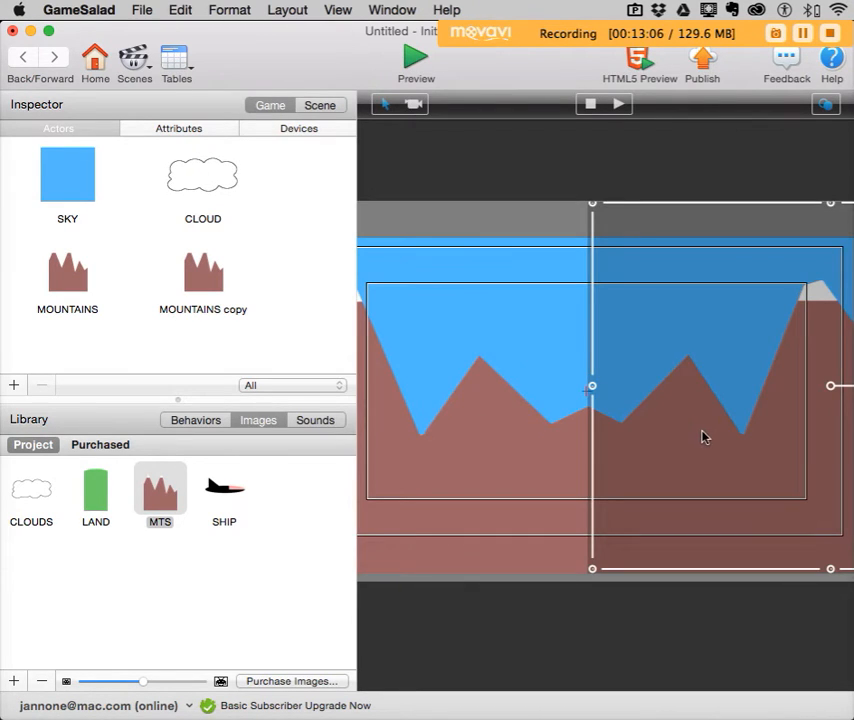
pyautogui.rightClick(716, 433)
pyautogui.click(680, 400)
pyautogui.moveTo(680, 400); pyautogui.dragTo(369, 405)
pyautogui.moveTo(754, 389); pyautogui.dragTo(796, 392)
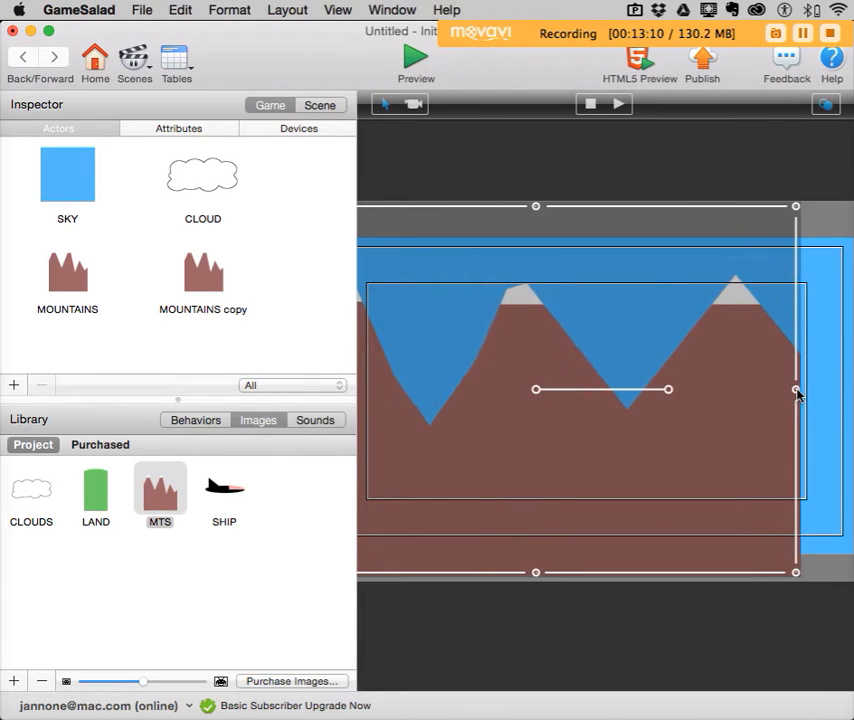
pyautogui.moveTo(520, 424); pyautogui.dragTo(820, 424)
pyautogui.click(415, 63)
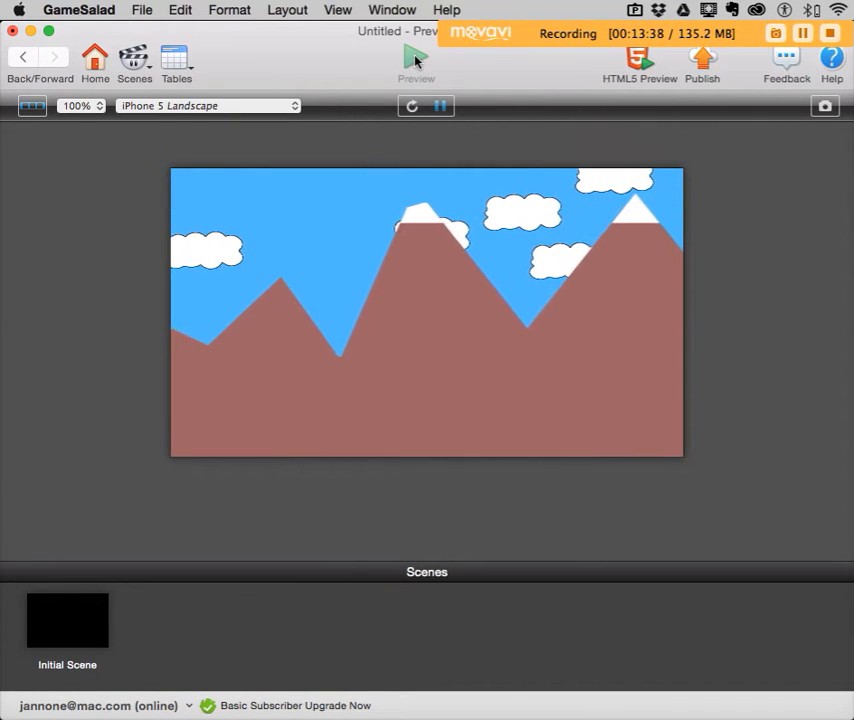
pyautogui.click(21, 60)
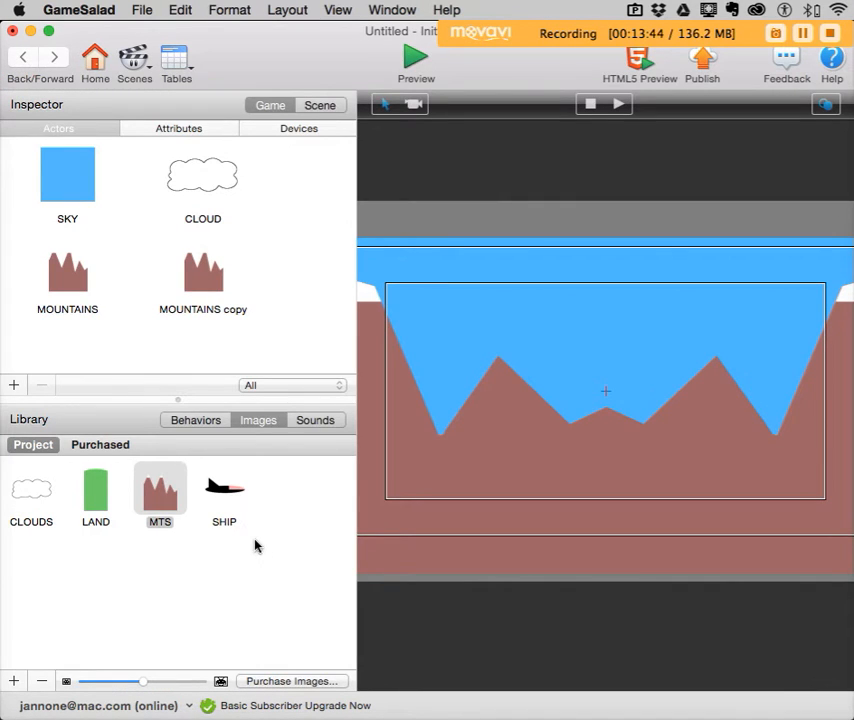
# Create a new actor with the SHIP image and name it SHIP.
pyautogui.click(226, 492)
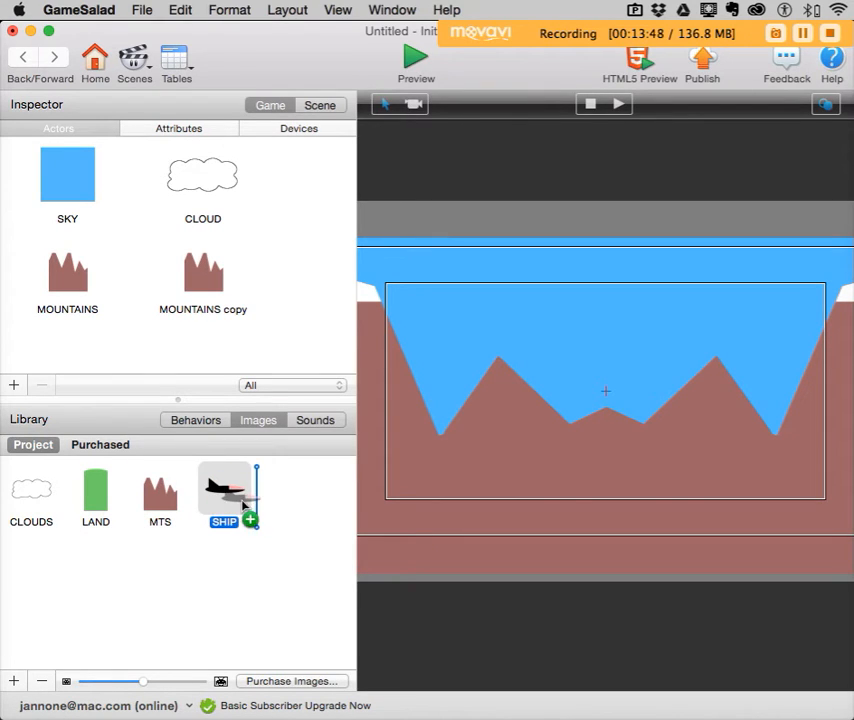
pyautogui.click(14, 385)
pyautogui.moveTo(215, 505); pyautogui.dragTo(90, 365)
pyautogui.doubleClick(70, 364)
pyautogui.write('SHIP')
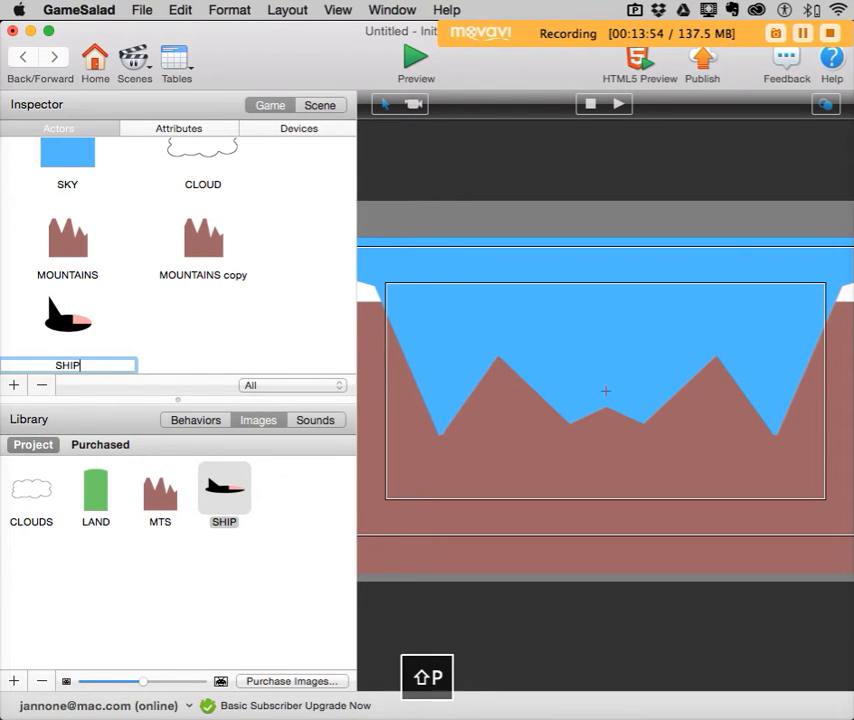
pyautogui.click(213, 334)
# Place the SHIP actor in the left part of the scene and preview it over the scrolling background.
pyautogui.moveTo(67, 318); pyautogui.dragTo(478, 385)
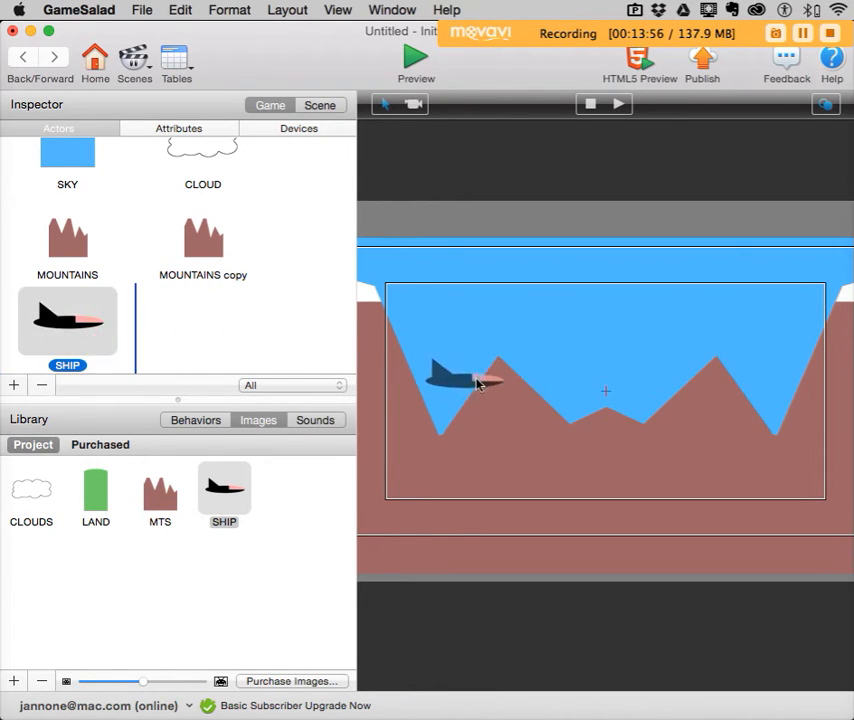
pyautogui.click(410, 57)
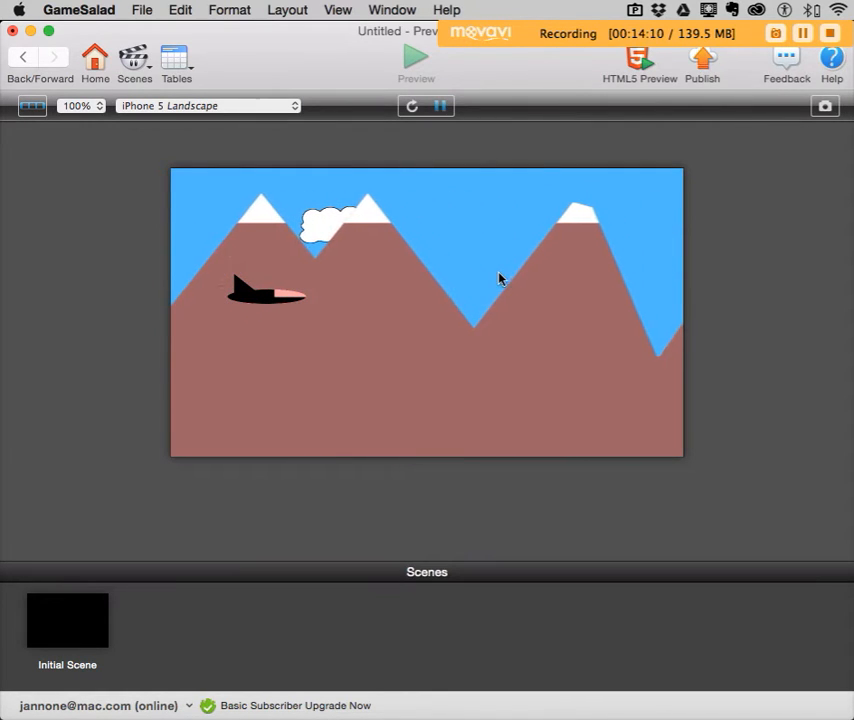
pyautogui.click(24, 62)
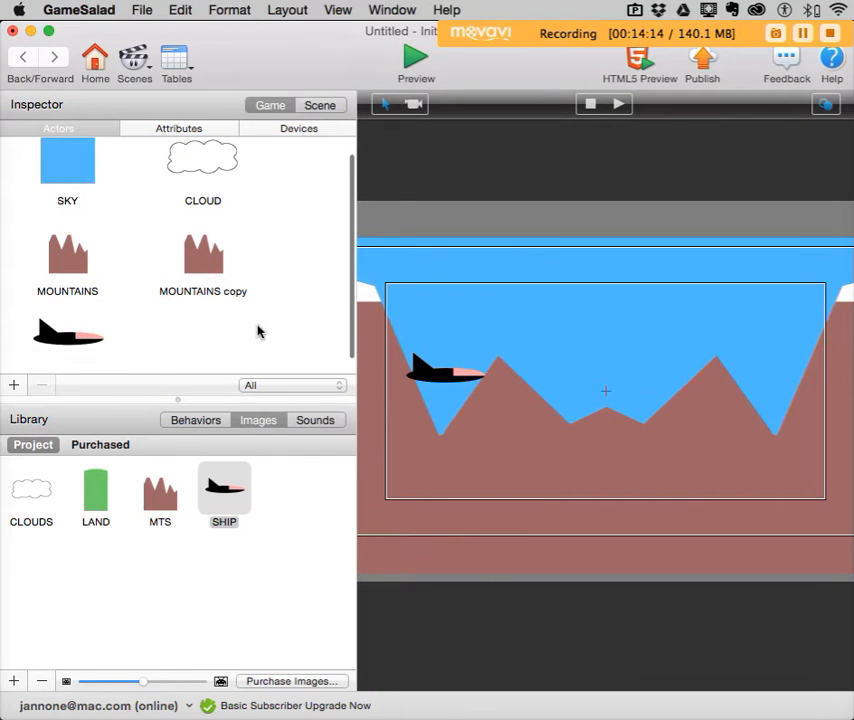
# Create a new actor named GAME FUNCTIONS and place it above the visible area of the scene.
pyautogui.scroll(-1, 257, 331)
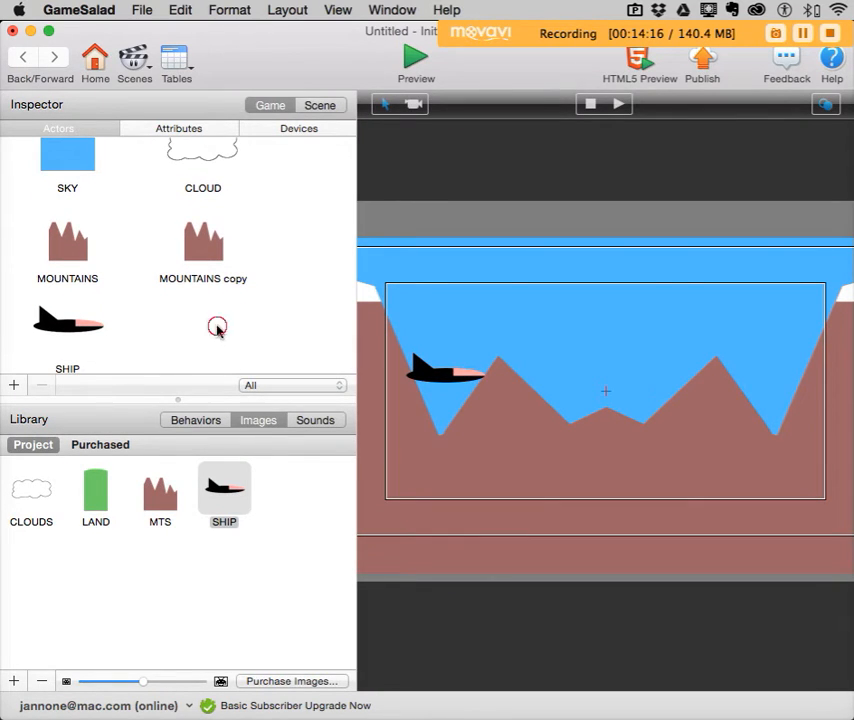
pyautogui.click(14, 384)
pyautogui.click(205, 365)
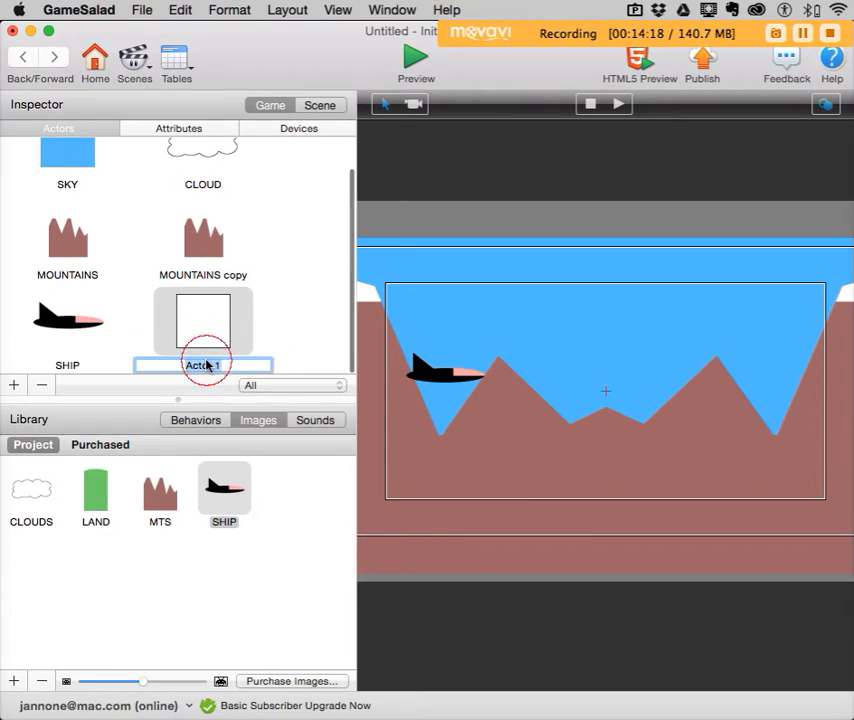
pyautogui.write('GAME FUN')
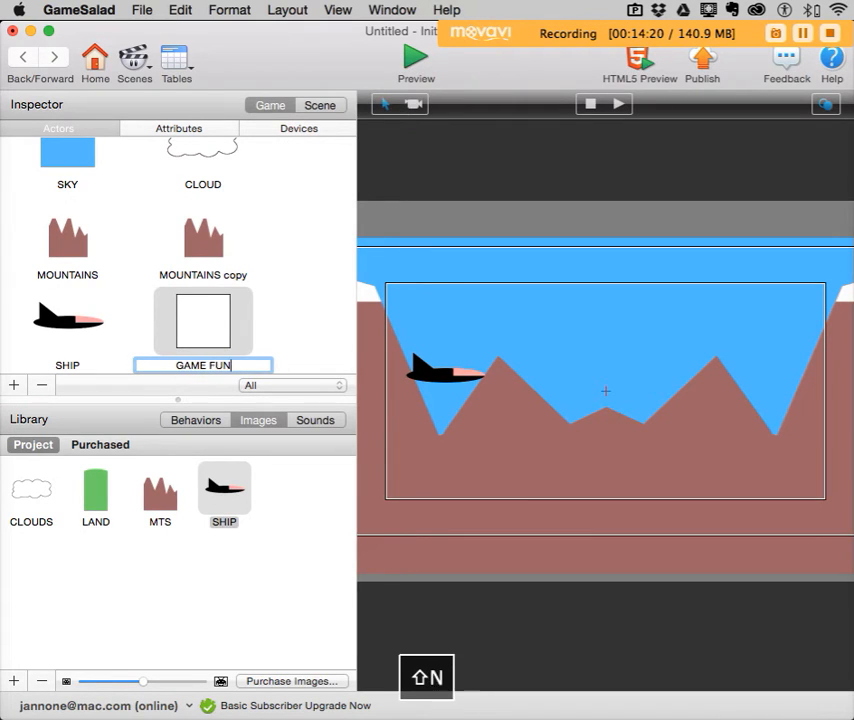
pyautogui.write('CTIUONS')
pyautogui.press('BackSpace')
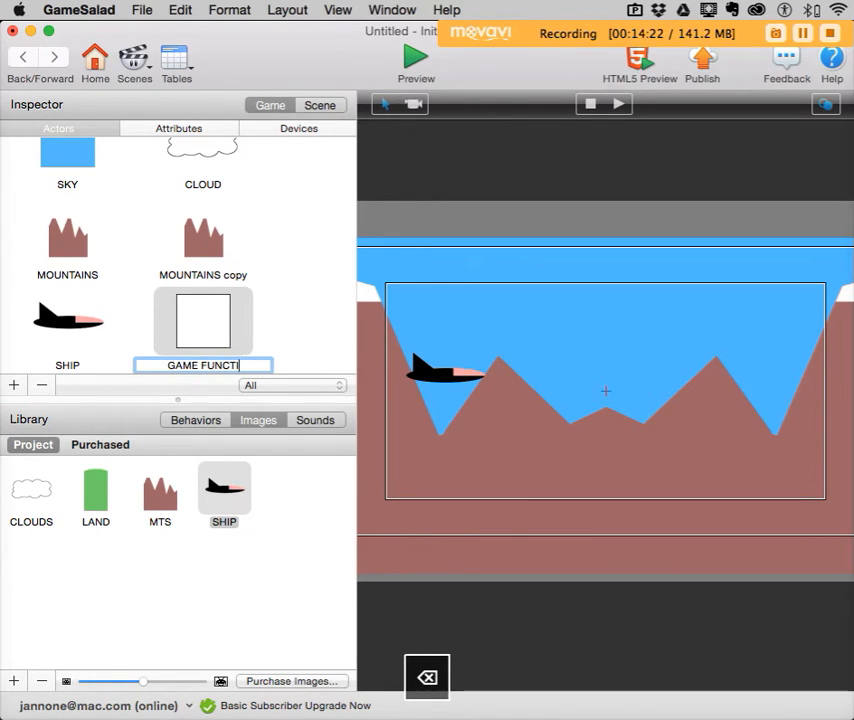
pyautogui.write('IONS')
pyautogui.click(280, 326)
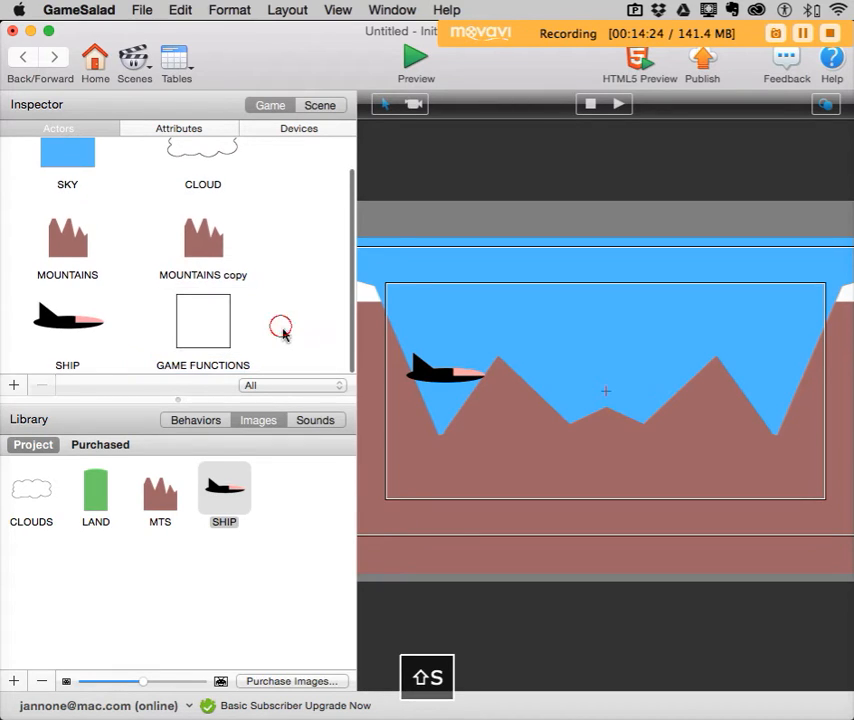
pyautogui.scroll(1, 291, 317)
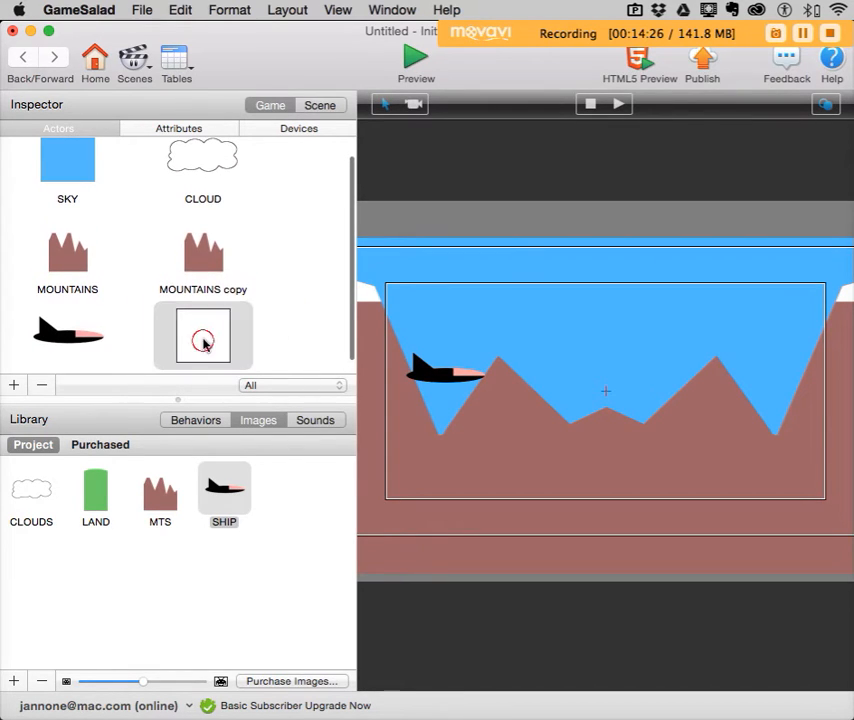
pyautogui.moveTo(191, 334); pyautogui.dragTo(433, 198)
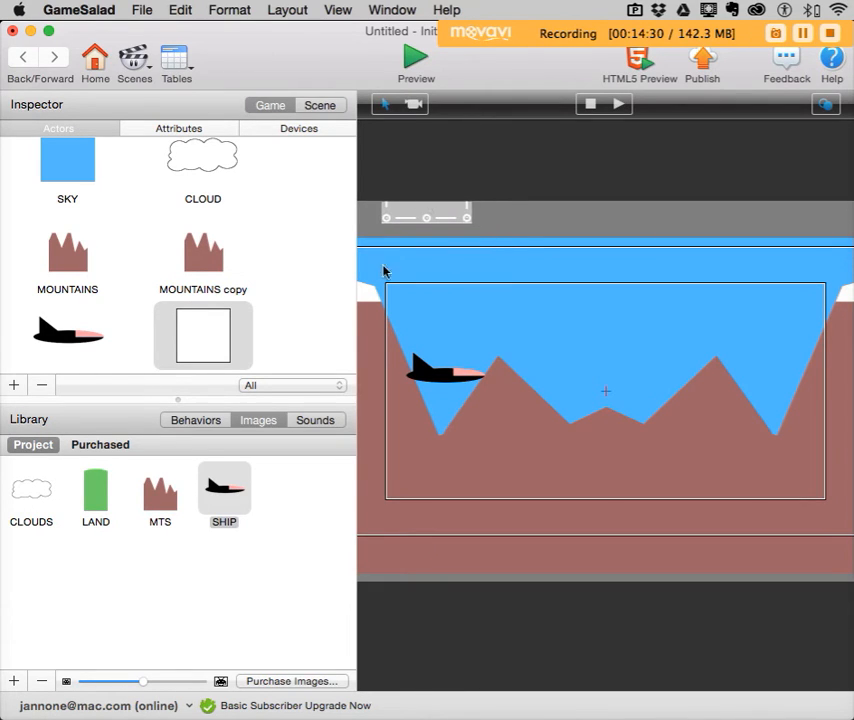
# Open the GAME FUNCTIONS actor and add a Spawn Actor behavior to it.
pyautogui.doubleClick(199, 344)
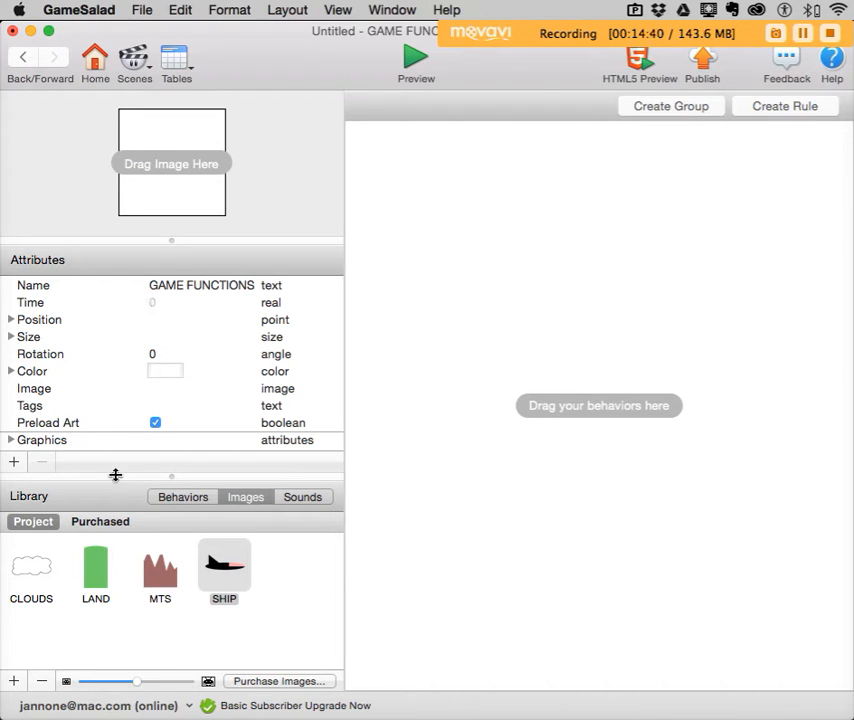
pyautogui.click(183, 499)
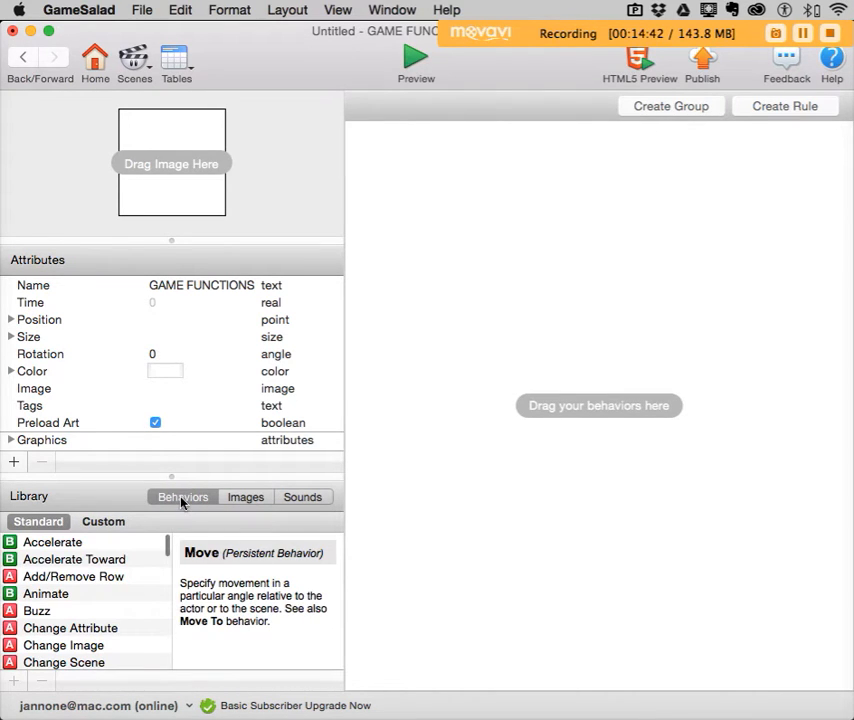
pyautogui.scroll(-5, 90, 595)
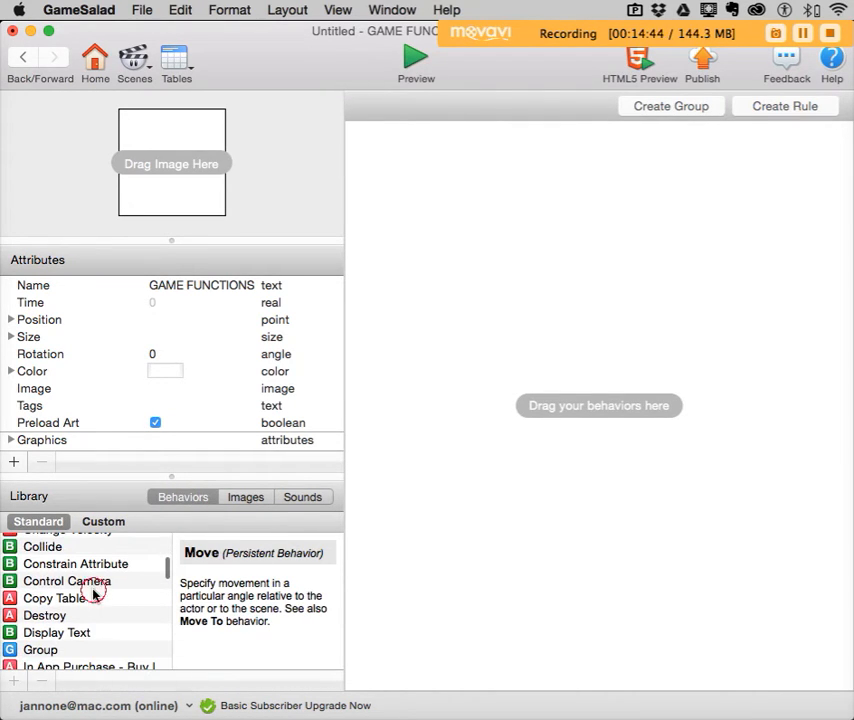
pyautogui.press('s')
pyautogui.press('p')
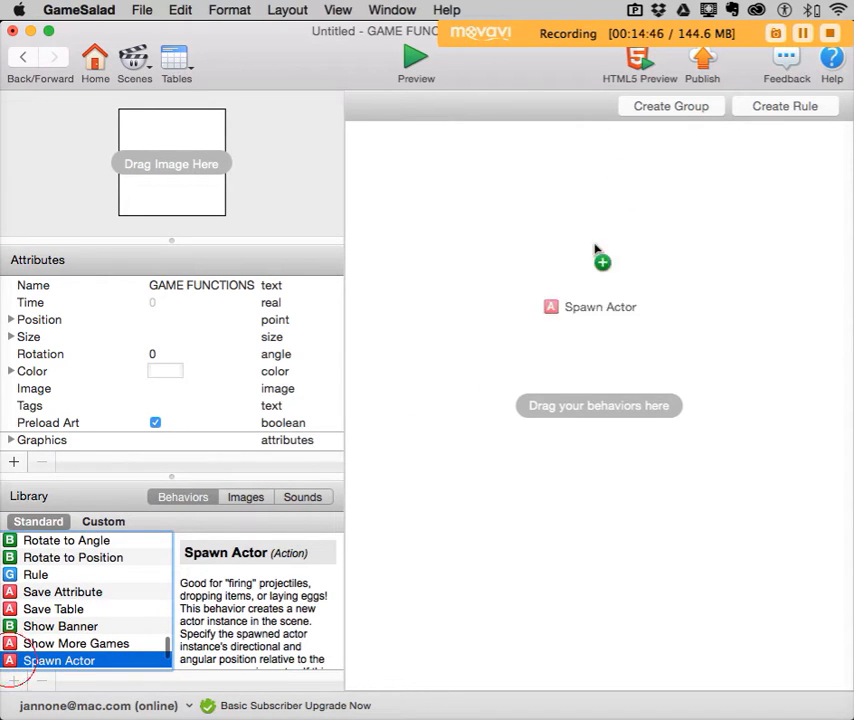
pyautogui.moveTo(595, 250); pyautogui.dragTo(415, 177)
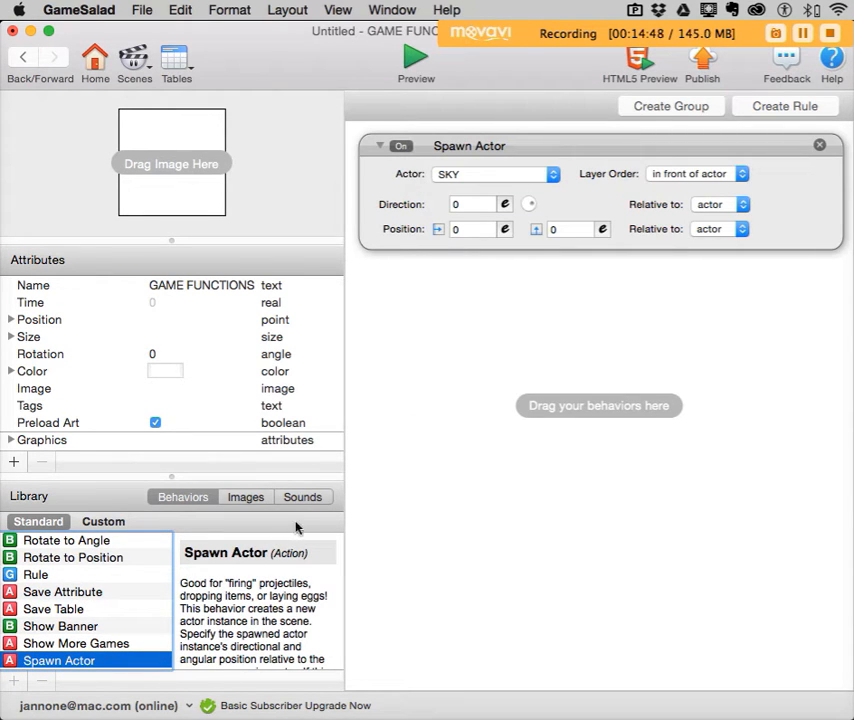
# Add a Timer behavior that runs every 1 second and nest the Spawn Actor behavior inside it.
pyautogui.scroll(-4, 63, 585)
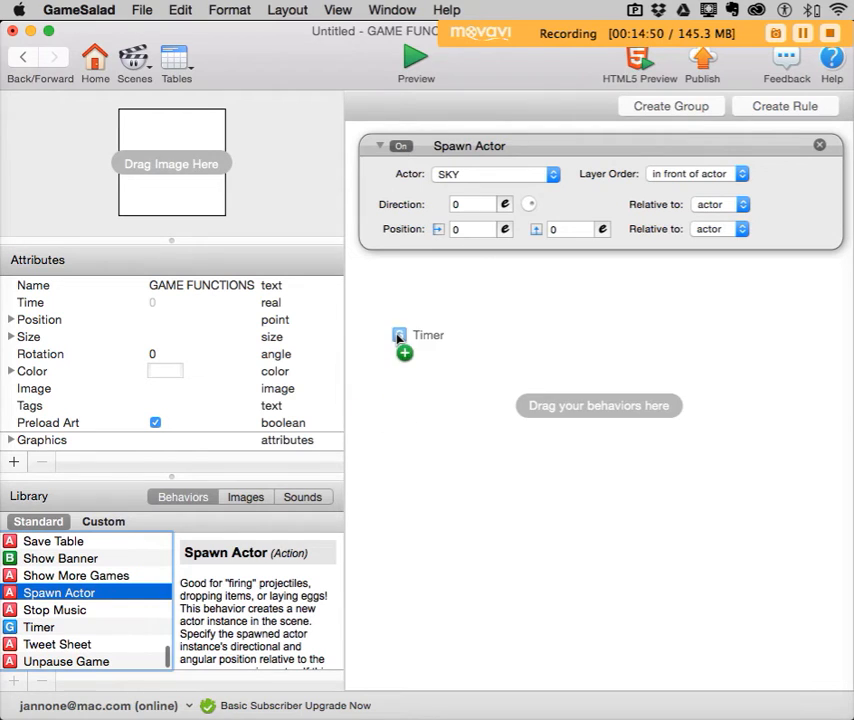
pyautogui.moveTo(398, 338); pyautogui.dragTo(457, 328)
pyautogui.click(462, 314)
pyautogui.write('1')
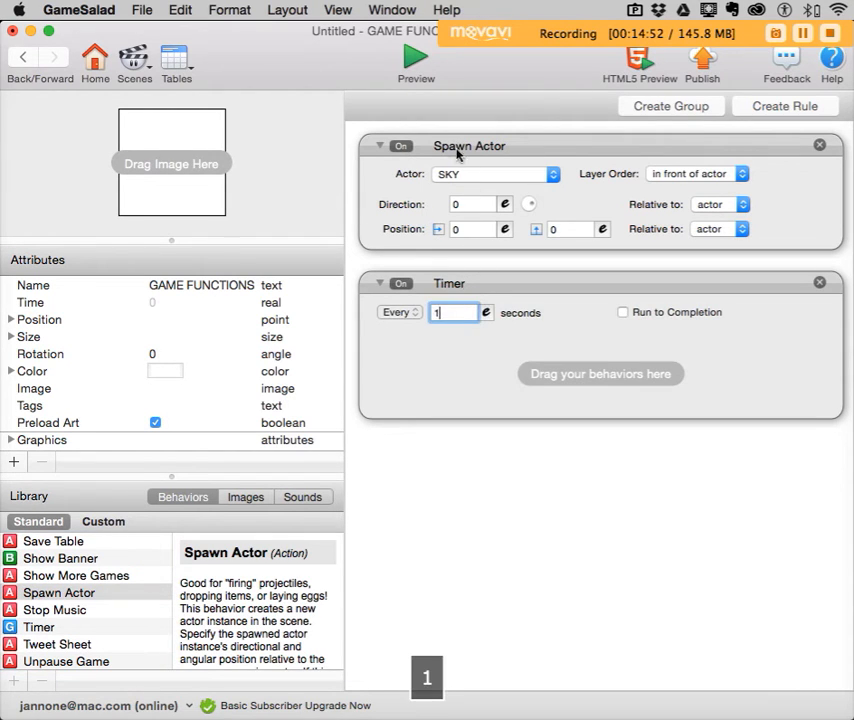
pyautogui.moveTo(457, 152); pyautogui.dragTo(492, 362)
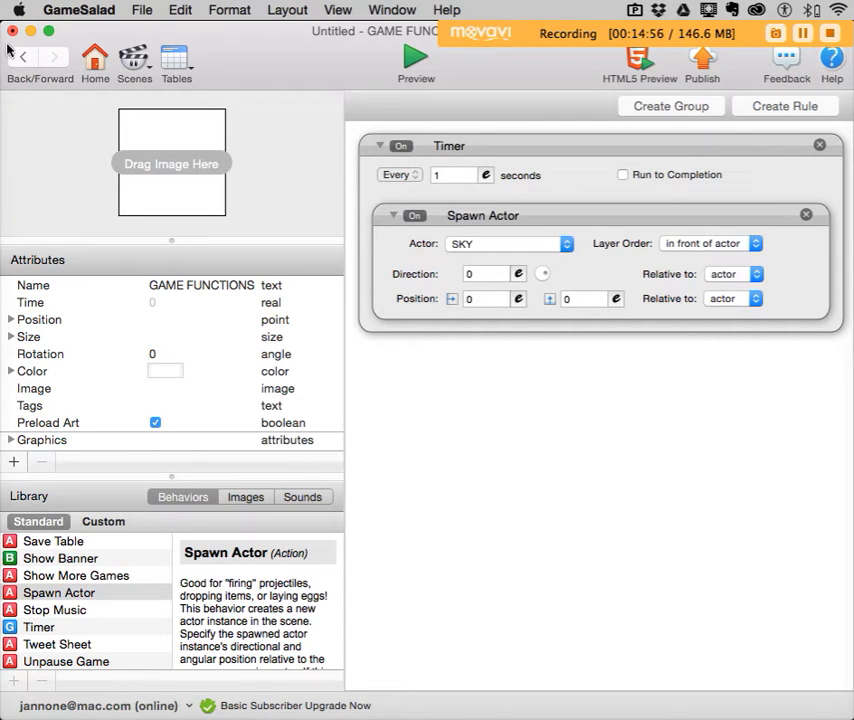
pyautogui.click(488, 245)
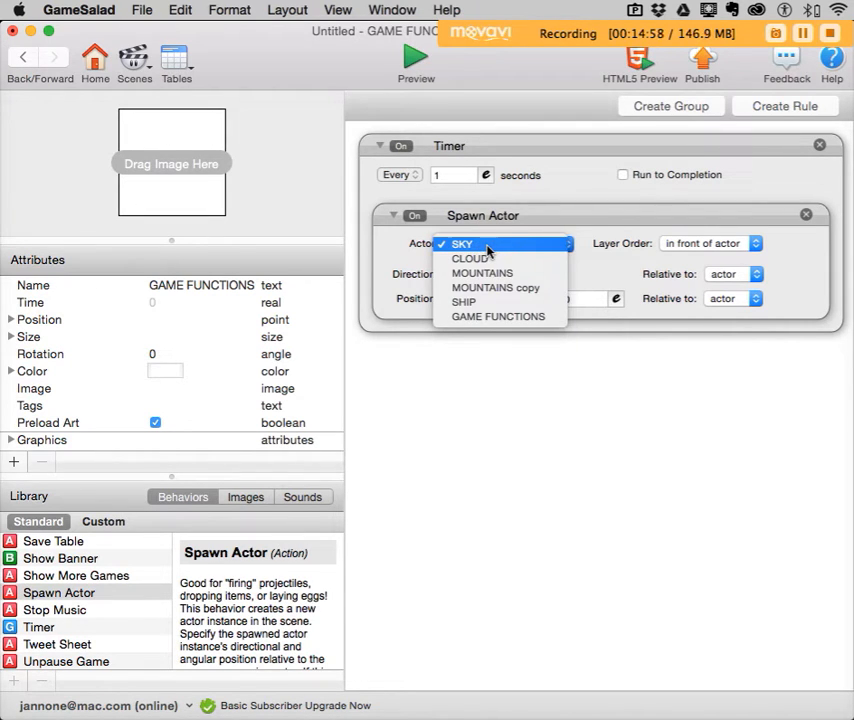
pyautogui.click(500, 240)
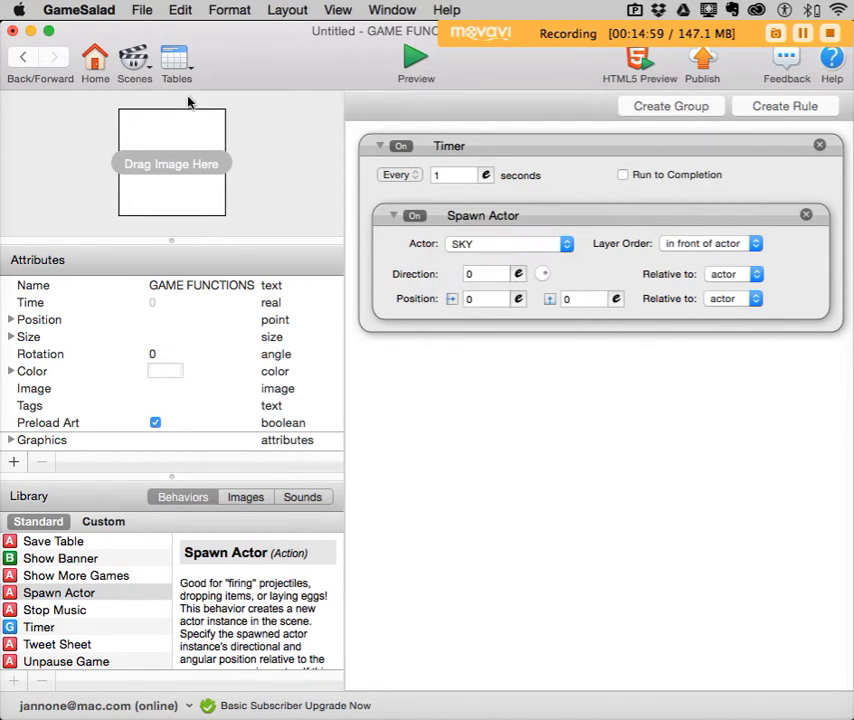
# Create a new actor named LAND and assign the LAND image to it.
pyautogui.click(25, 57)
pyautogui.scroll(-1, 124, 337)
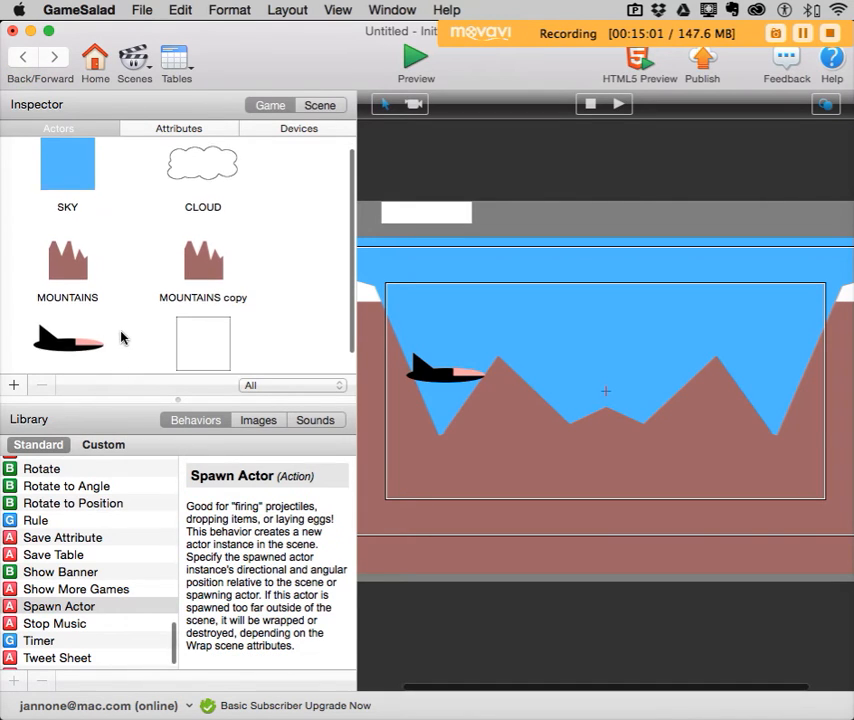
pyautogui.click(13, 384)
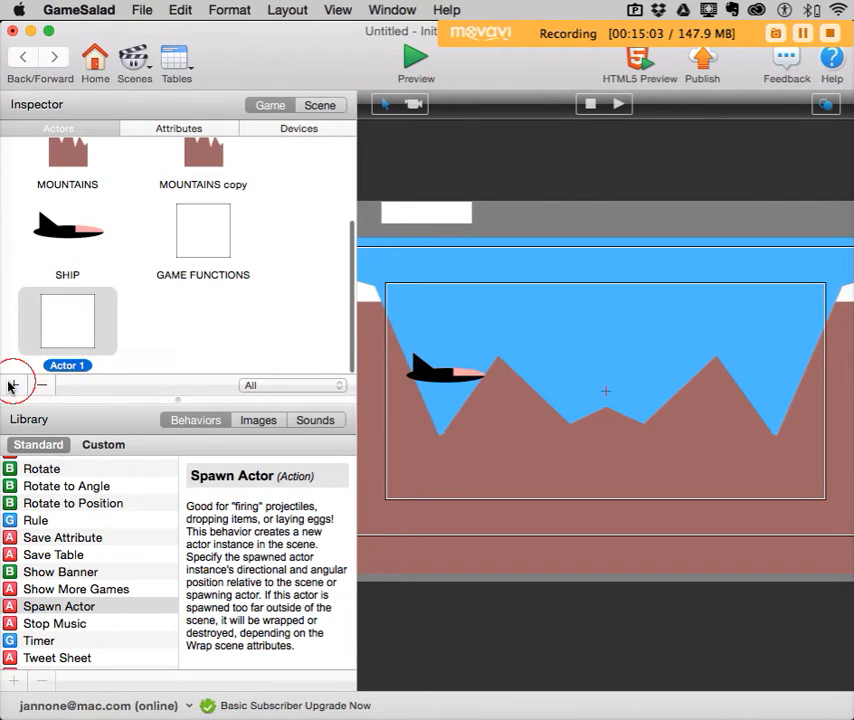
pyautogui.click(73, 362)
pyautogui.write('L')
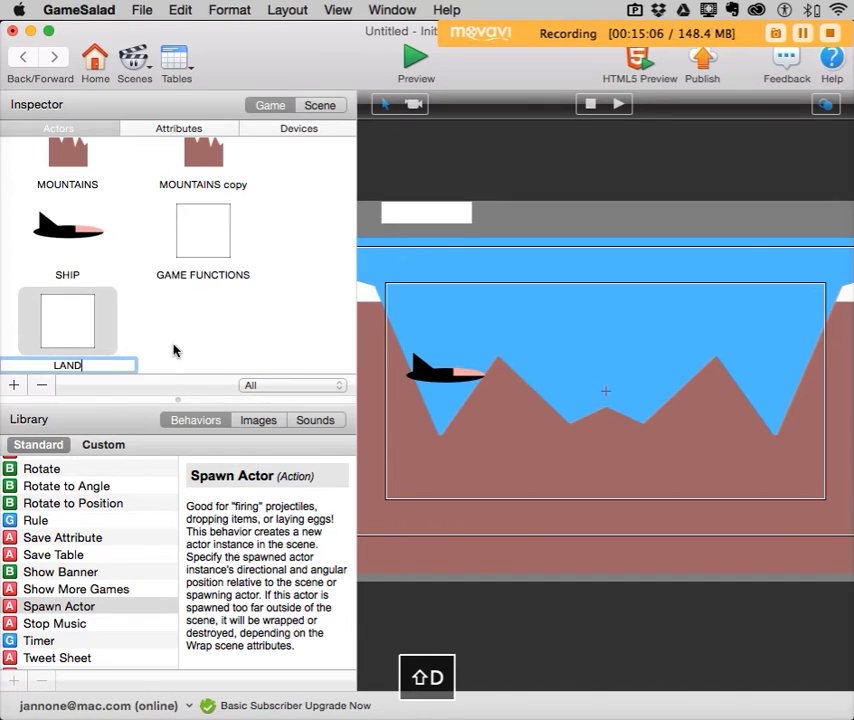
pyautogui.write('AND')
pyautogui.press('Return')
pyautogui.click(258, 420)
pyautogui.moveTo(94, 490); pyautogui.dragTo(62, 313)
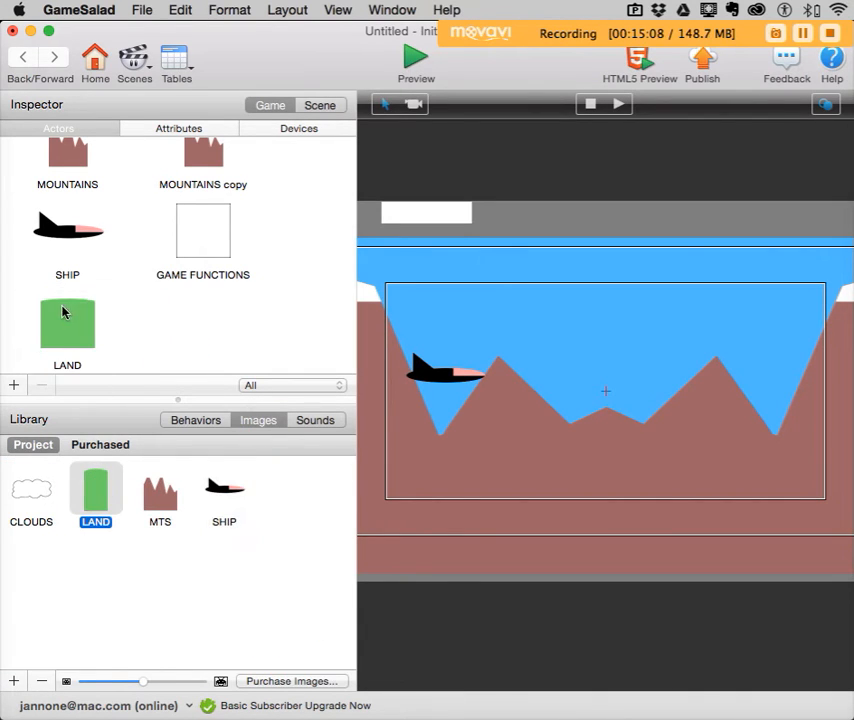
# Check the Move direction and speed used by the MOUNTAINS actor.
pyautogui.scroll(2, 171, 300)
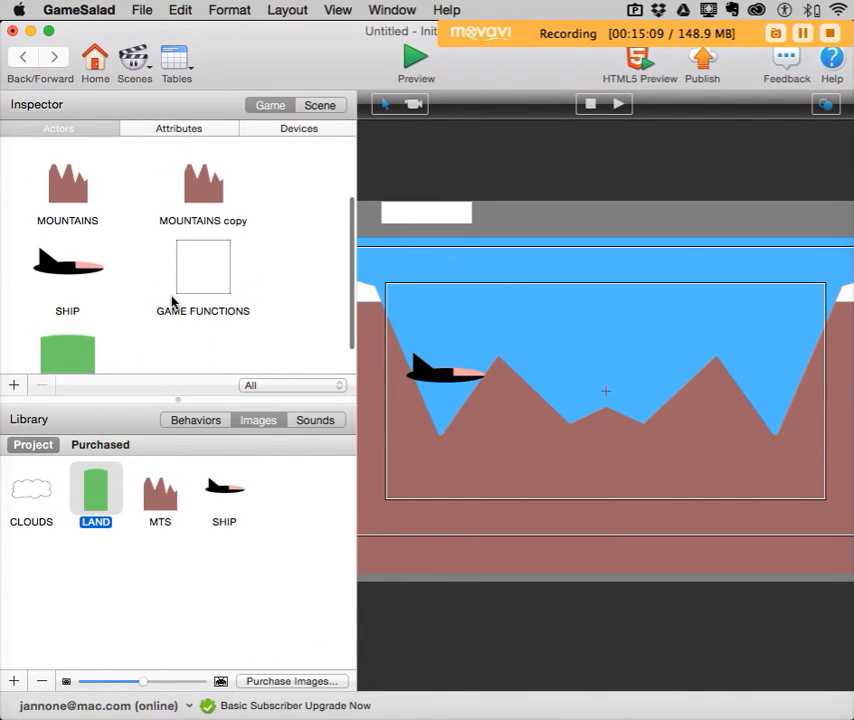
pyautogui.doubleClick(72, 192)
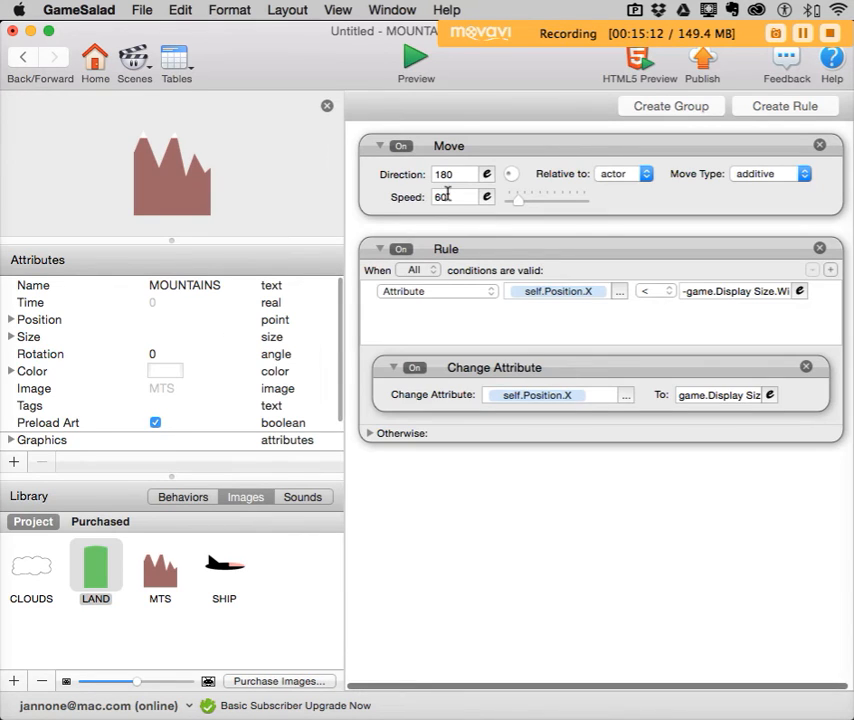
pyautogui.click(22, 58)
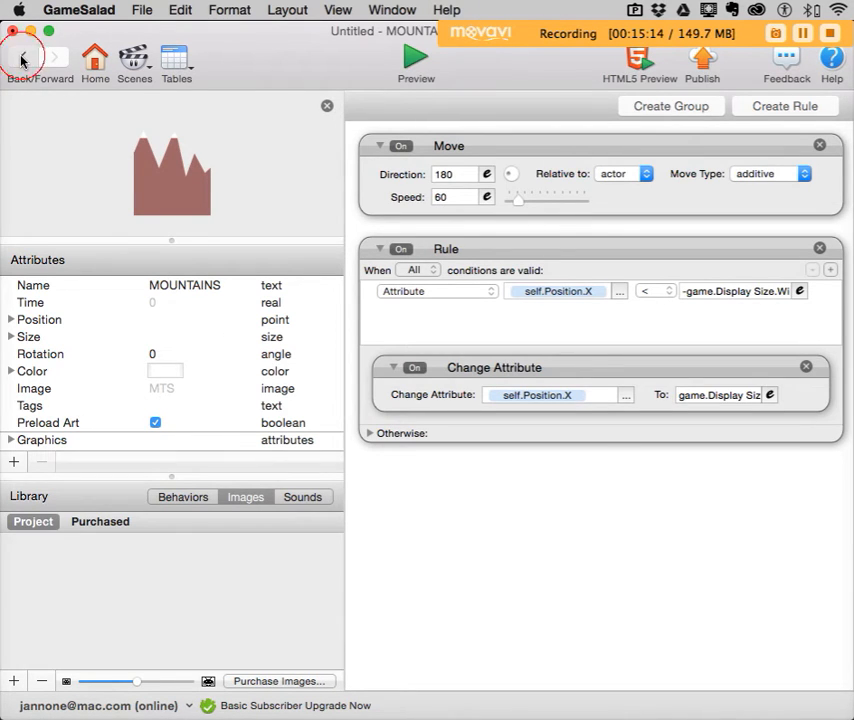
# Add a Move behavior to the LAND actor with direction 180 and speed 100.
pyautogui.scroll(-3, 128, 338)
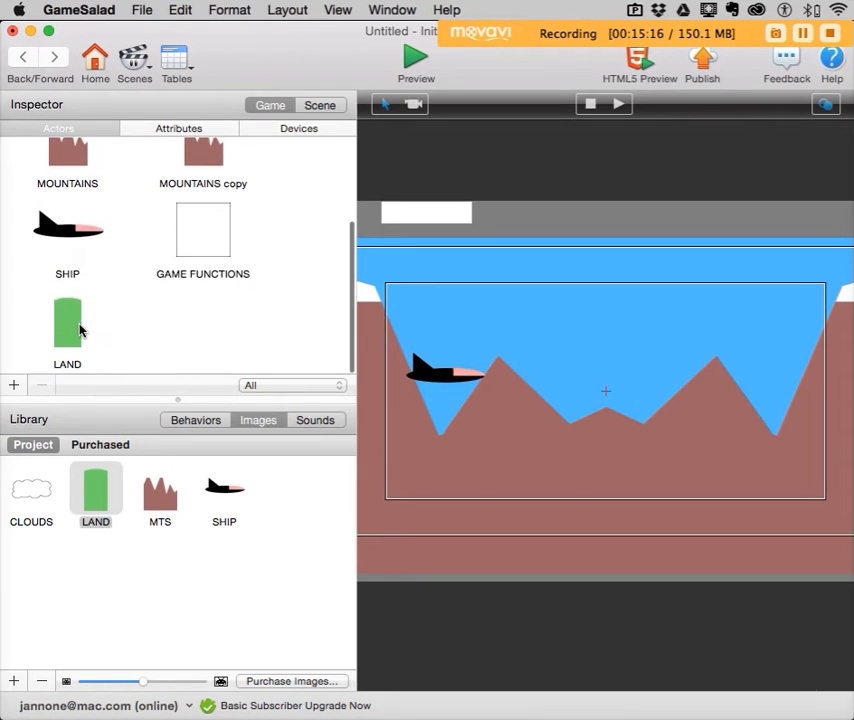
pyautogui.doubleClick(80, 330)
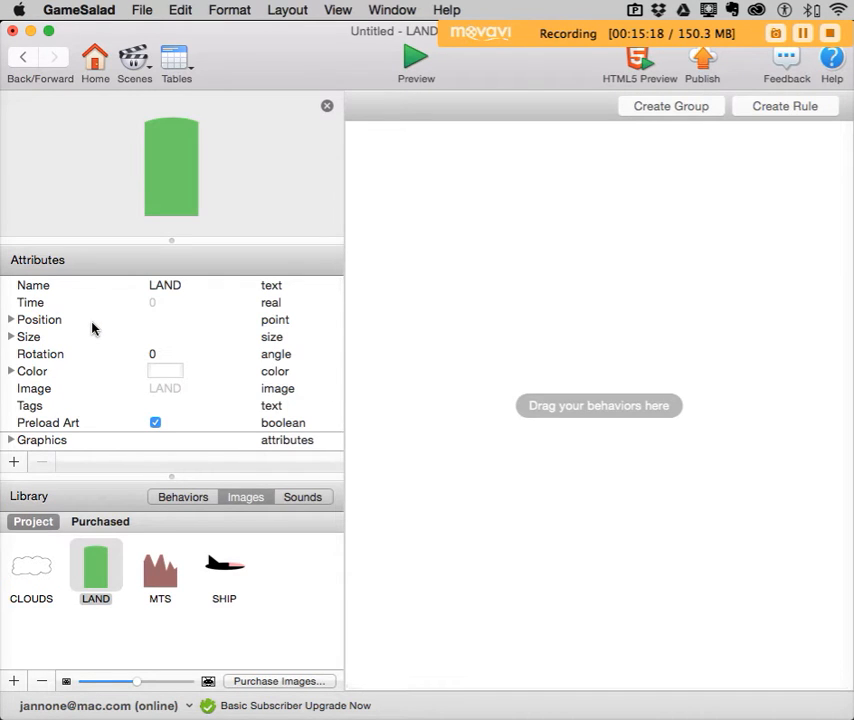
pyautogui.click(174, 497)
pyautogui.click(88, 565)
pyautogui.press('m')
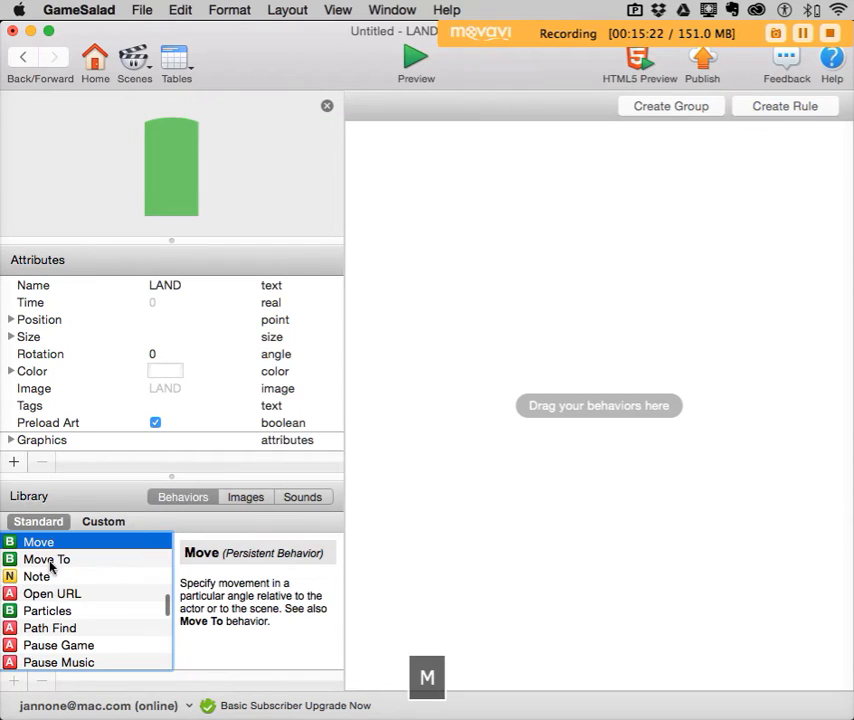
pyautogui.moveTo(10, 543); pyautogui.dragTo(431, 227)
pyautogui.click(446, 174)
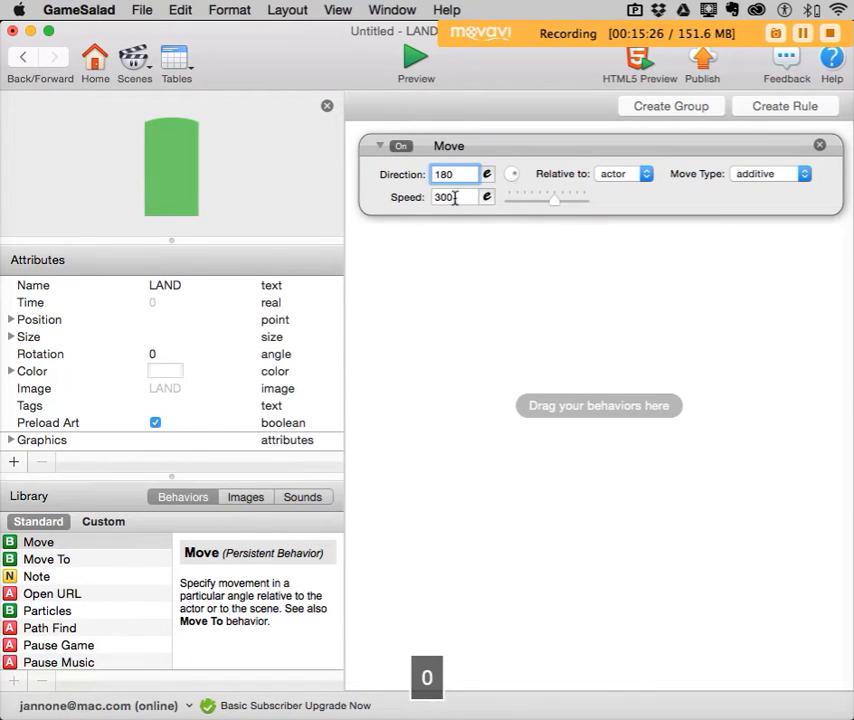
pyautogui.write('100')
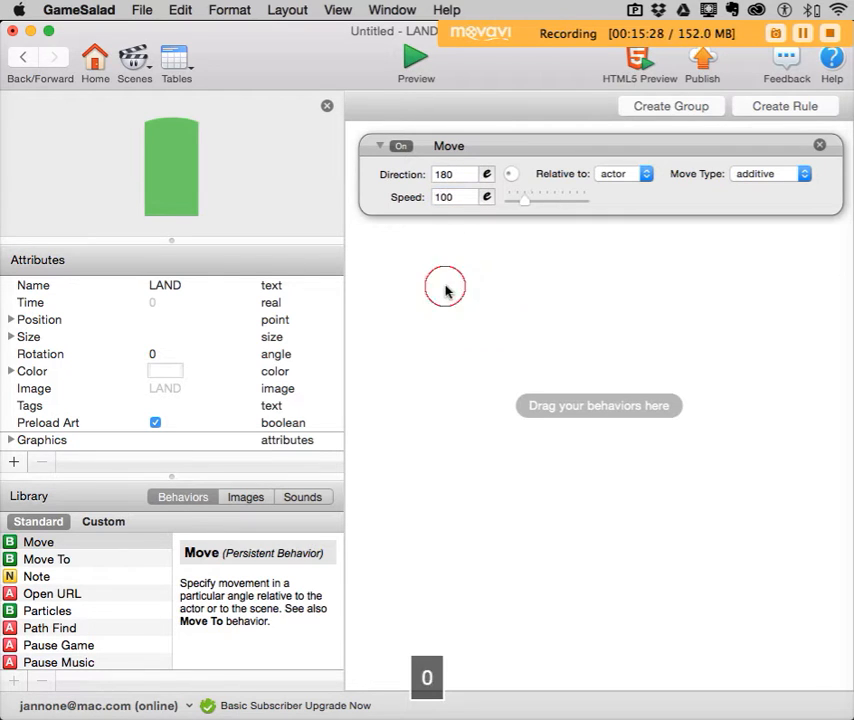
# Set the Spawn Actor behavior in GAME FUNCTIONS to spawn the LAND actor.
pyautogui.click(23, 57)
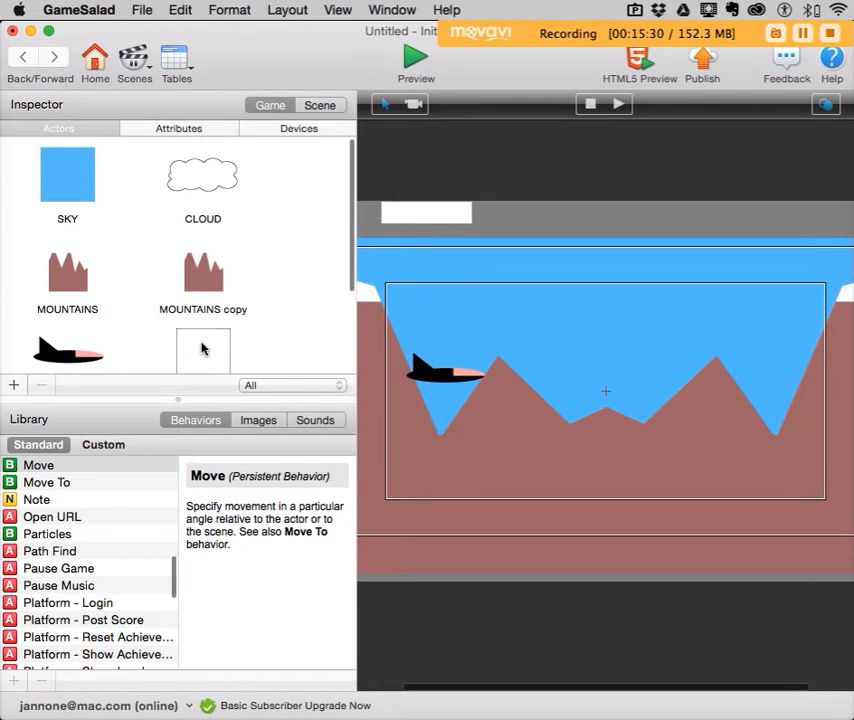
pyautogui.doubleClick(203, 348)
pyautogui.click(500, 244)
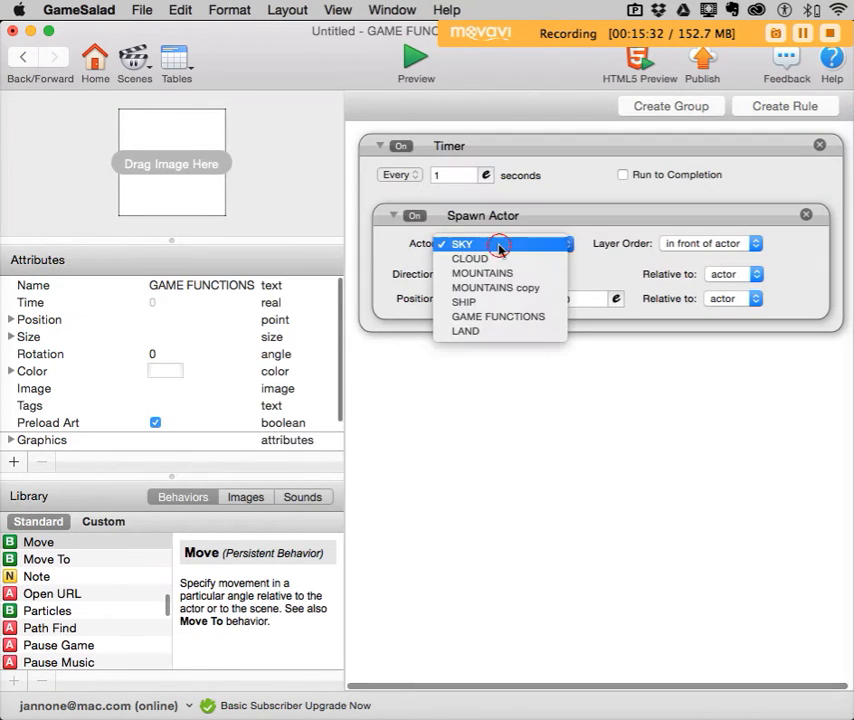
pyautogui.click(496, 331)
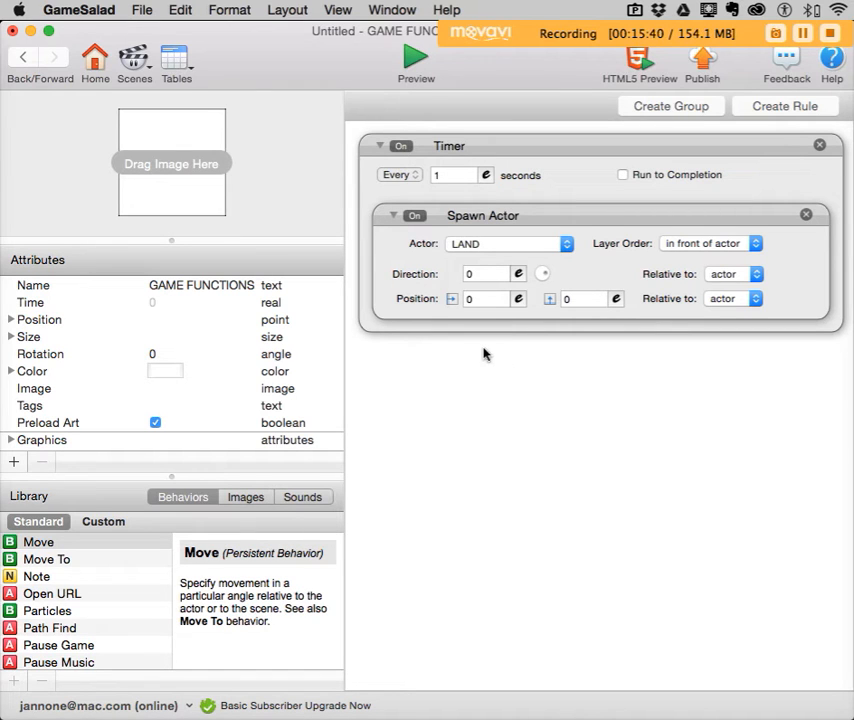
# Check the LAND actor's width and height in its size attributes.
pyautogui.click(25, 60)
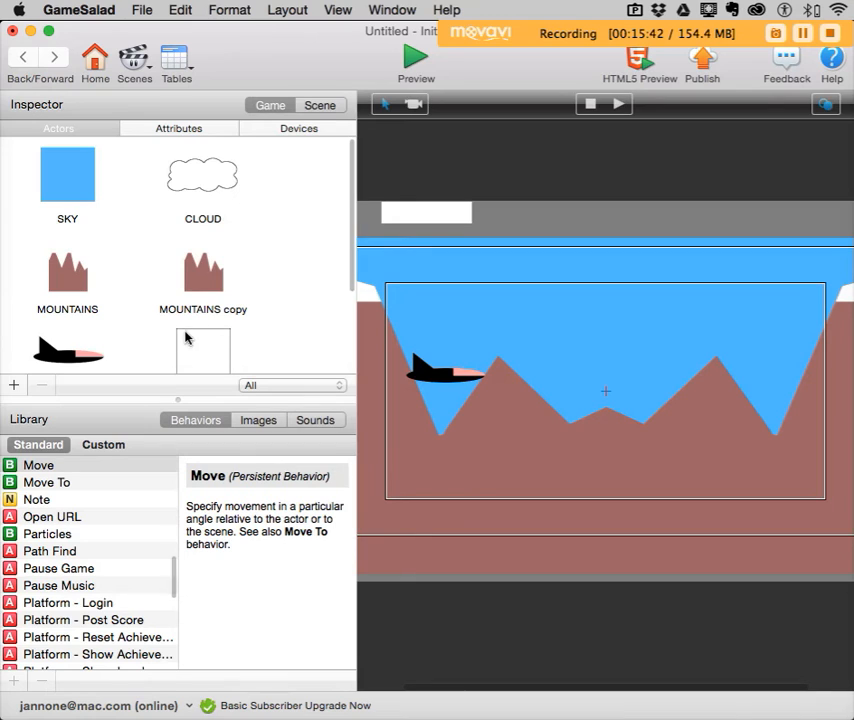
pyautogui.scroll(-3, 73, 312)
pyautogui.doubleClick(73, 312)
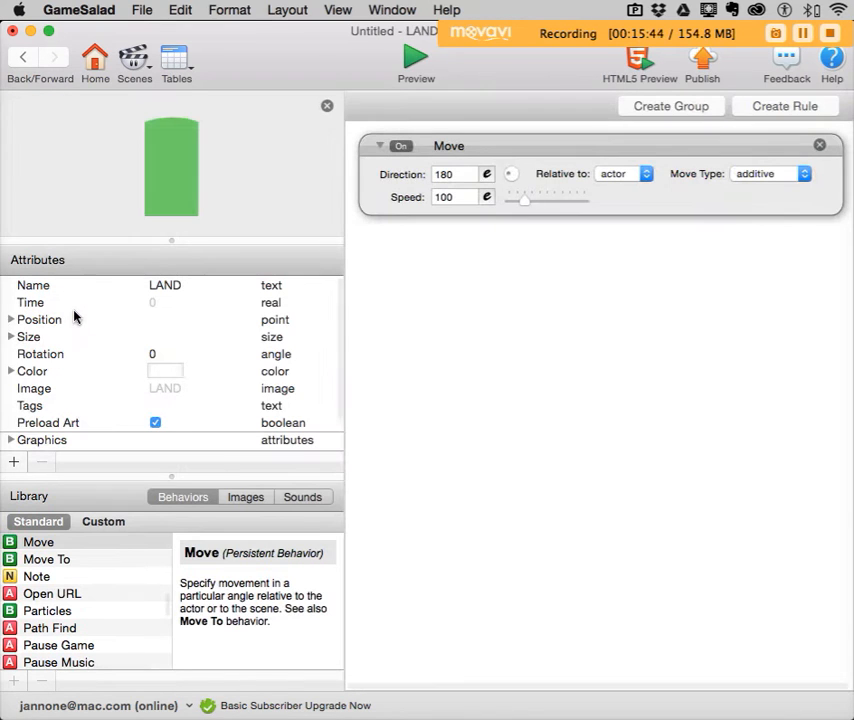
pyautogui.click(10, 338)
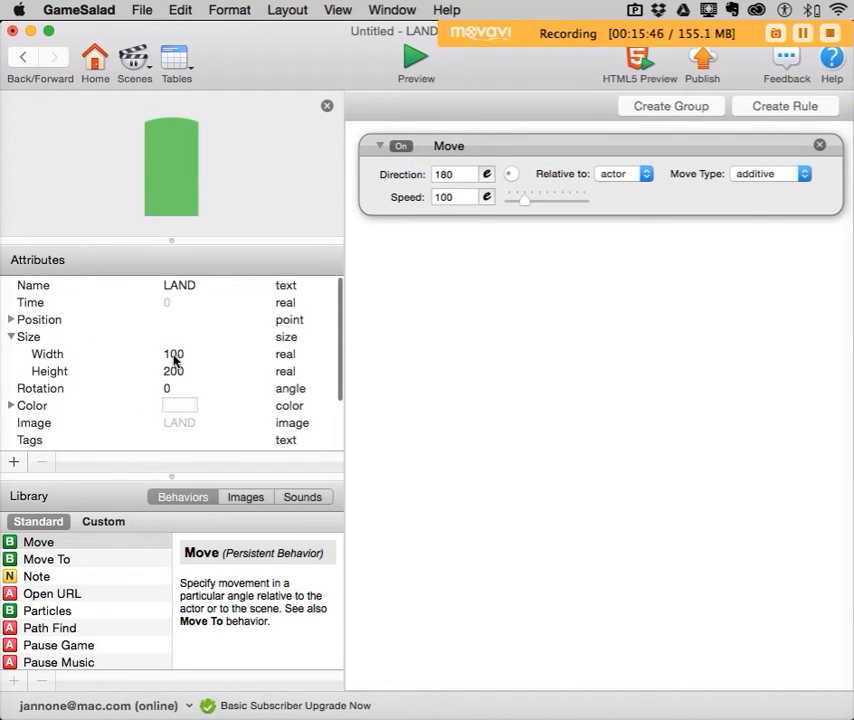
pyautogui.click(24, 57)
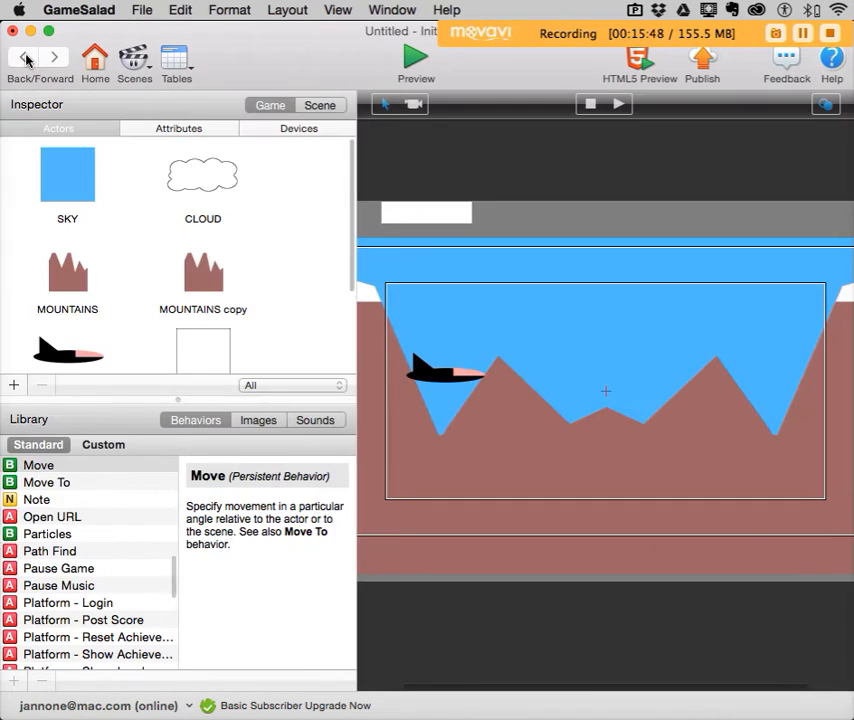
# Set the horizontal spawn position in GAME FUNCTIONS to game.Display Size.Width+50 and preview the scene.
pyautogui.scroll(-2, 240, 257)
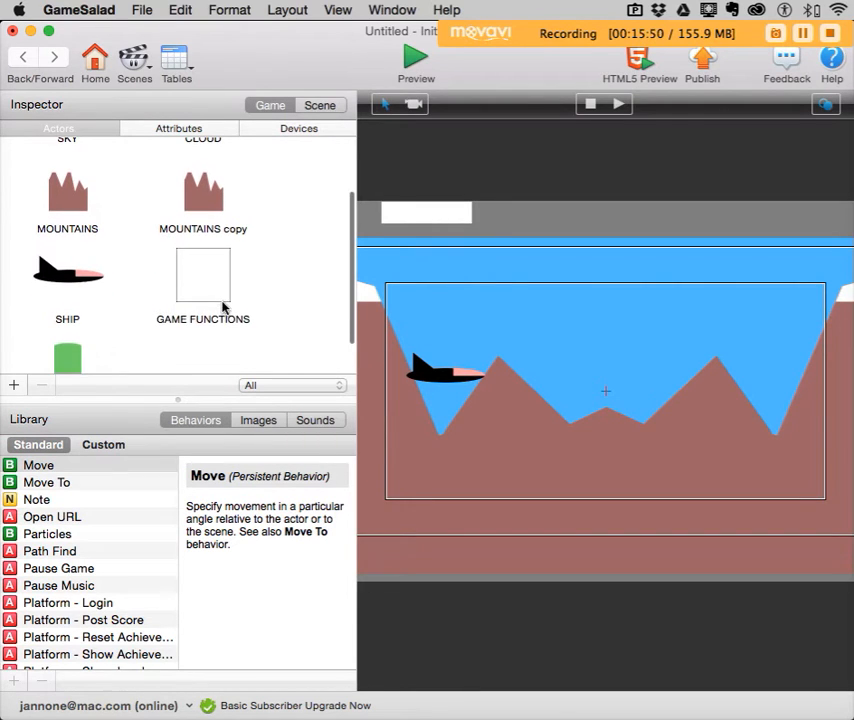
pyautogui.doubleClick(208, 282)
pyautogui.click(515, 299)
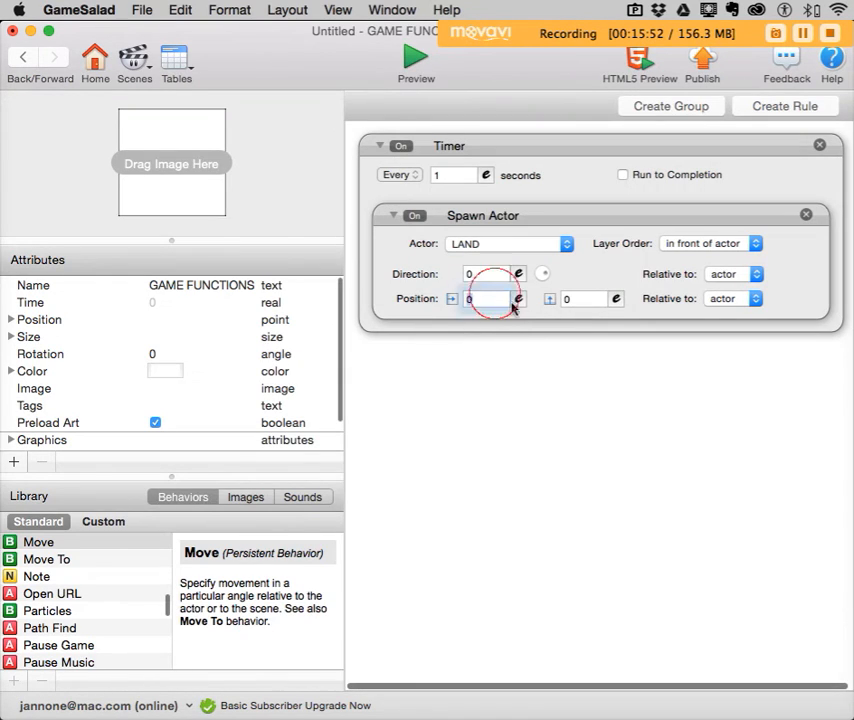
pyautogui.click(131, 357)
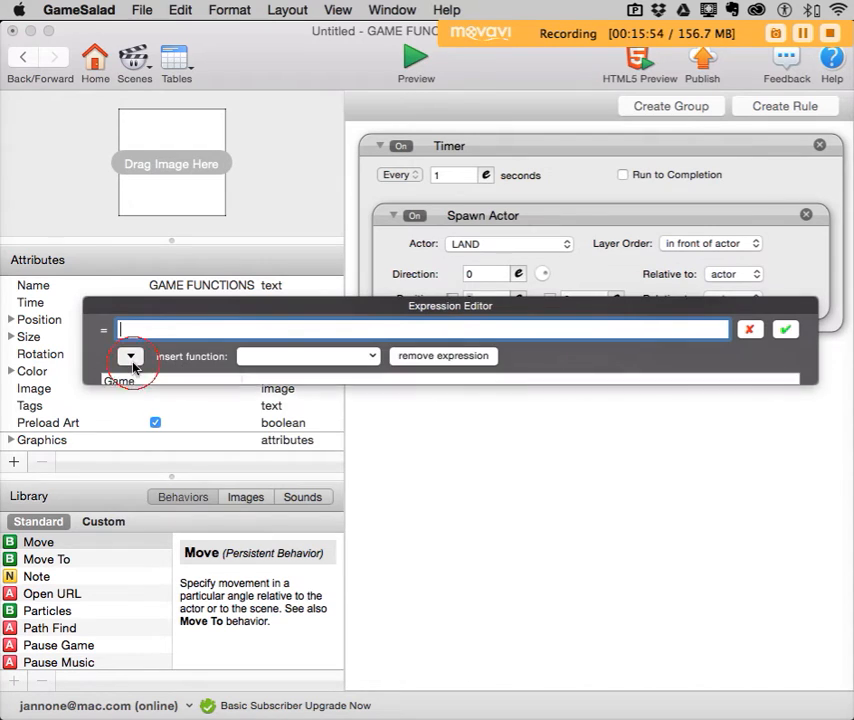
pyautogui.click(133, 382)
pyautogui.click(295, 410)
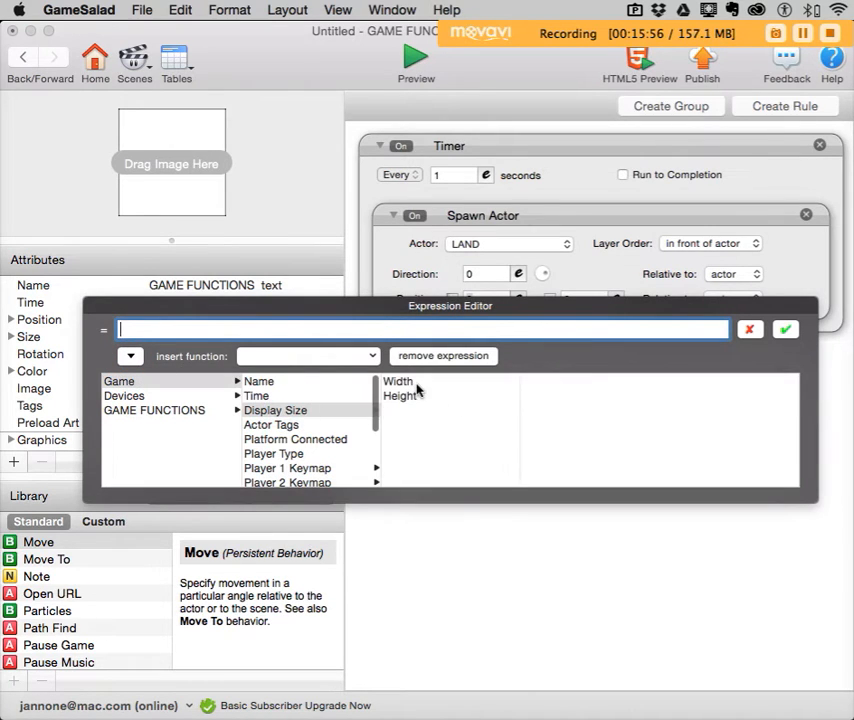
pyautogui.click(414, 382)
pyautogui.write('+50')
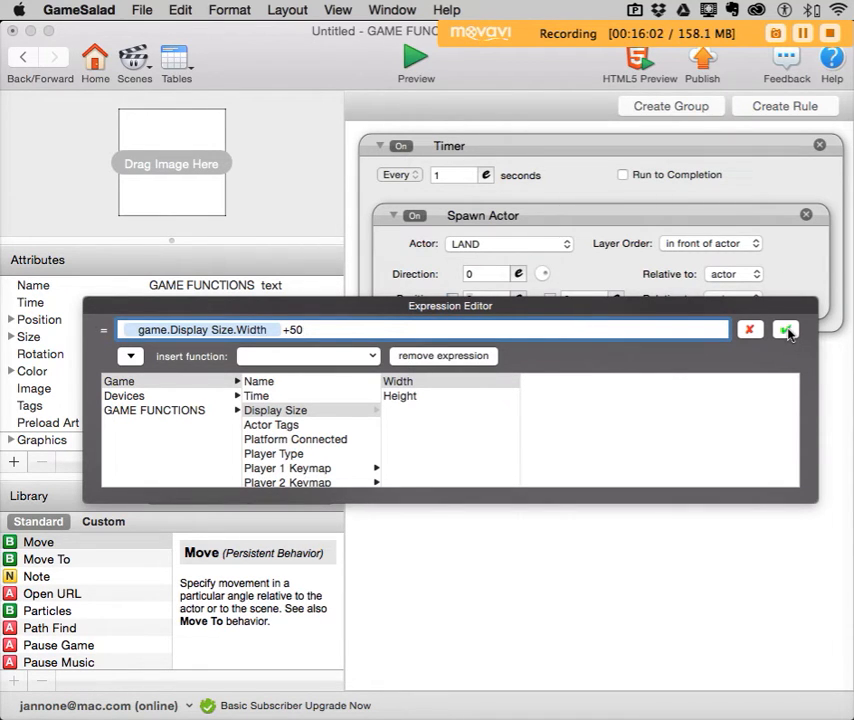
pyautogui.click(788, 330)
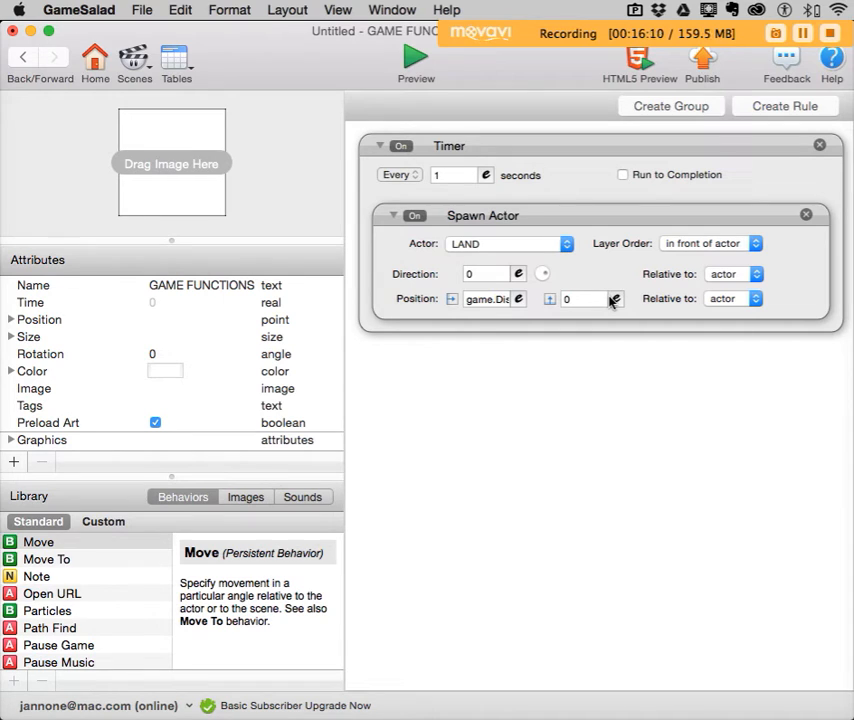
pyautogui.click(417, 60)
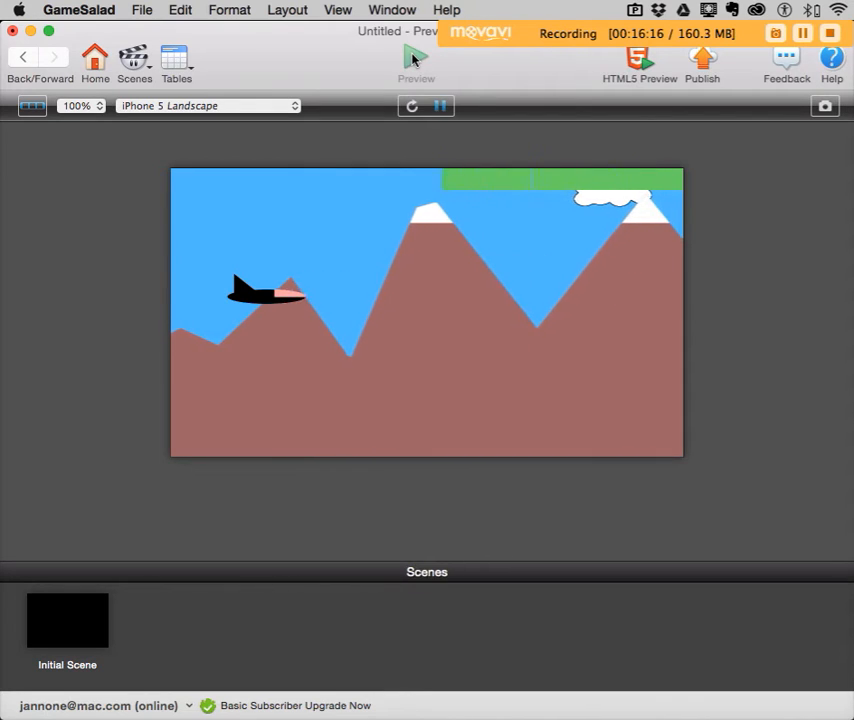
pyautogui.click(24, 58)
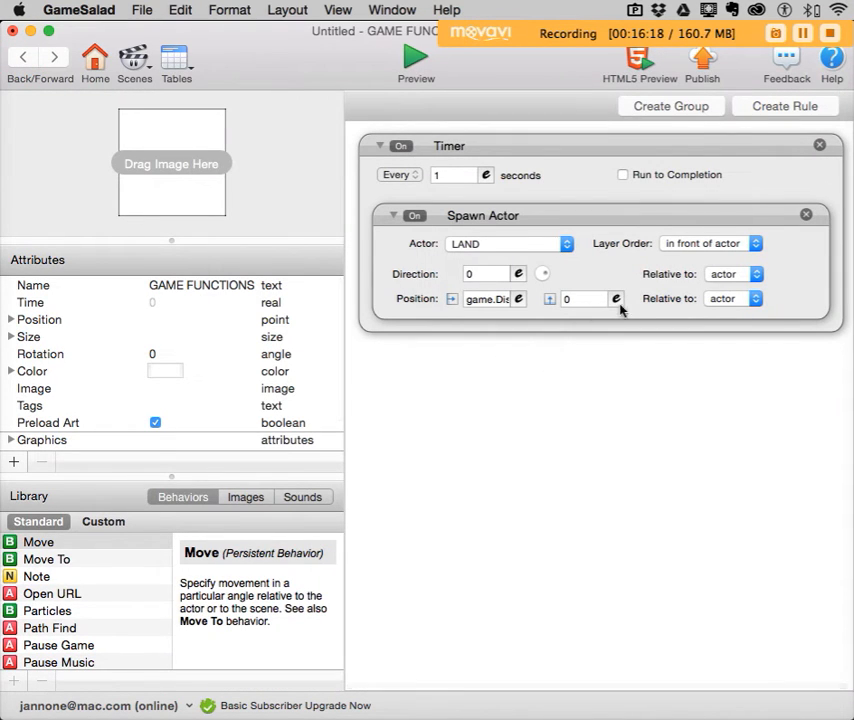
# Make the LAND spawn position relative to the scene and preview the scrolling ground.
pyautogui.click(730, 299)
pyautogui.click(412, 60)
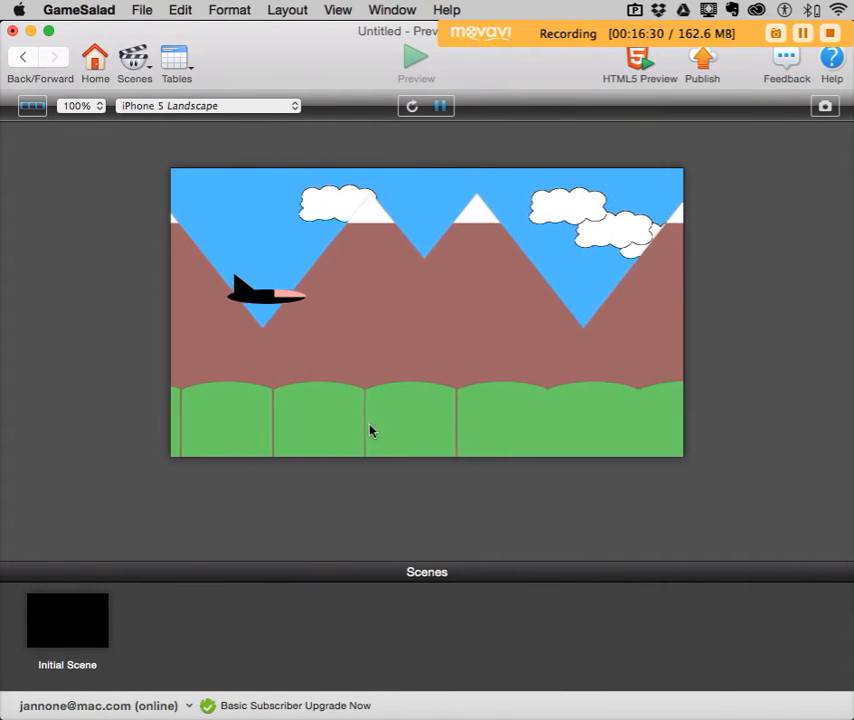
pyautogui.click(22, 60)
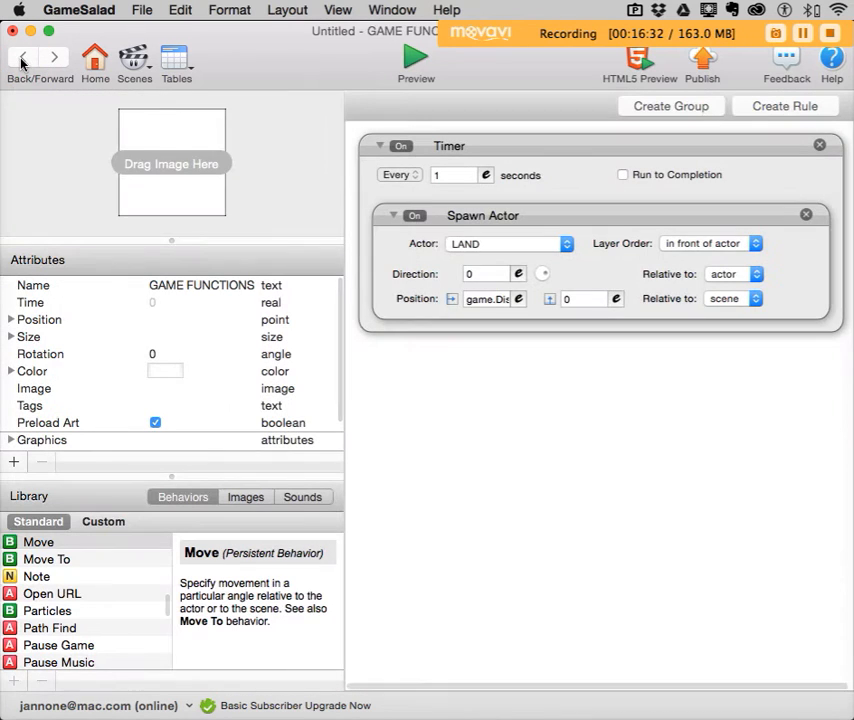
pyautogui.click(15, 58)
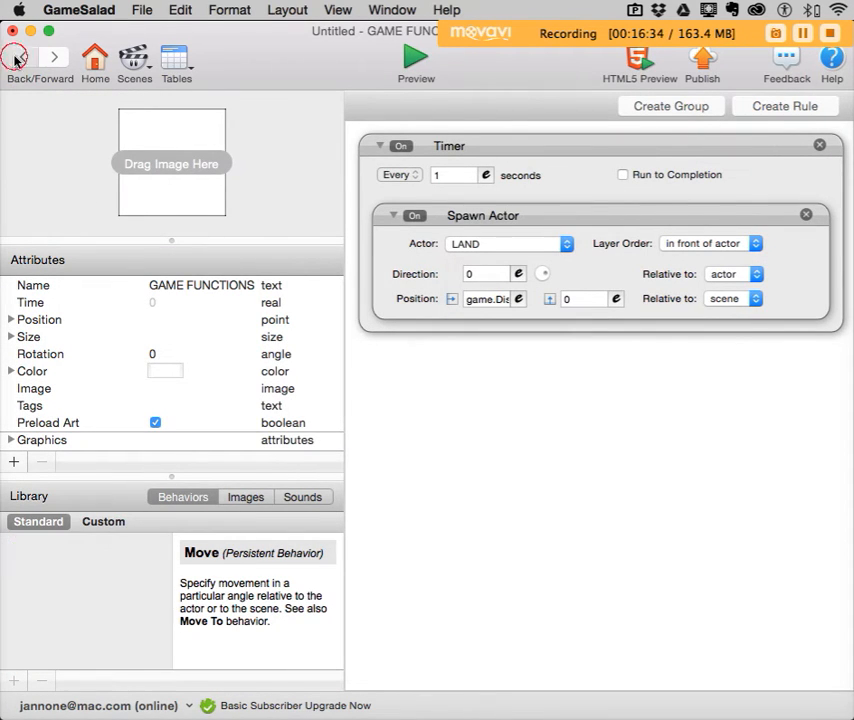
# Set the LAND actor's width to 110 and preview the scrolling ground.
pyautogui.scroll(-3, 200, 325)
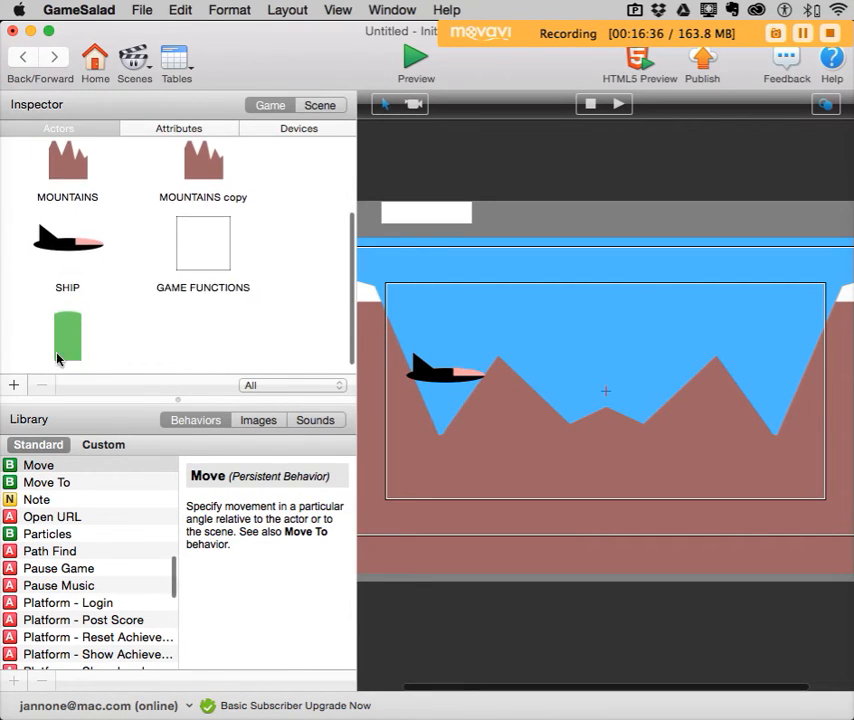
pyautogui.doubleClick(64, 348)
pyautogui.doubleClick(176, 354)
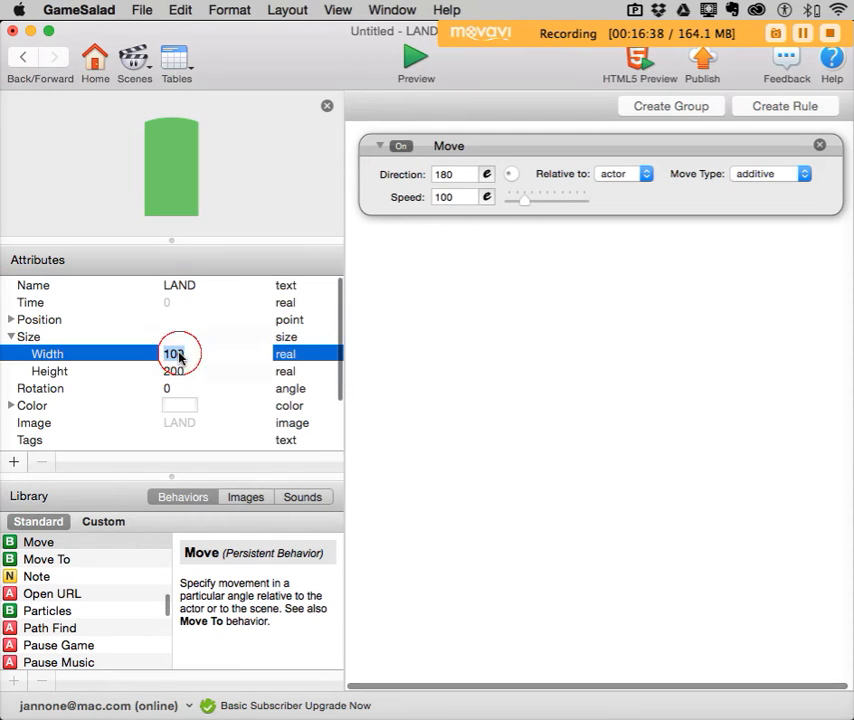
pyautogui.click(226, 320)
pyautogui.click(412, 62)
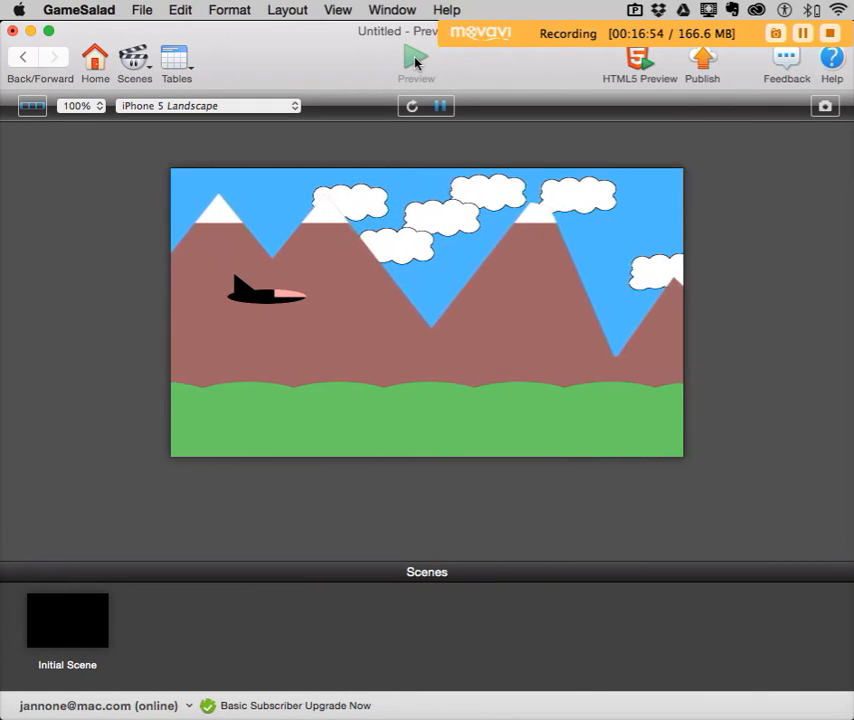
pyautogui.click(23, 58)
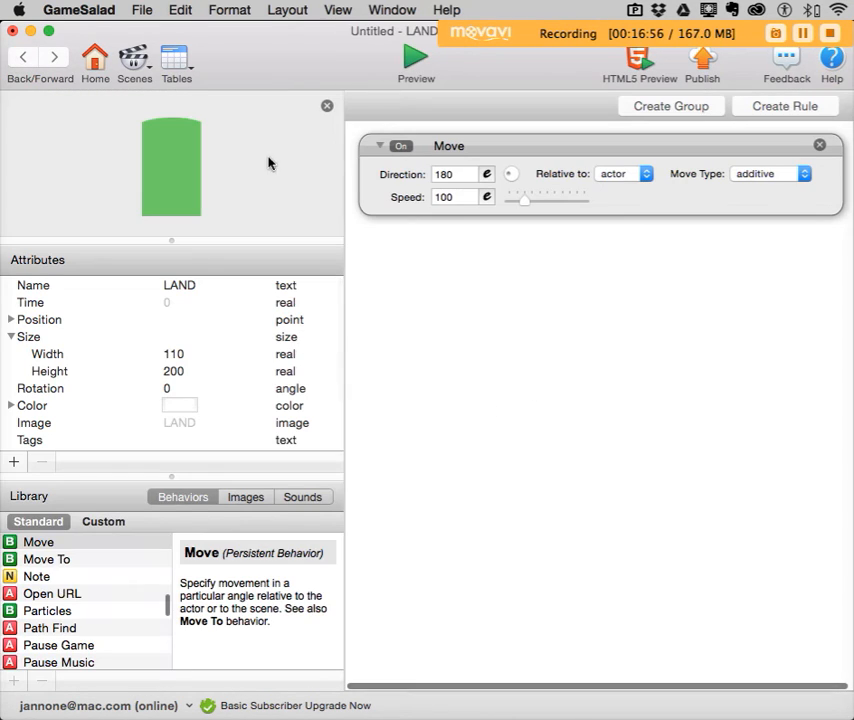
# Add an integer attribute named LAND_UPDOWN to the GAME FUNCTIONS actor.
pyautogui.click(23, 57)
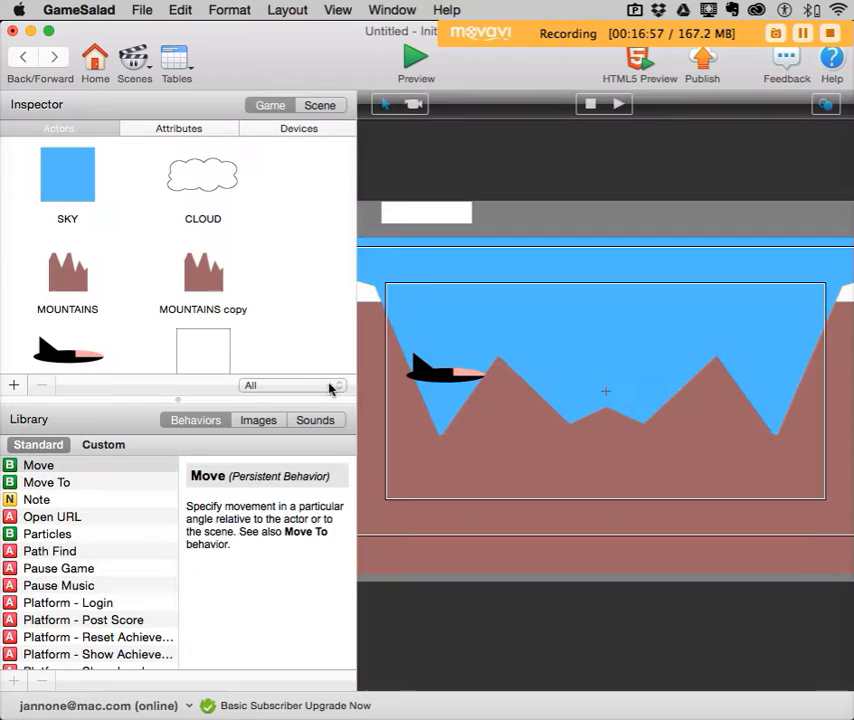
pyautogui.doubleClick(204, 349)
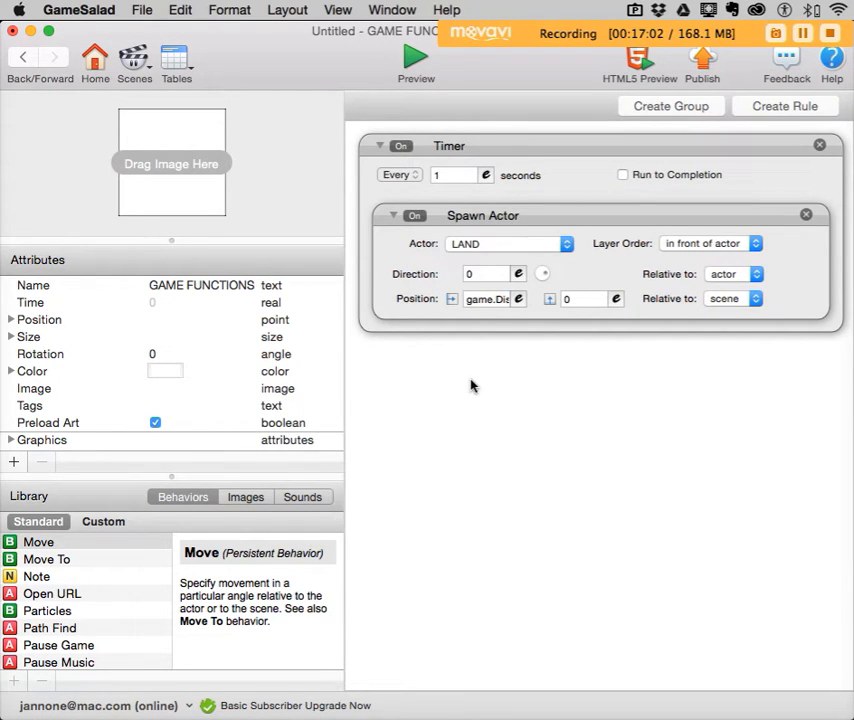
pyautogui.scroll(5, 105, 593)
pyautogui.scroll(3, 105, 593)
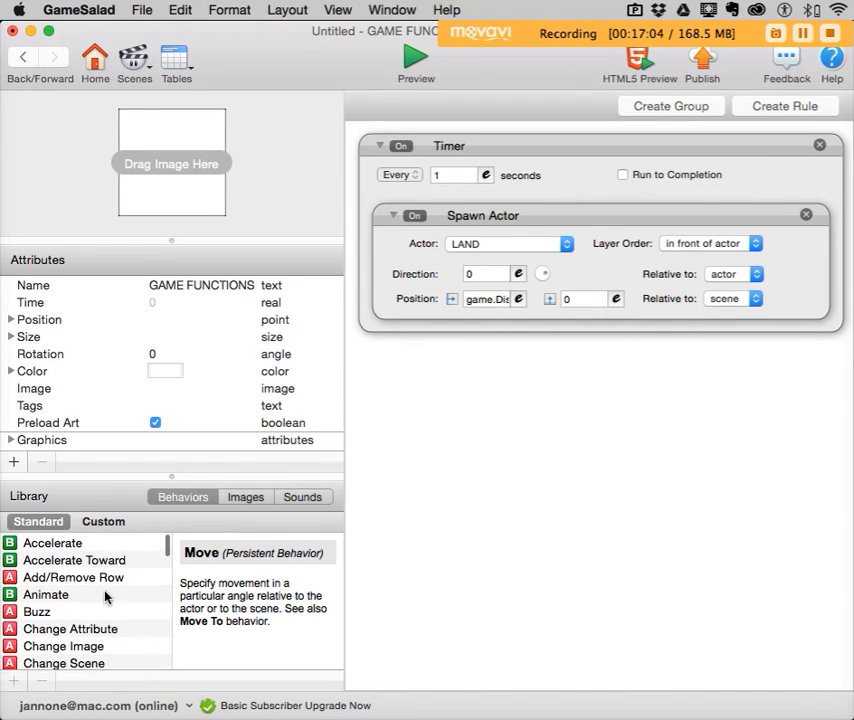
pyautogui.click(14, 462)
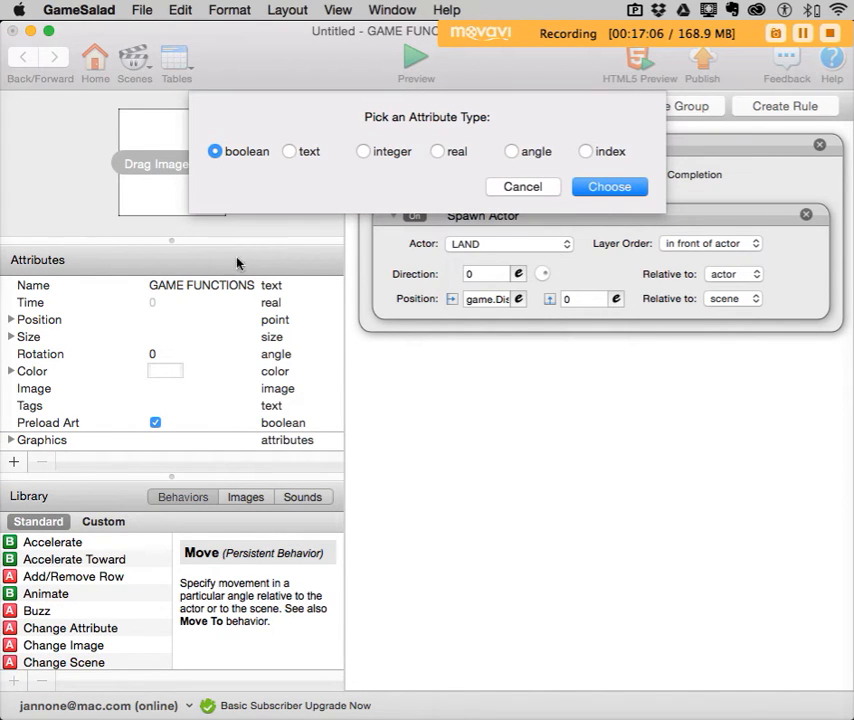
pyautogui.click(362, 151)
pyautogui.click(606, 187)
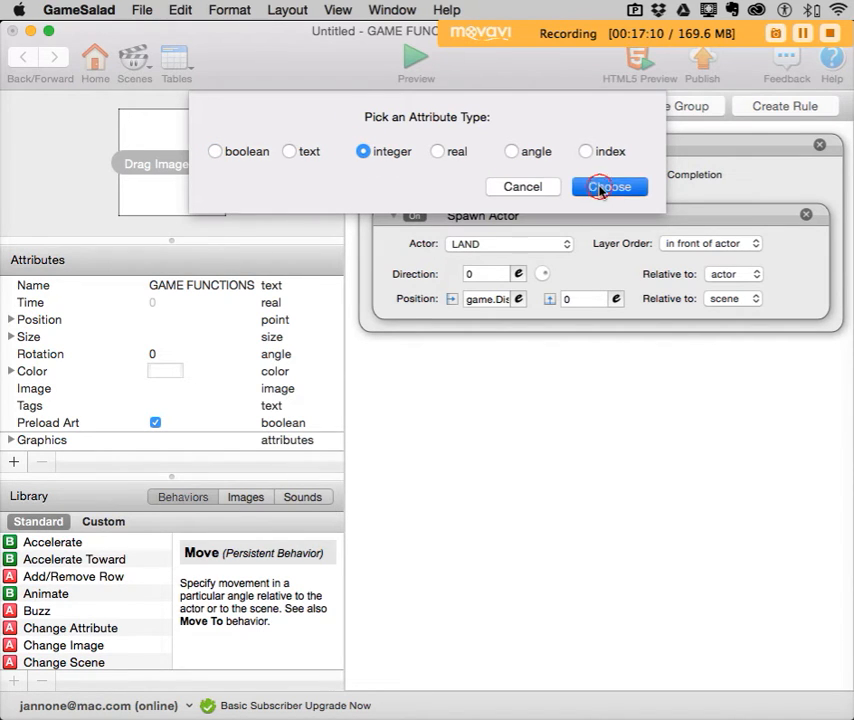
pyautogui.doubleClick(78, 439)
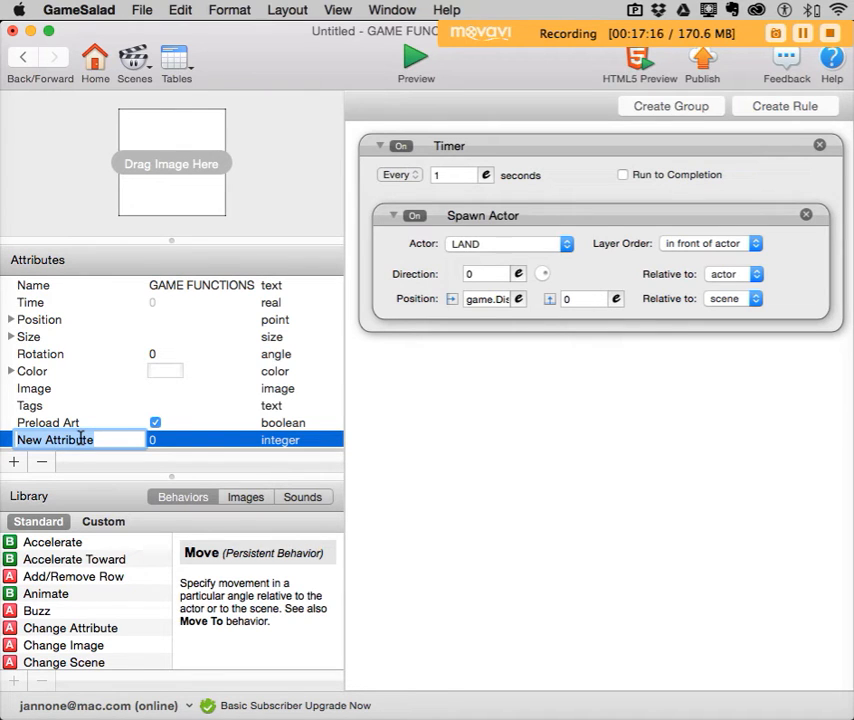
pyautogui.write('LAND')
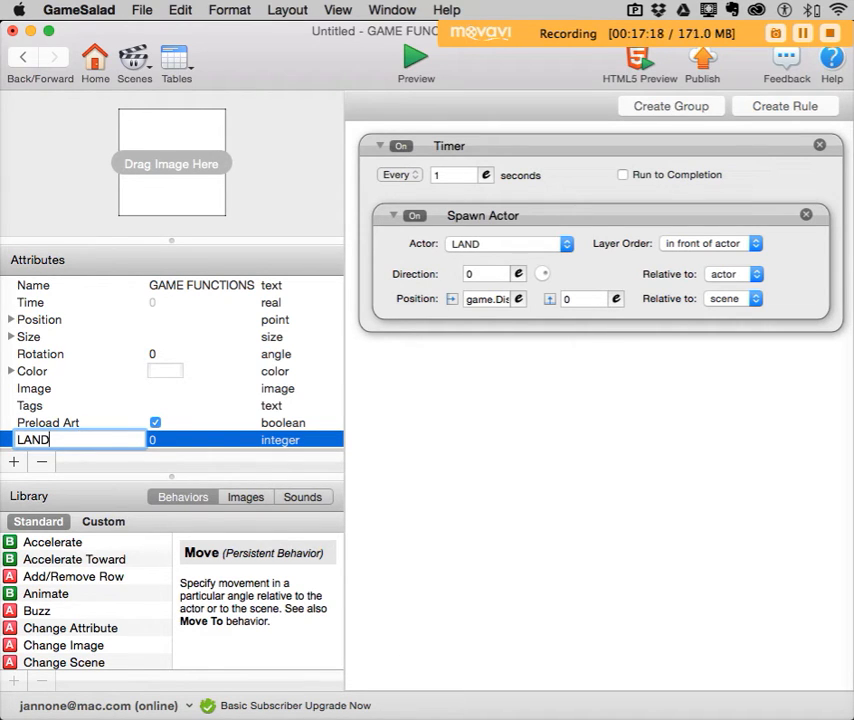
pyautogui.write('_UPDOWN')
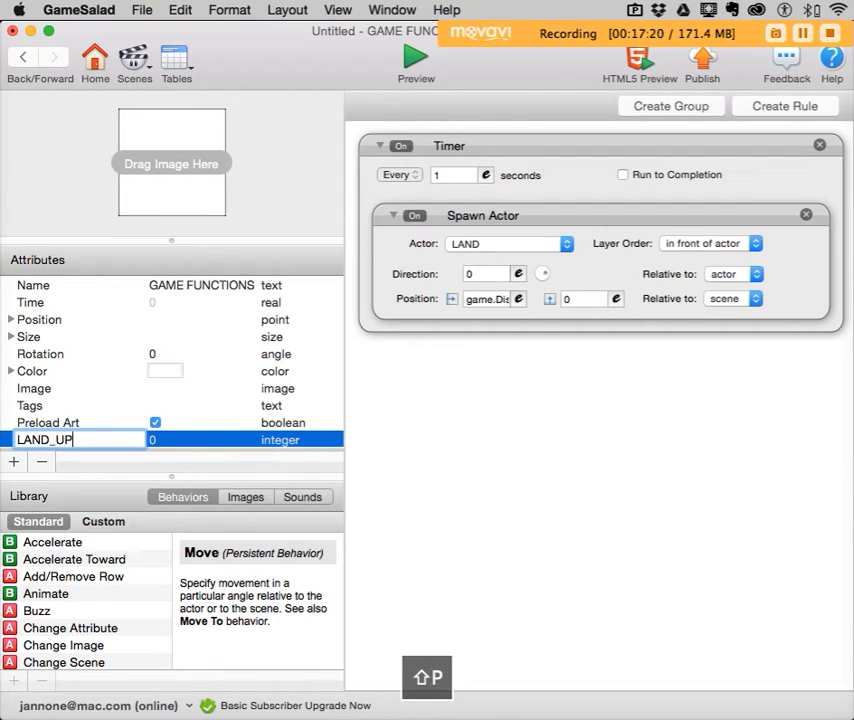
pyautogui.click(87, 424)
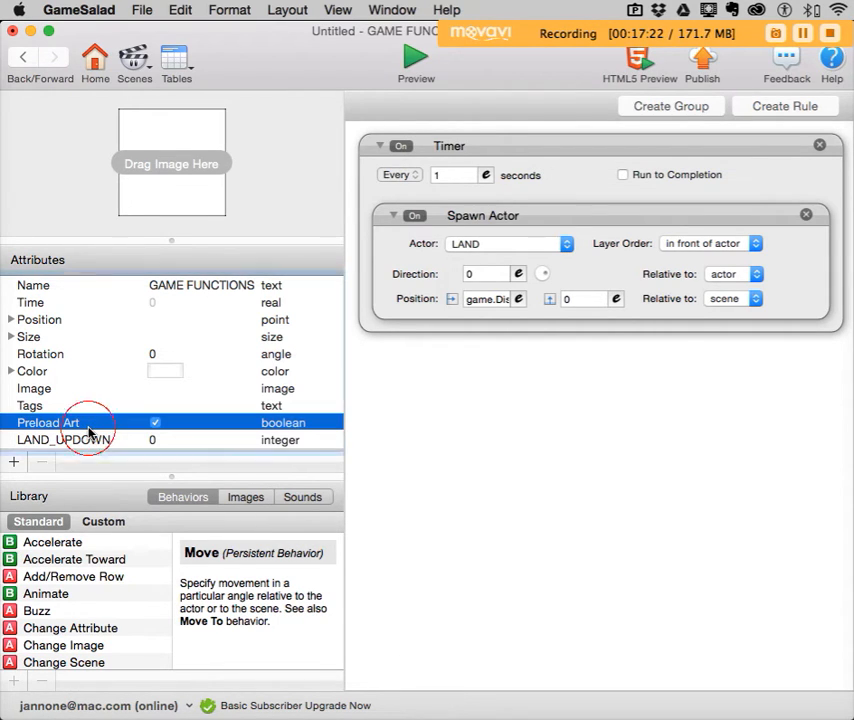
# Add a second integer attribute named LAND_Y to the GAME FUNCTIONS actor.
pyautogui.click(14, 462)
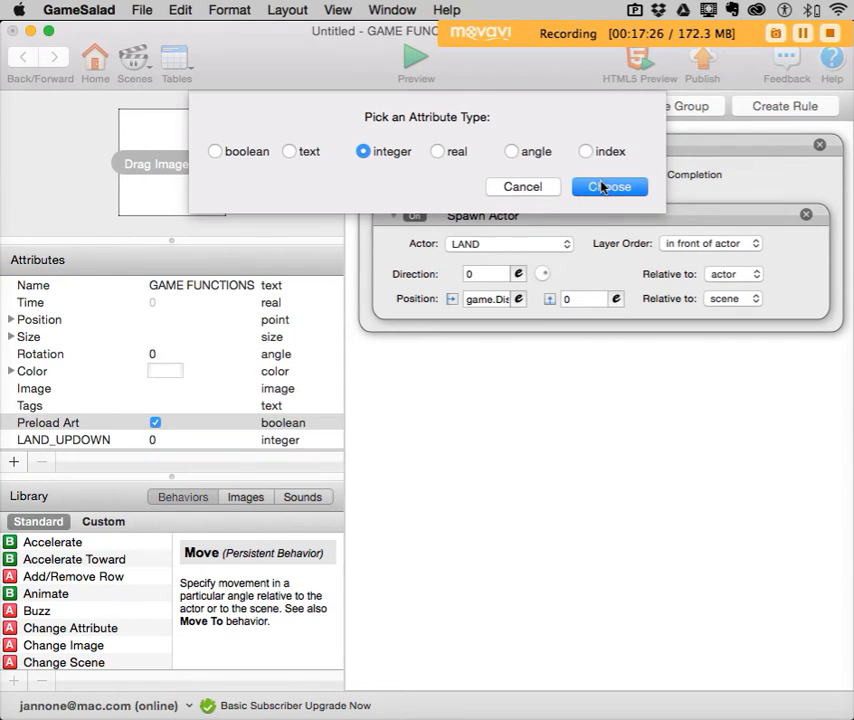
pyautogui.click(603, 187)
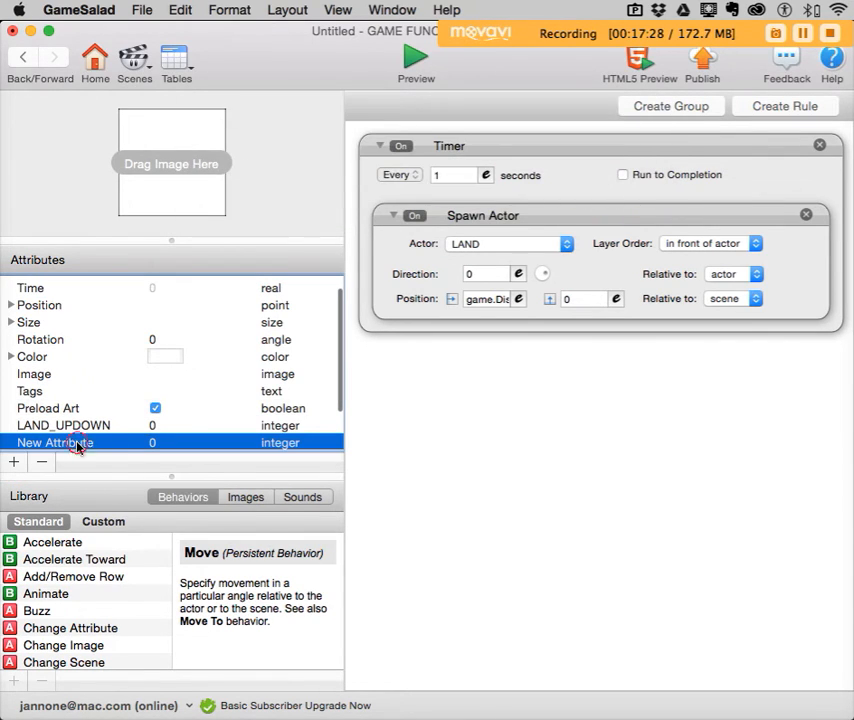
pyautogui.doubleClick(75, 442)
pyautogui.write('LAND')
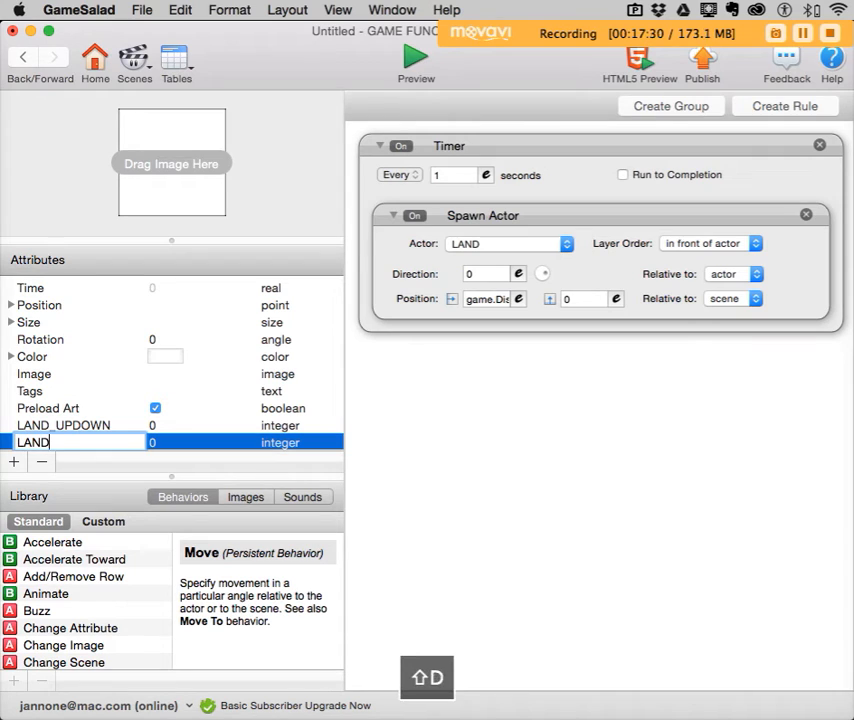
pyautogui.write('_Y')
pyautogui.click(95, 425)
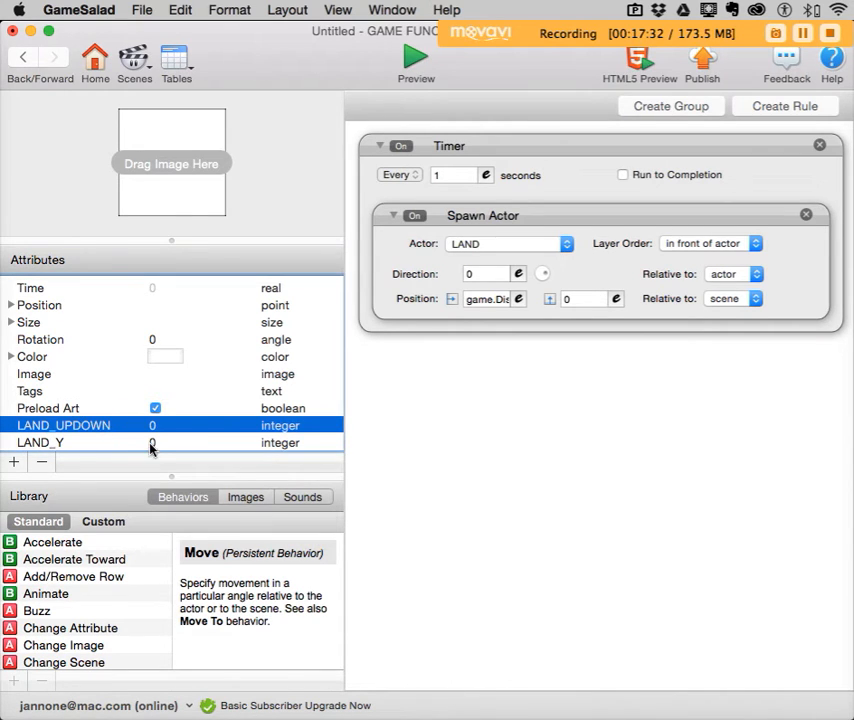
# Add a Change Attribute behavior above Spawn Actor in the Timer and target the actor's own LAND_UPDOWN attribute.
pyautogui.scroll(2, 28, 605)
pyautogui.moveTo(20, 633); pyautogui.dragTo(408, 227)
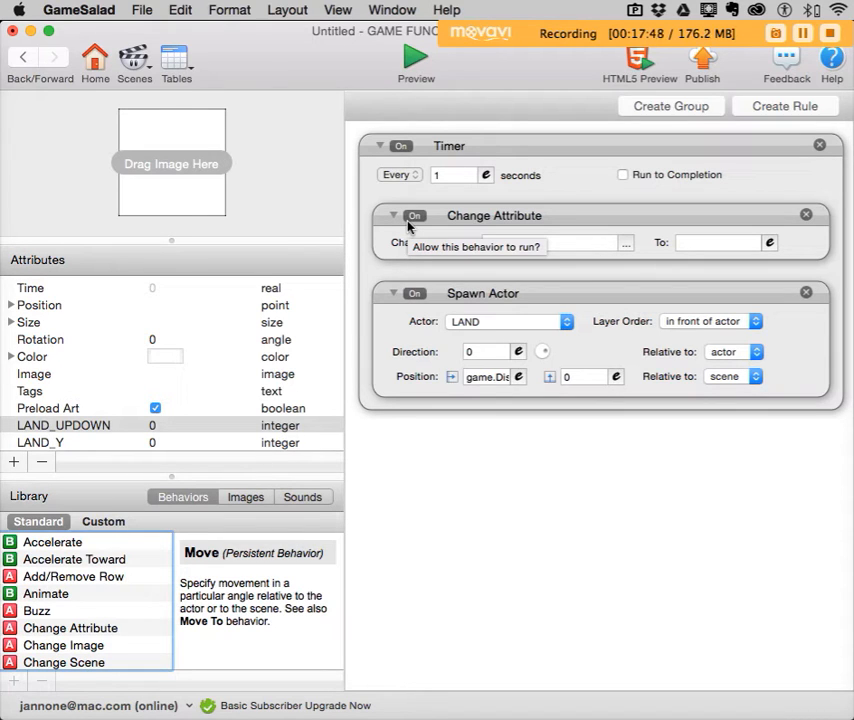
pyautogui.click(626, 243)
pyautogui.moveTo(587, 265); pyautogui.dragTo(383, 272)
pyautogui.click(352, 313)
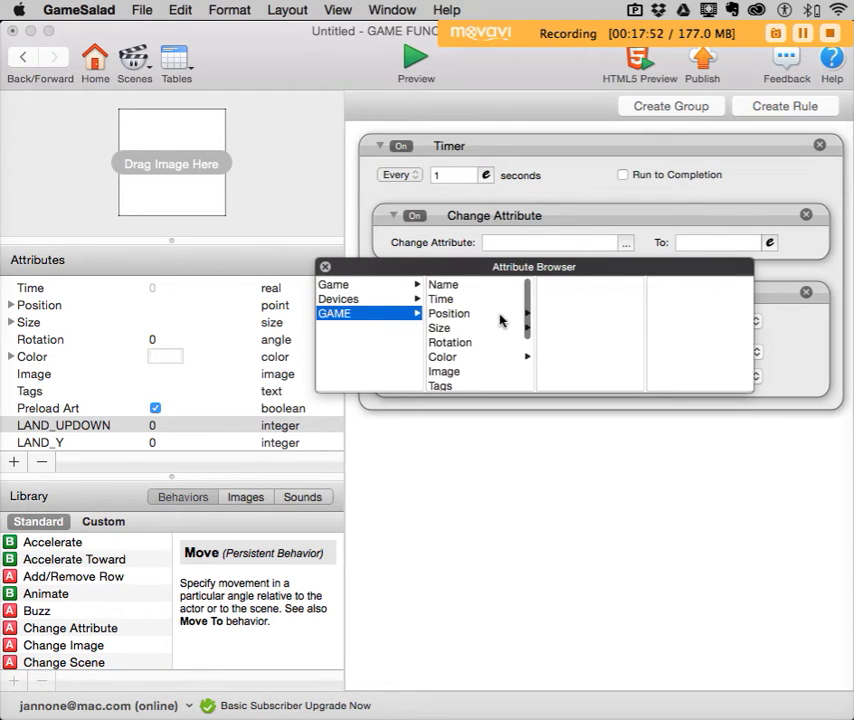
pyautogui.moveTo(528, 303); pyautogui.dragTo(529, 371)
pyautogui.scroll(-2, 528, 375)
pyautogui.doubleClick(486, 328)
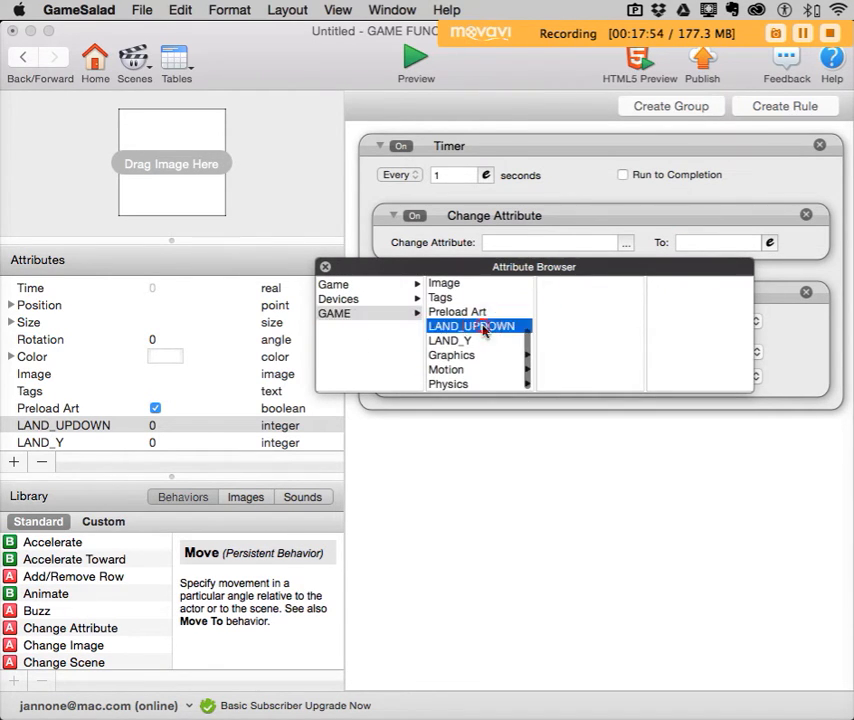
# Set the new value of LAND_UPDOWN to the expression random(-1,1).
pyautogui.click(769, 243)
pyautogui.moveTo(712, 220); pyautogui.dragTo(395, 235)
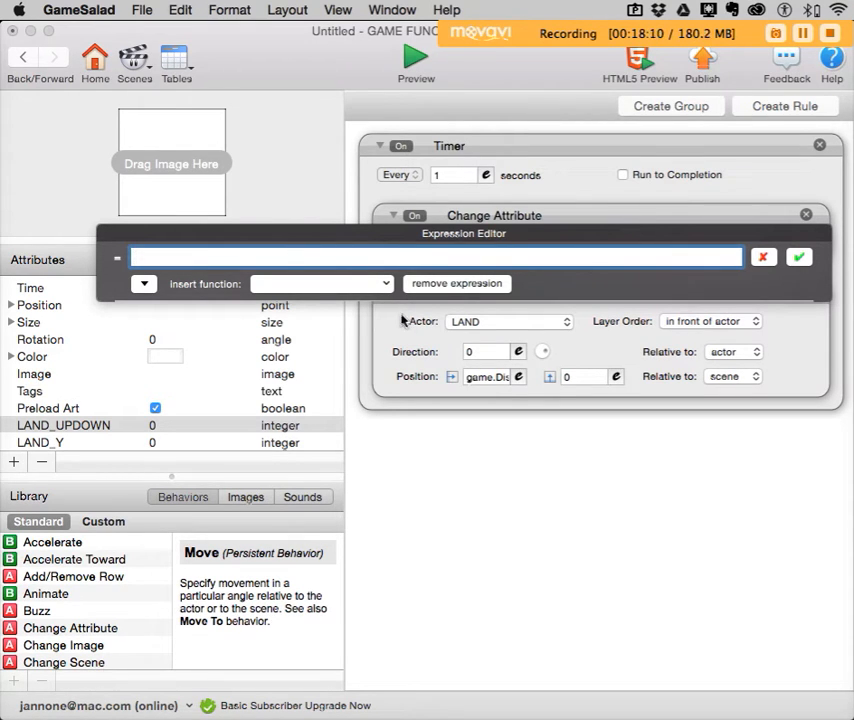
pyautogui.click(365, 286)
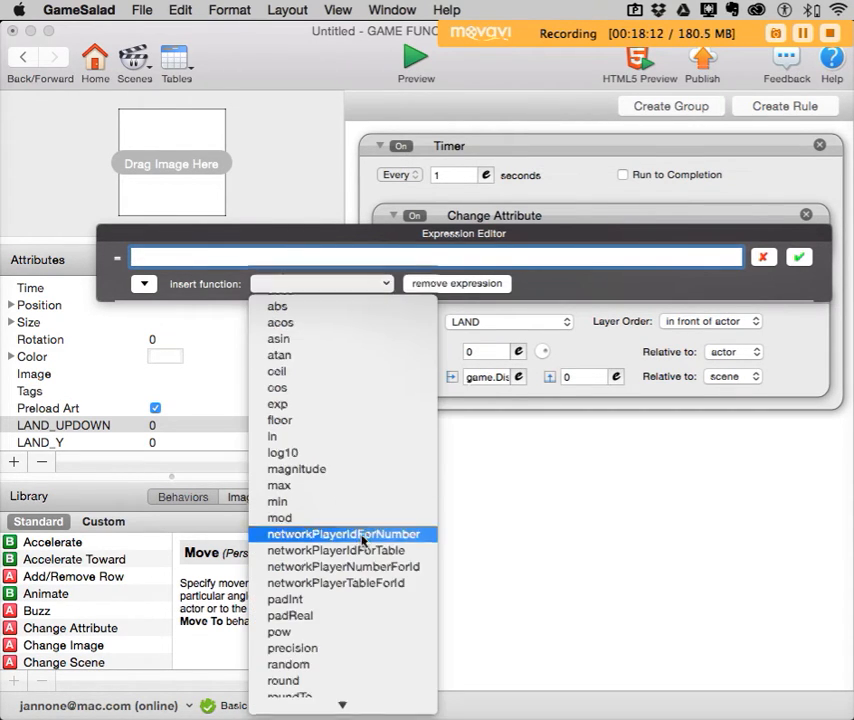
pyautogui.scroll(-5, 362, 540)
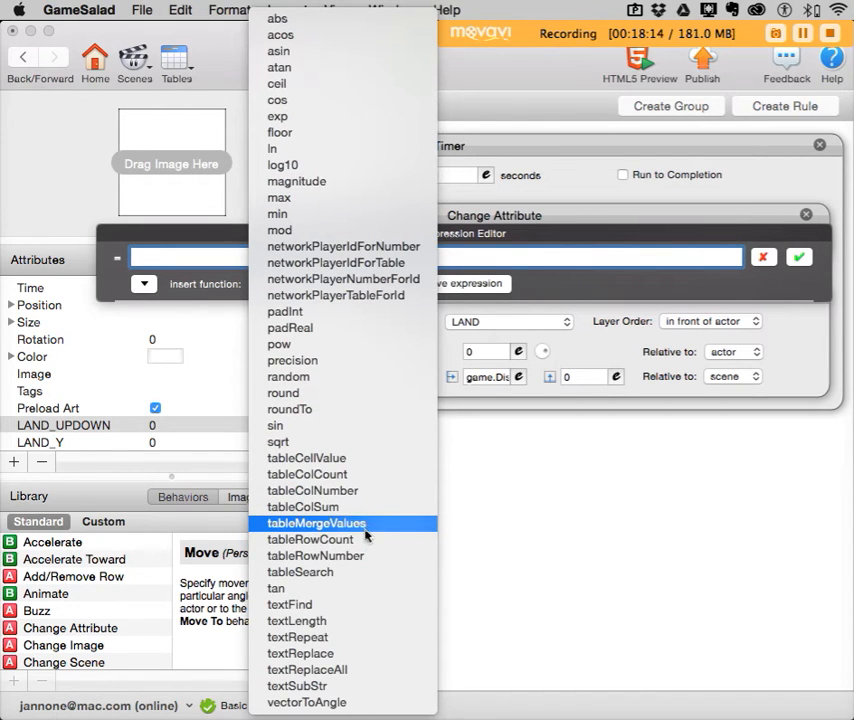
pyautogui.click(325, 377)
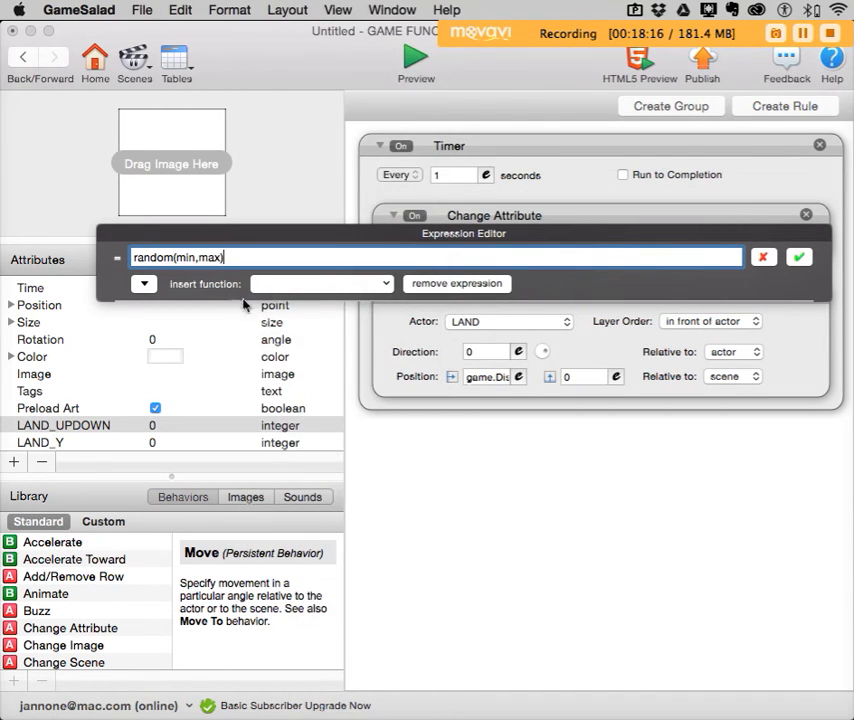
pyautogui.doubleClick(186, 257)
pyautogui.write('-1')
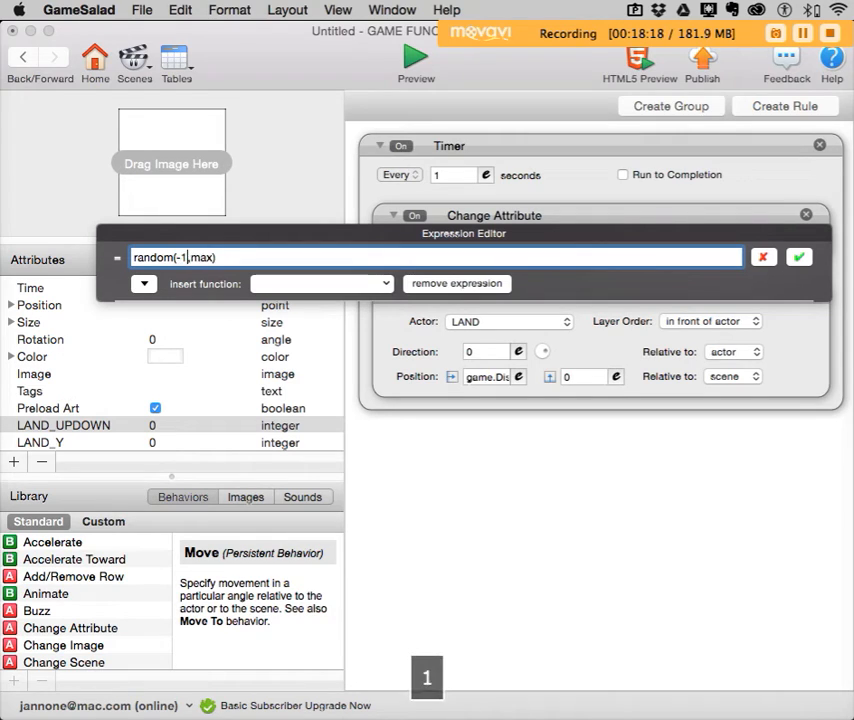
pyautogui.doubleClick(201, 257)
pyautogui.write('1')
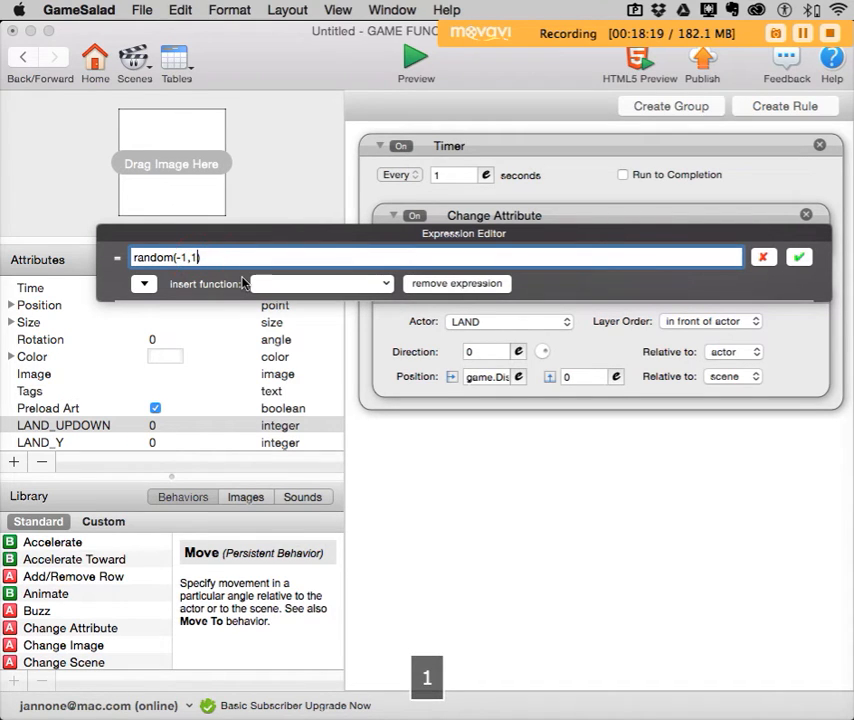
pyautogui.click(798, 258)
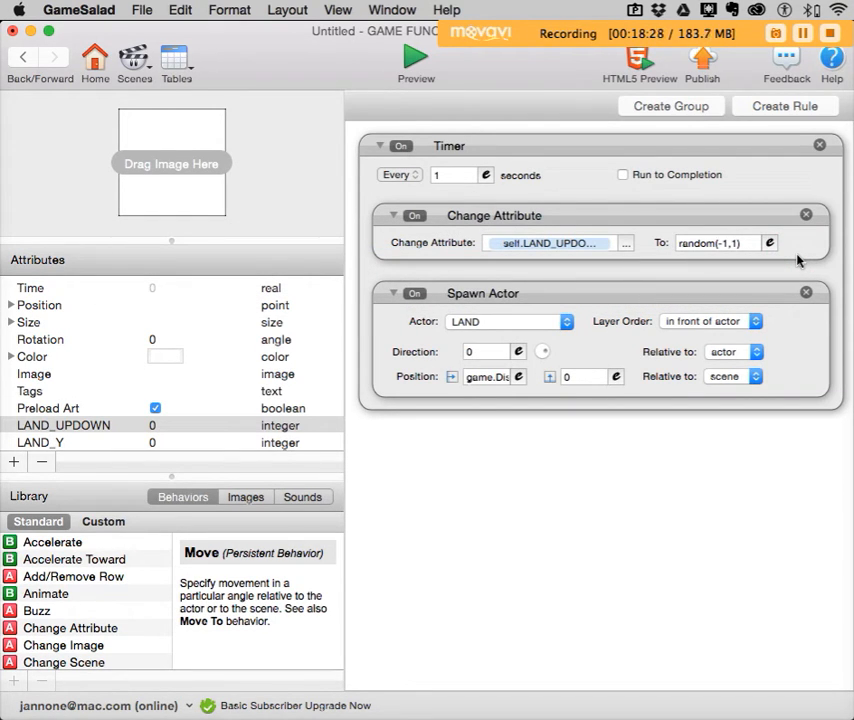
# Add another Change Attribute behavior between the LAND_UPDOWN change and Spawn Actor, targeting the actor's own LAND_Y attribute.
pyautogui.click(45, 444)
pyautogui.click(42, 461)
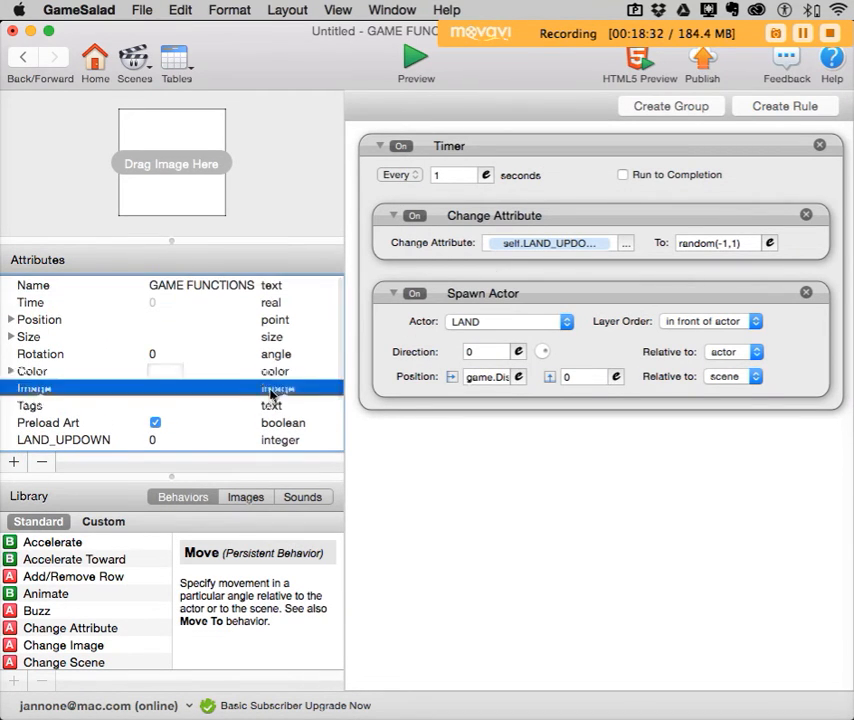
pyautogui.click(222, 440)
pyautogui.scroll(-3, 222, 440)
pyautogui.click(214, 392)
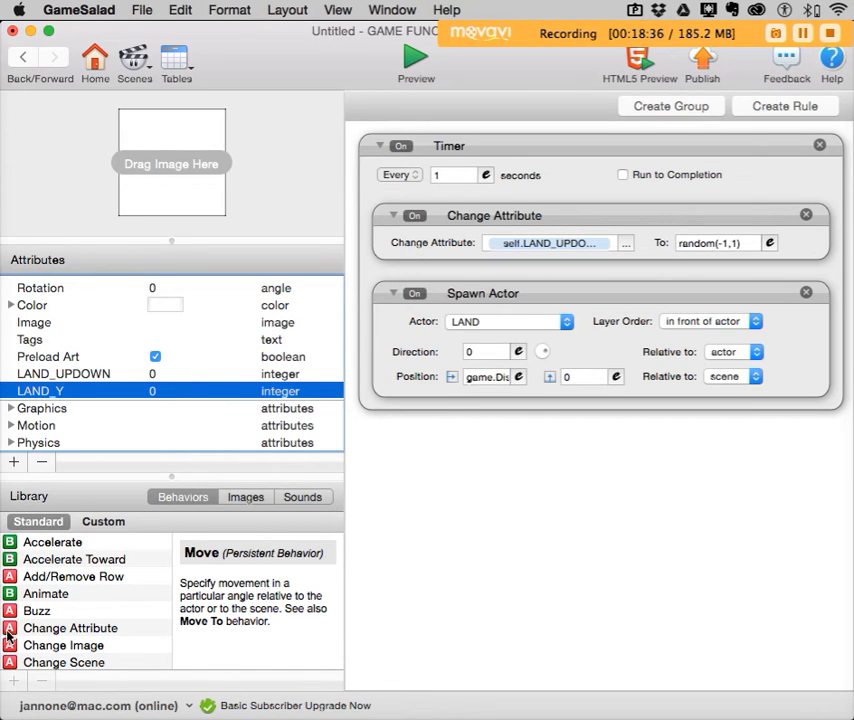
pyautogui.moveTo(10, 629); pyautogui.dragTo(409, 297)
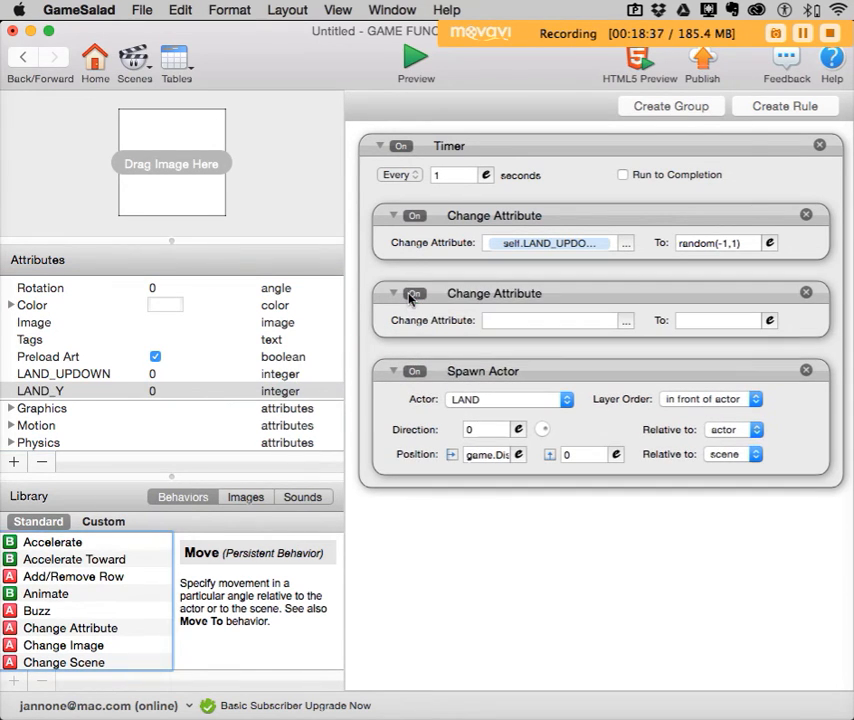
pyautogui.click(625, 321)
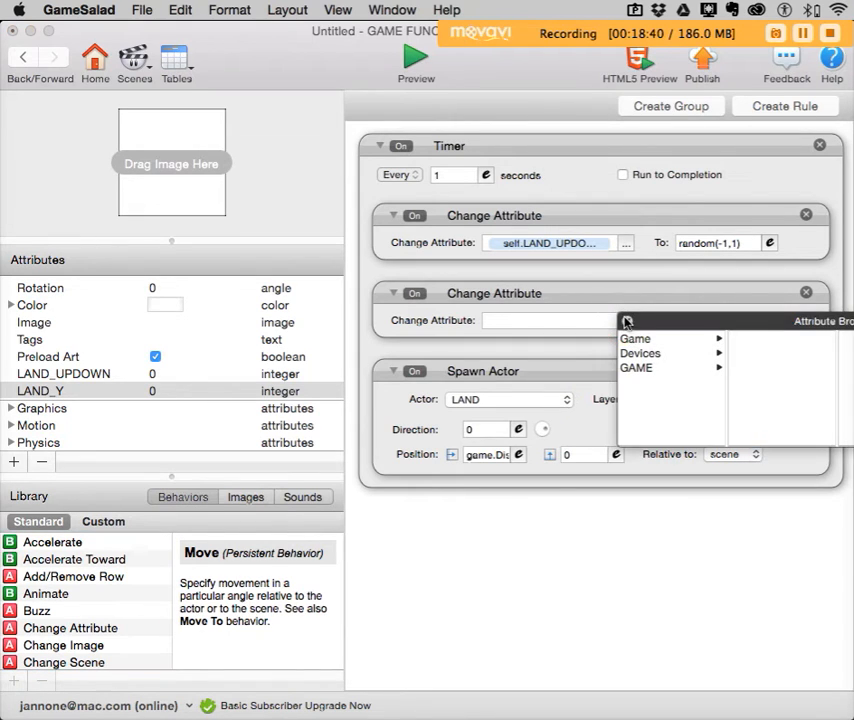
pyautogui.click(314, 339)
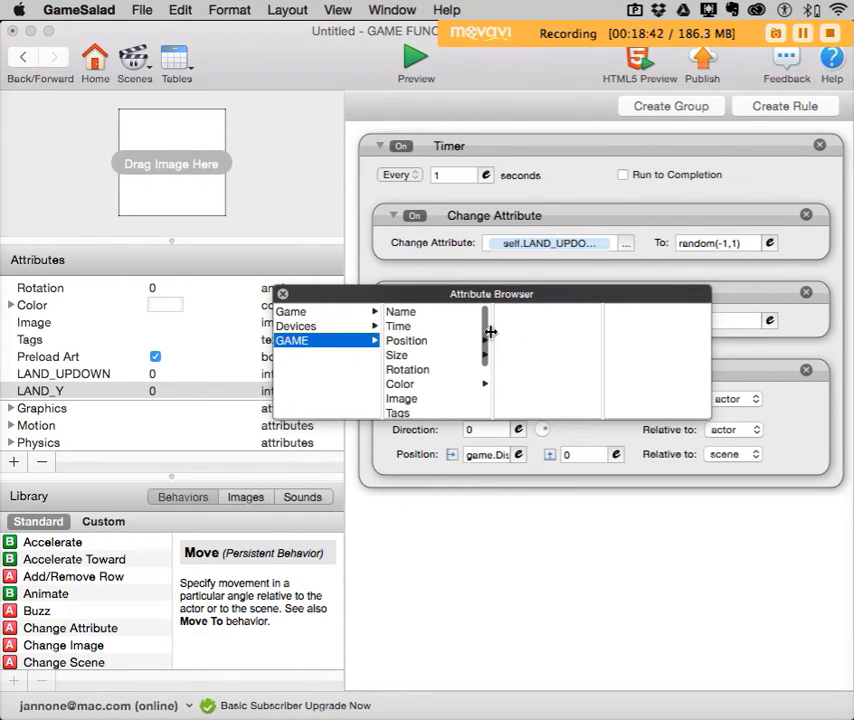
pyautogui.scroll(-3, 486, 335)
pyautogui.click(419, 369)
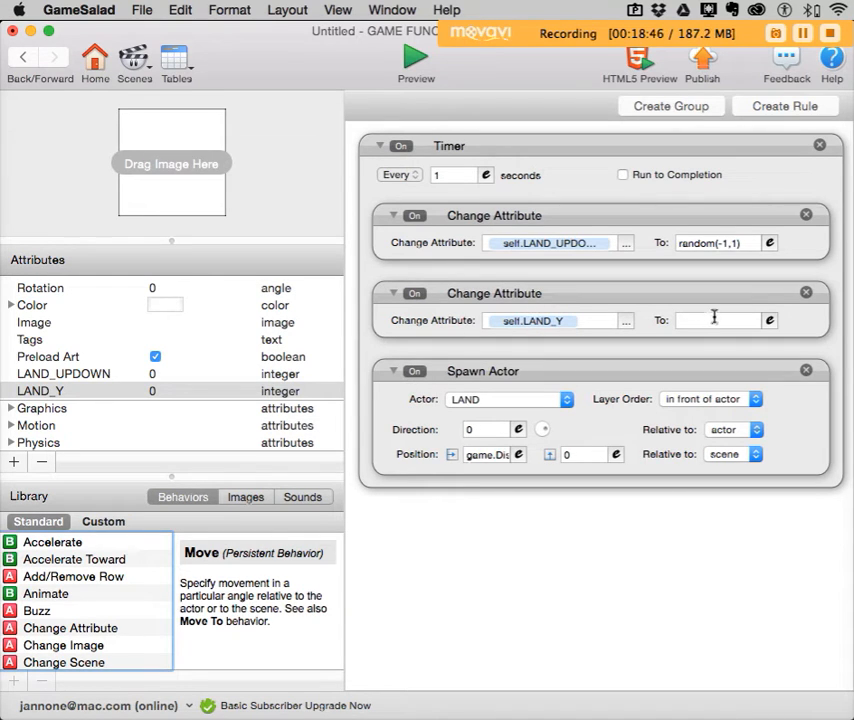
# Start the new value of LAND_Y in its Change Attribute behavior with the expression self.LAND_Y + self.LAND_UPDOWN.
pyautogui.click(769, 322)
pyautogui.moveTo(568, 290); pyautogui.dragTo(289, 292)
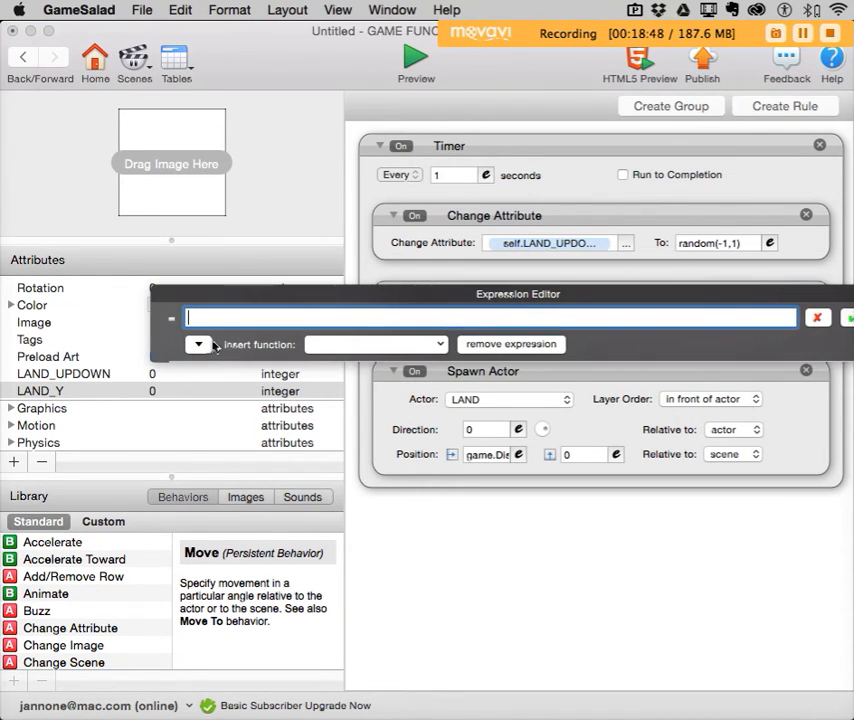
pyautogui.click(198, 344)
pyautogui.click(222, 398)
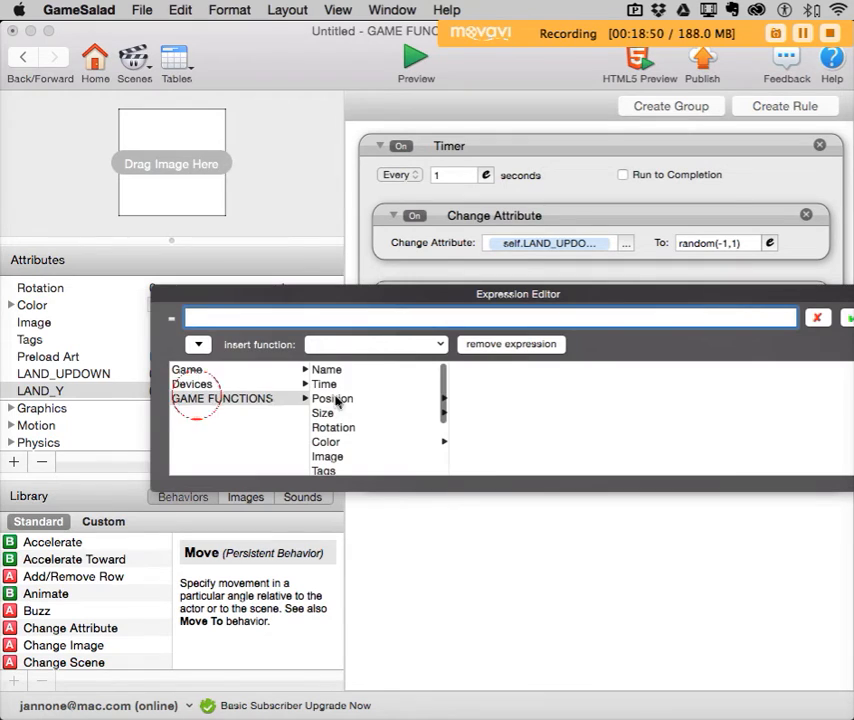
pyautogui.moveTo(444, 378); pyautogui.dragTo(381, 429)
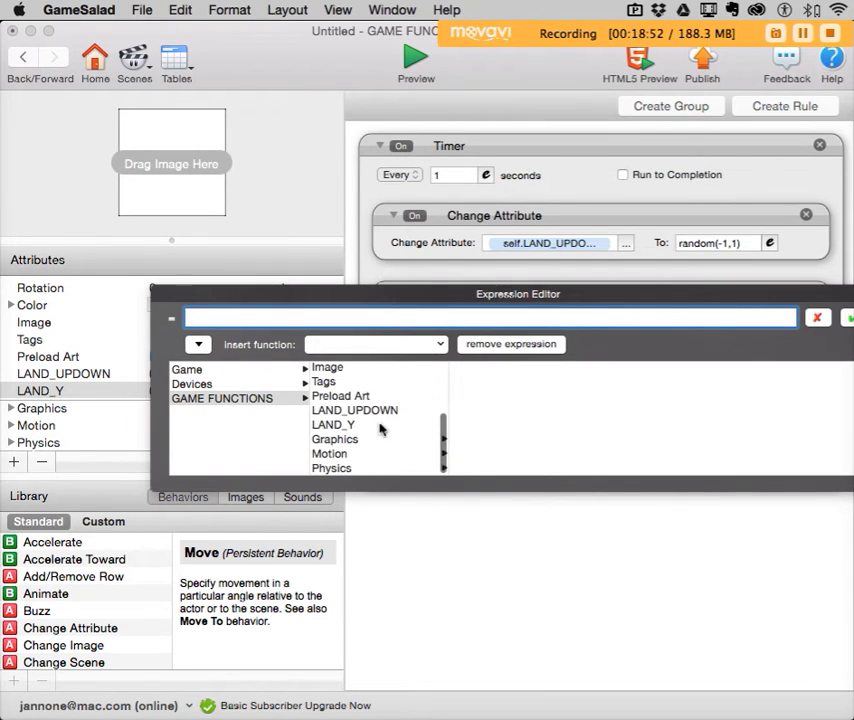
pyautogui.click(368, 425)
pyautogui.write('+')
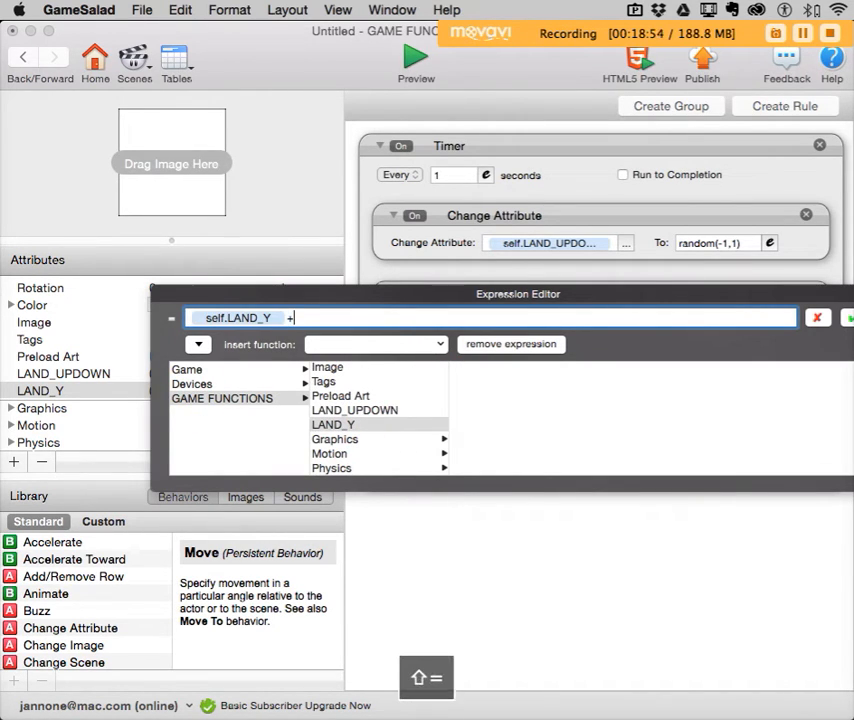
pyautogui.click(377, 410)
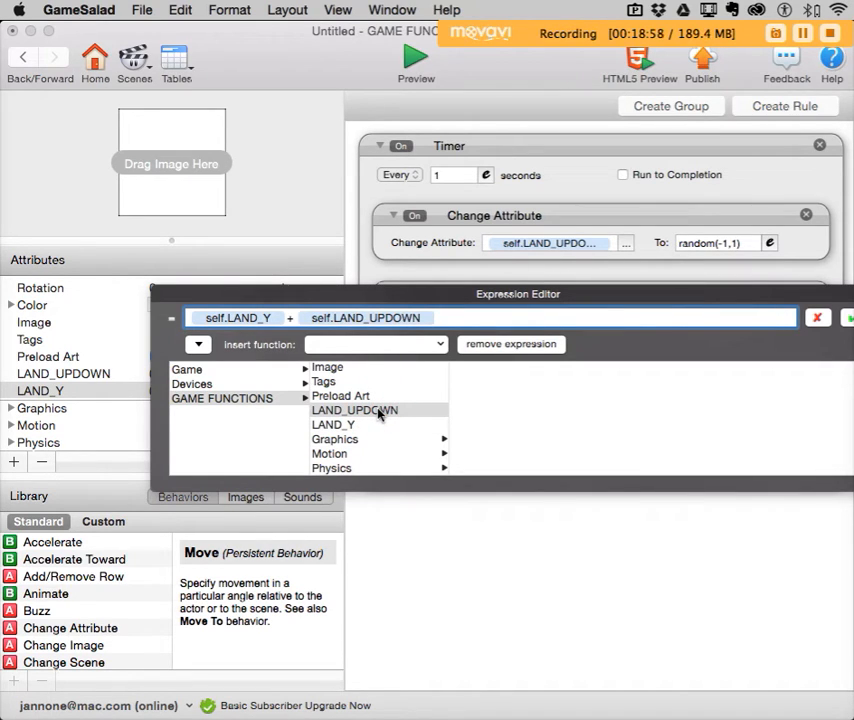
# Multiply LAND_UPDOWN by 5 inside parentheses, completing the expression as self.LAND_Y+(self.LAND_UPDOWN*5), and accept it.
pyautogui.write('*5)')
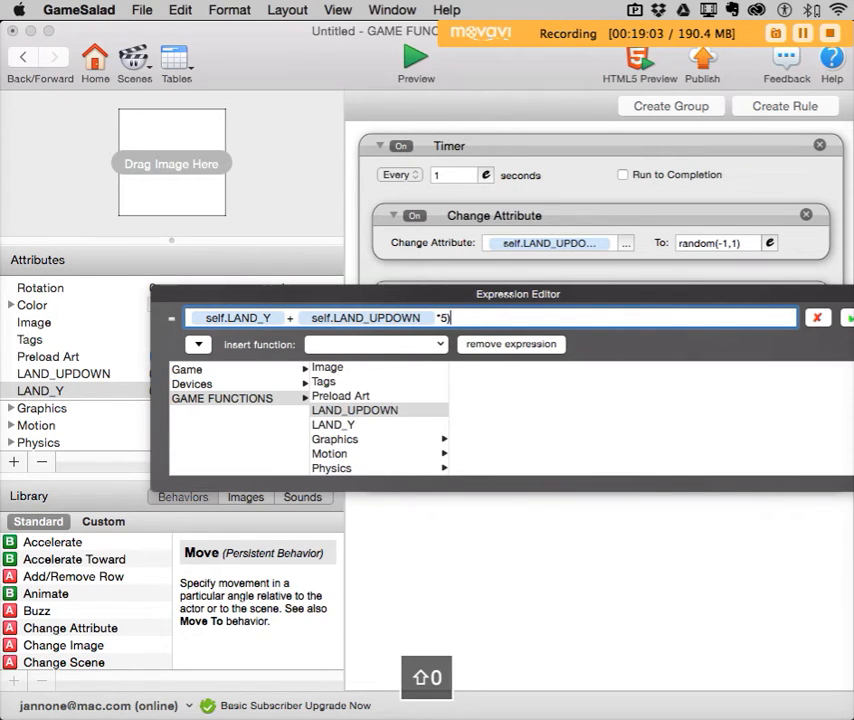
pyautogui.click(291, 317)
pyautogui.write('(')
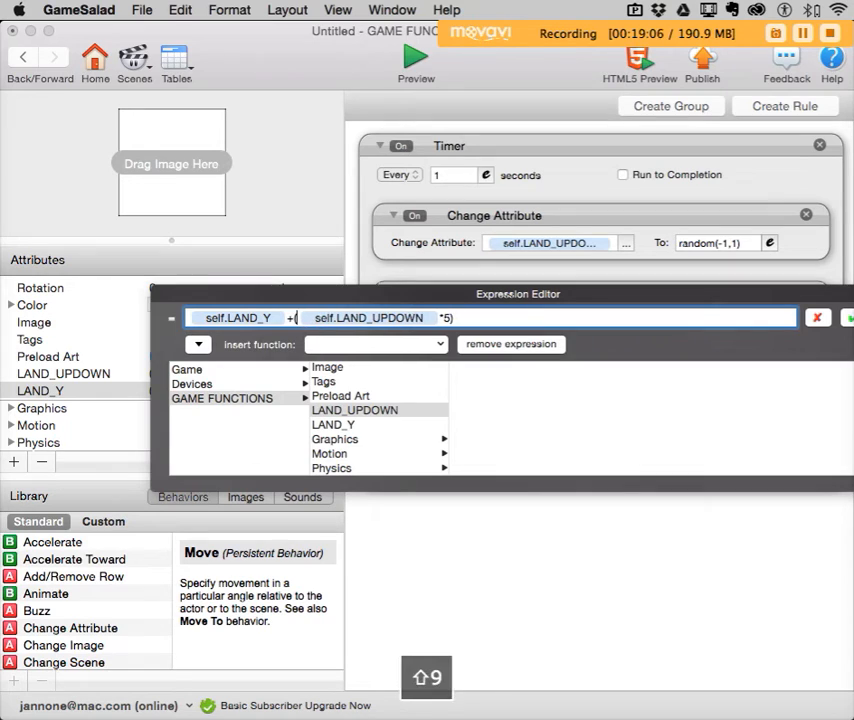
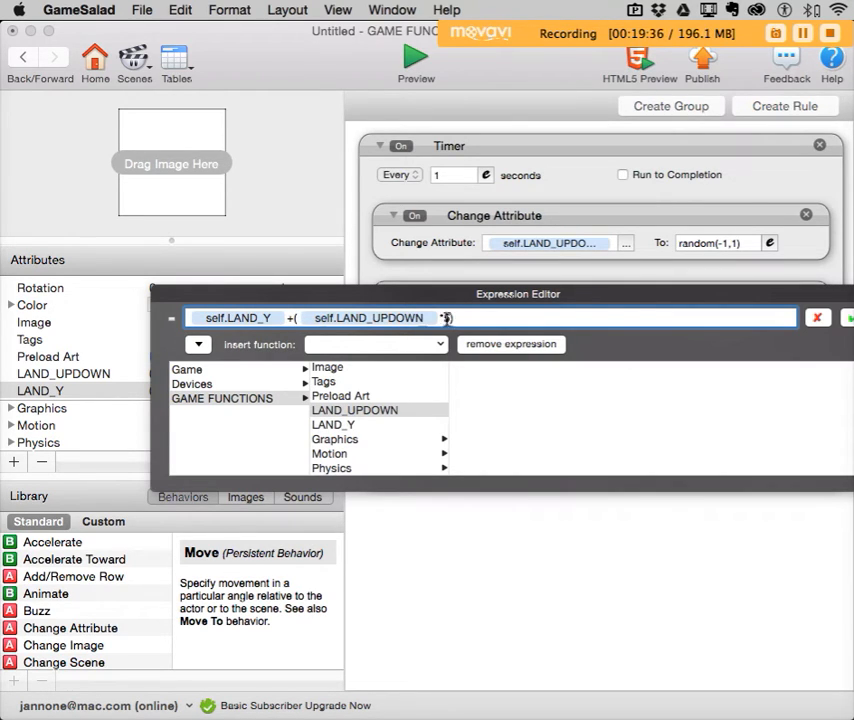
pyautogui.write(')')
pyautogui.moveTo(514, 295); pyautogui.dragTo(439, 299)
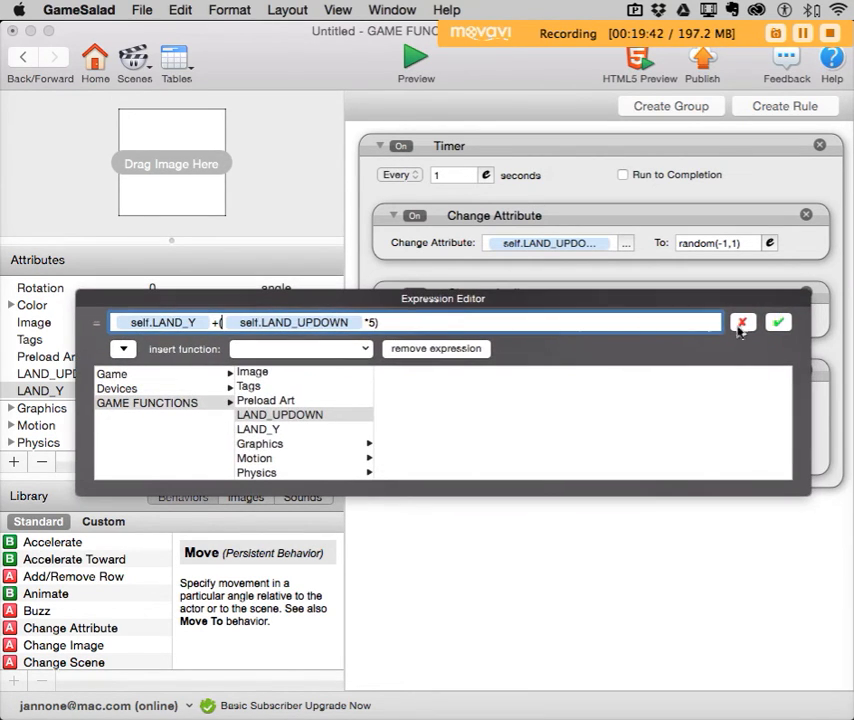
pyautogui.click(776, 322)
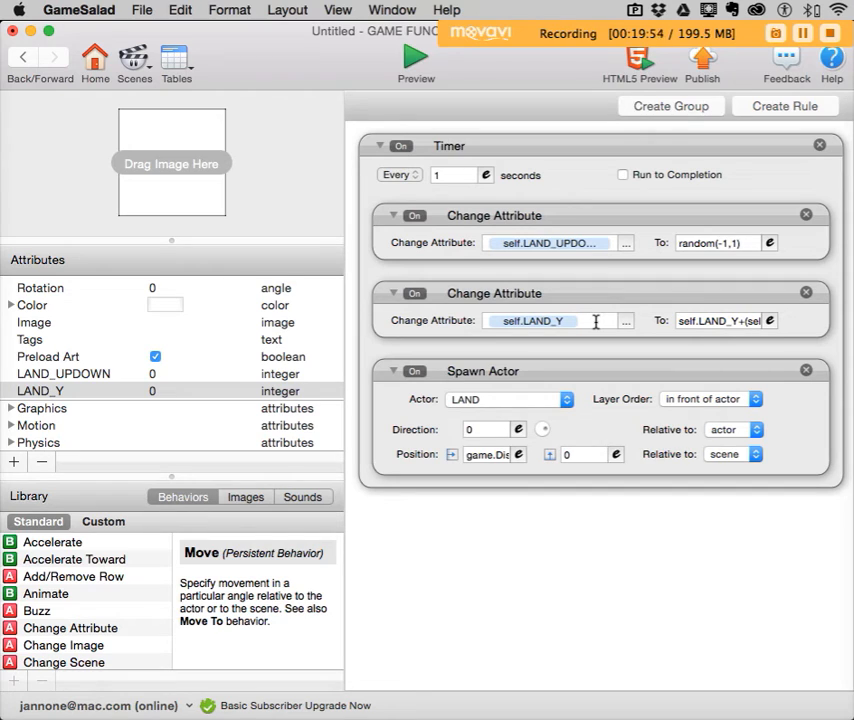
# Set the Spawn Actor's vertical position to the GAME FUNCTIONS attribute self.LAND_Y and preview the scene.
pyautogui.click(615, 454)
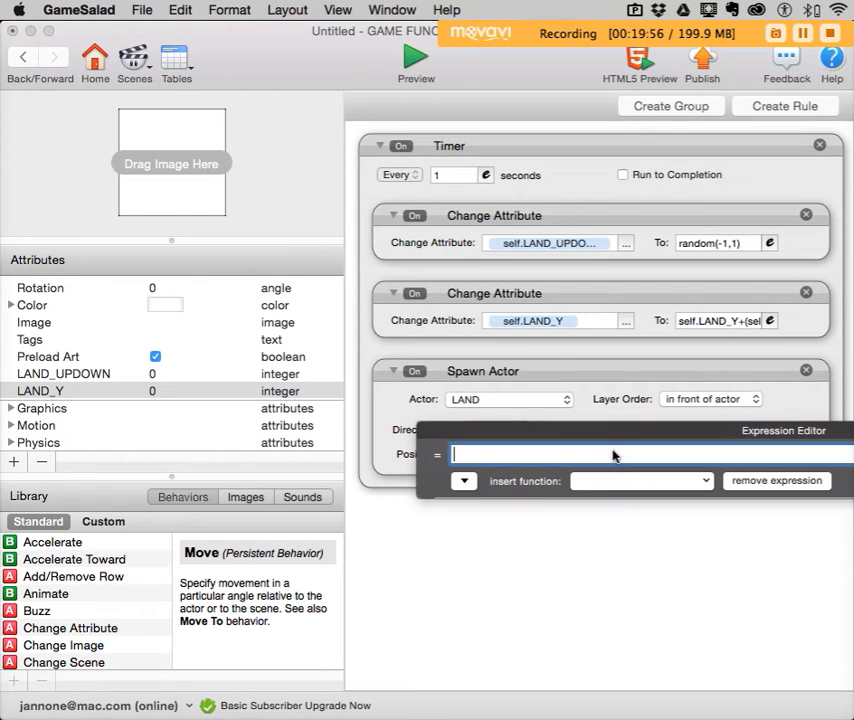
pyautogui.moveTo(615, 437); pyautogui.dragTo(381, 390)
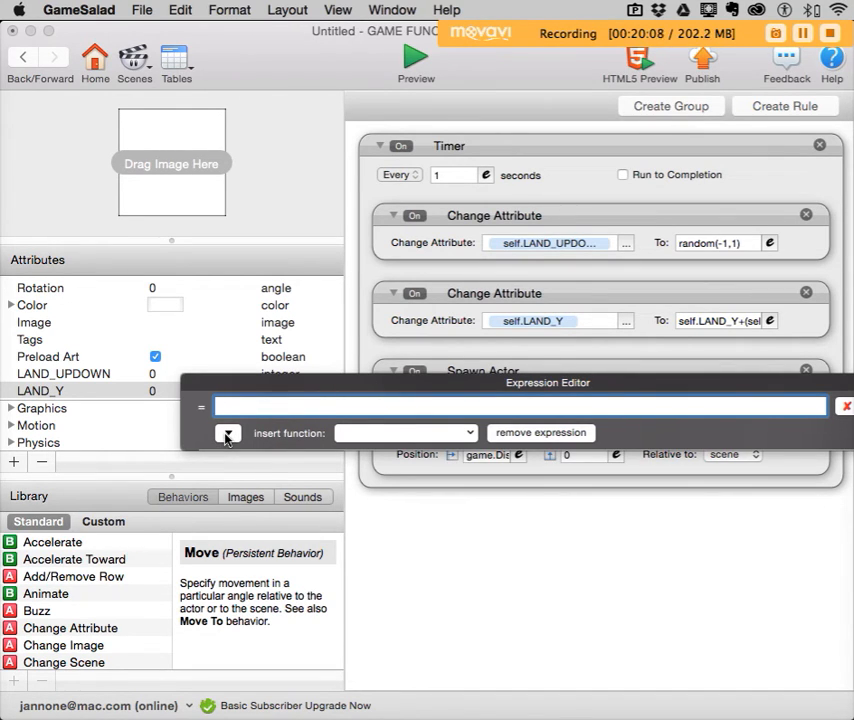
pyautogui.moveTo(319, 392); pyautogui.dragTo(244, 499)
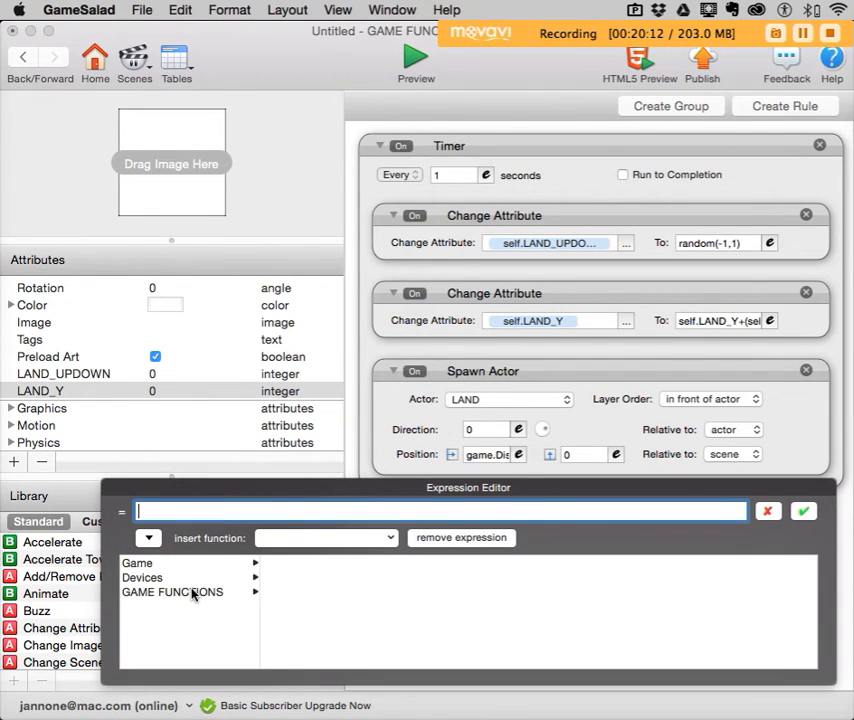
pyautogui.click(200, 593)
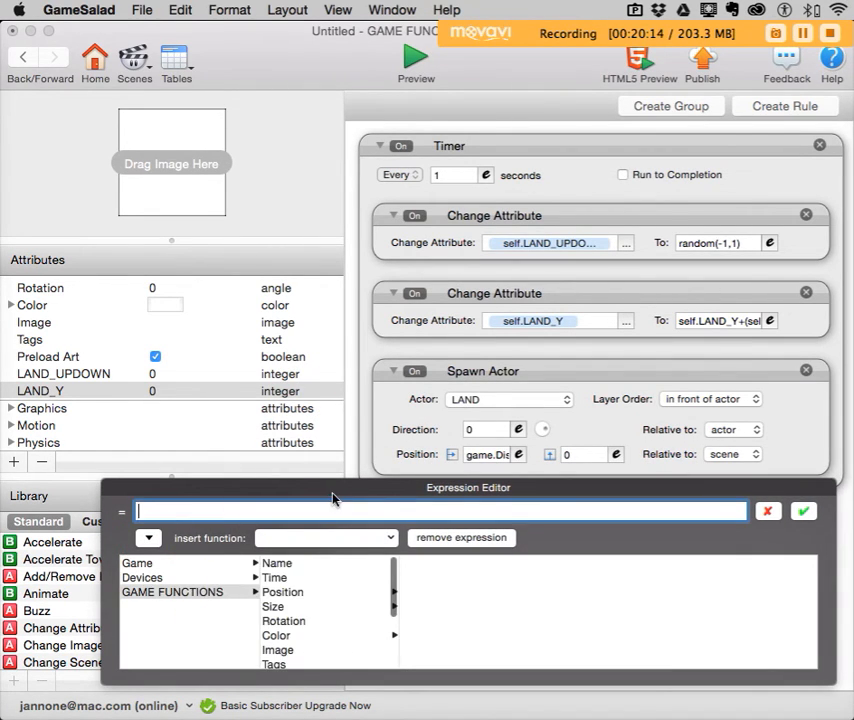
pyautogui.moveTo(333, 497); pyautogui.dragTo(347, 360)
pyautogui.scroll(-3, 347, 481)
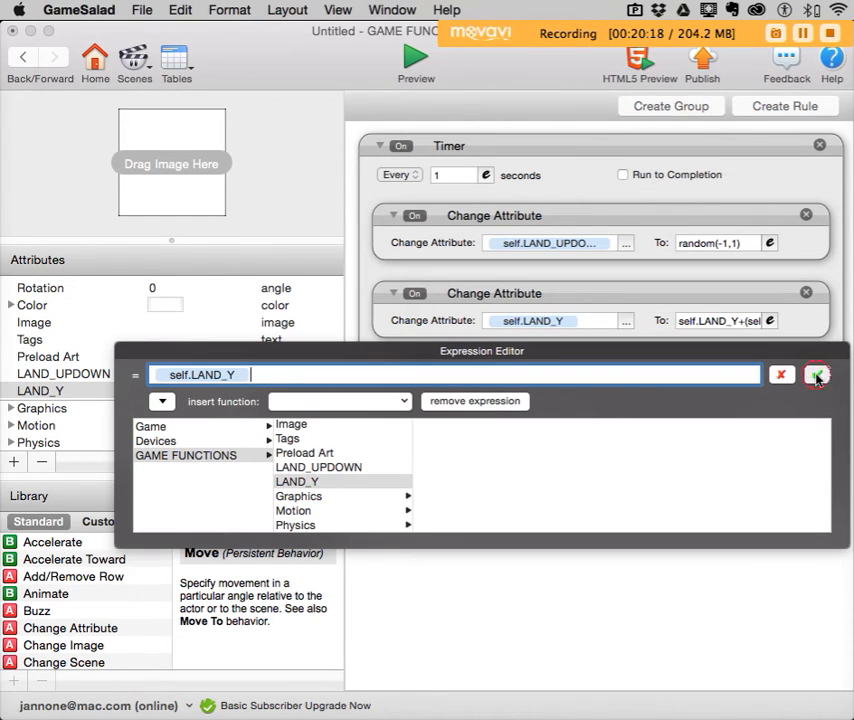
pyautogui.click(817, 375)
pyautogui.click(417, 58)
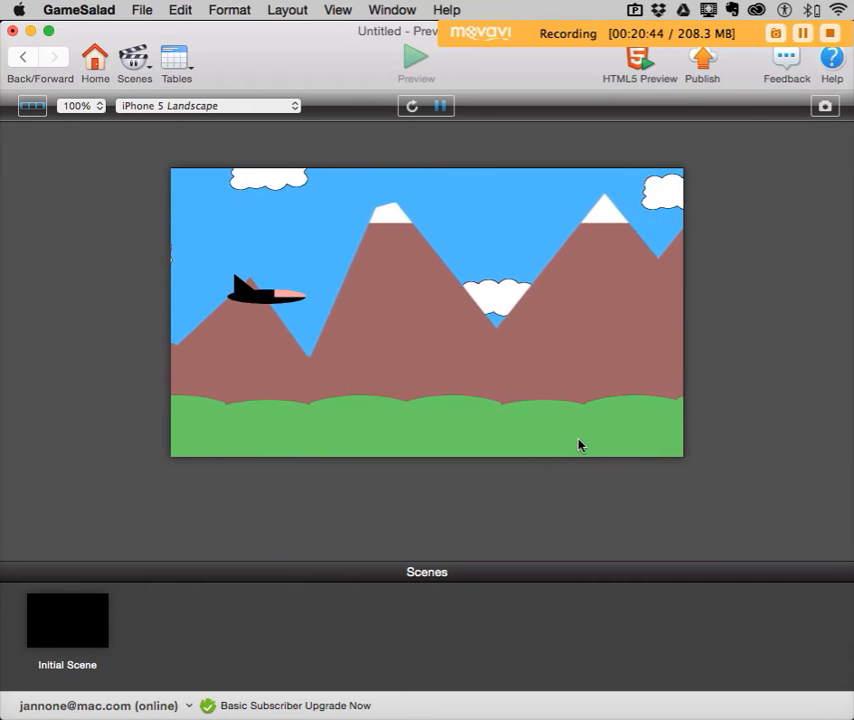
pyautogui.click(20, 60)
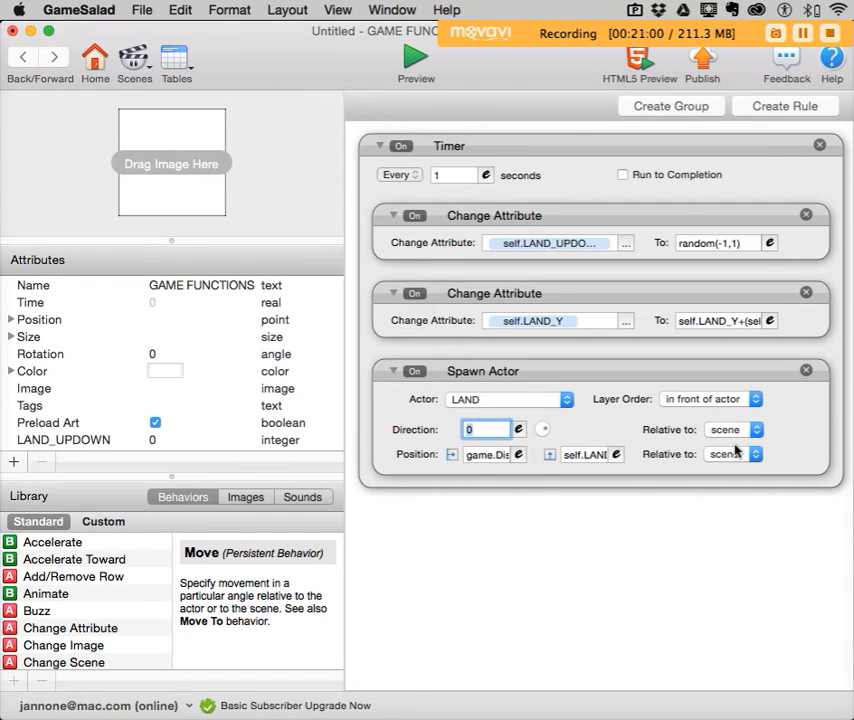
# Check the LAND actor's Move behavior settings and return to the GAME FUNCTIONS actor.
pyautogui.click(23, 57)
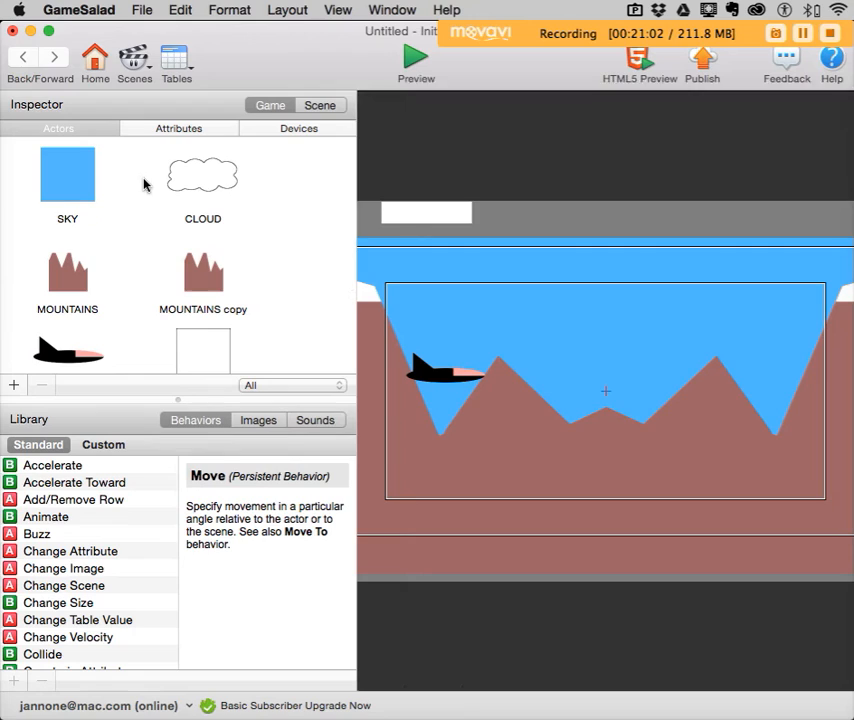
pyautogui.scroll(-1, 172, 332)
pyautogui.scroll(-2, 160, 335)
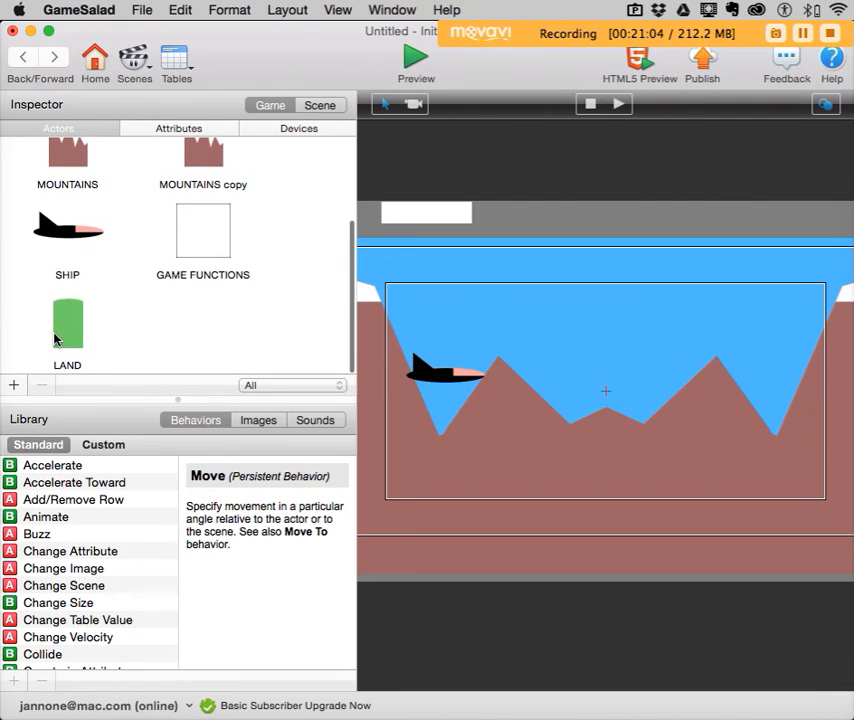
pyautogui.doubleClick(105, 339)
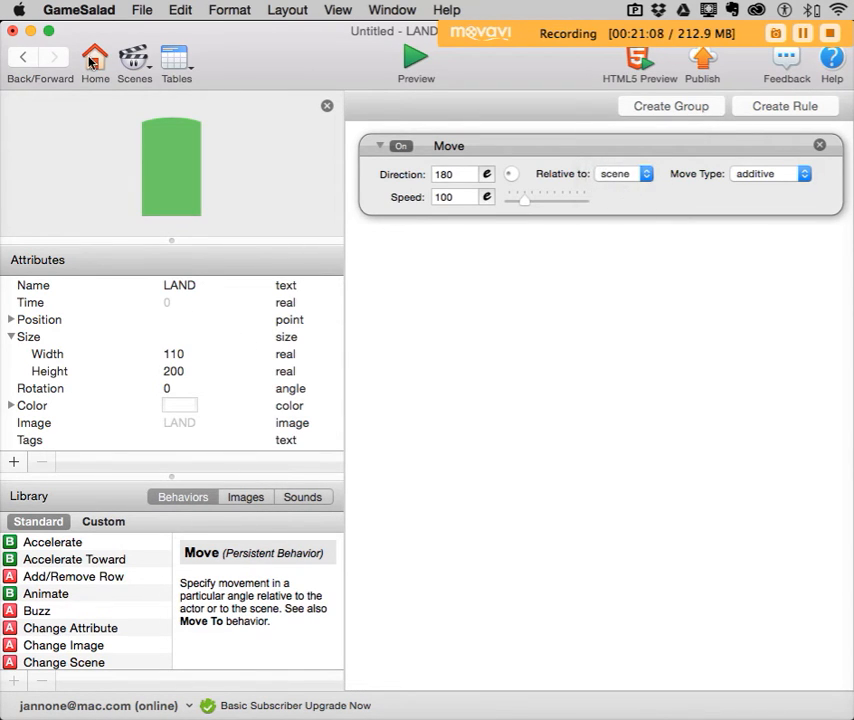
pyautogui.click(25, 58)
pyautogui.scroll(-3, 206, 362)
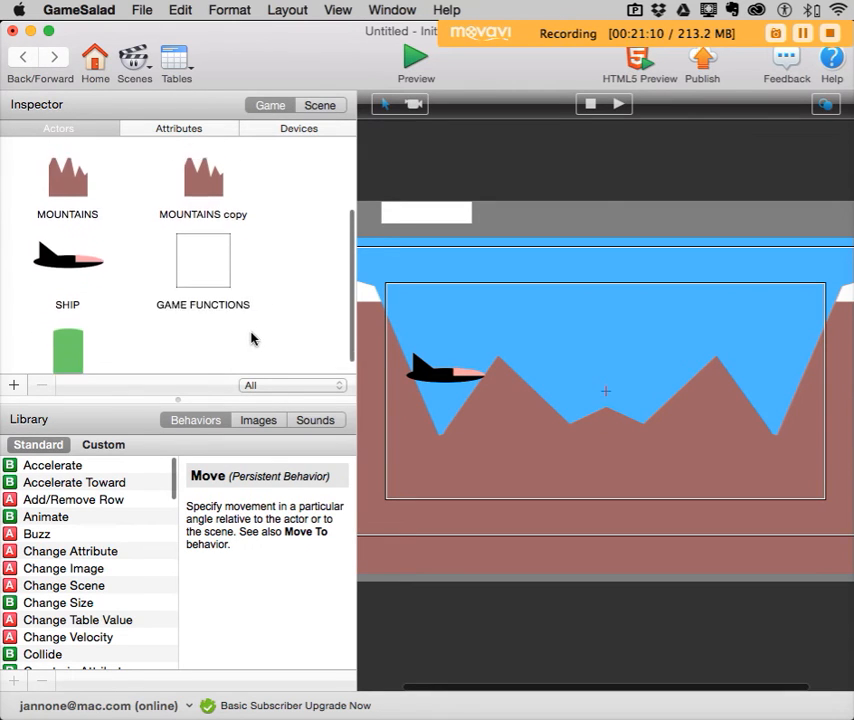
pyautogui.doubleClick(234, 229)
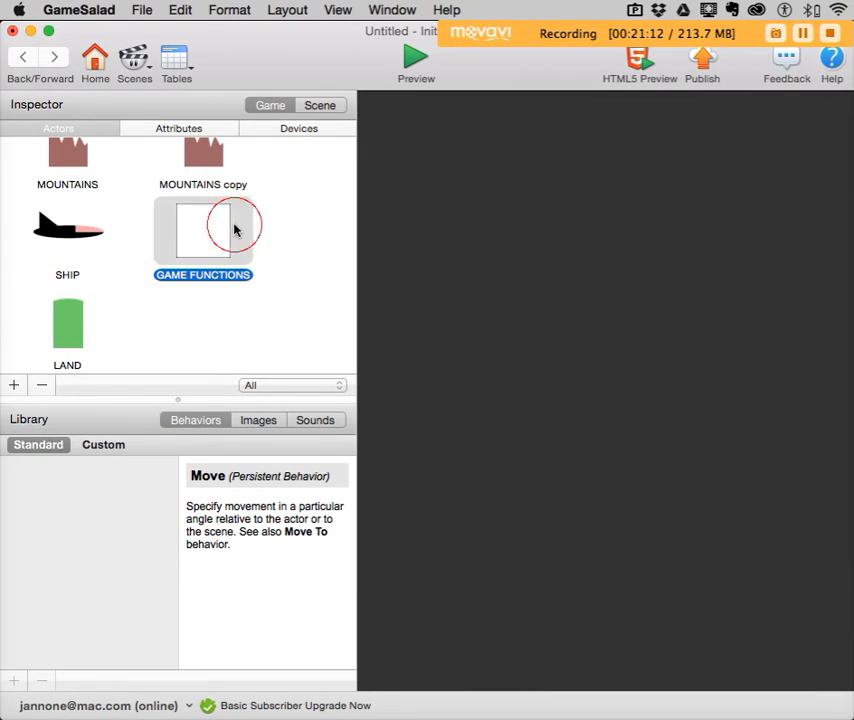
# Set the Spawn Actor's direction to the expression self.LAND_UPDOWN*15 and preview the scene.
pyautogui.click(485, 433)
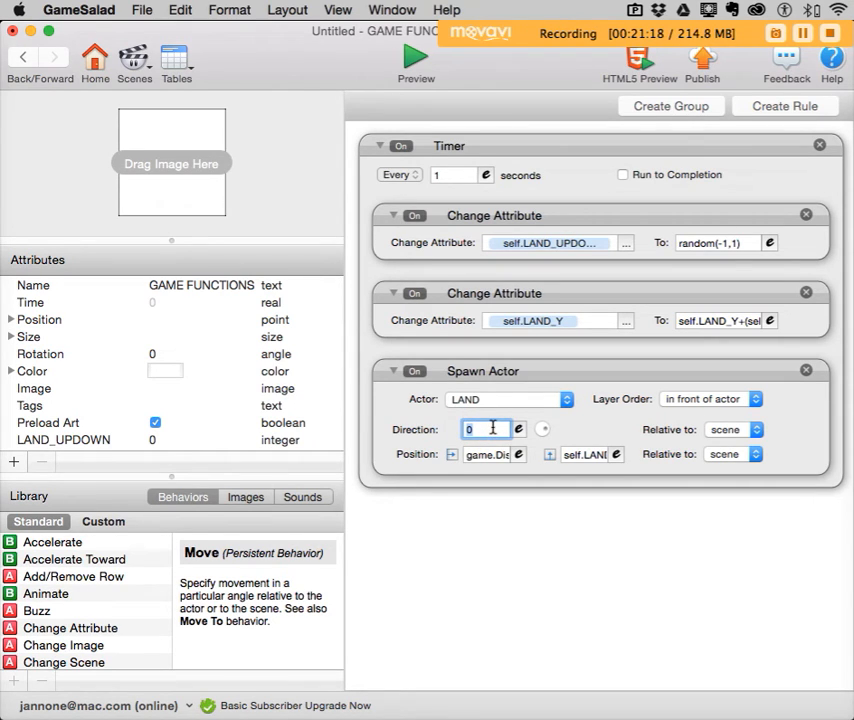
pyautogui.click(517, 431)
pyautogui.moveTo(524, 403); pyautogui.dragTo(234, 346)
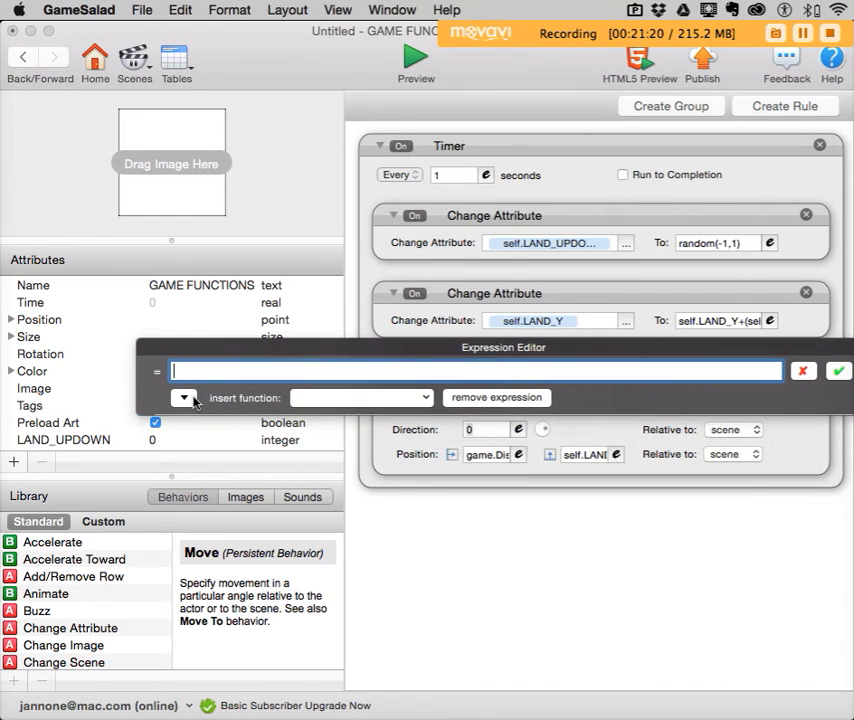
pyautogui.click(188, 398)
pyautogui.click(195, 458)
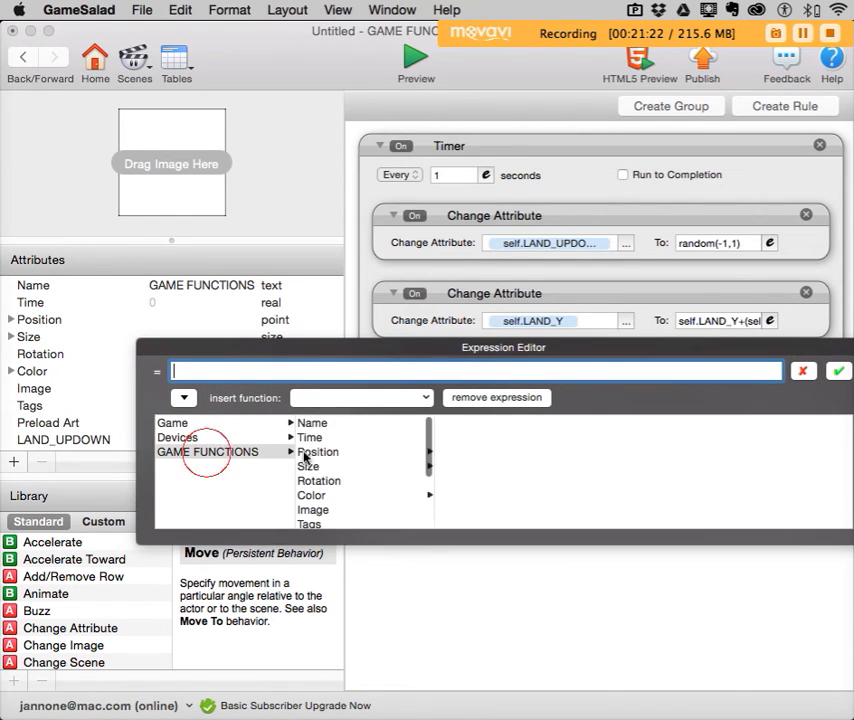
pyautogui.moveTo(431, 448); pyautogui.dragTo(432, 522)
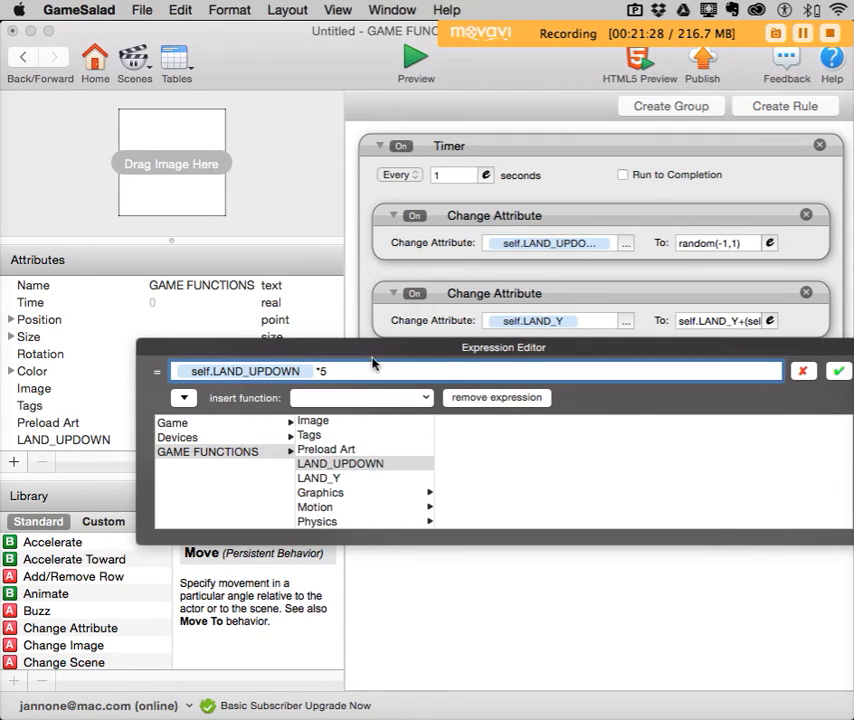
pyautogui.moveTo(373, 346); pyautogui.dragTo(303, 356)
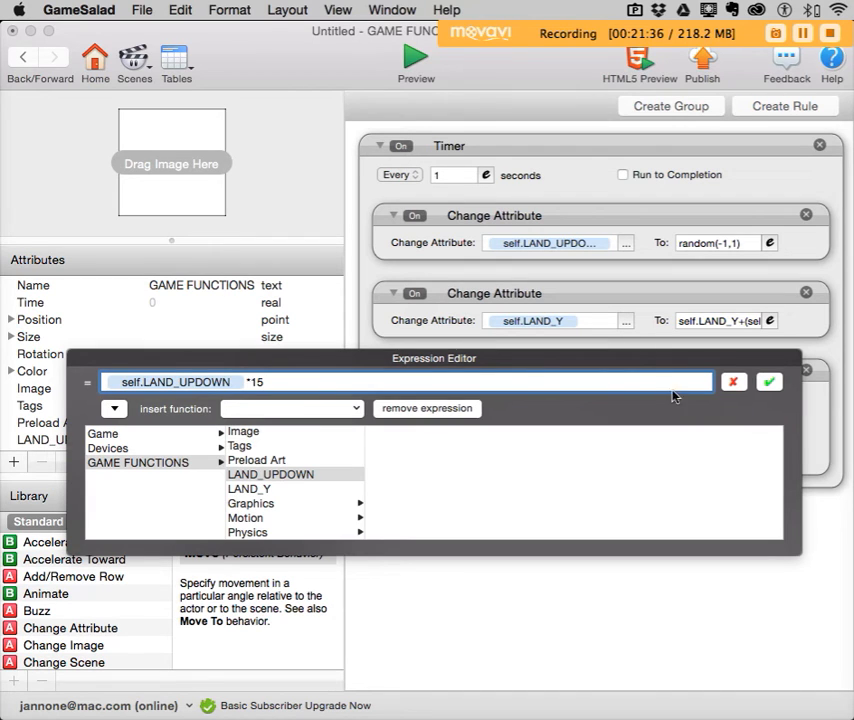
pyautogui.click(768, 382)
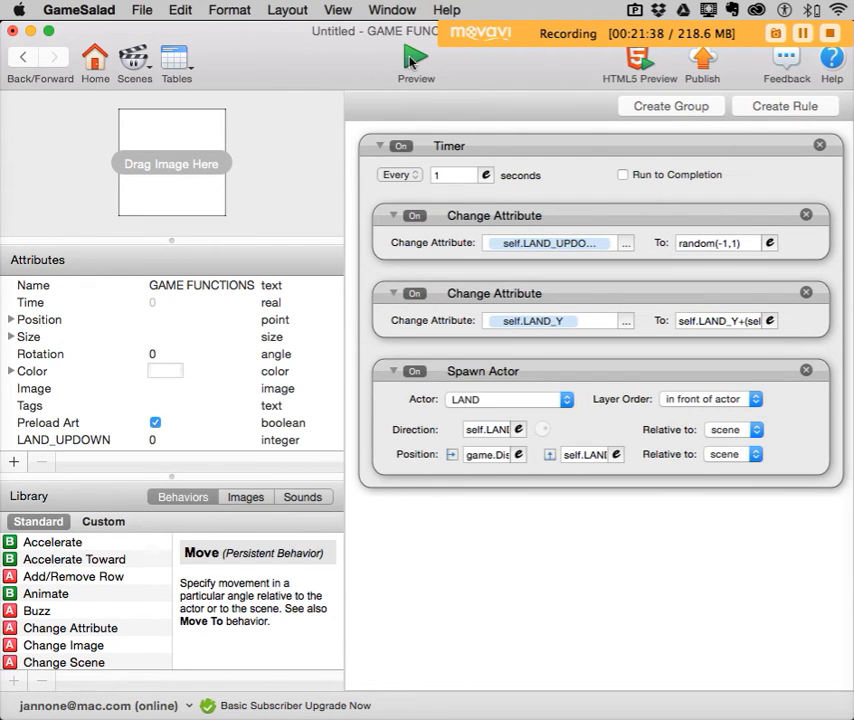
pyautogui.click(414, 62)
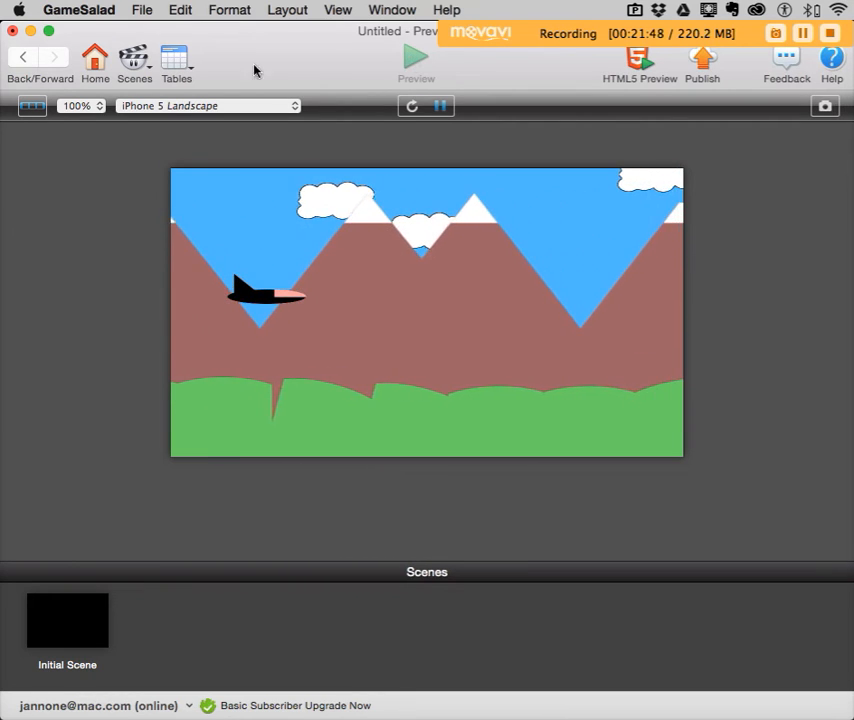
pyautogui.click(23, 58)
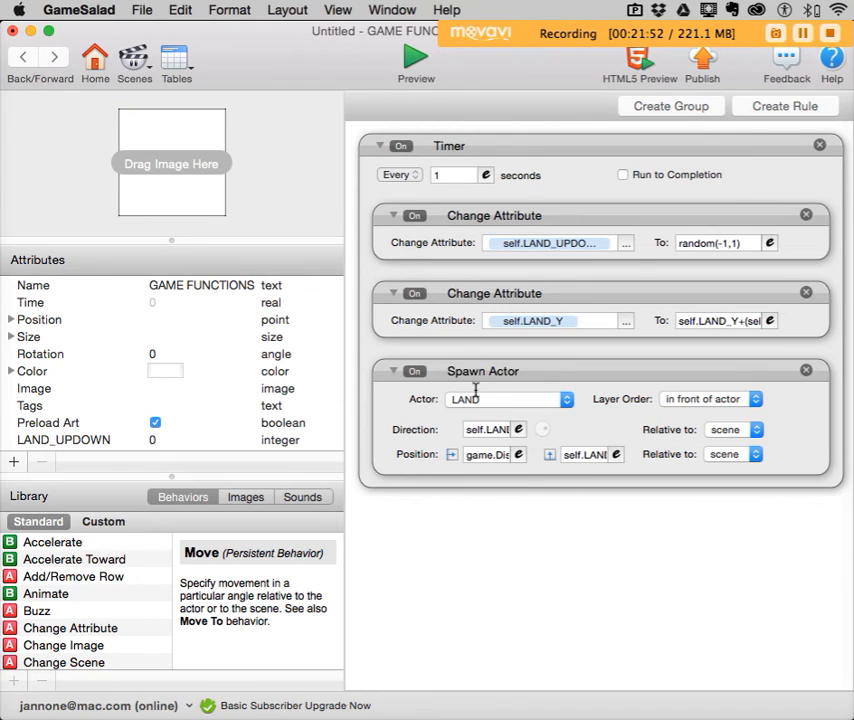
# Edit the multiplier in the Spawn Actor's direction expression and preview the scene again.
pyautogui.click(489, 430)
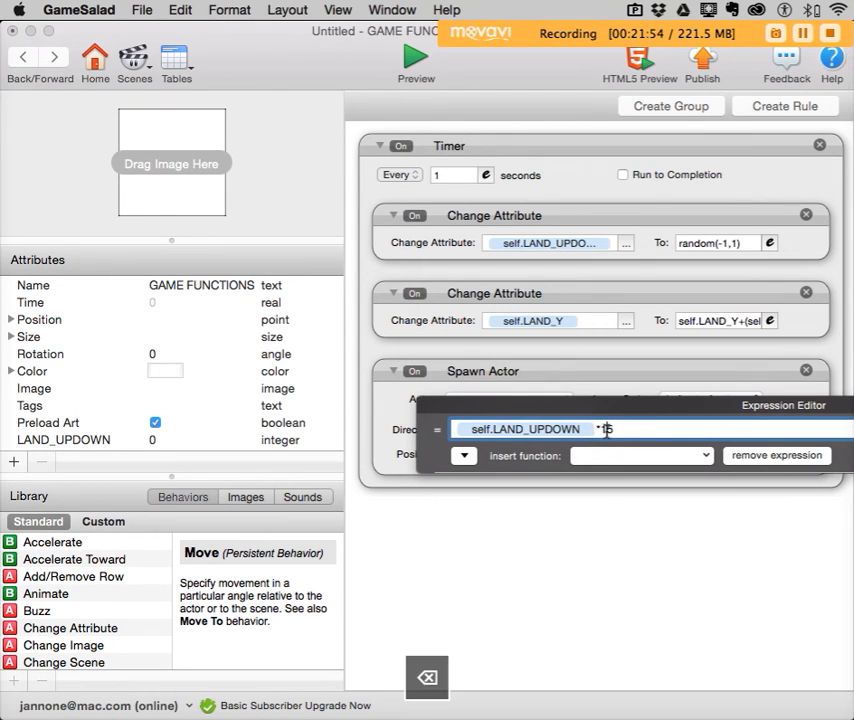
pyautogui.click(630, 390)
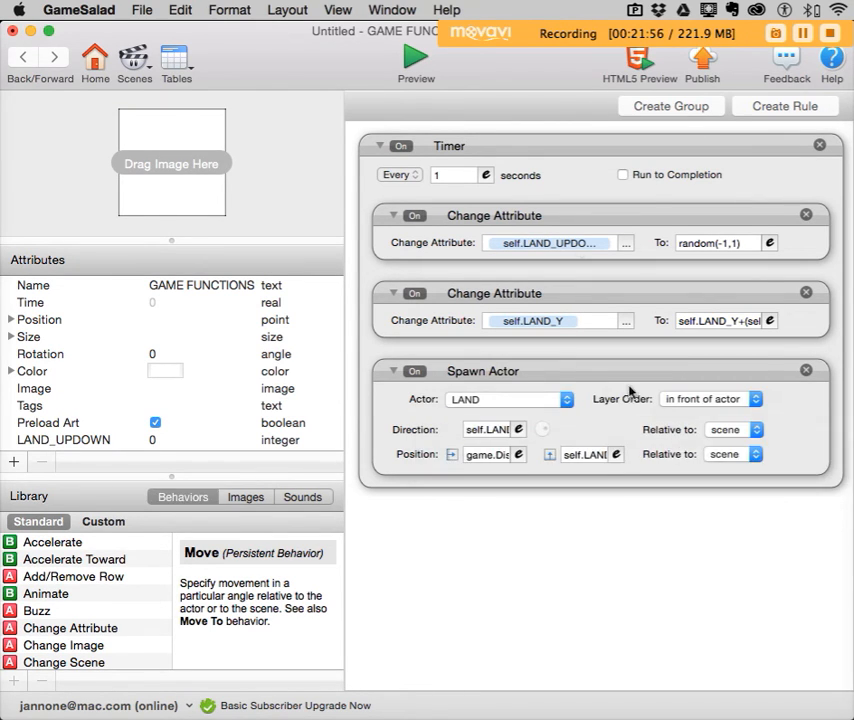
pyautogui.click(410, 64)
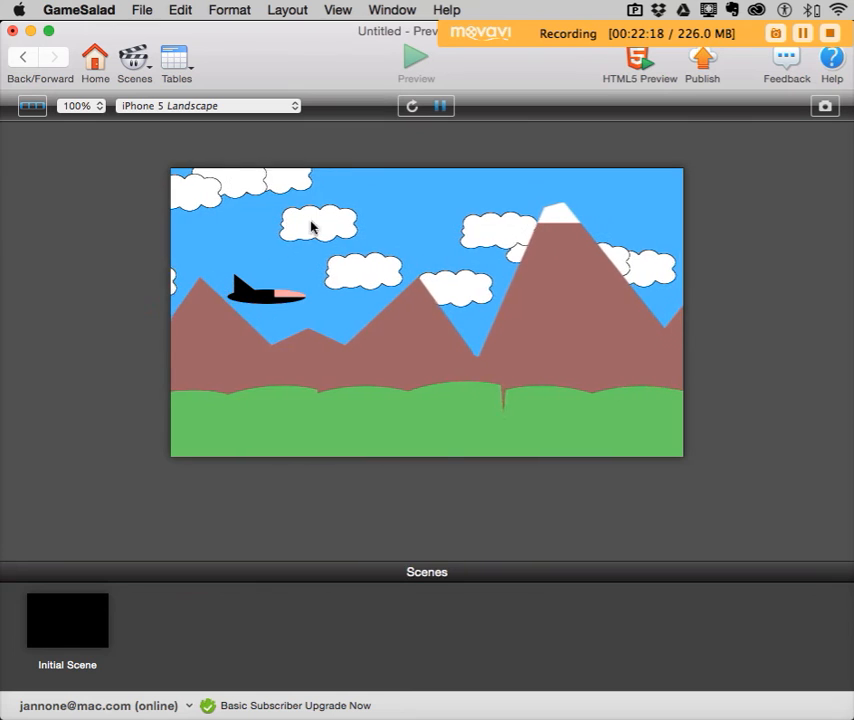
# Set the LAND actor's width to 150 and preview the scene.
pyautogui.click(23, 57)
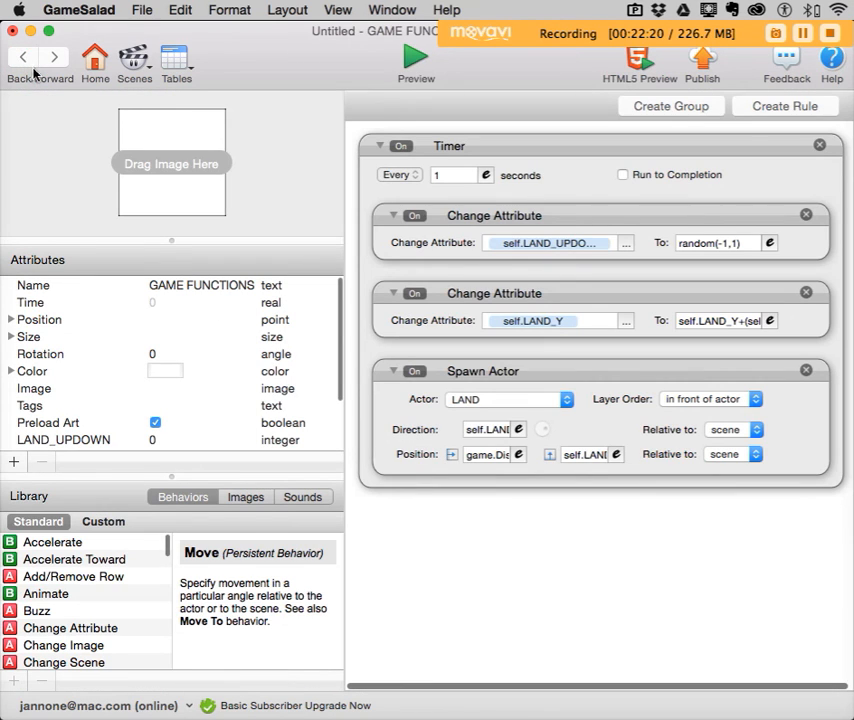
pyautogui.click(28, 61)
pyautogui.scroll(-3, 118, 314)
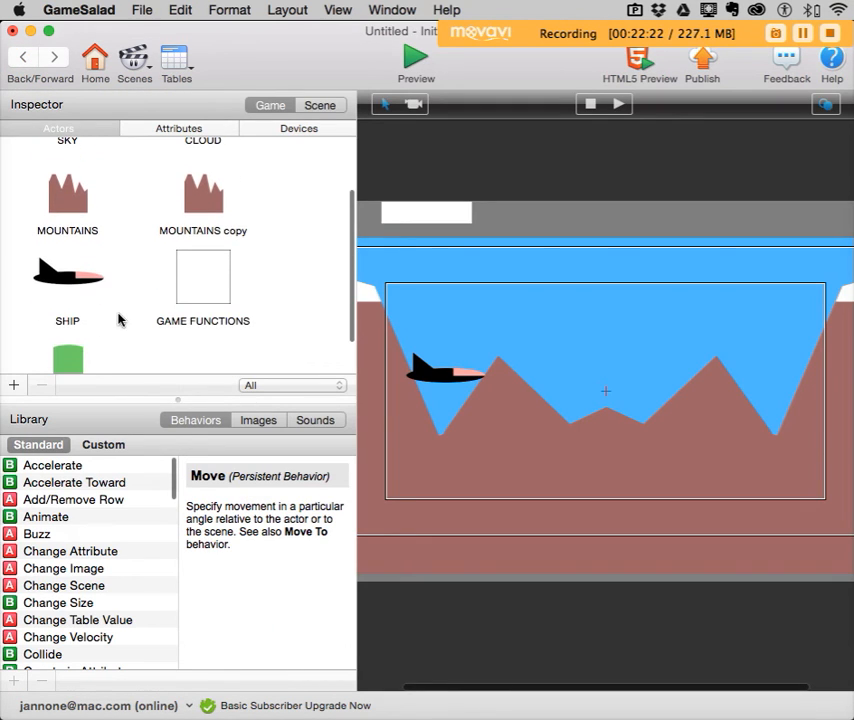
pyautogui.doubleClick(70, 358)
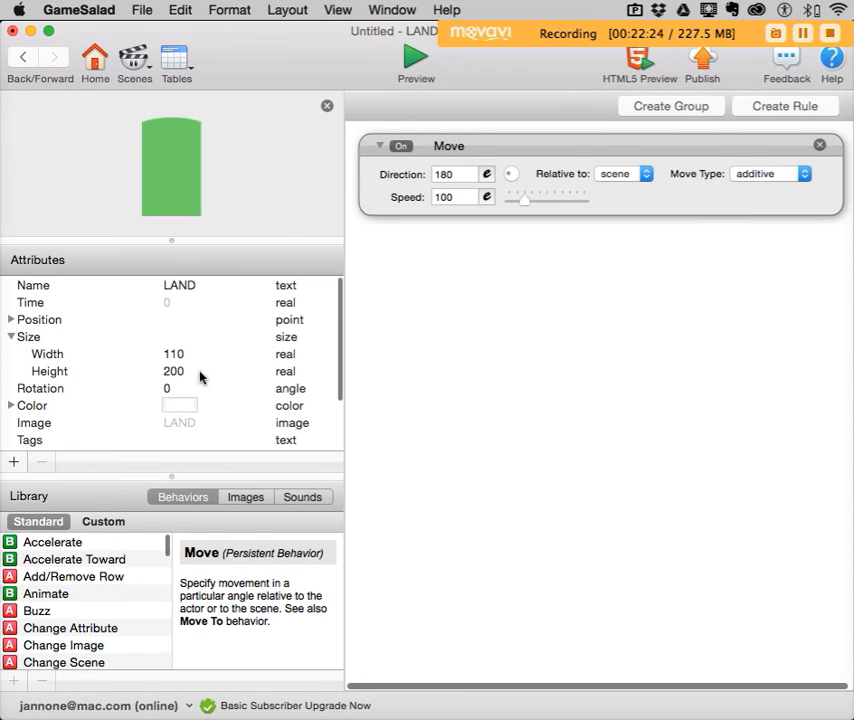
pyautogui.doubleClick(174, 354)
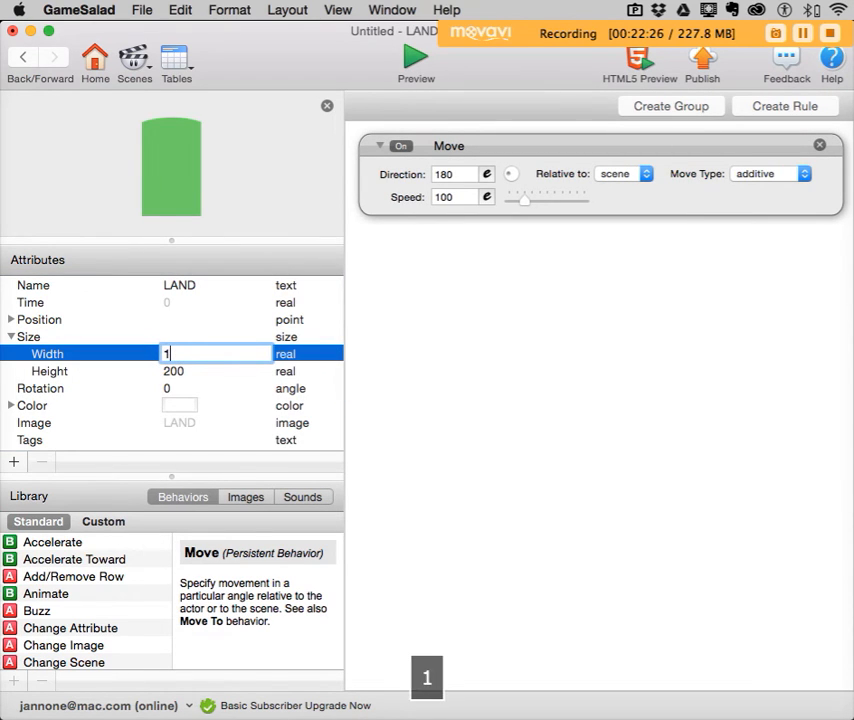
pyautogui.click(478, 285)
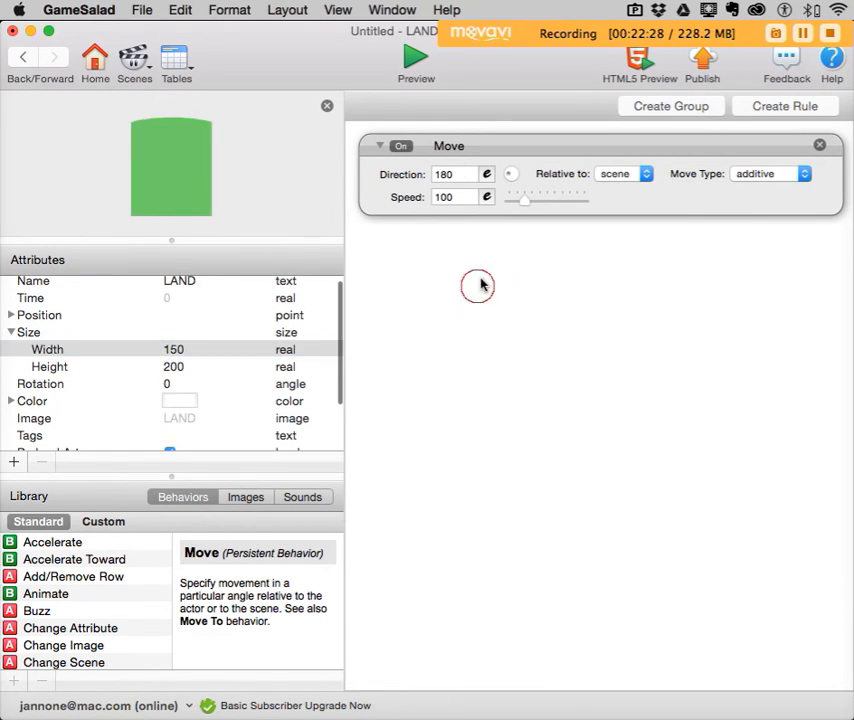
pyautogui.click(406, 52)
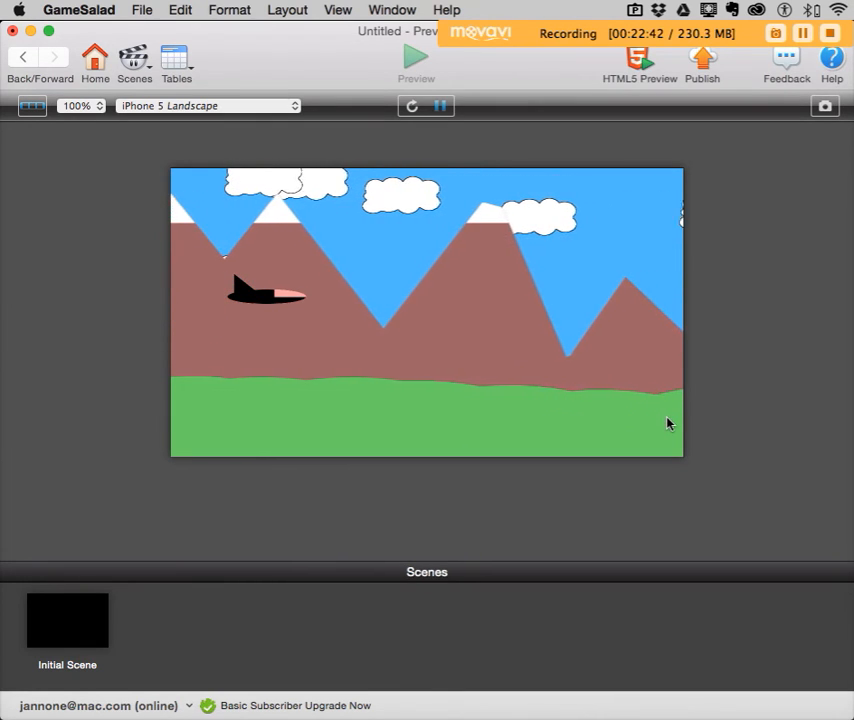
# Change the offset added to game.Display Size.Width in the horizontal position of the GAME FUNCTIONS actor's Spawn Actor behavior.
pyautogui.click(22, 57)
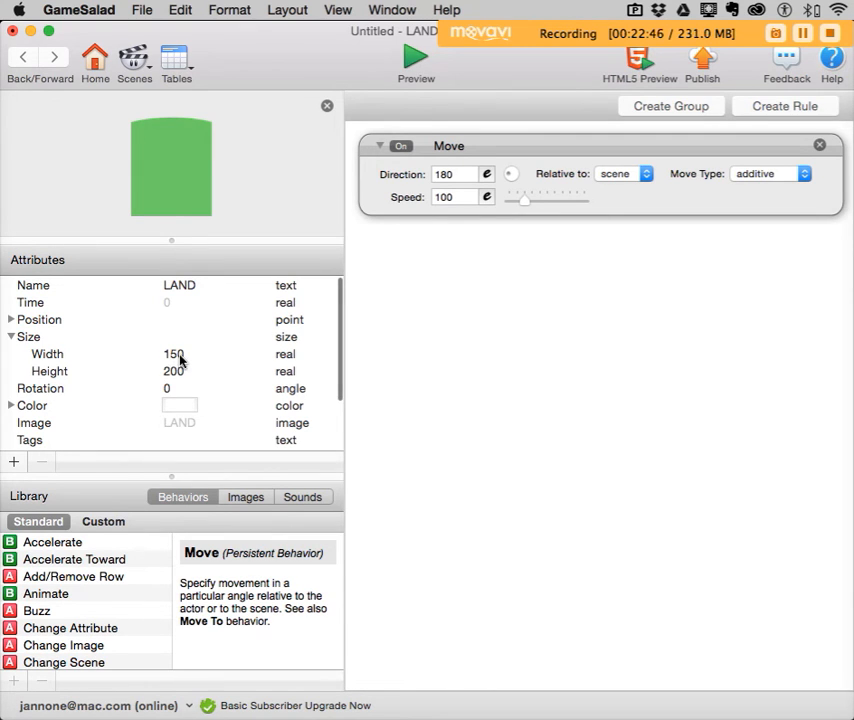
pyautogui.click(21, 57)
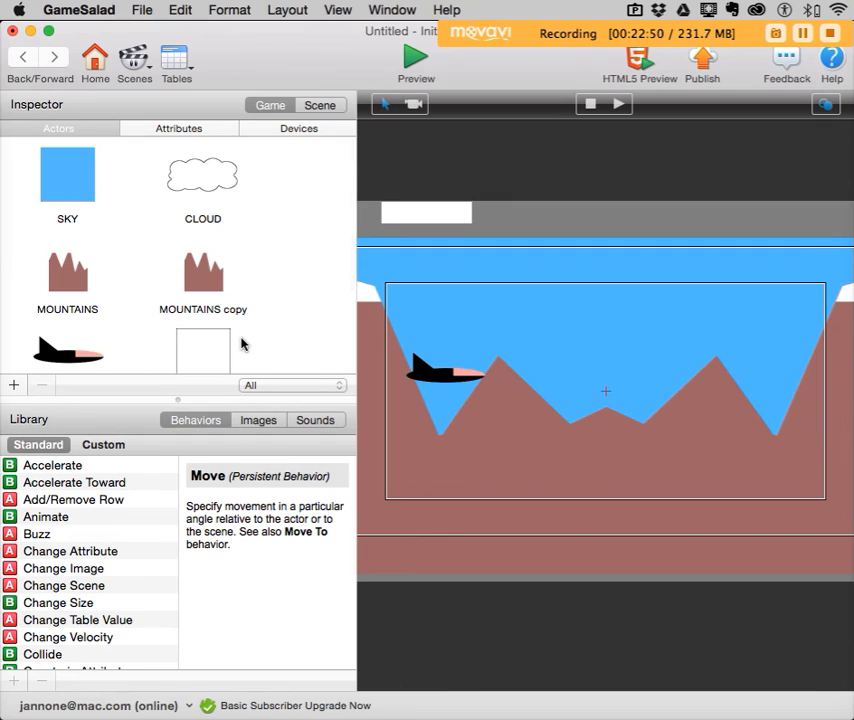
pyautogui.scroll(-2, 225, 320)
pyautogui.doubleClick(205, 311)
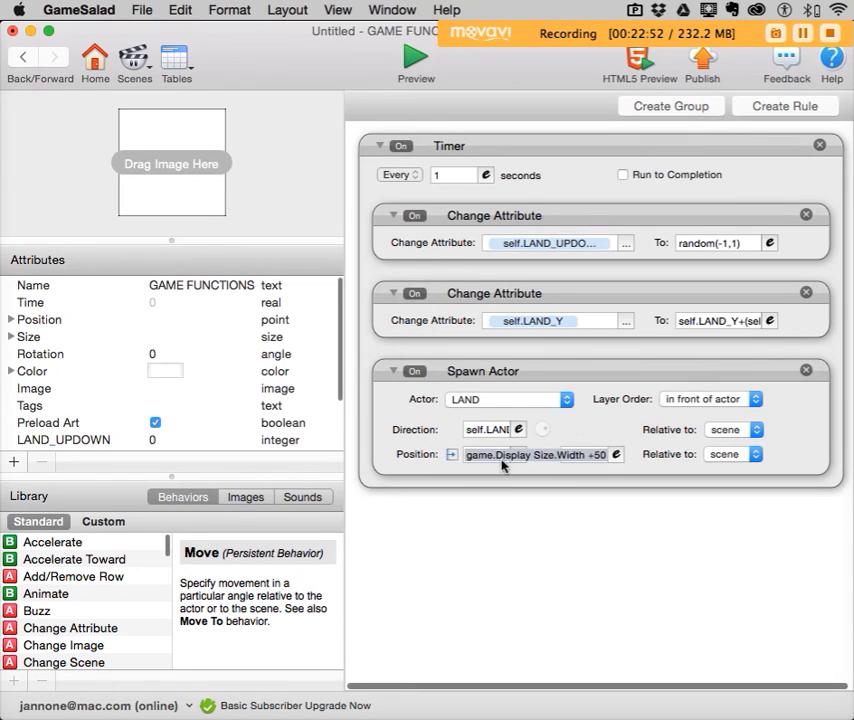
pyautogui.click(616, 454)
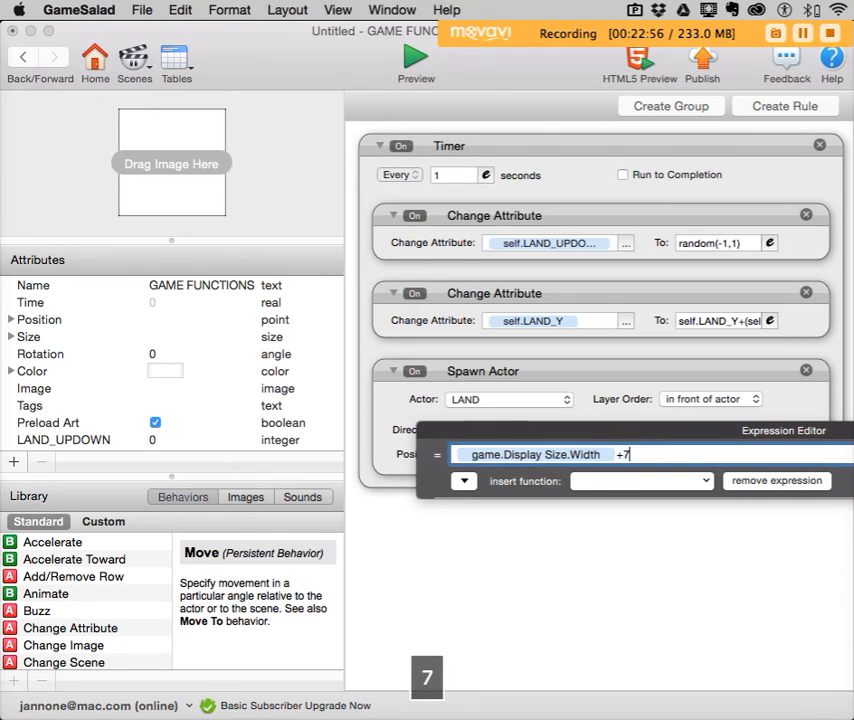
pyautogui.click(555, 555)
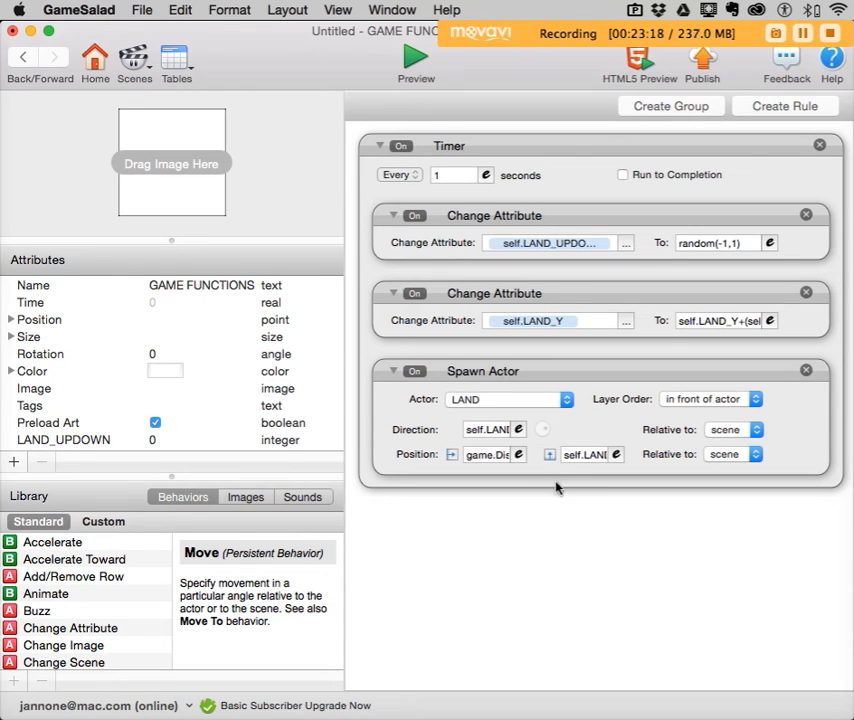
# Add a rule inside the Timer above Spawn Actor with the attribute condition self.LAND_Y < -100.
pyautogui.click(776, 105)
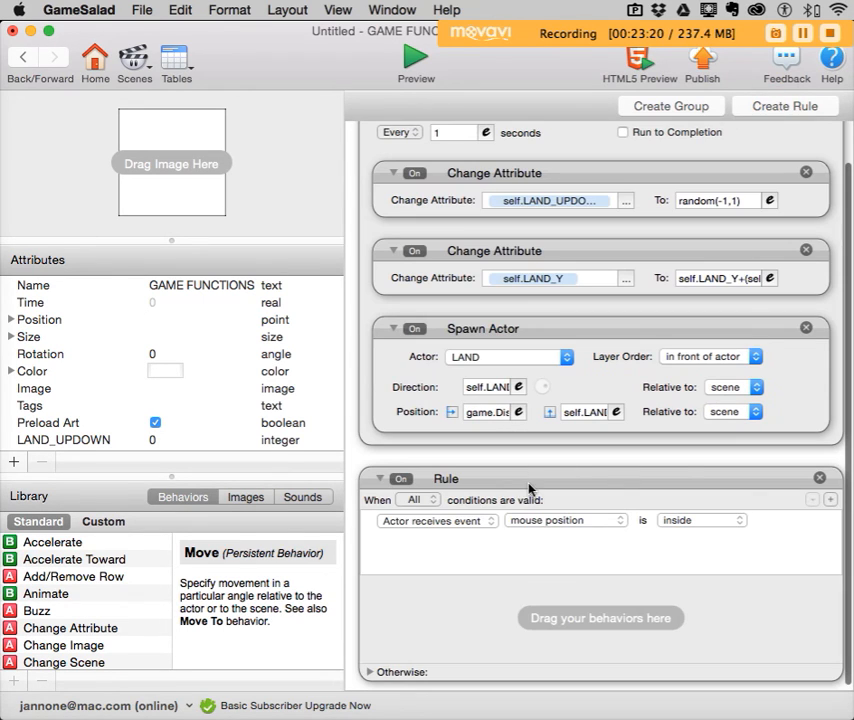
pyautogui.moveTo(530, 485); pyautogui.dragTo(533, 331)
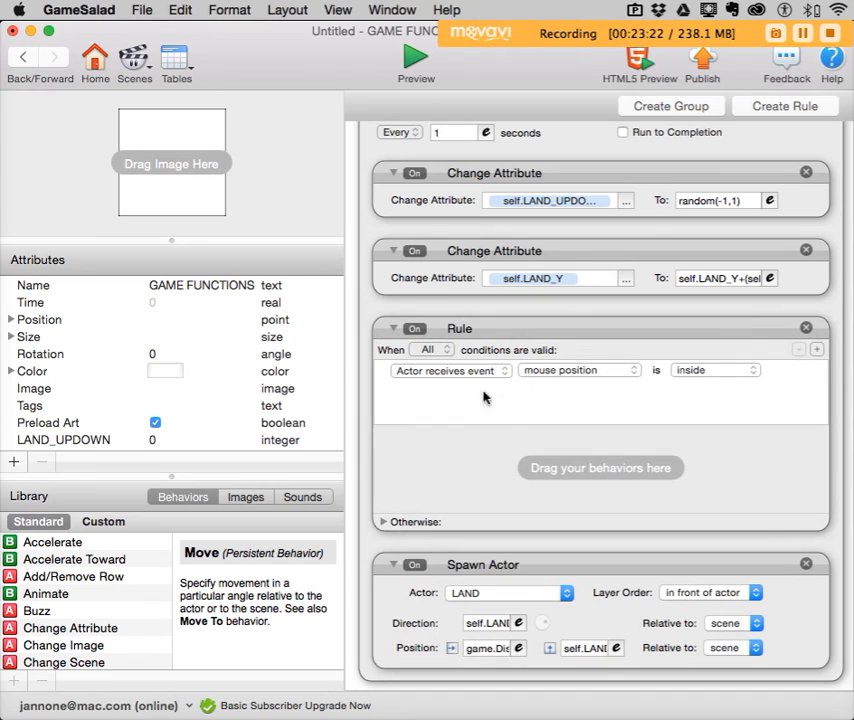
pyautogui.click(452, 371)
pyautogui.click(436, 386)
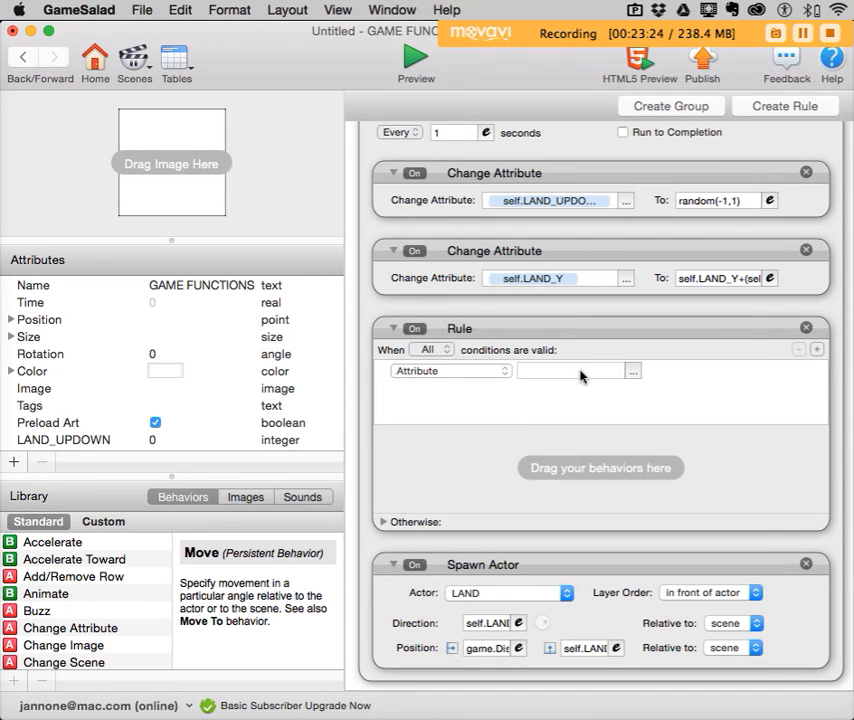
pyautogui.click(632, 371)
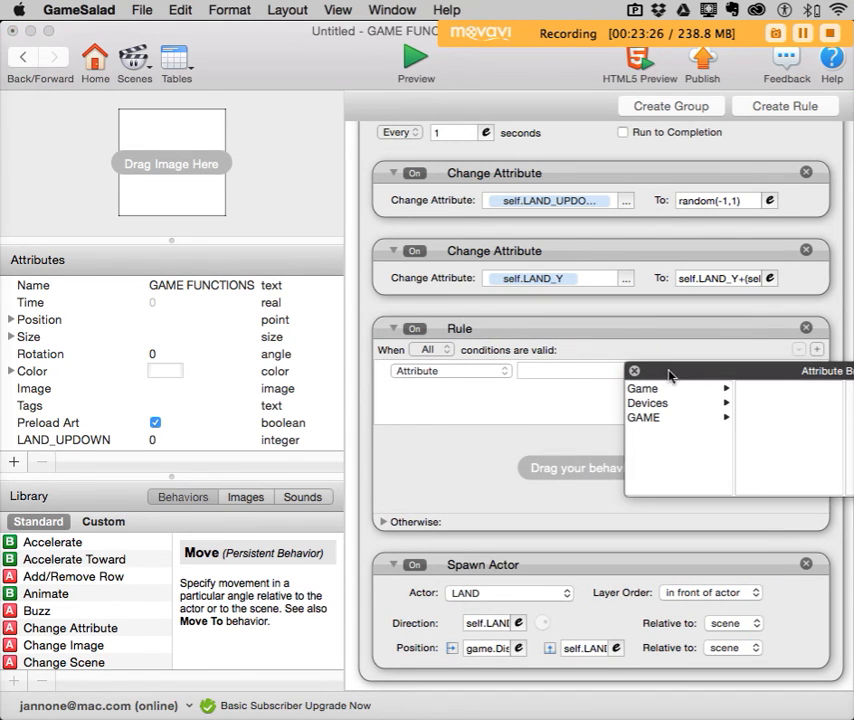
pyautogui.moveTo(670, 374); pyautogui.dragTo(310, 357)
pyautogui.moveTo(482, 388); pyautogui.dragTo(440, 423)
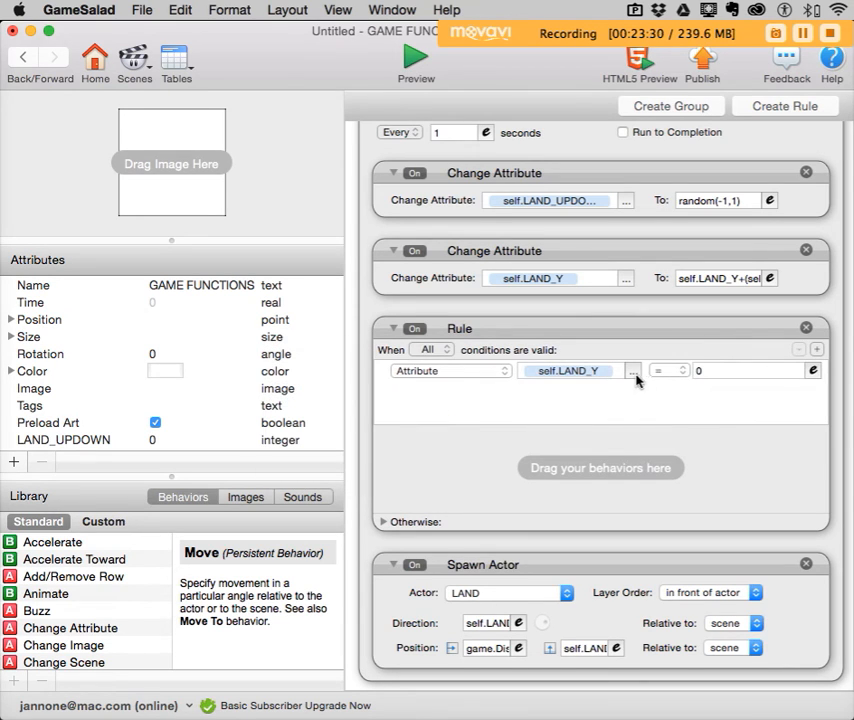
pyautogui.click(659, 372)
pyautogui.scroll(2, 108, 576)
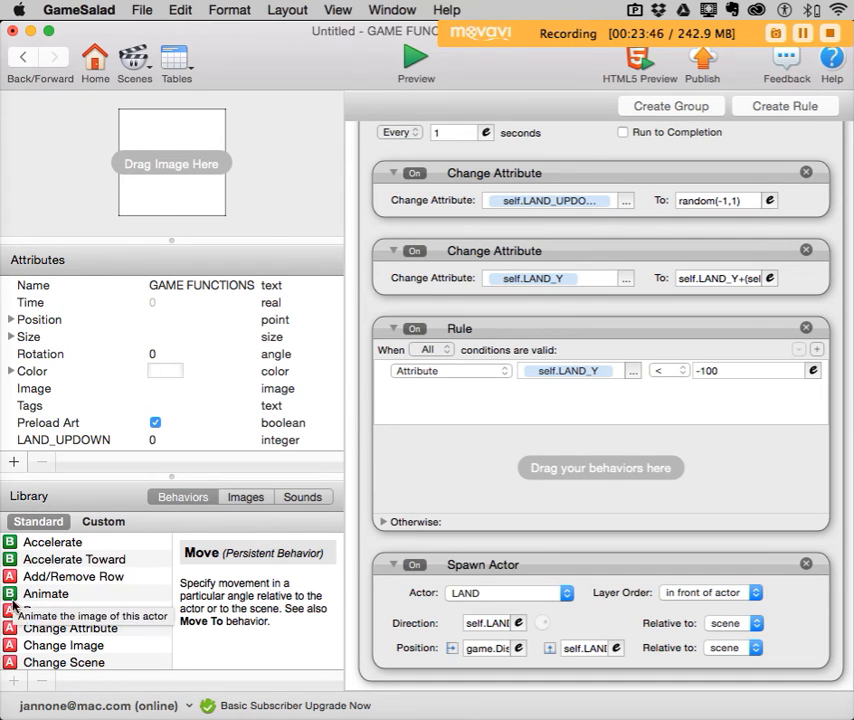
# Add a Change Attribute behavior to the new rule that sets self.LAND_Y to -100.
pyautogui.moveTo(8, 630); pyautogui.dragTo(440, 469)
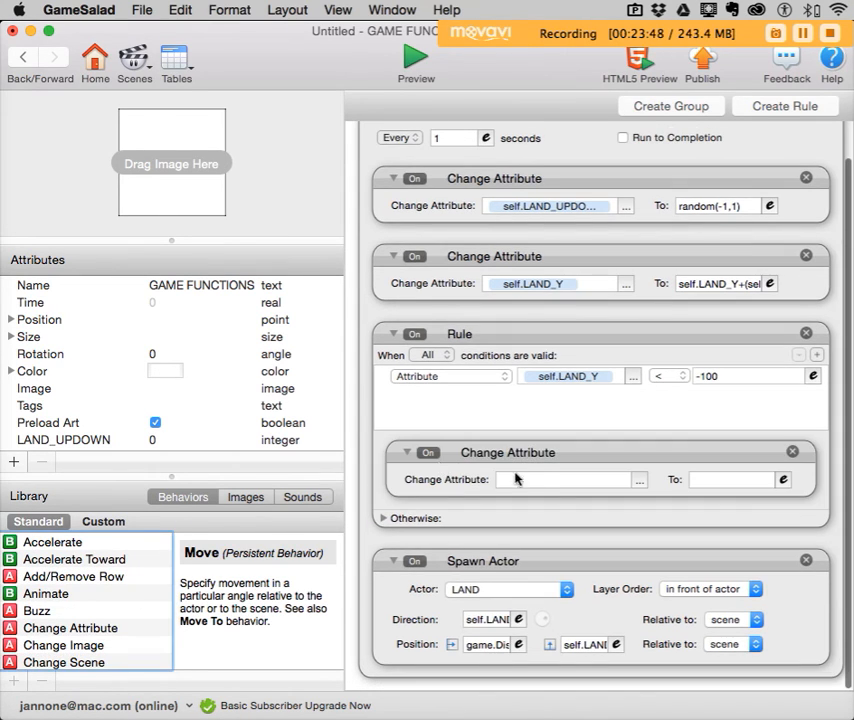
pyautogui.click(640, 481)
pyautogui.moveTo(690, 479); pyautogui.dragTo(263, 442)
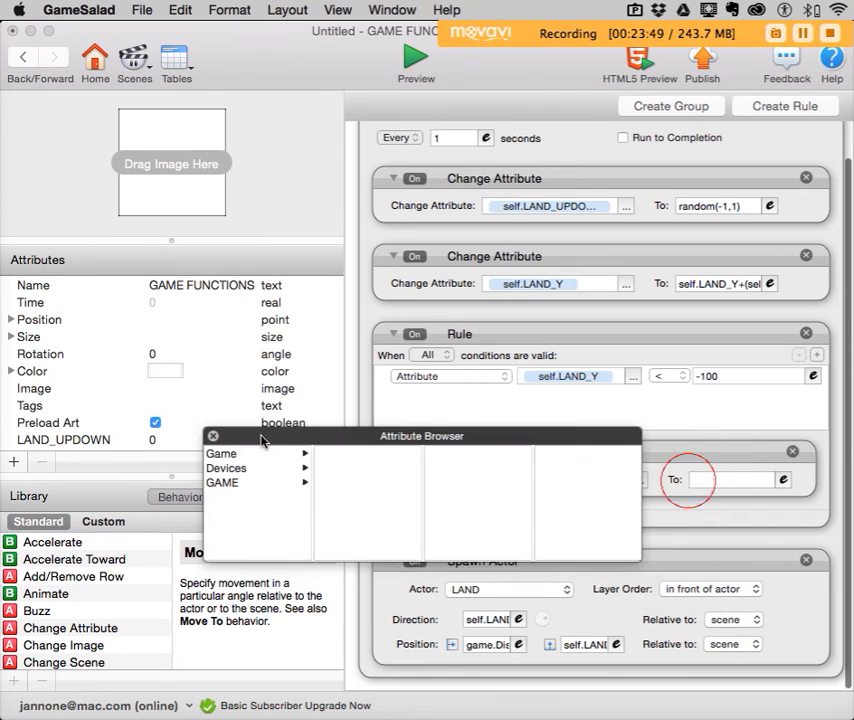
pyautogui.click(222, 482)
pyautogui.moveTo(416, 472); pyautogui.dragTo(418, 558)
pyautogui.doubleClick(352, 514)
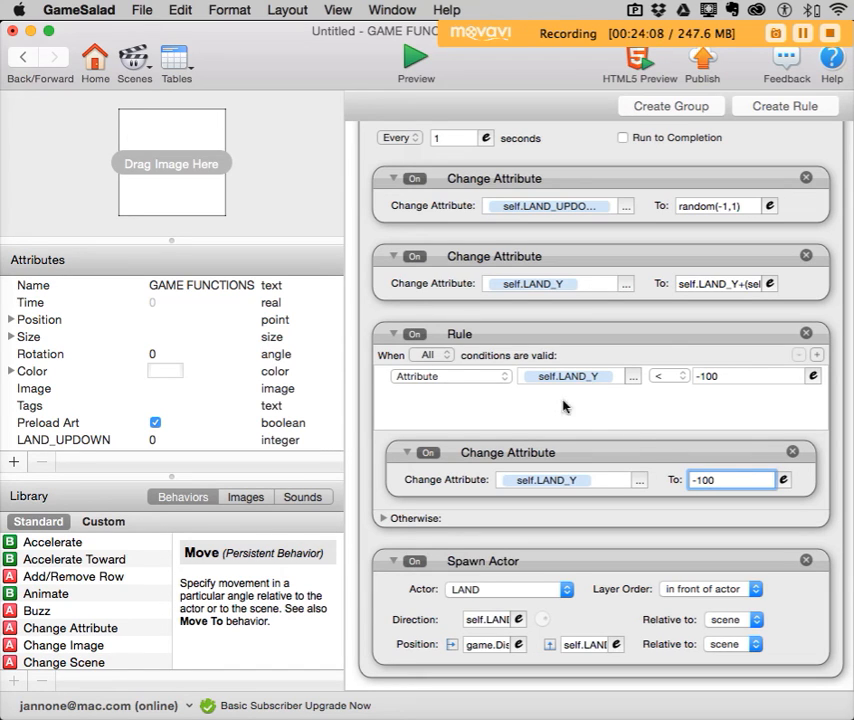
# Rename the rule "< -100 Rule" and collapse it.
pyautogui.doubleClick(457, 336)
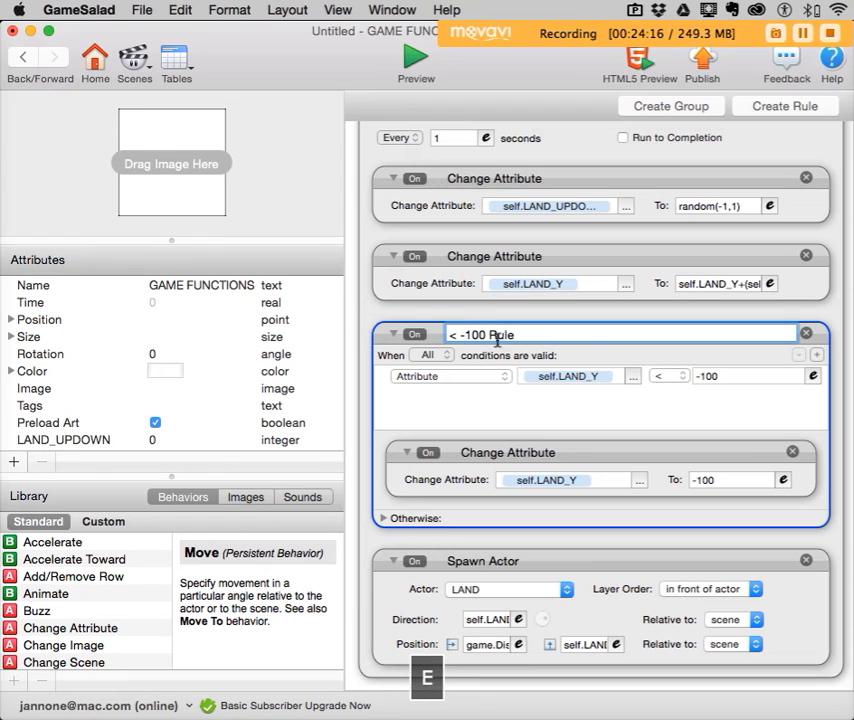
pyautogui.click(441, 308)
pyautogui.click(389, 335)
pyautogui.click(526, 328)
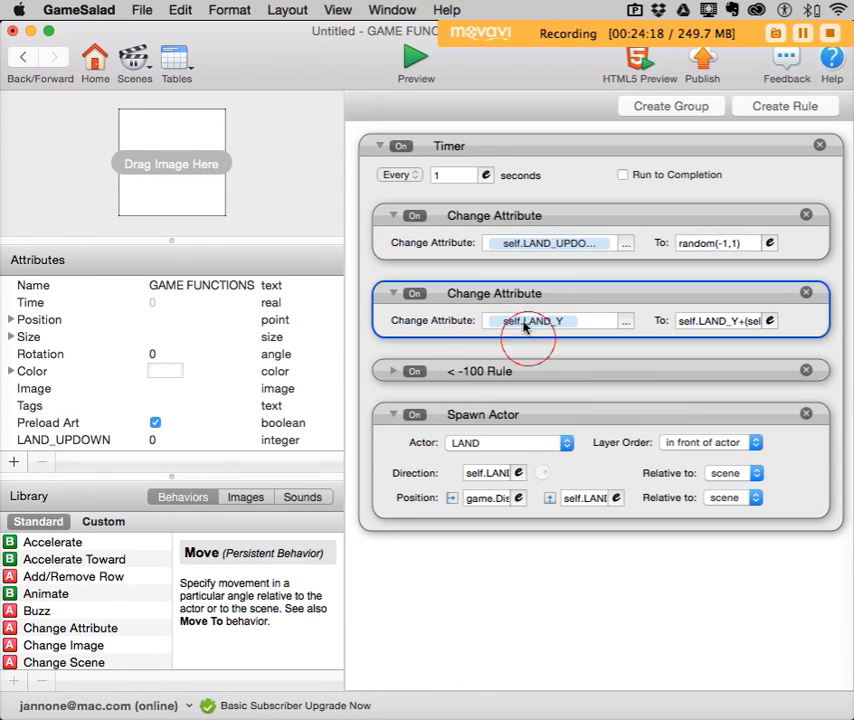
# Duplicate the < -100 Rule, place the copy above Spawn Actor in the Timer and rename it "> 100 Rule".
pyautogui.click(510, 372)
pyautogui.press('cmd+c')
pyautogui.press('cmd+v')
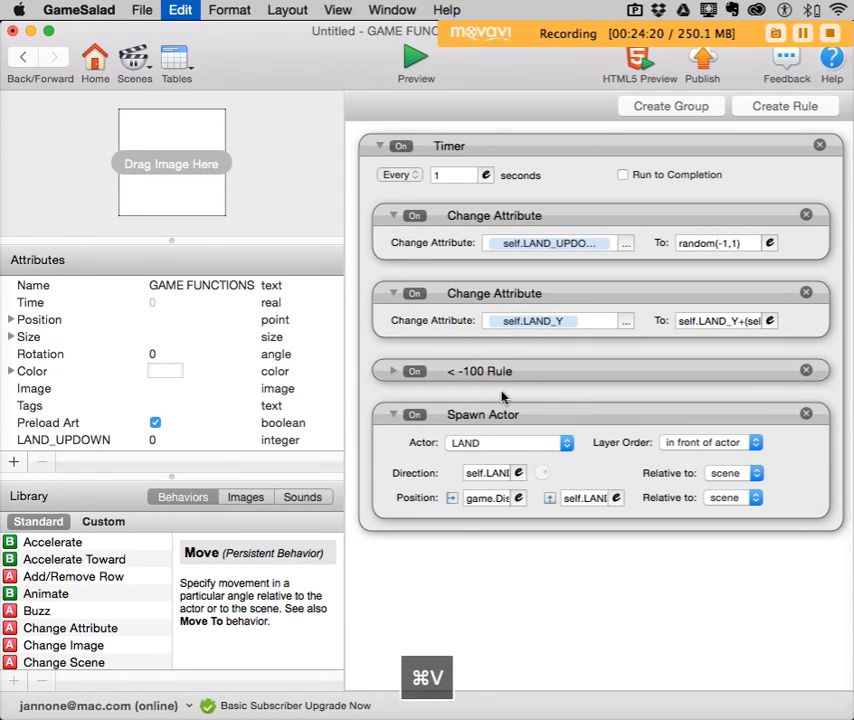
pyautogui.click(525, 550)
pyautogui.moveTo(527, 531); pyautogui.dragTo(457, 410)
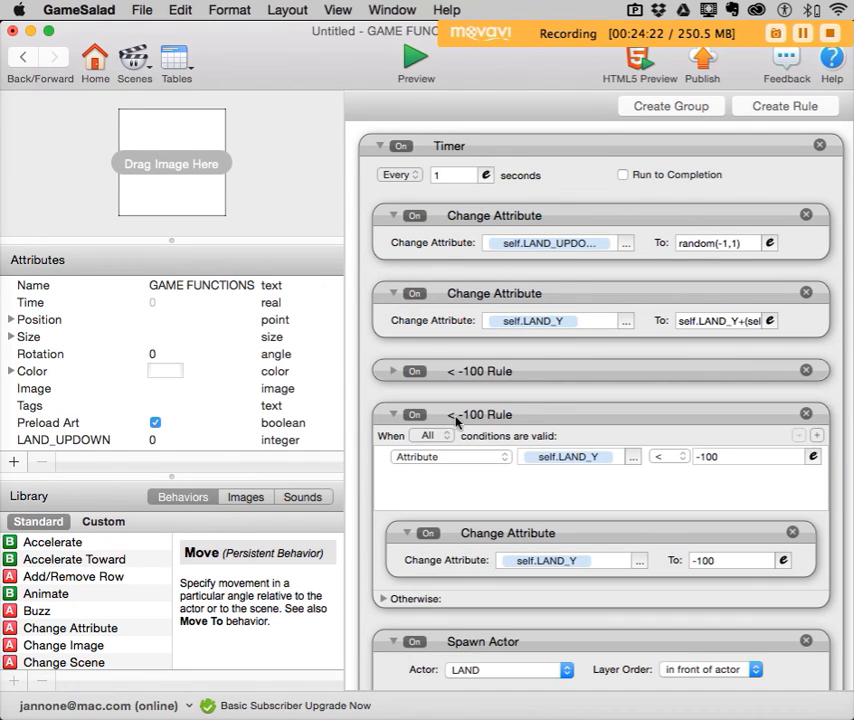
pyautogui.click(452, 414)
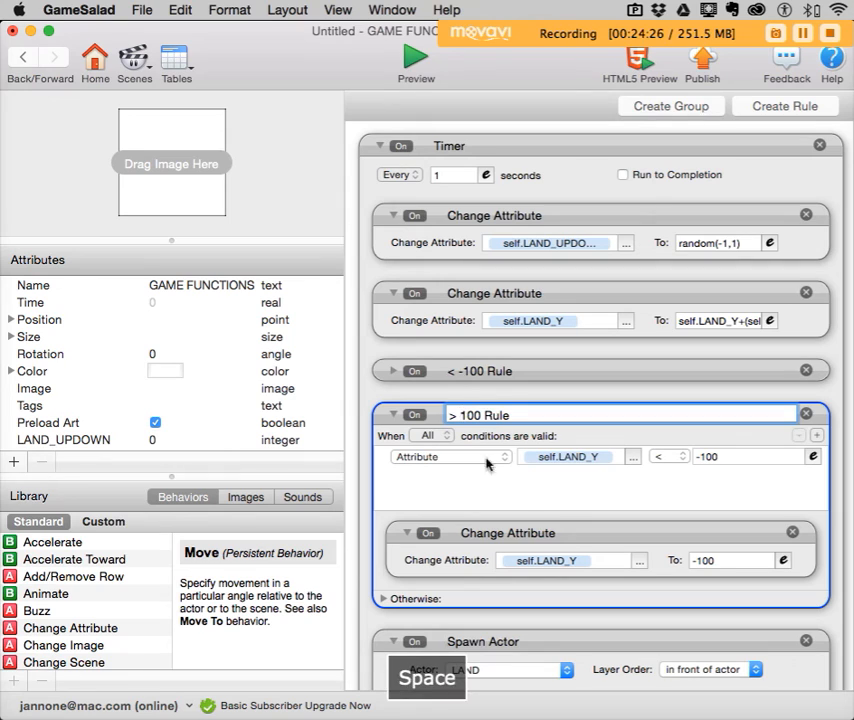
pyautogui.click(522, 485)
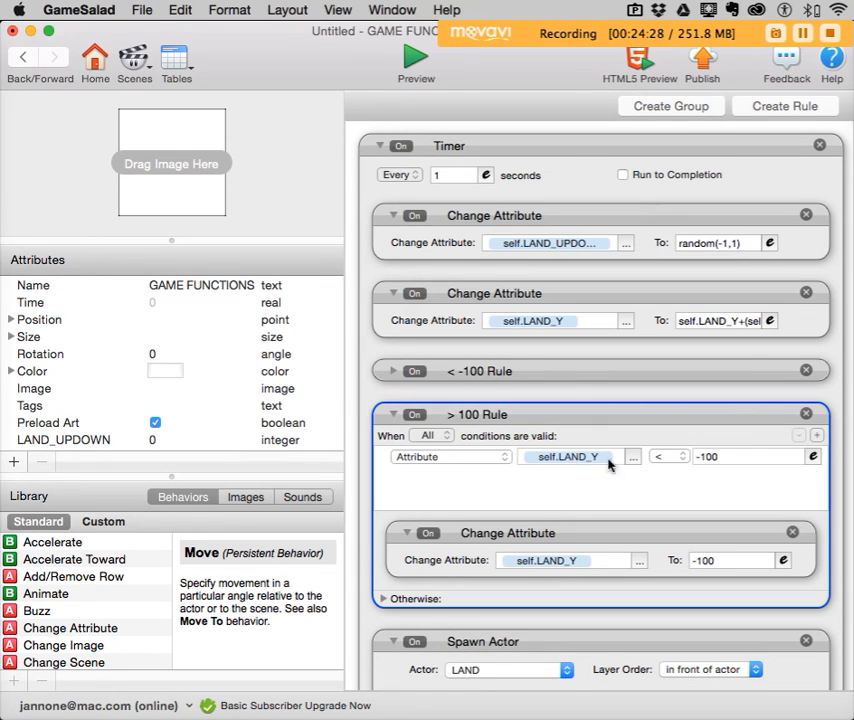
# Make the > 100 Rule set self.LAND_Y to 100 when self.LAND_Y > 100, and preview the scene.
pyautogui.click(667, 457)
pyautogui.click(667, 449)
pyautogui.click(701, 461)
pyautogui.click(710, 456)
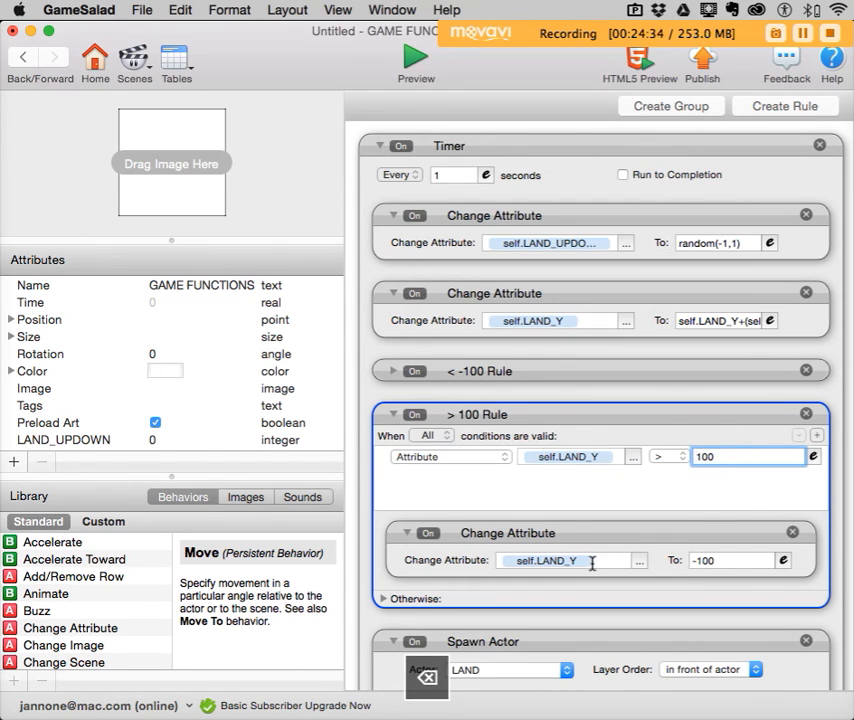
pyautogui.click(694, 563)
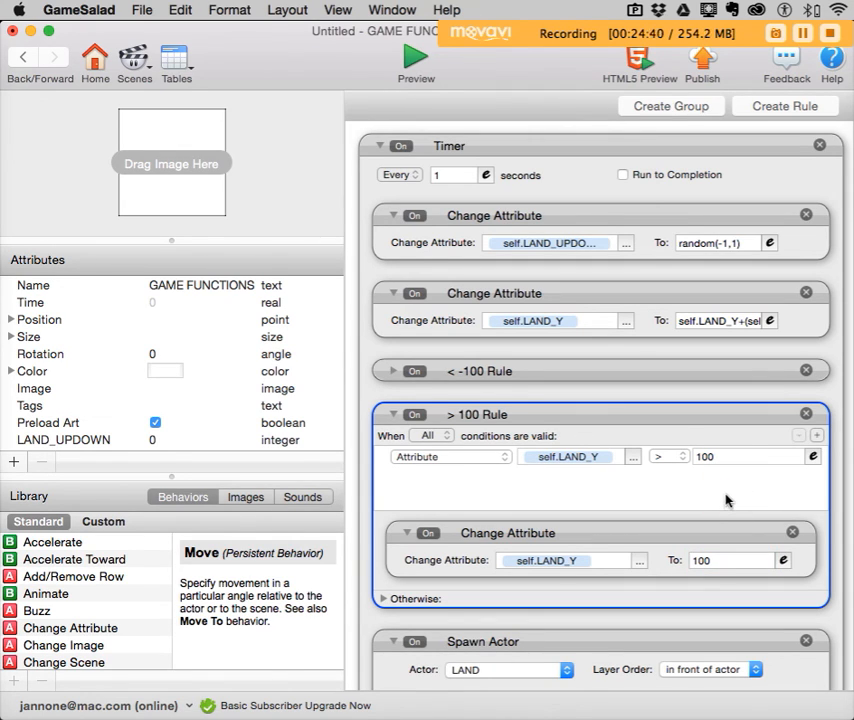
pyautogui.click(394, 416)
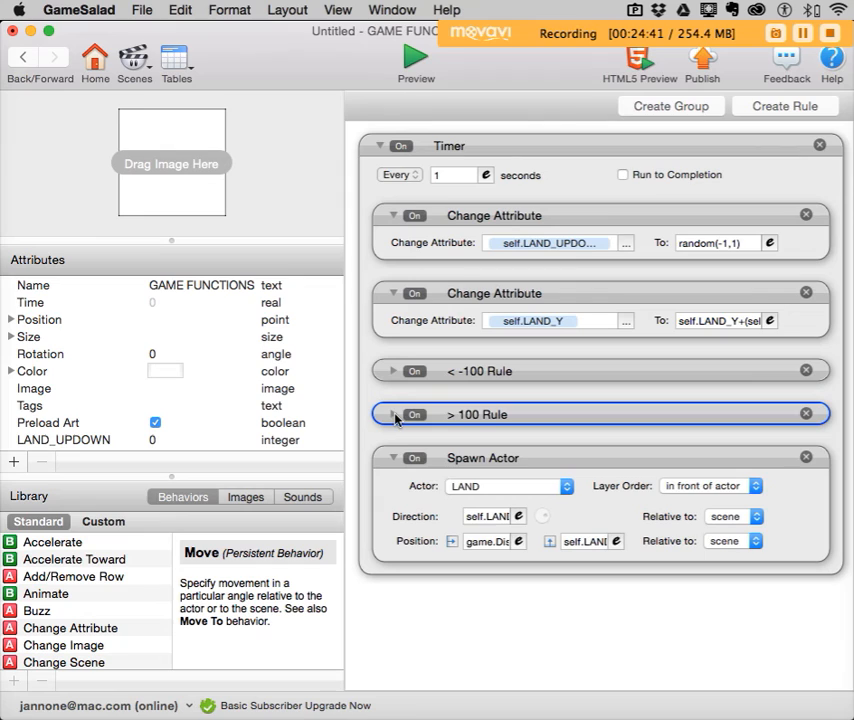
pyautogui.click(409, 53)
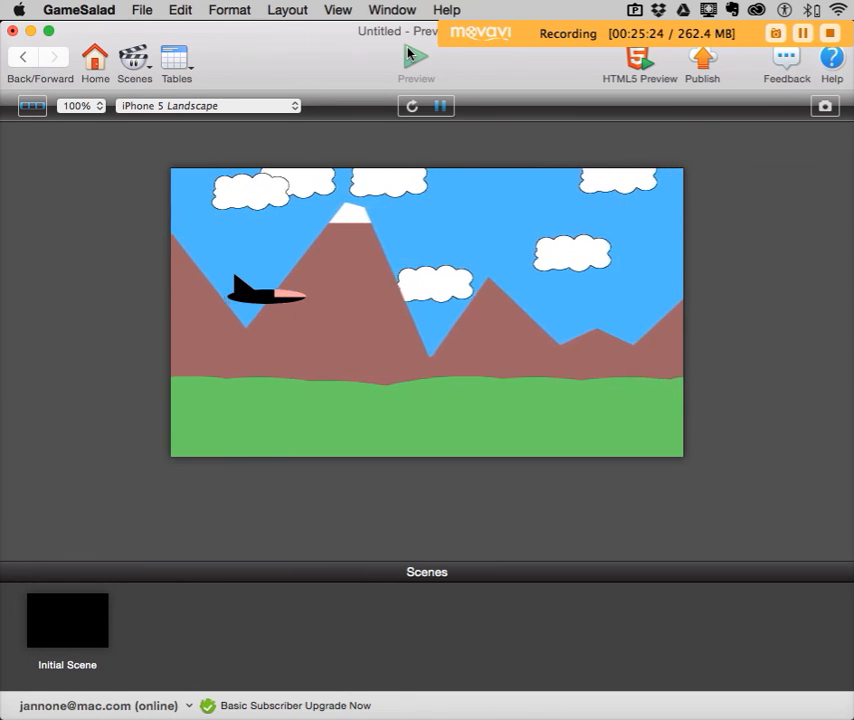
# Return to the Initial Scene and place a LAND actor at the lower-left edge of the camera frame.
pyautogui.click(23, 56)
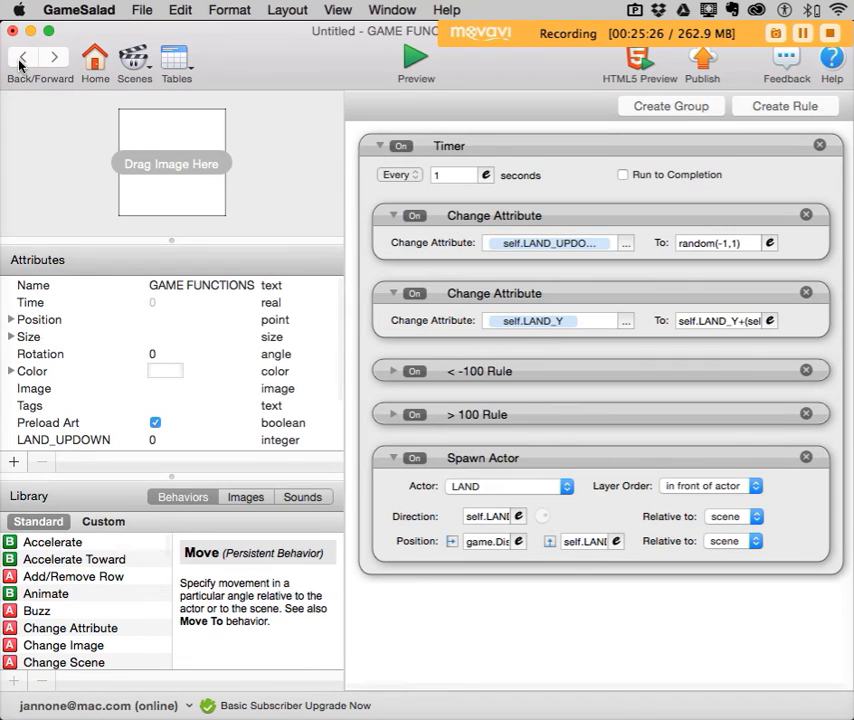
pyautogui.click(23, 57)
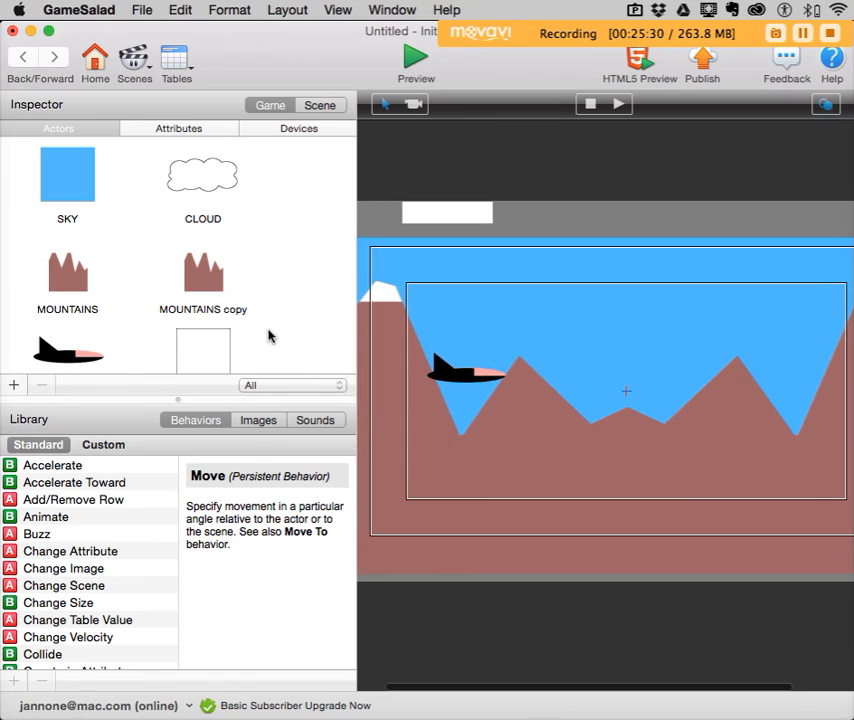
pyautogui.scroll(-3, 268, 330)
pyautogui.moveTo(93, 322); pyautogui.dragTo(410, 602)
pyautogui.moveTo(72, 318); pyautogui.dragTo(540, 552)
pyautogui.moveTo(50, 327); pyautogui.dragTo(567, 535)
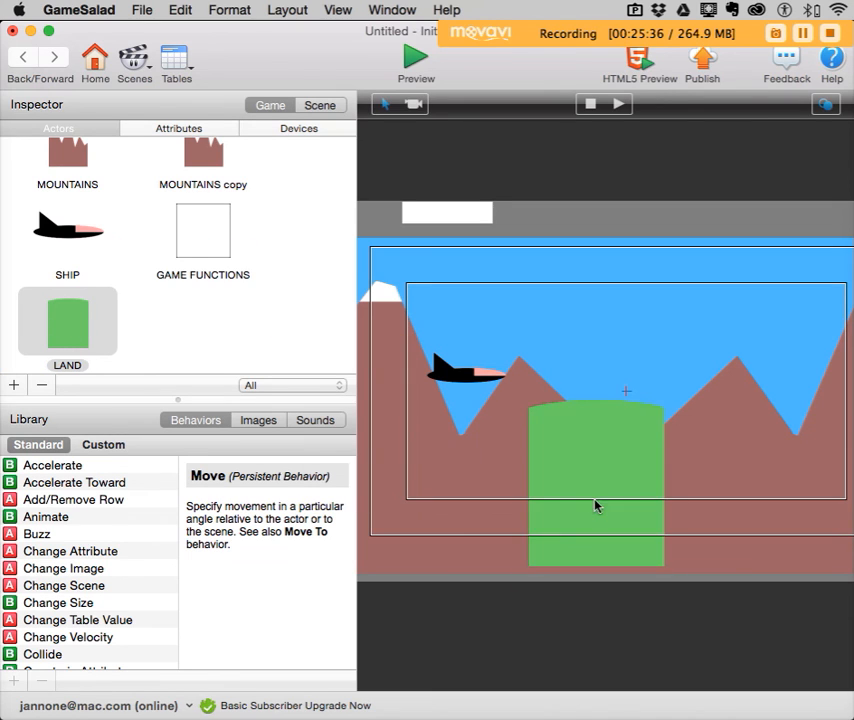
pyautogui.moveTo(614, 459); pyautogui.dragTo(454, 533)
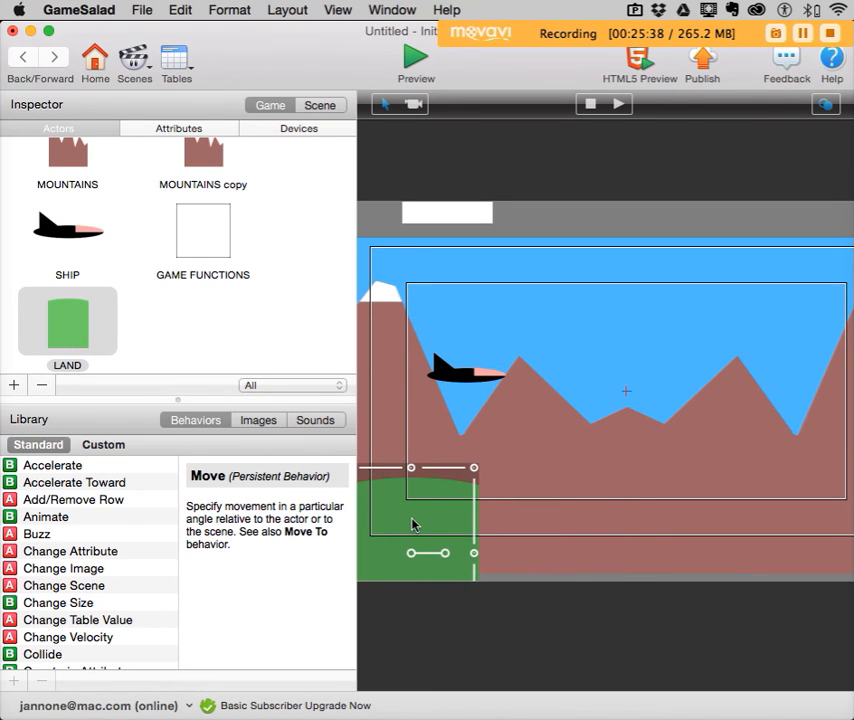
pyautogui.rightClick(410, 520)
pyautogui.click(517, 526)
pyautogui.rightClick(431, 513)
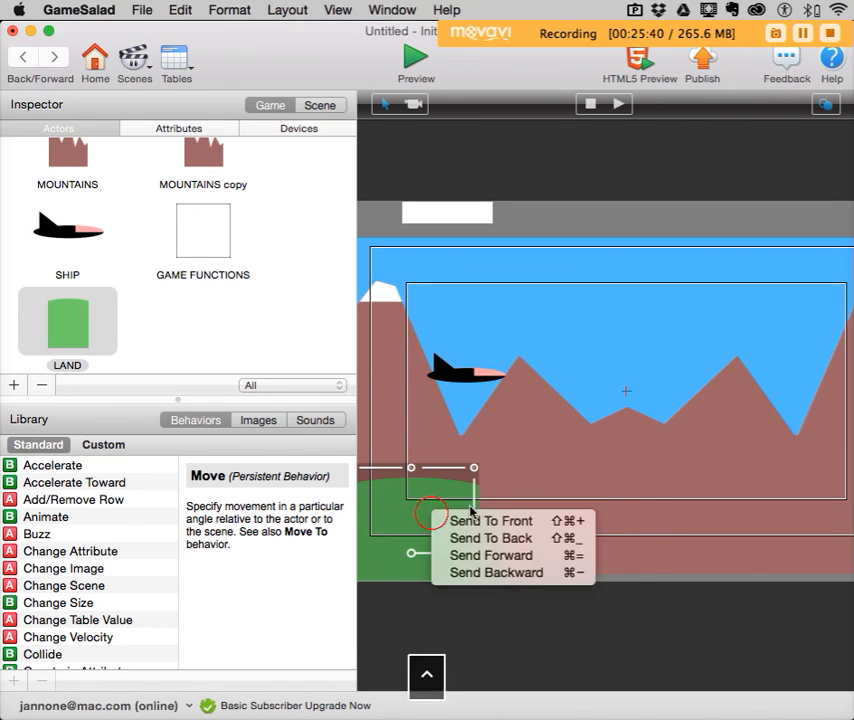
pyautogui.click(523, 483)
# Duplicate the LAND actor repeatedly along the scene's lower edge to form continuous ground past the camera frame's right side, and preview the scene.
pyautogui.keyDown('alt'); pyautogui.moveTo(410, 512); pyautogui.dragTo(540, 514); pyautogui.keyUp('alt')
pyautogui.keyDown('alt'); pyautogui.moveTo(545, 516); pyautogui.dragTo(820, 529); pyautogui.keyUp('alt')
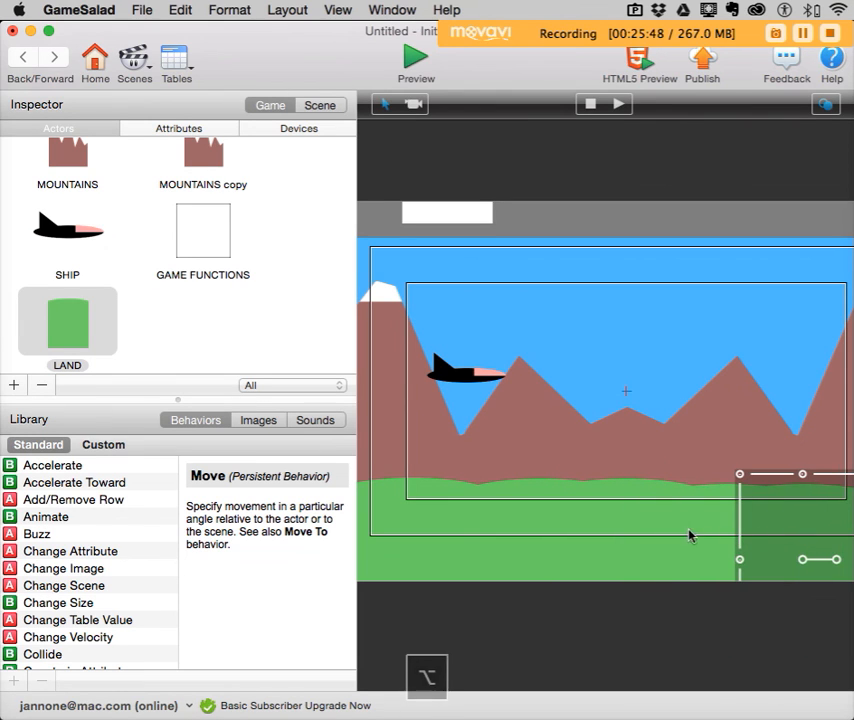
pyautogui.hscroll(5, 680, 531)
pyautogui.keyDown('alt'); pyautogui.moveTo(745, 521); pyautogui.dragTo(831, 506); pyautogui.keyUp('alt')
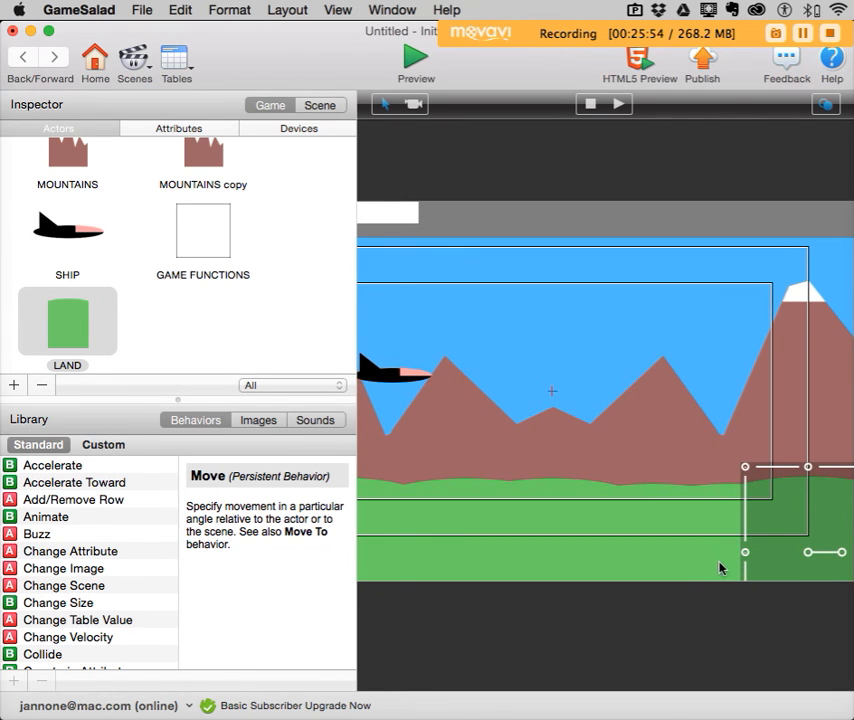
pyautogui.click(414, 62)
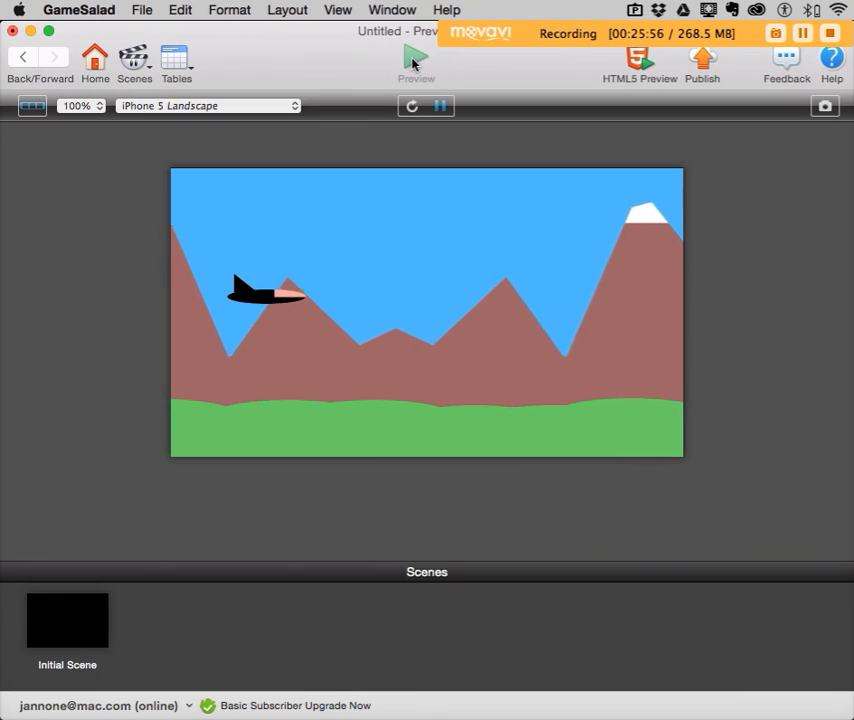
# Return to the scene, reposition the LAND actors at the ground's right end slightly higher, and preview the scene.
pyautogui.click(23, 57)
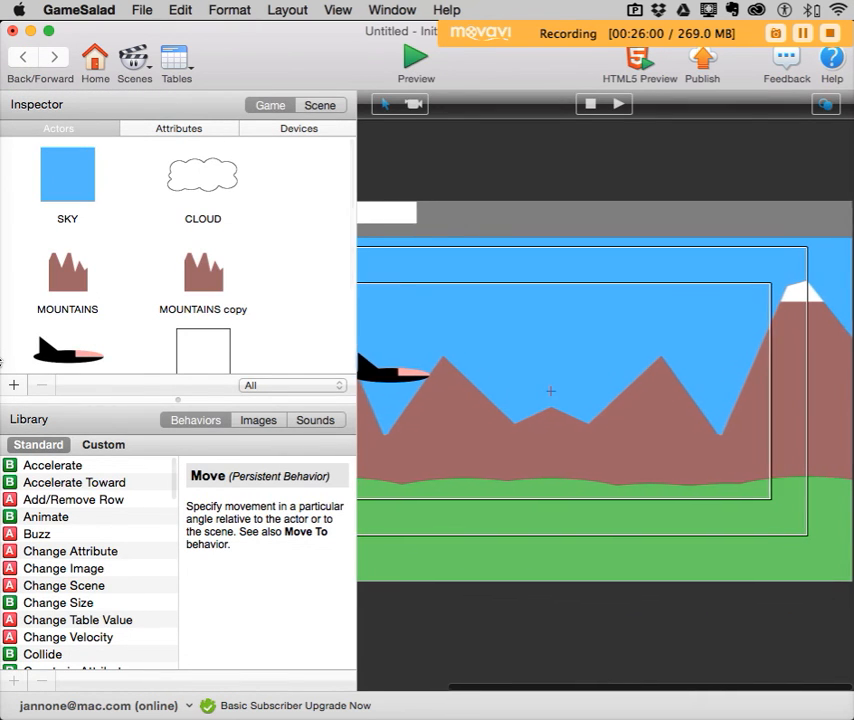
pyautogui.click(811, 509)
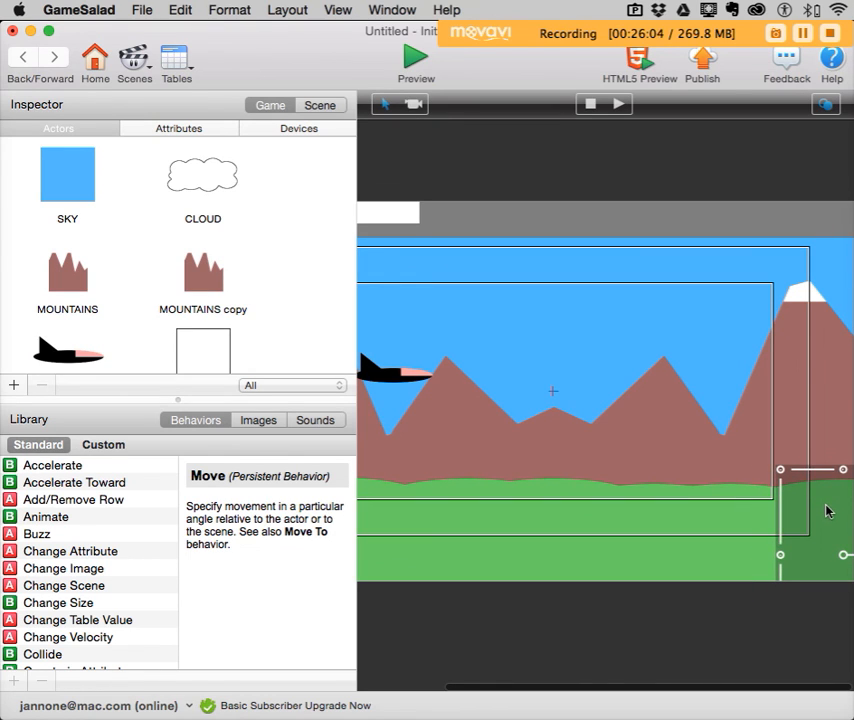
pyautogui.moveTo(828, 501); pyautogui.dragTo(755, 514)
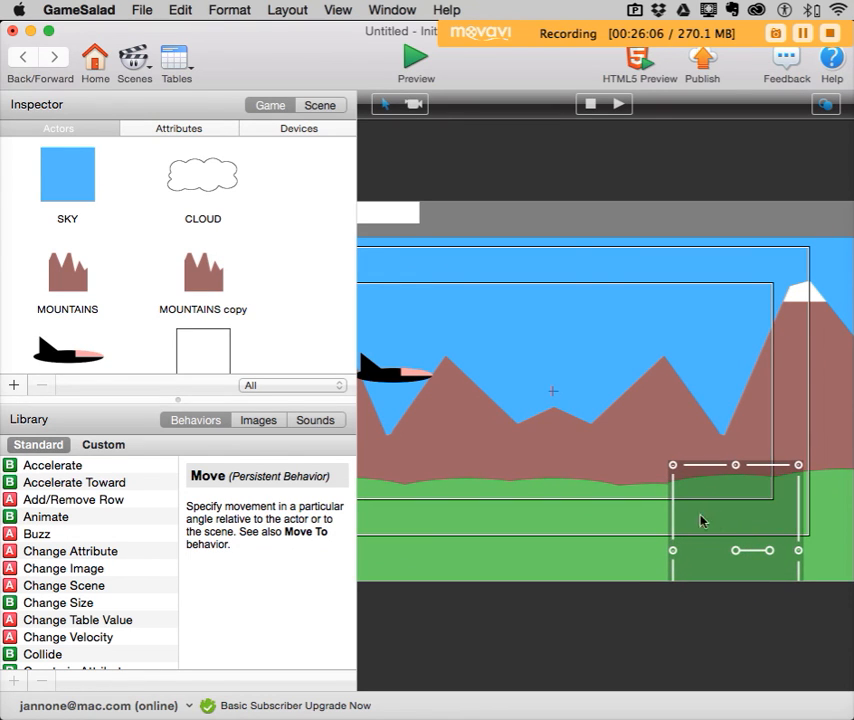
pyautogui.click(416, 55)
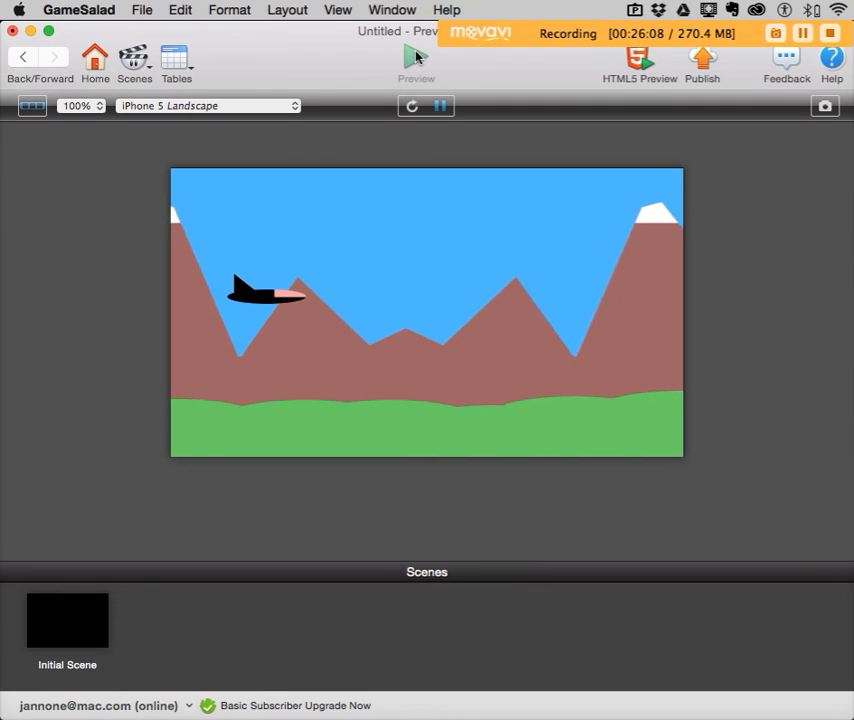
# Back in the scene, raise the last two LAND actors near the camera frame's lower-right corner a little more, and preview again.
pyautogui.click(25, 60)
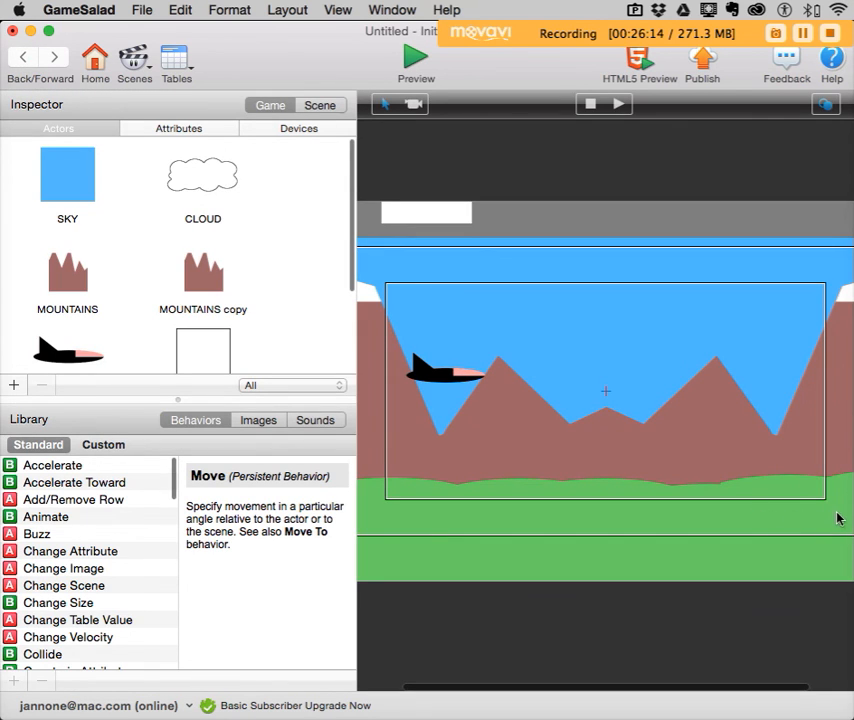
pyautogui.click(840, 512)
pyautogui.moveTo(790, 516); pyautogui.dragTo(701, 511)
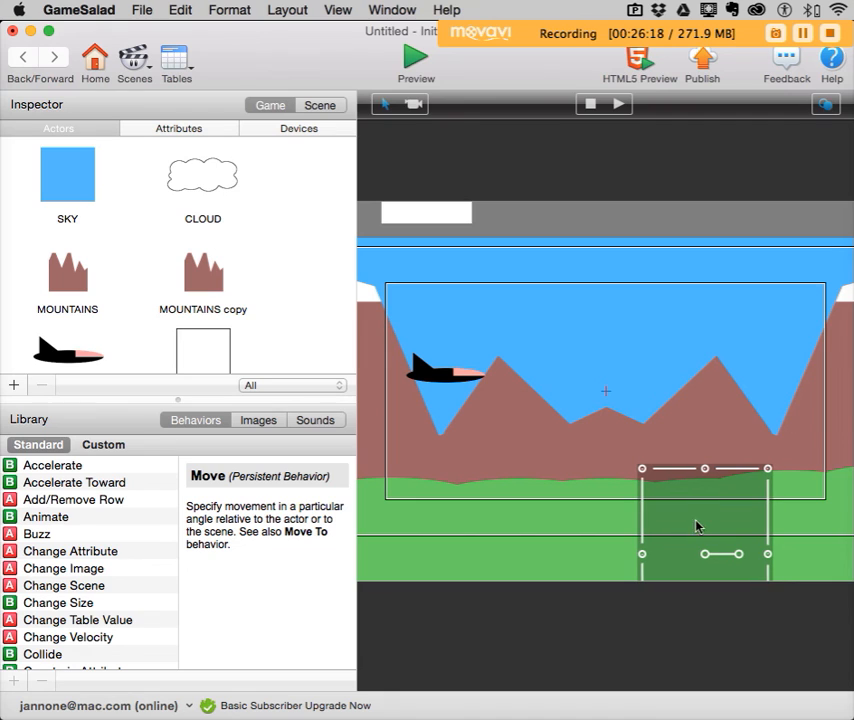
pyautogui.click(413, 66)
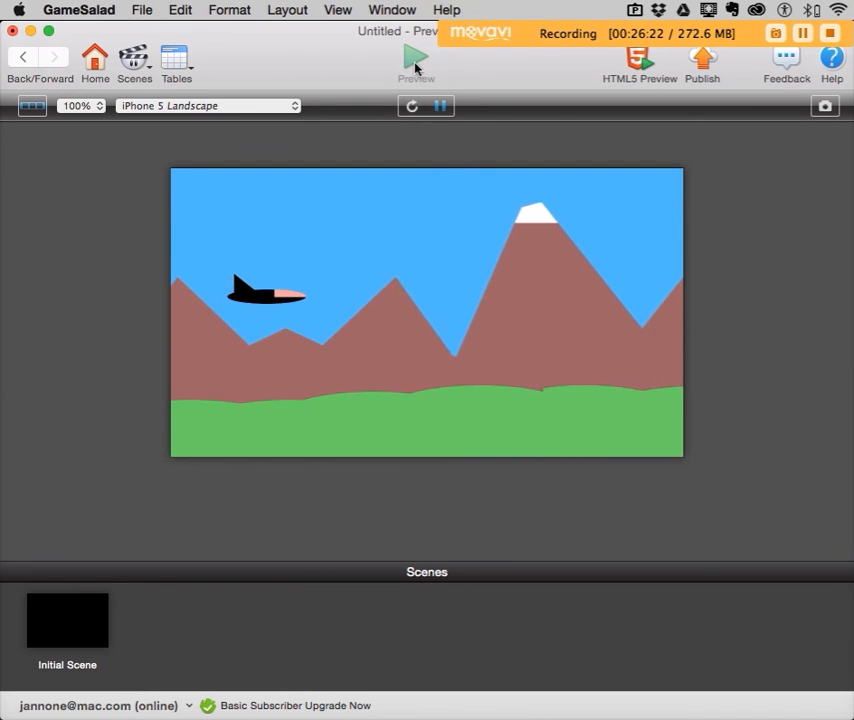
# Leave the preview, move the same two LAND actors up further for a gradual slope toward the spawned land, and preview the result.
pyautogui.click(24, 58)
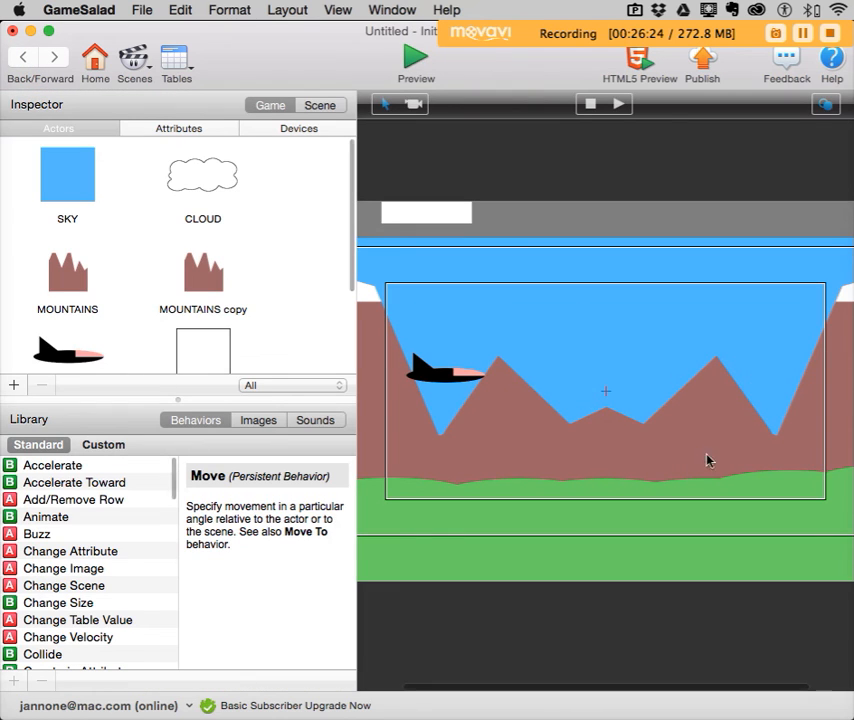
pyautogui.click(839, 508)
pyautogui.moveTo(839, 508); pyautogui.dragTo(701, 515)
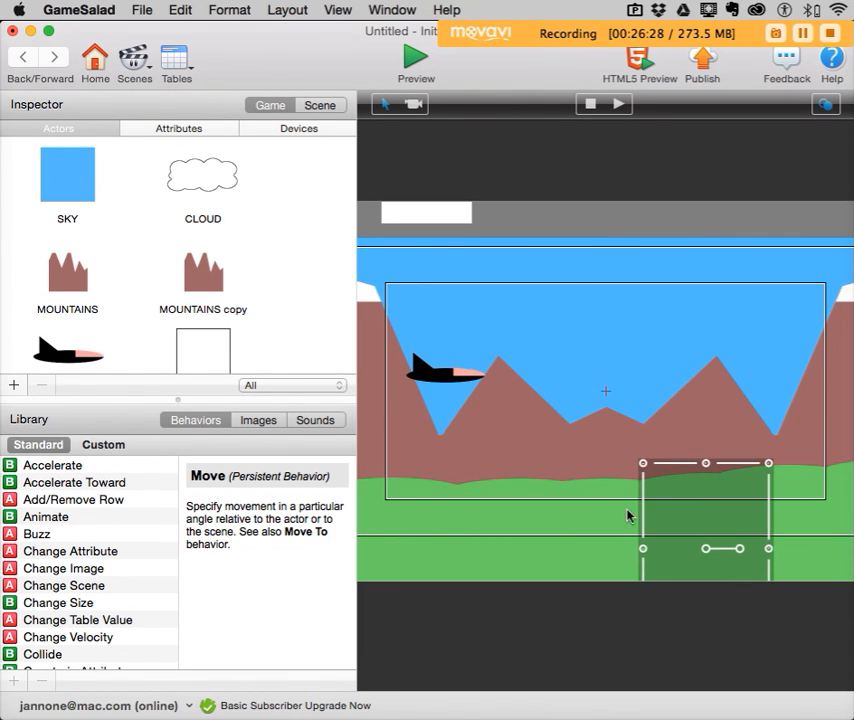
pyautogui.click(416, 70)
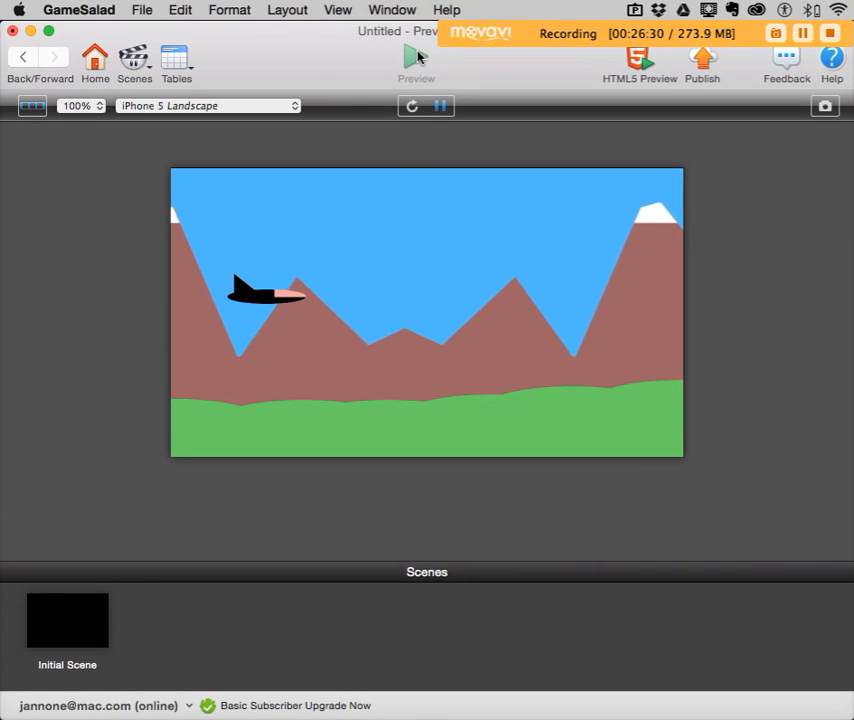